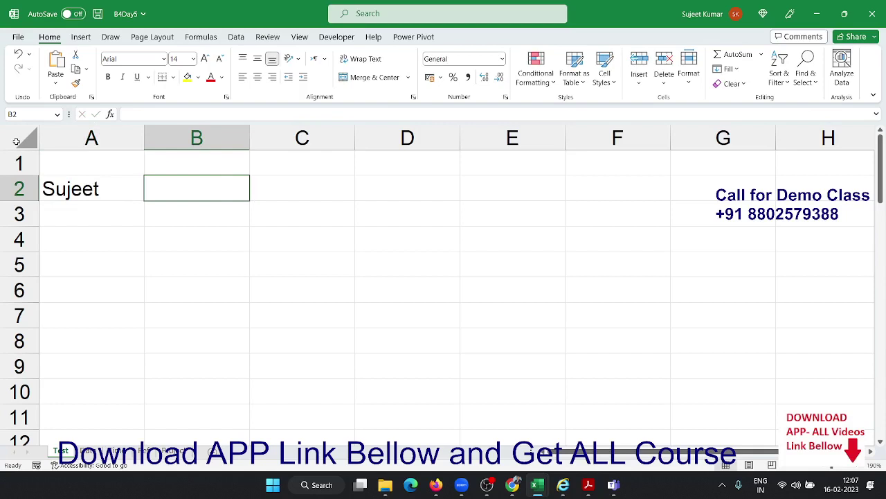
# Type the surname in B2 and enter =CONCATENATE(A2," ",B2) in C2 to build the space-separated full name
pyautogui.write('Kumar')
pyautogui.press('Tab')
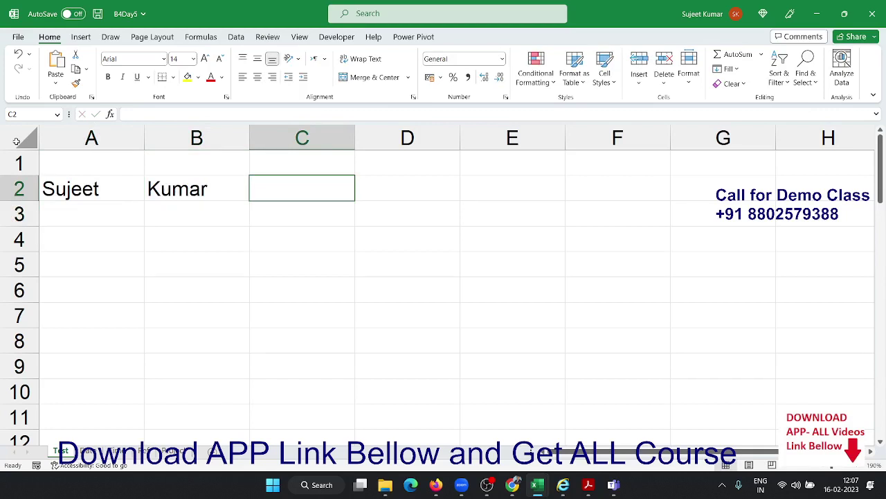
pyautogui.write('=')
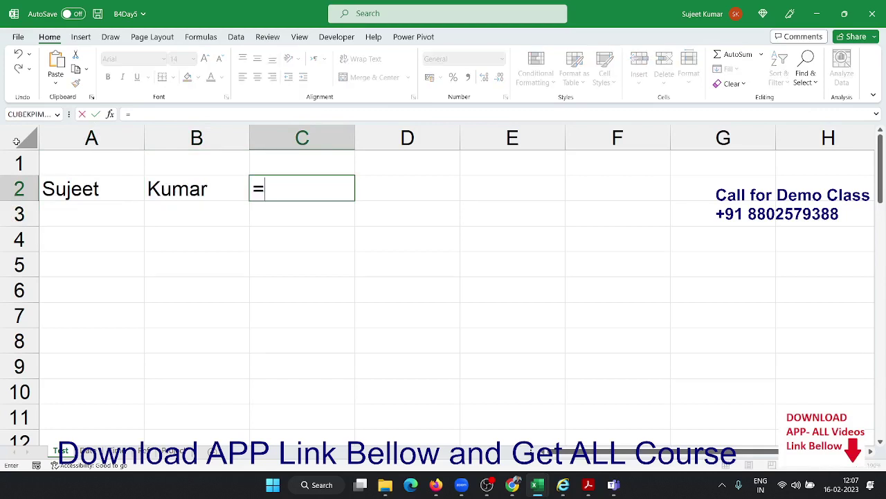
pyautogui.write('con')
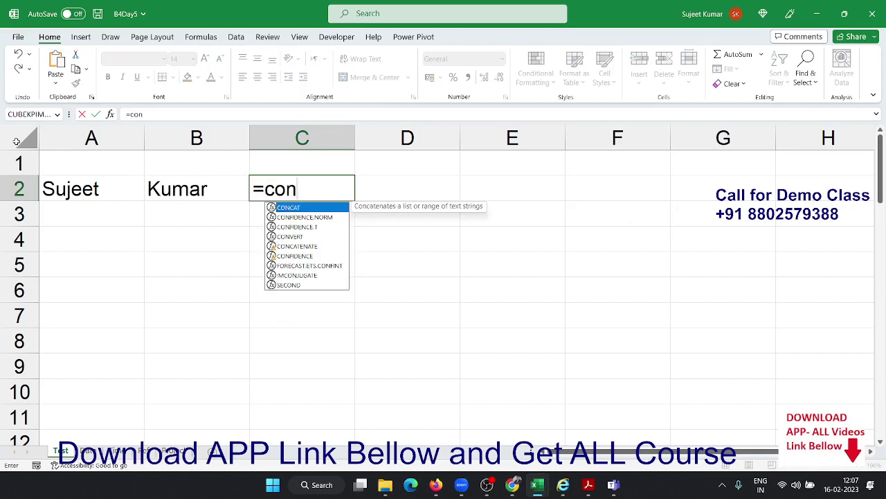
pyautogui.press('Down')
pyautogui.press('Down')
pyautogui.press('Down')
pyautogui.press('Down')
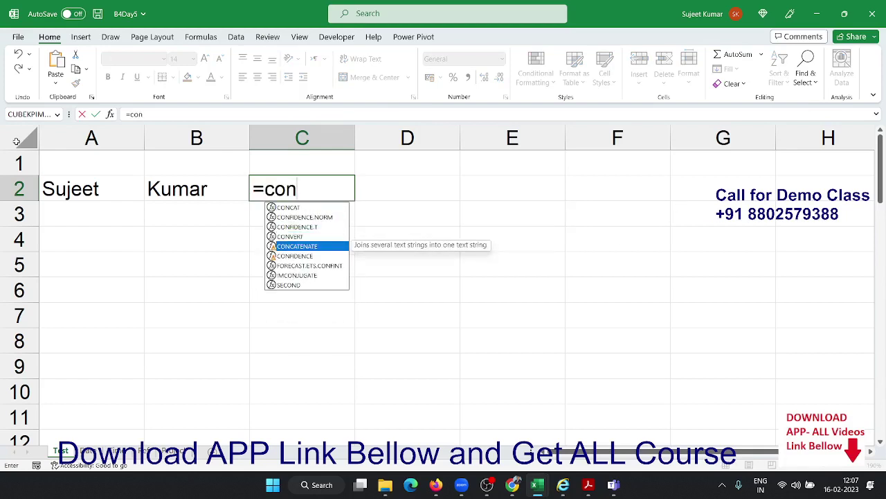
pyautogui.press('Tab')
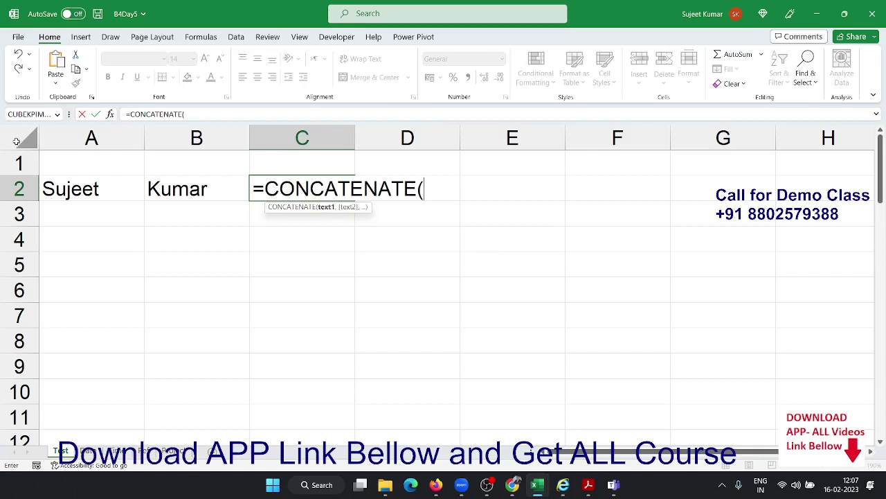
pyautogui.click(127, 194)
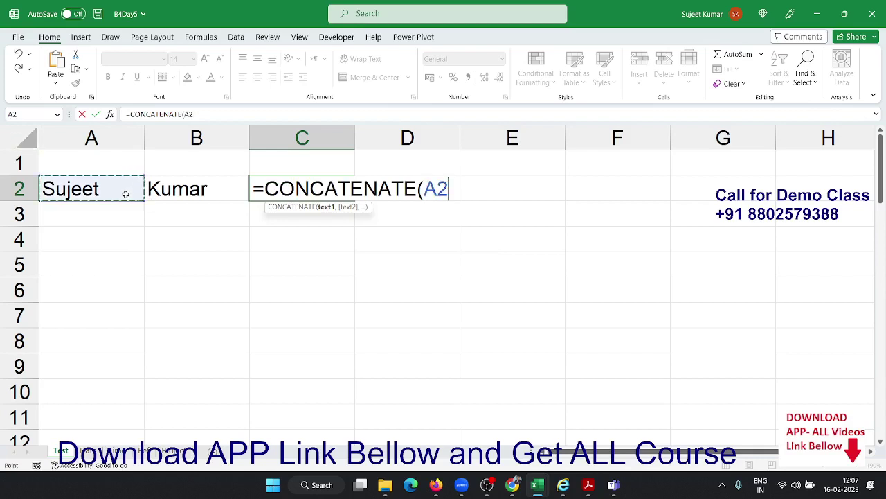
pyautogui.write('," "')
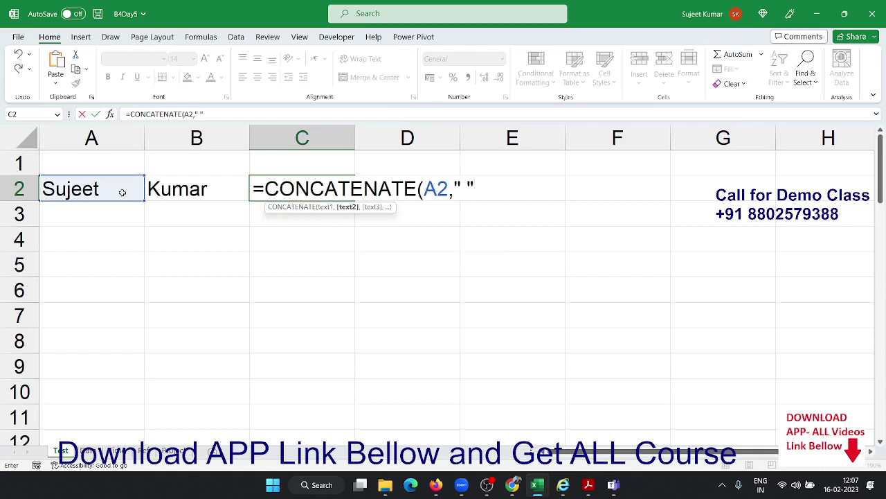
pyautogui.write(',')
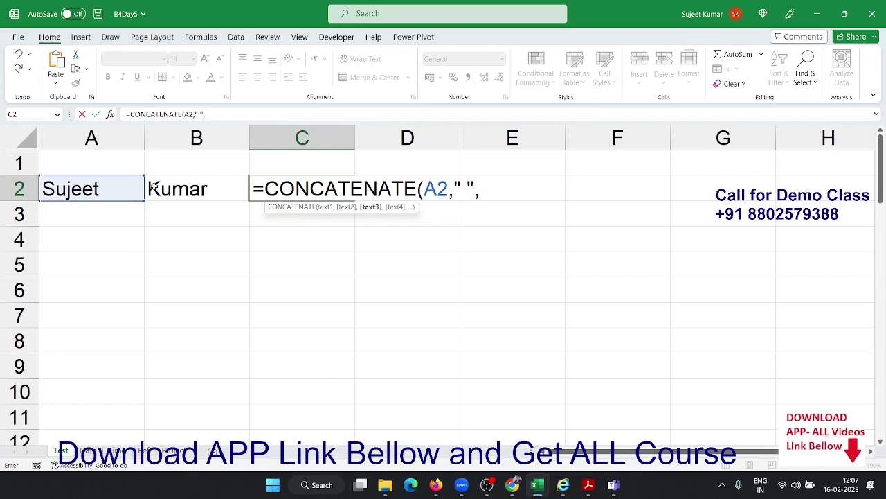
pyautogui.click(154, 188)
pyautogui.press('Return')
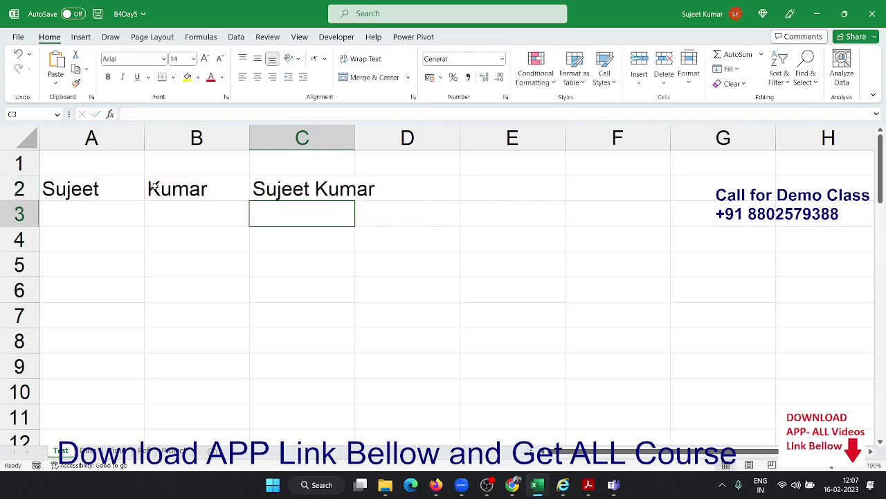
pyautogui.press('Up')
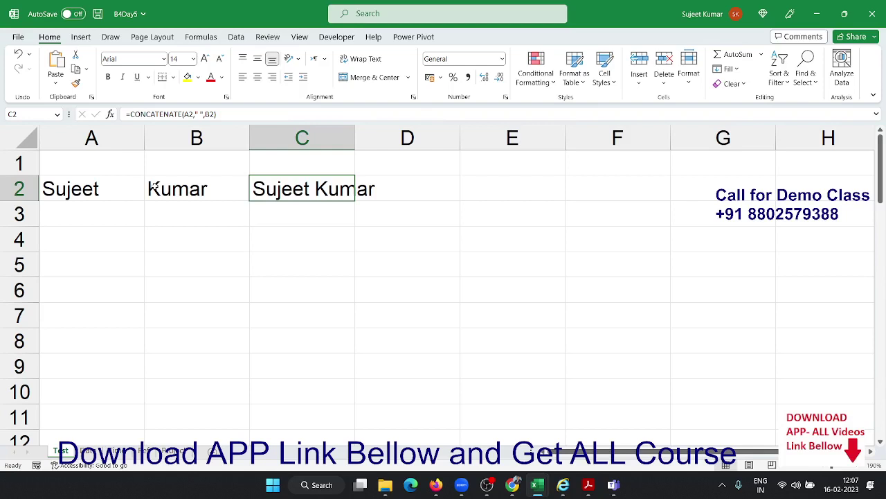
pyautogui.press('Down')
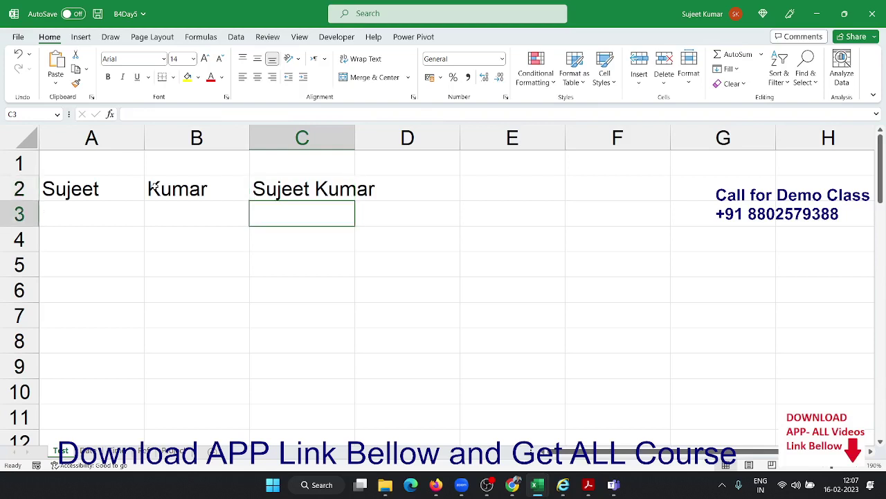
# Try =A2&B2 in C3, then clear the unspaced result
pyautogui.write('=')
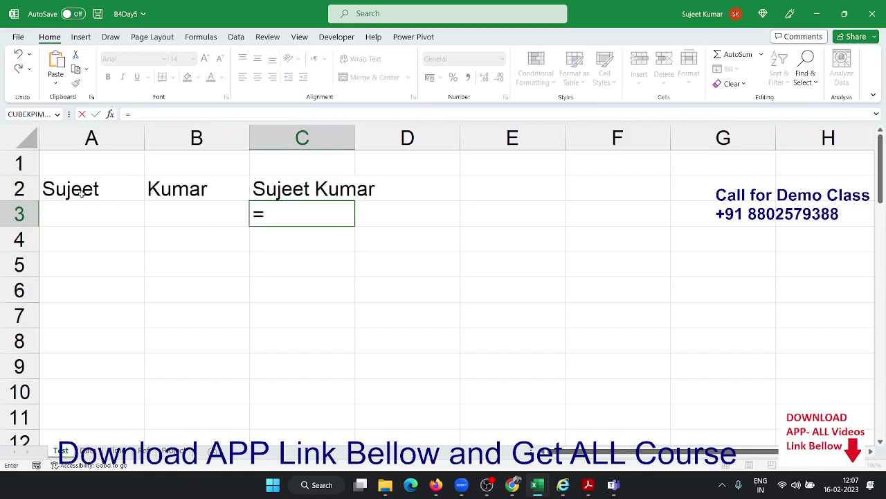
pyautogui.click(81, 194)
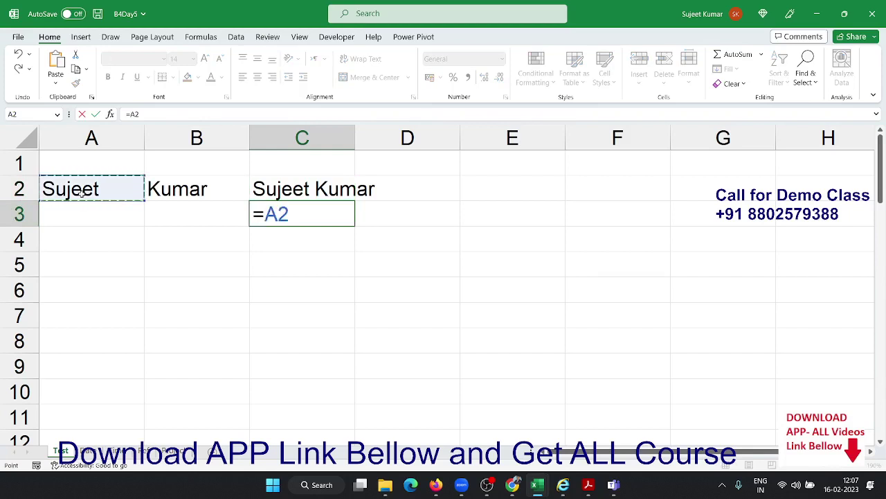
pyautogui.write('&')
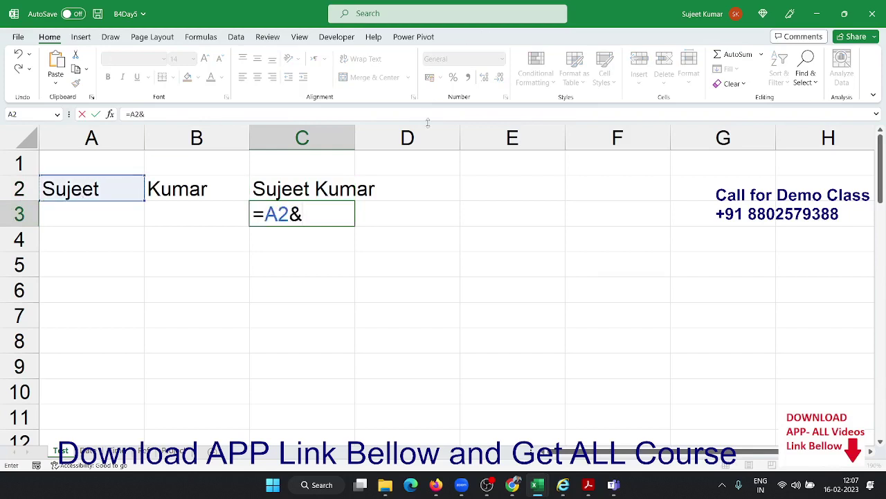
pyautogui.click(216, 184)
pyautogui.press('Return')
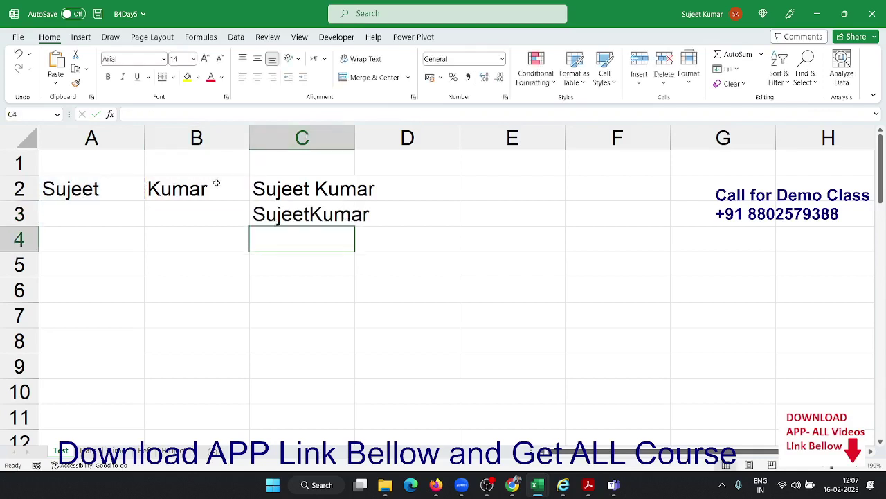
pyautogui.press('Up')
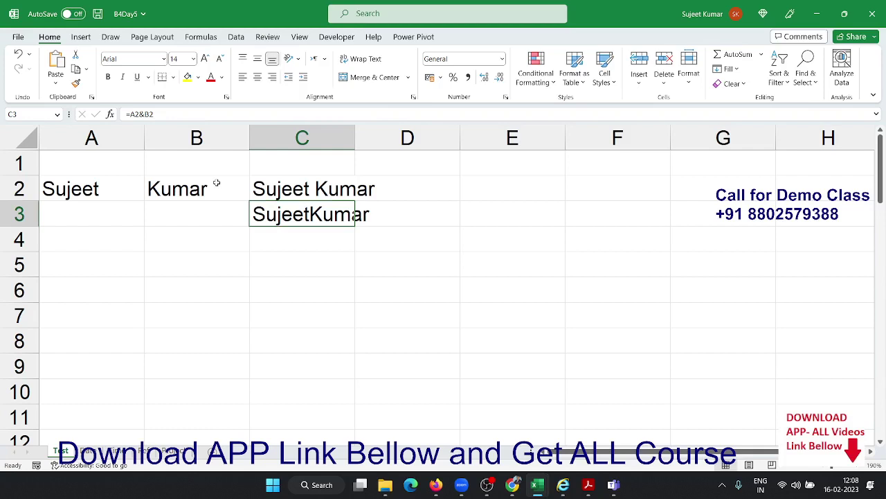
pyautogui.press('Delete')
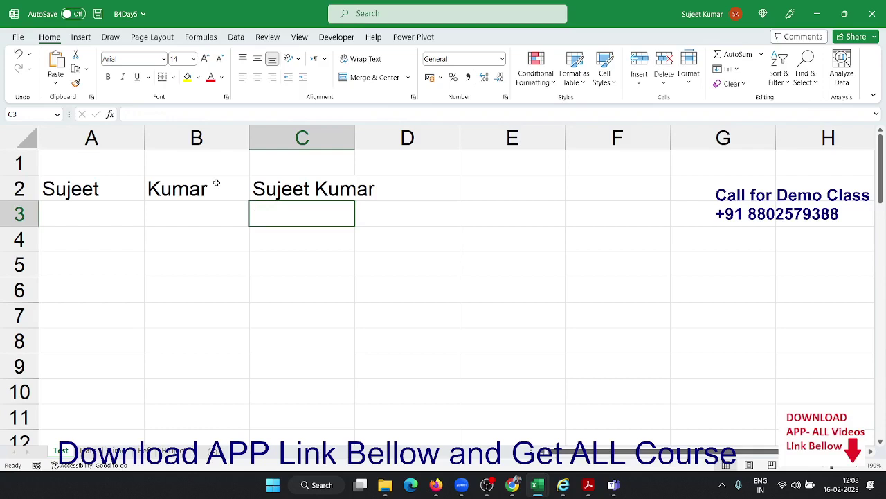
# Enter =A2&"-"&B2 in C3 to join the names with a hyphen
pyautogui.write('=')
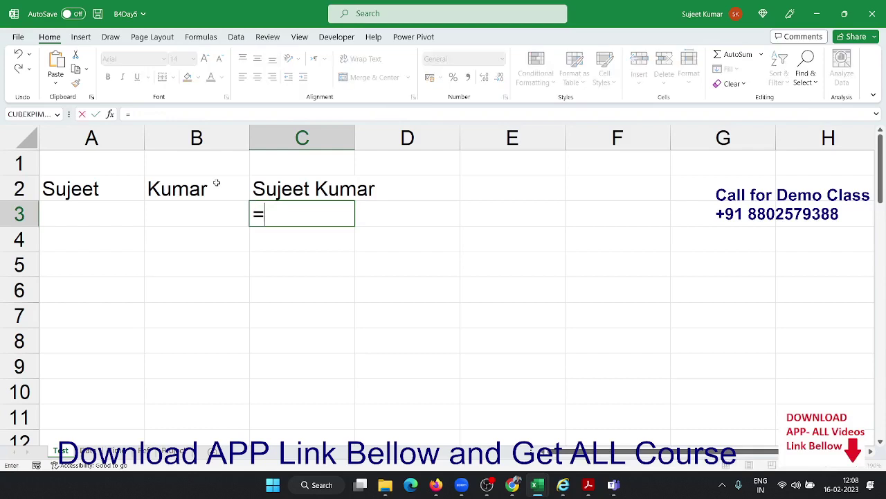
pyautogui.click(80, 195)
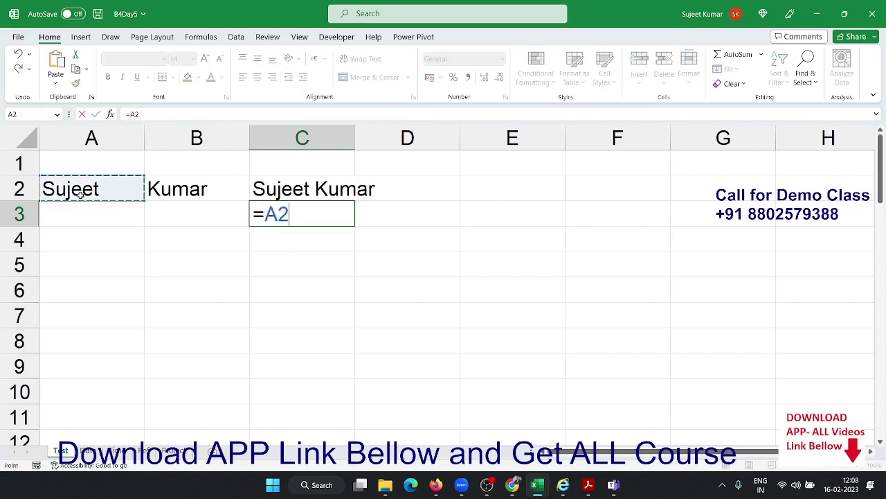
pyautogui.write('&')
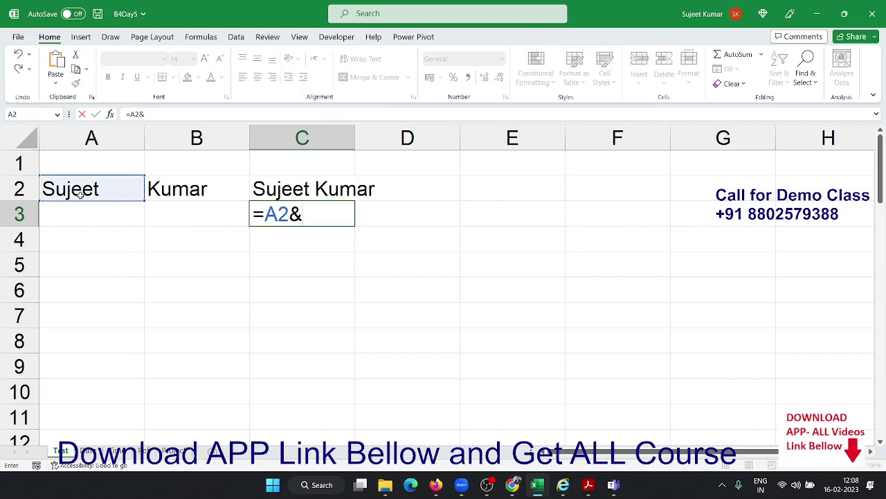
pyautogui.write('"-"&')
pyautogui.click(168, 192)
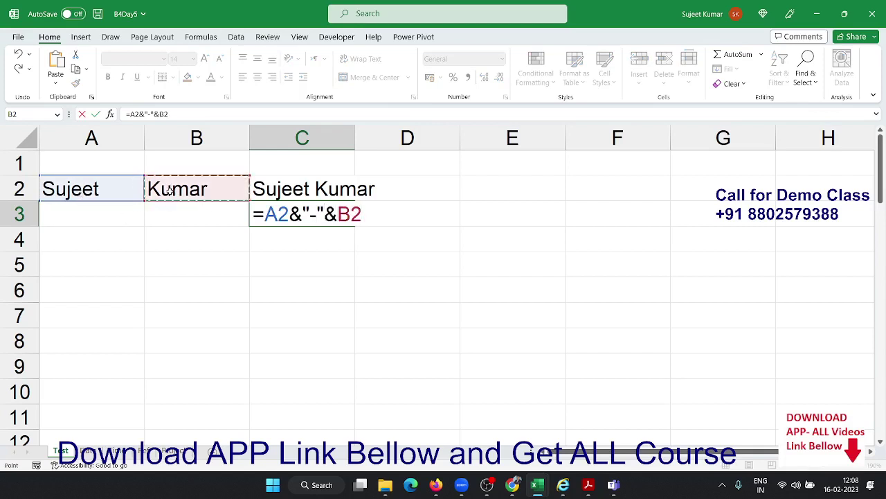
pyautogui.press('Return')
pyautogui.press('Up')
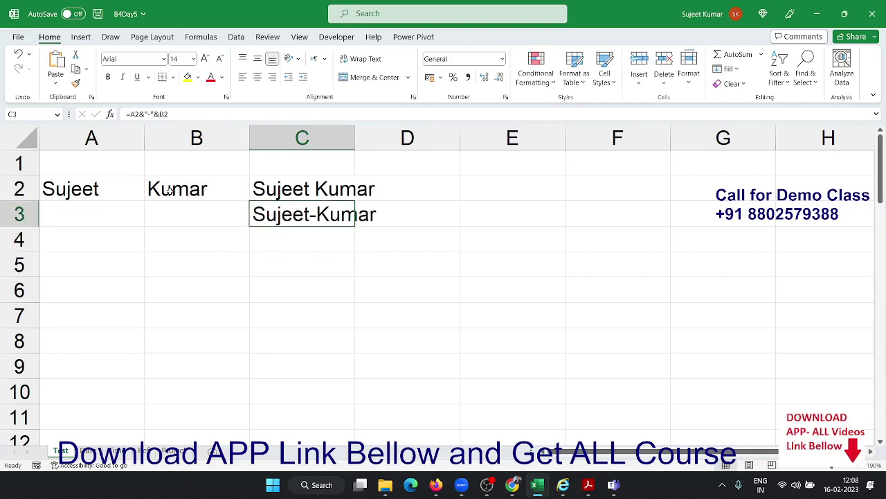
pyautogui.press('Right')
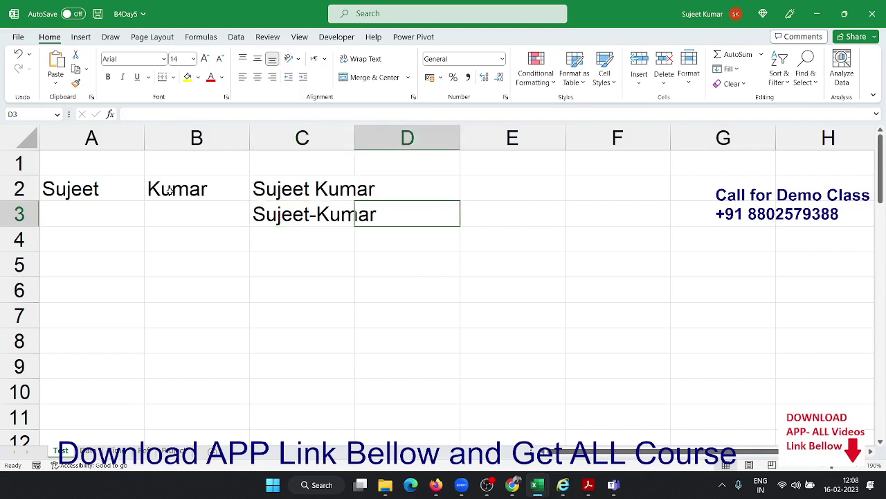
pyautogui.press('Up')
pyautogui.press('Left')
pyautogui.press('Down')
pyautogui.press('Down')
pyautogui.press('Down')
pyautogui.press('Left')
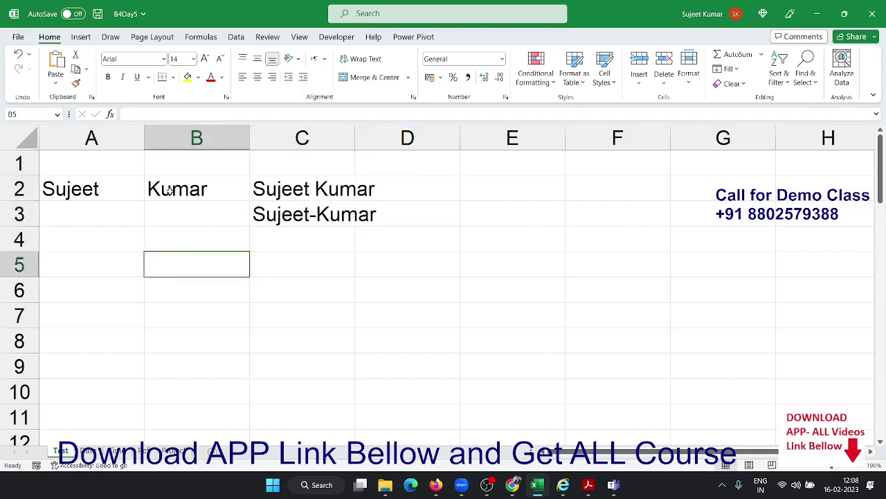
pyautogui.press('Left')
pyautogui.write('Puja')
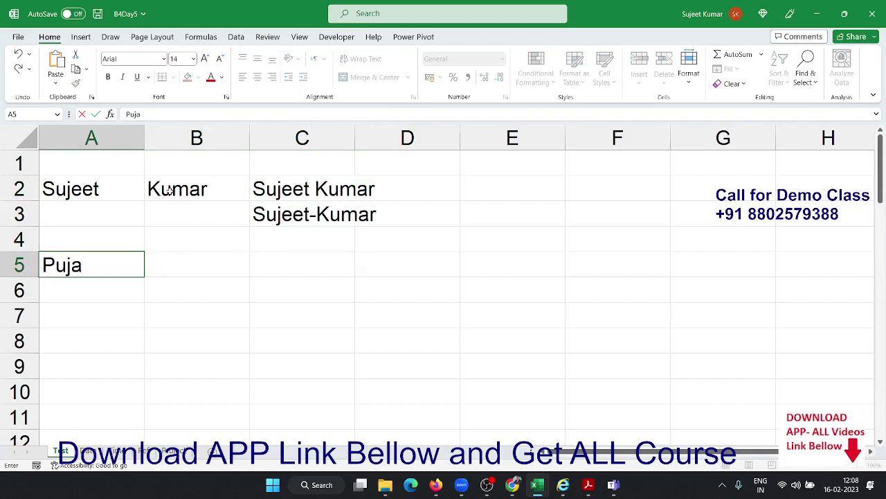
pyautogui.press('Return')
pyautogui.click(103, 249)
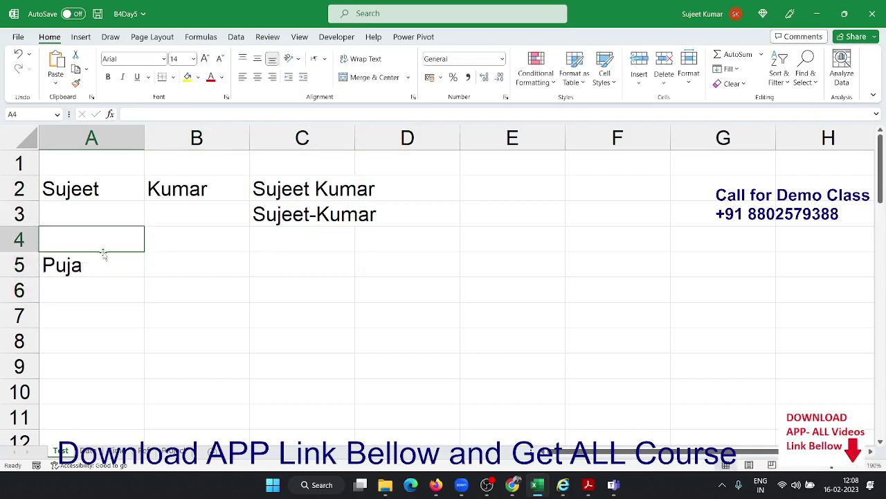
pyautogui.click(103, 254)
pyautogui.moveTo(150, 277); pyautogui.dragTo(131, 416)
pyautogui.scroll(3, 151, 370)
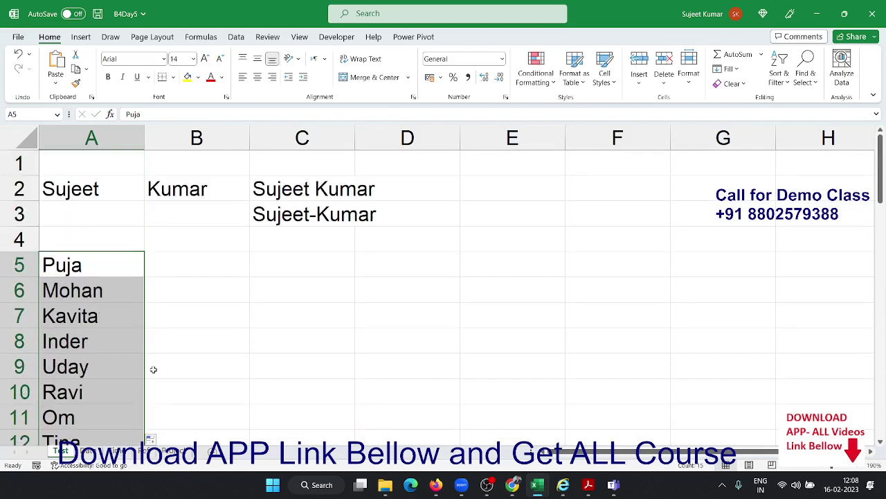
pyautogui.click(198, 255)
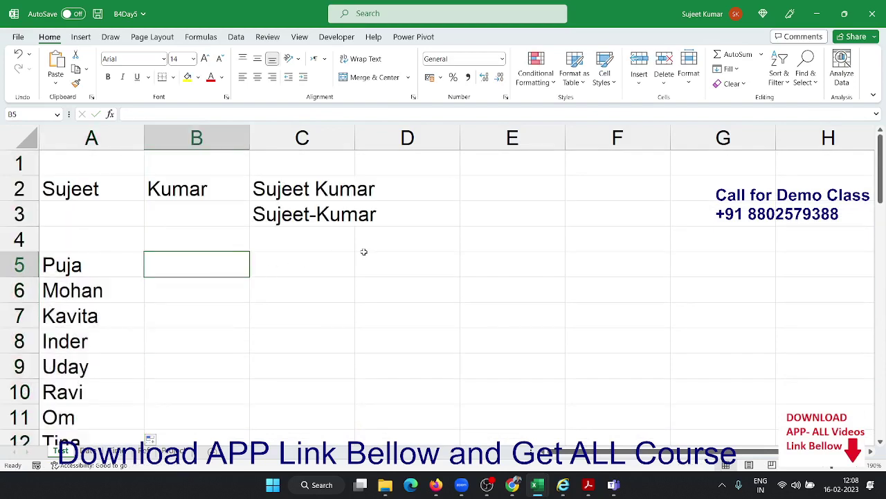
pyautogui.write('Puja')
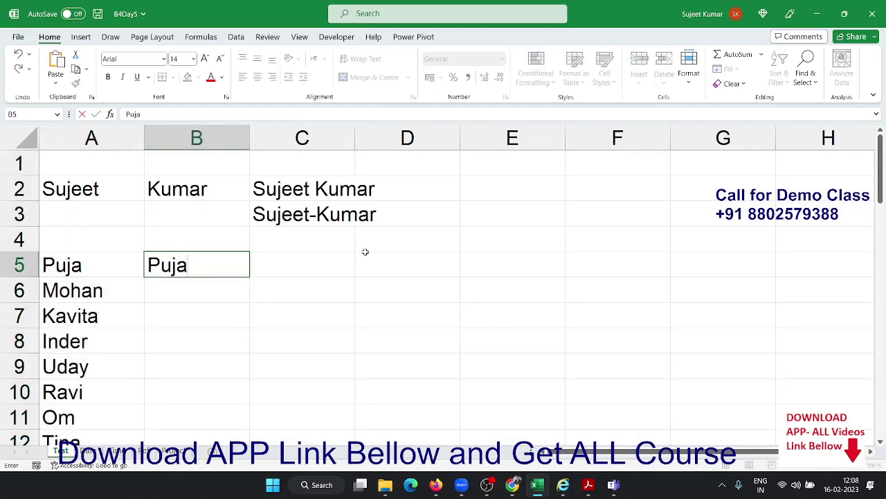
pyautogui.write(',Mohan')
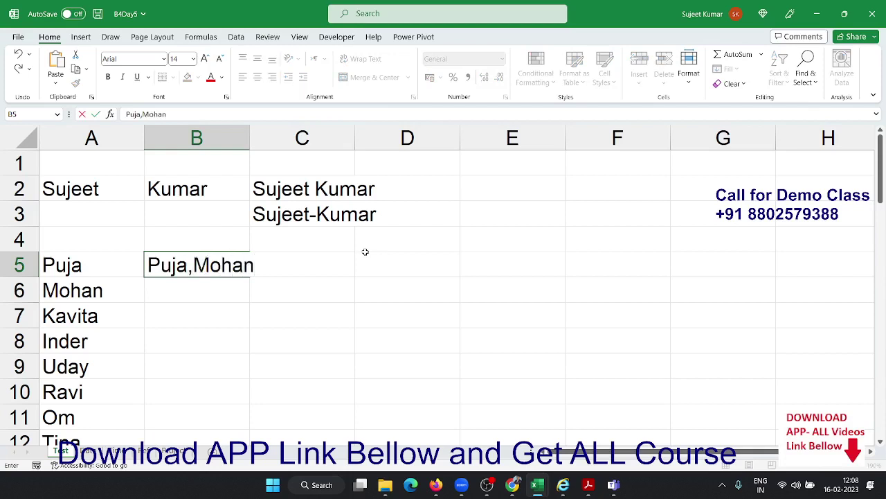
pyautogui.write(',')
pyautogui.press('Escape')
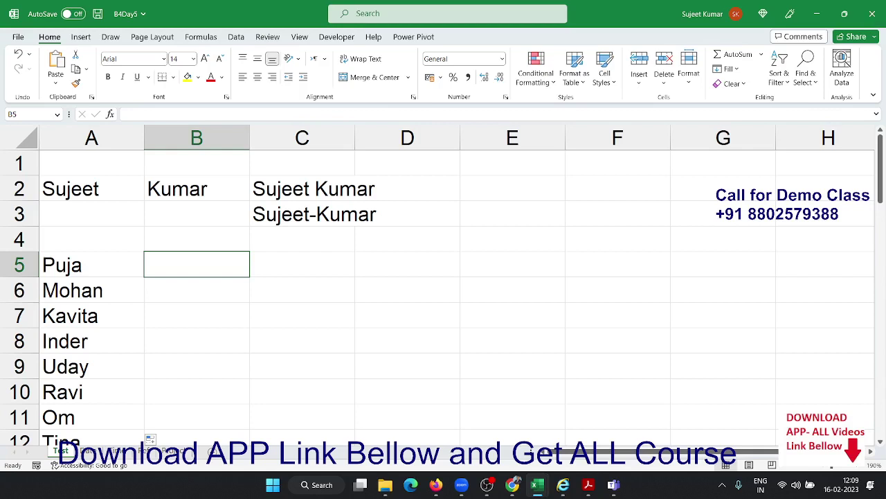
pyautogui.click(513, 484)
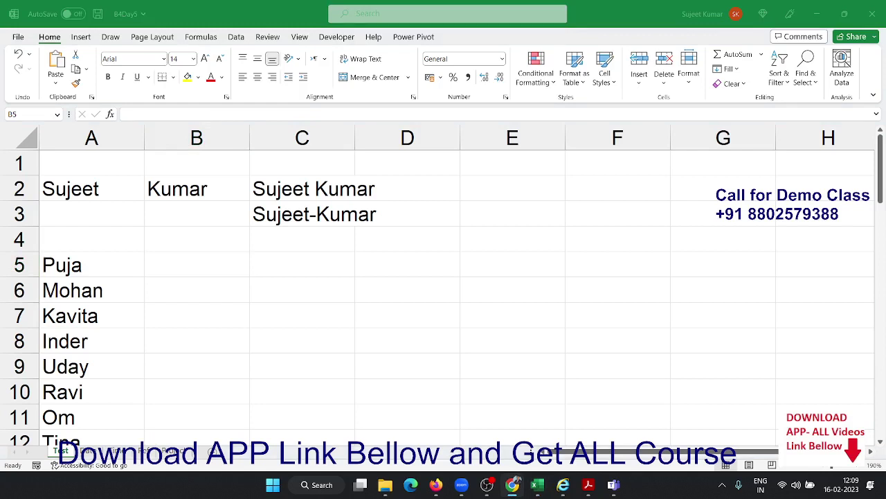
# Enter =CONCAT(A5:A19) in B5 to run all the names together into one string
pyautogui.click(236, 266)
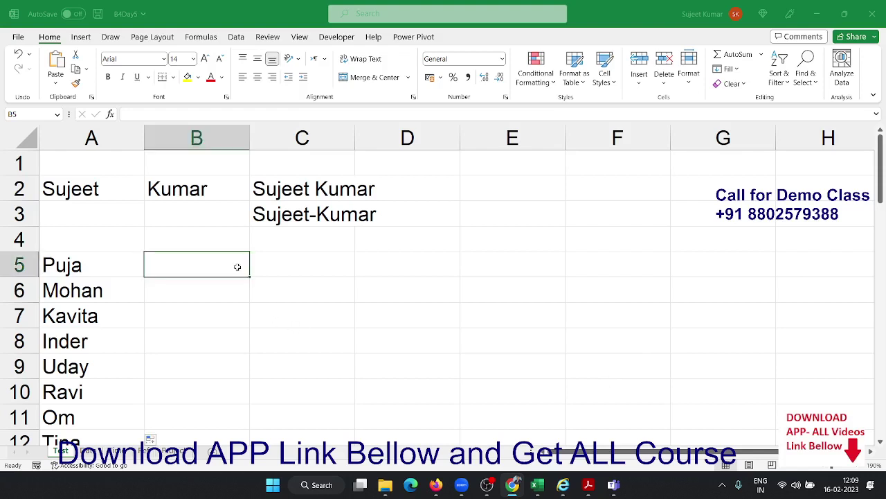
pyautogui.write('=con')
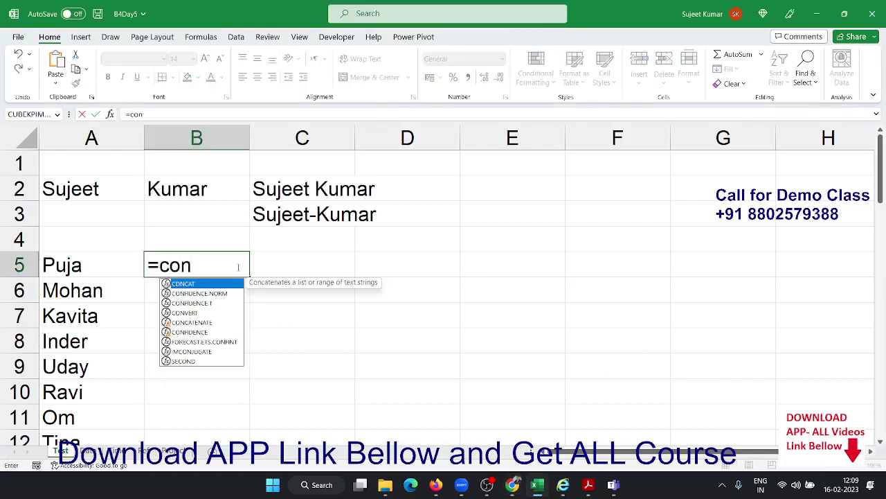
pyautogui.press('Tab')
pyautogui.press('Left')
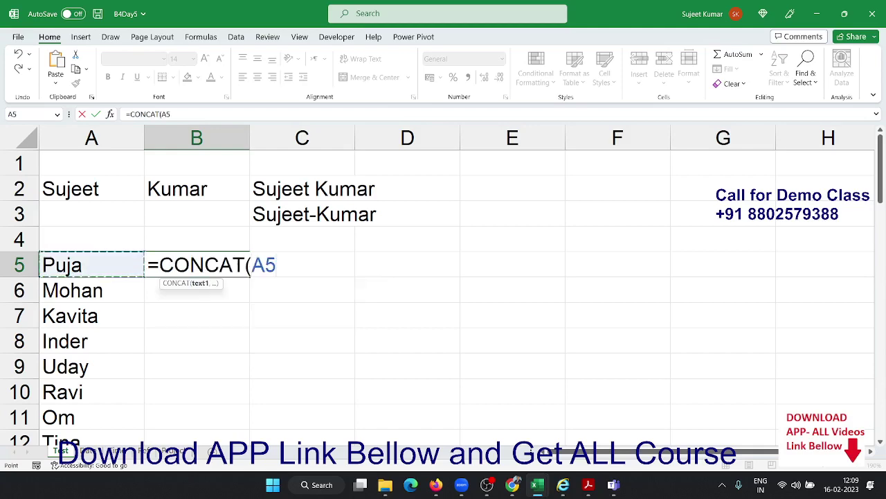
pyautogui.hotkey('ctrl', 'shift', 'Down')
pyautogui.press('Return')
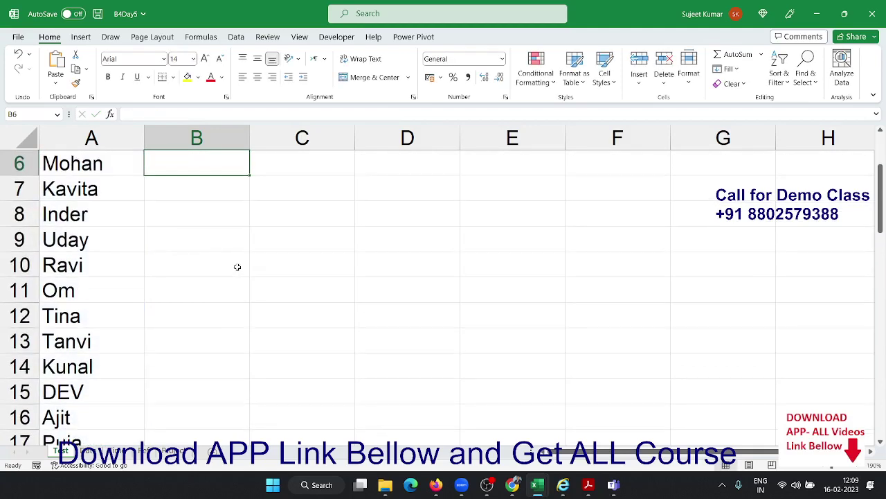
pyautogui.press('Up')
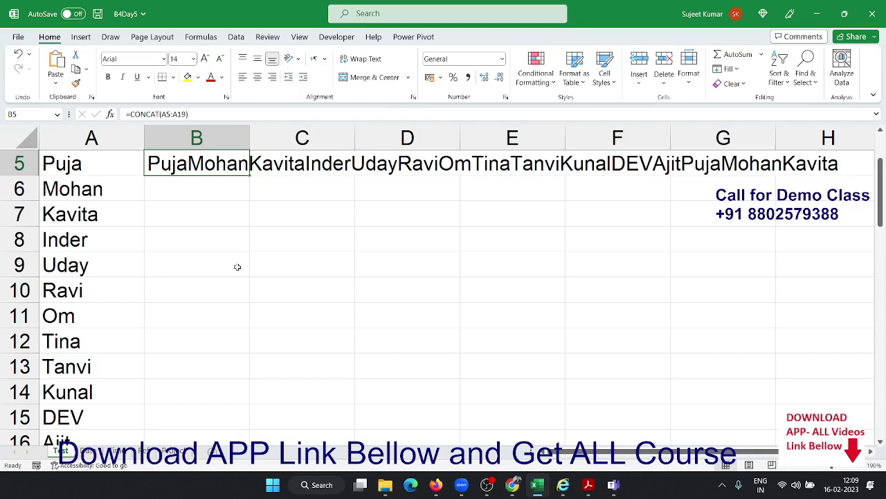
# Enter =TEXTJOIN(",",TRUE,A5:A19) in B6 for a comma-separated list of the names
pyautogui.press('Down')
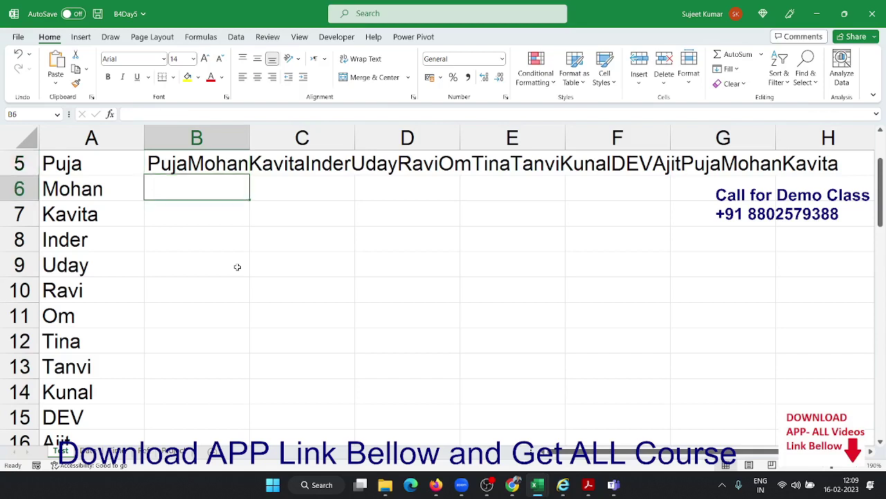
pyautogui.write('=te')
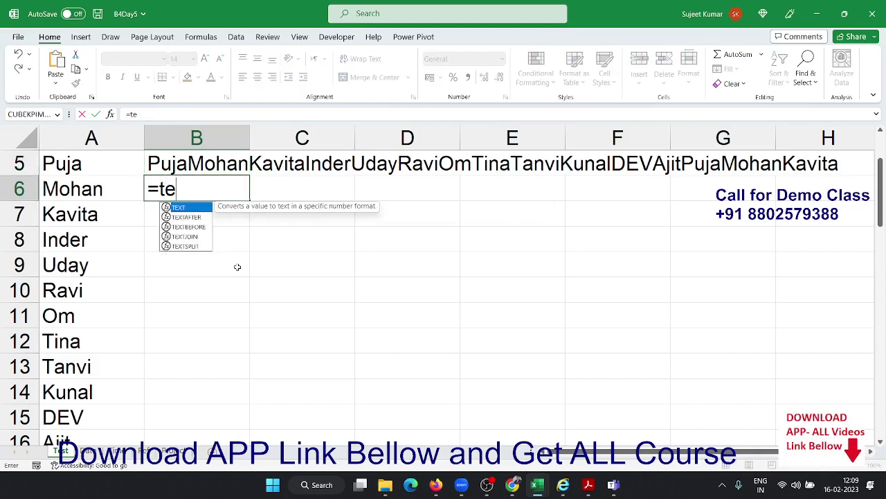
pyautogui.press('Down')
pyautogui.press('Down')
pyautogui.press('Down')
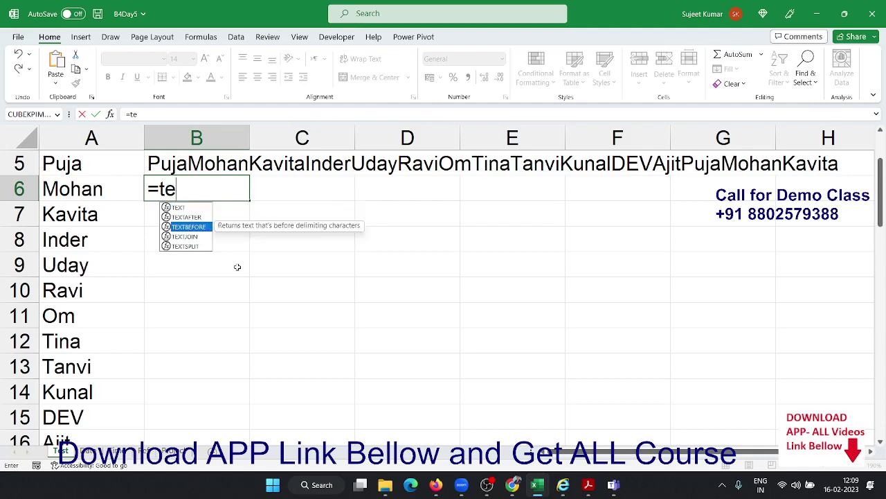
pyautogui.press('Tab')
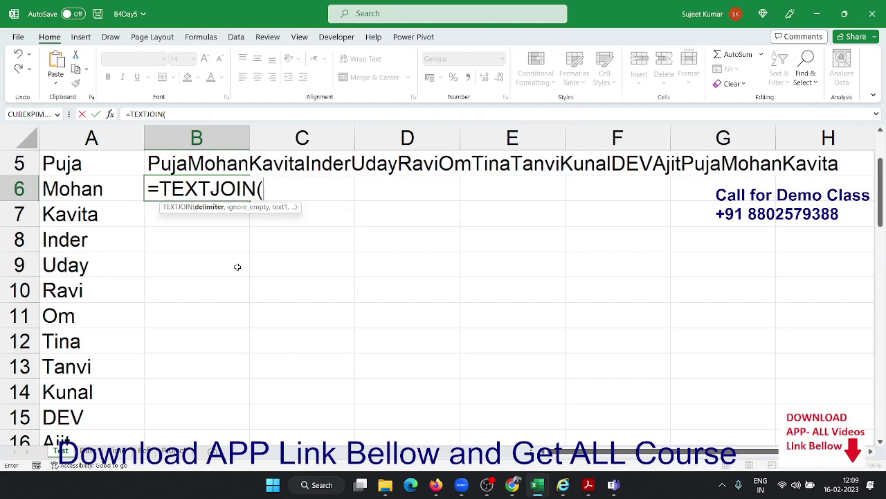
pyautogui.write('",",')
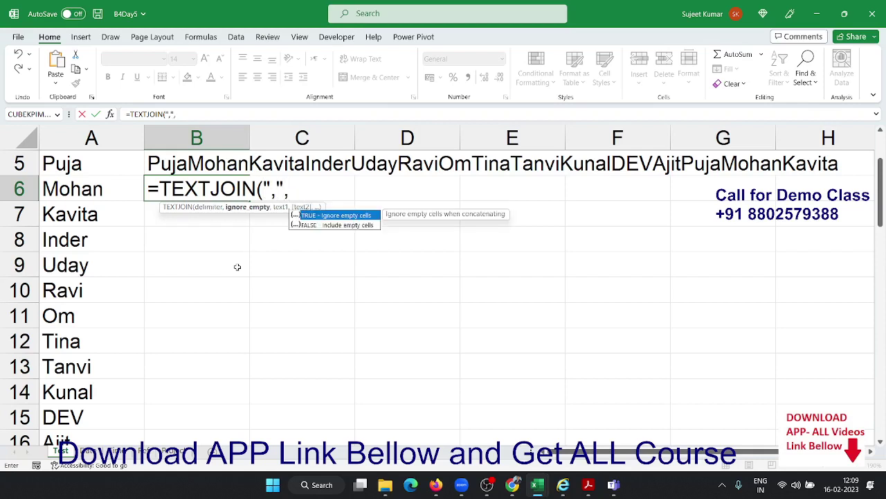
pyautogui.press('Tab')
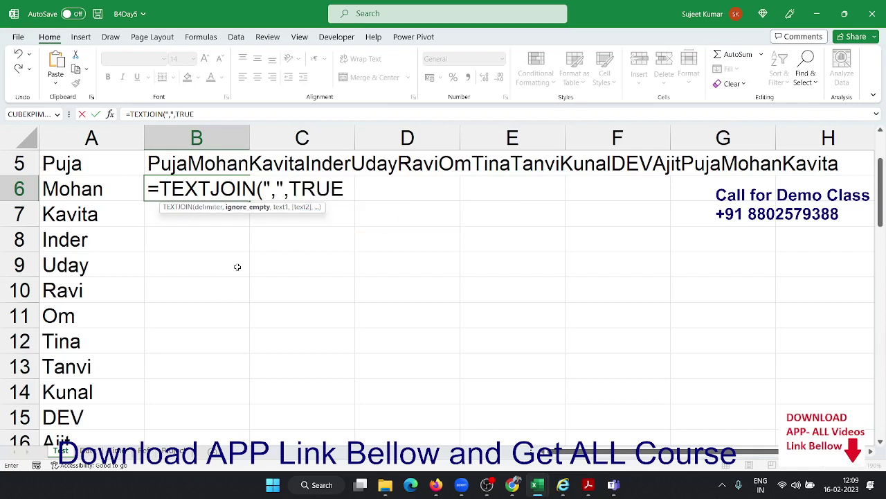
pyautogui.write(',')
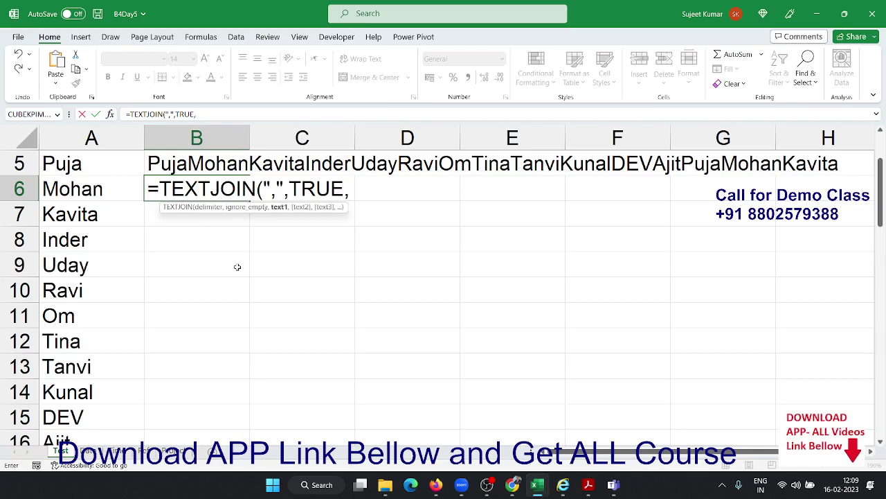
pyautogui.click(68, 199)
pyautogui.press('Up')
pyautogui.press('Up')
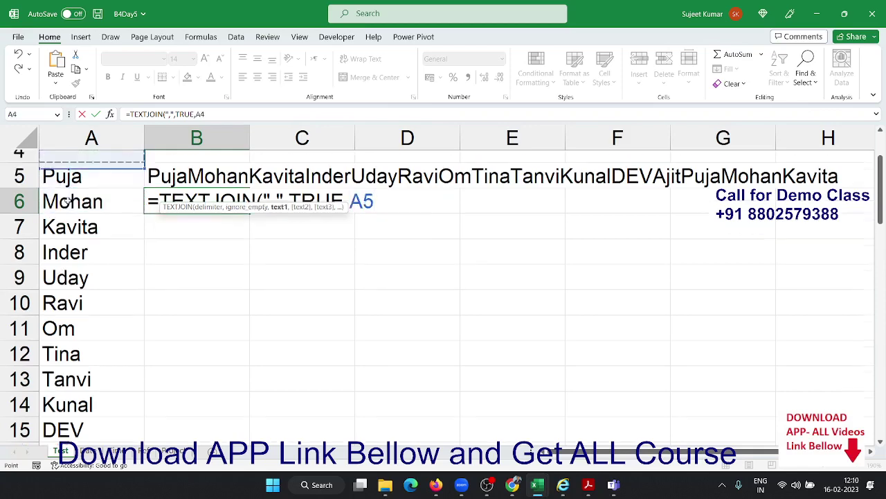
pyautogui.press('Down')
pyautogui.hotkey('ctrl', 'shift', 'Down')
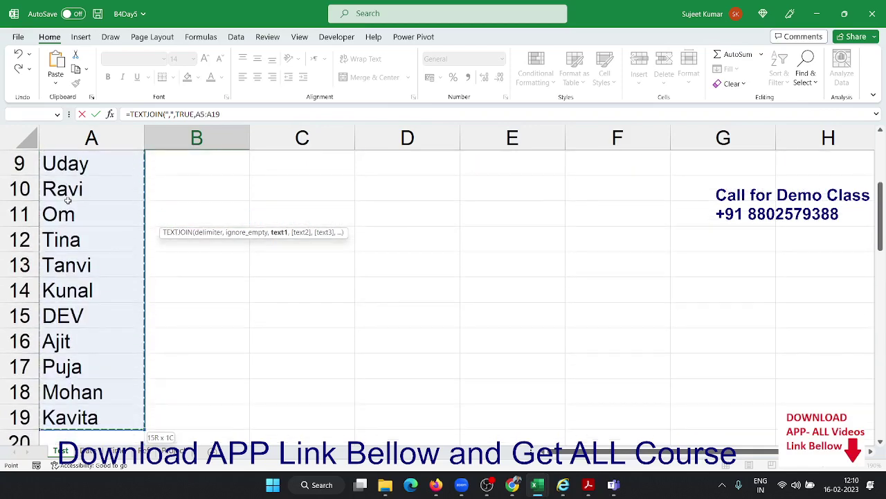
pyautogui.press('Return')
pyautogui.scroll(1, 68, 200)
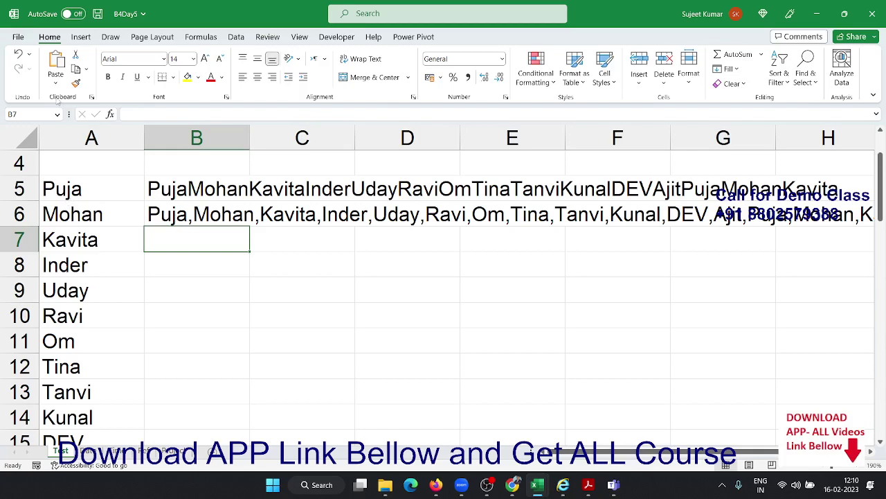
# Enter 1/1 in A23 and today's date, 16-02-2023, in B23 using Ctrl+;
pyautogui.scroll(-3, 206, 204)
pyautogui.scroll(4, 206, 204)
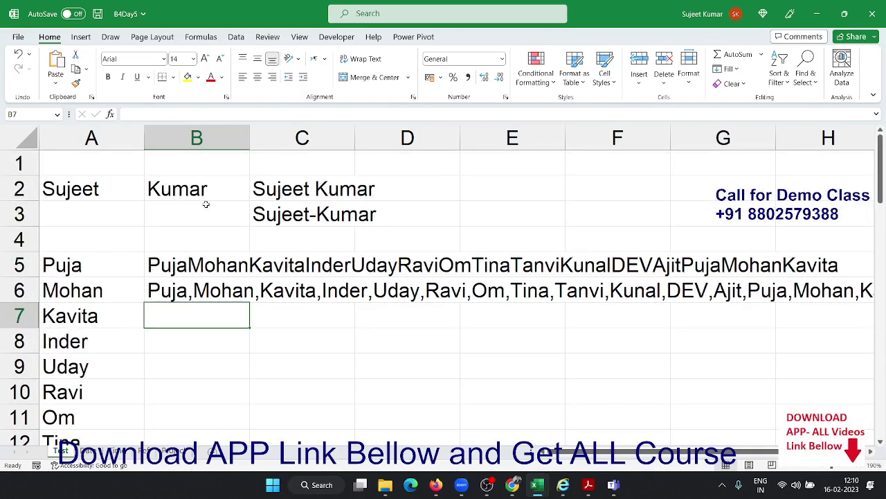
pyautogui.scroll(-7, 148, 237)
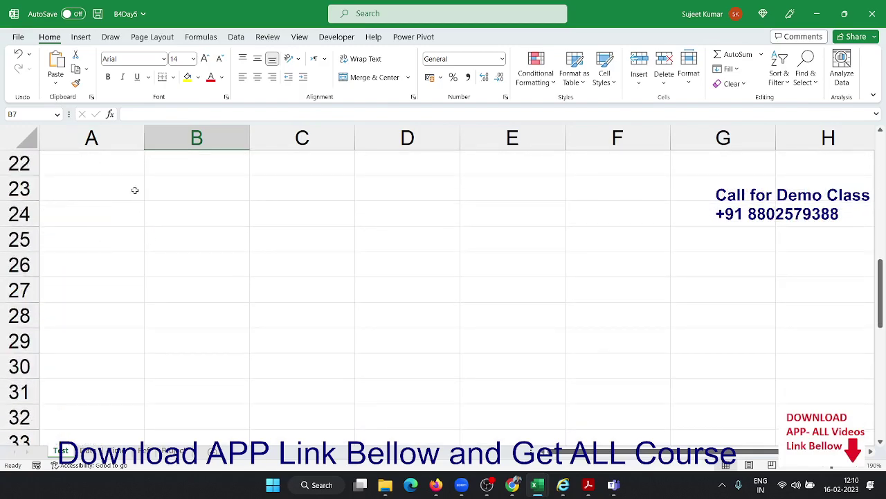
pyautogui.click(135, 190)
pyautogui.write('1/1')
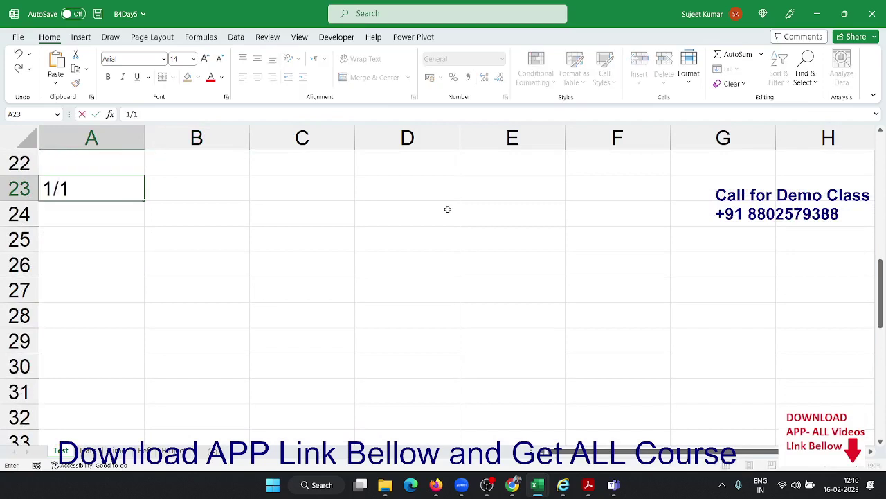
pyautogui.press('Tab')
pyautogui.hotkey('ctrl', ';')
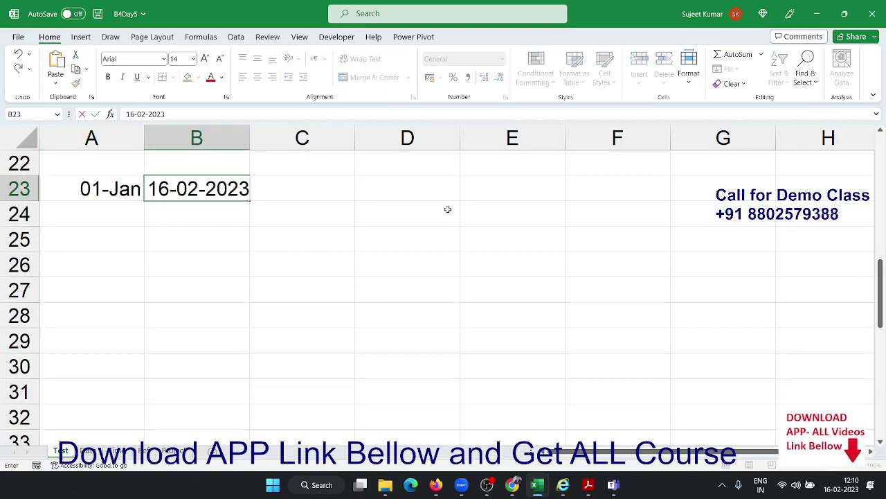
pyautogui.press('Tab')
pyautogui.press('Down')
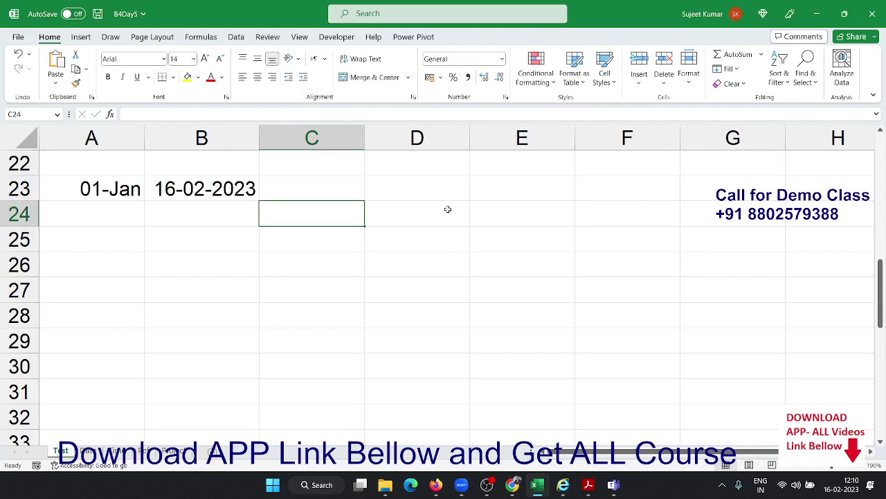
# Enter ="From "&A23&" To "&B23 in C24, which shows From 44927 To 44973
pyautogui.write('=')
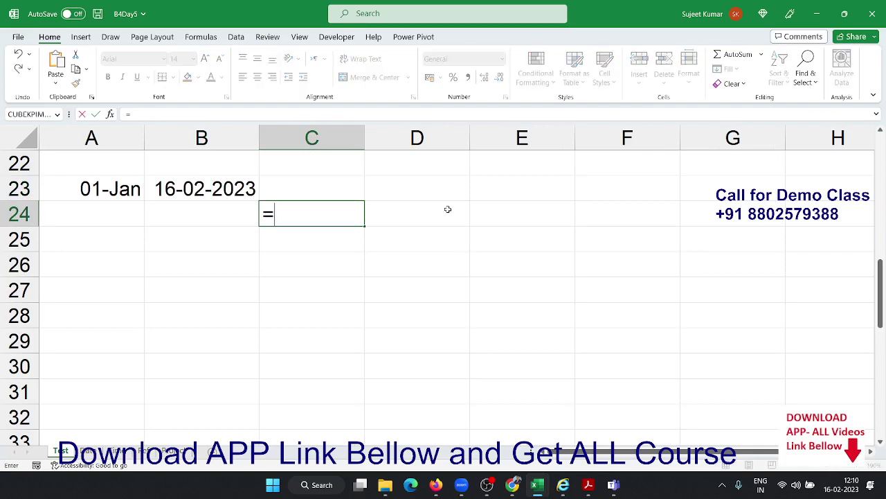
pyautogui.write('"From"')
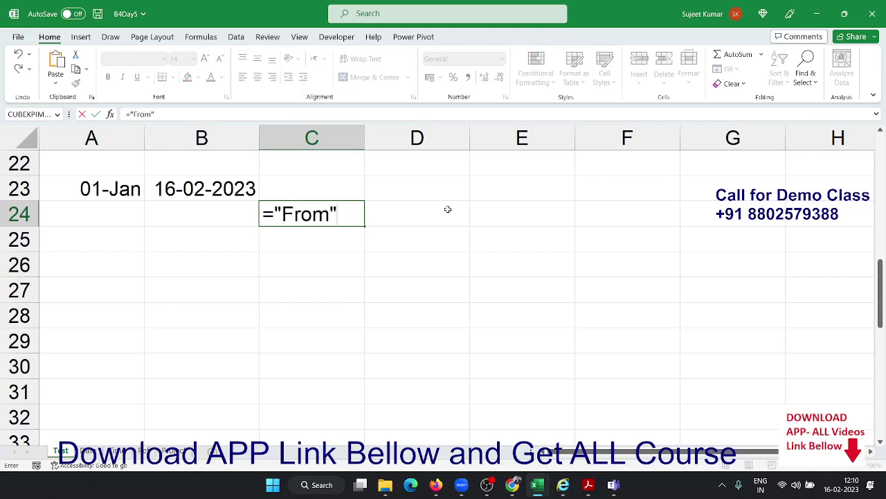
pyautogui.press('BackSpace')
pyautogui.write('"&')
pyautogui.click(104, 186)
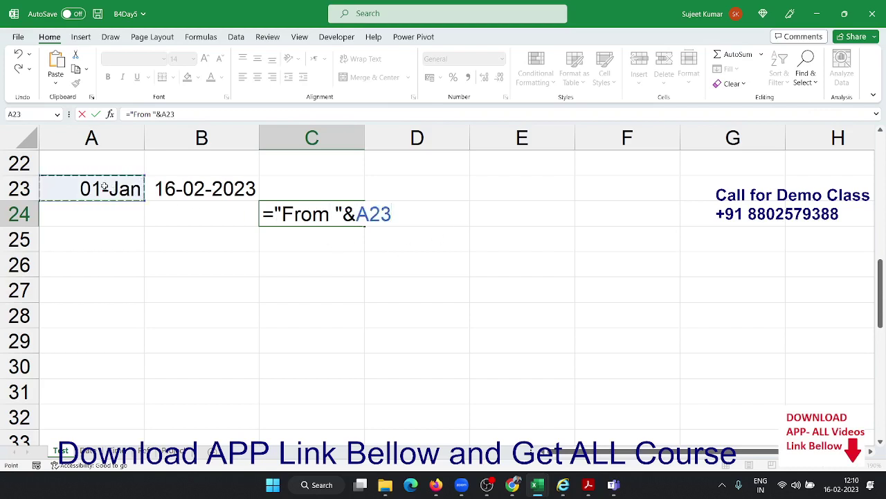
pyautogui.write('&"')
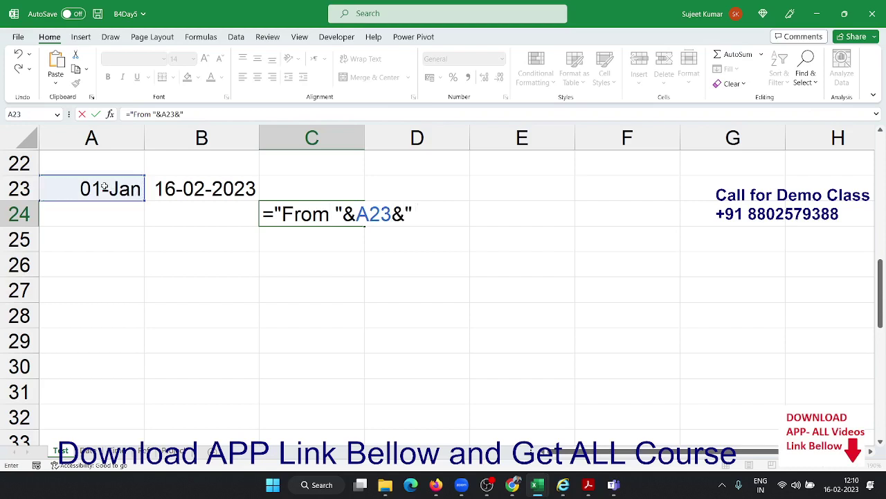
pyautogui.write(' To "&')
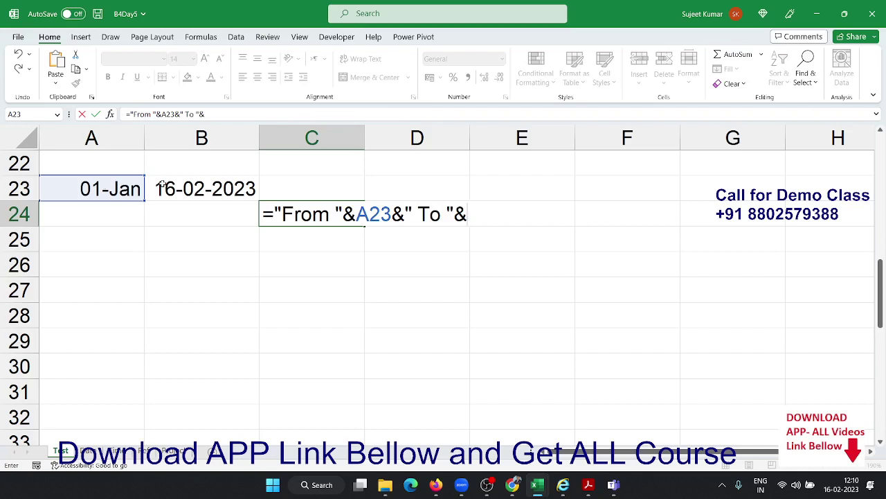
pyautogui.click(215, 183)
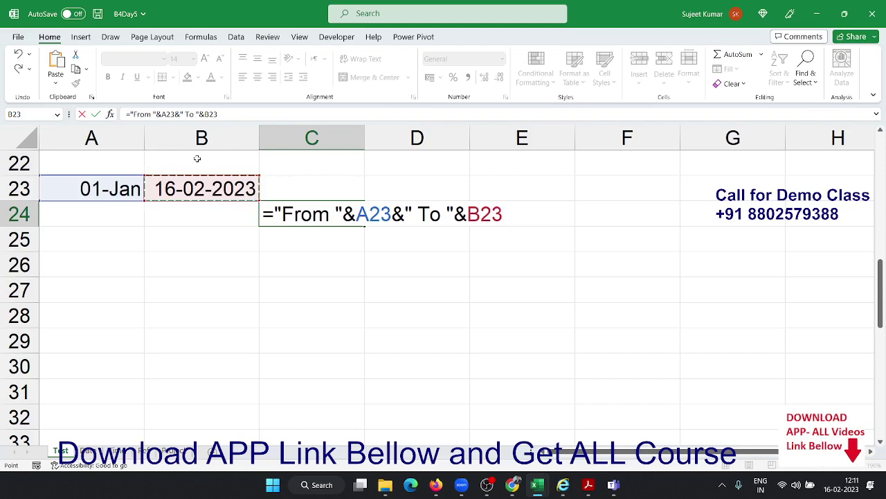
pyautogui.press('Return')
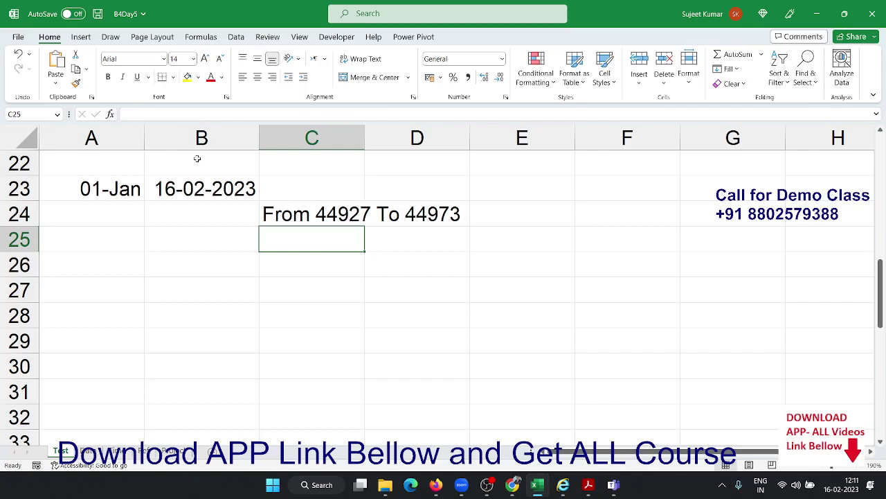
pyautogui.press('Up')
pyautogui.press('Up')
pyautogui.press('Left')
pyautogui.press('Left')
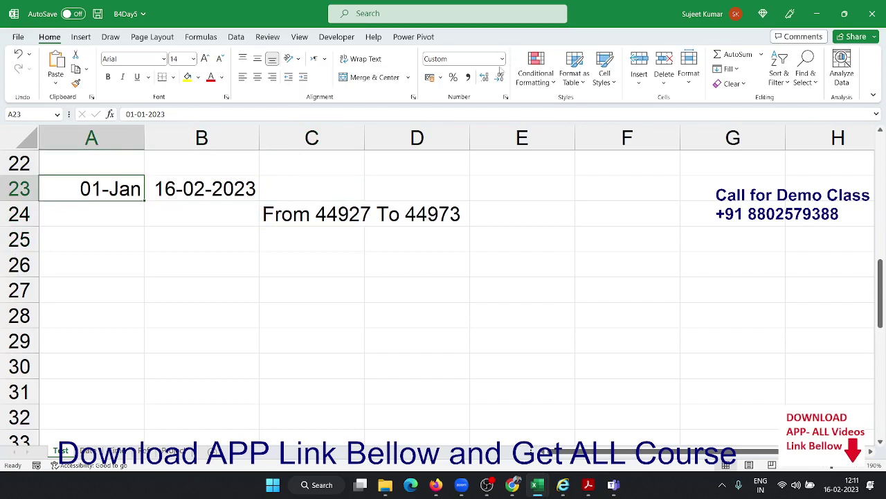
# Switch A23 and B23 to General format to reveal serials 44927 and 44973
pyautogui.click(502, 59)
pyautogui.click(489, 82)
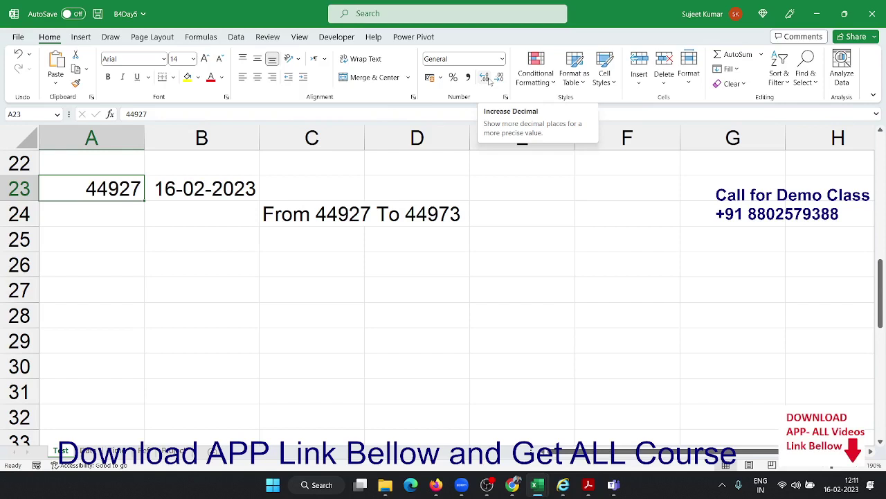
pyautogui.press('Right')
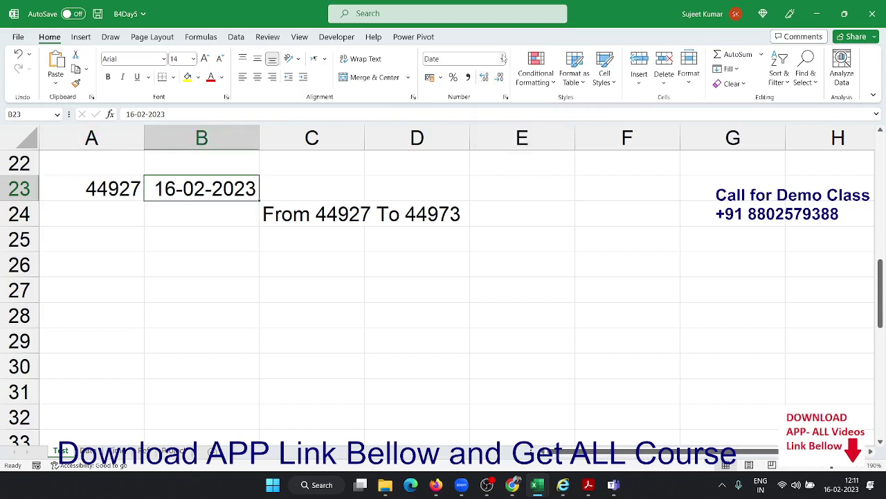
pyautogui.click(503, 59)
pyautogui.click(485, 75)
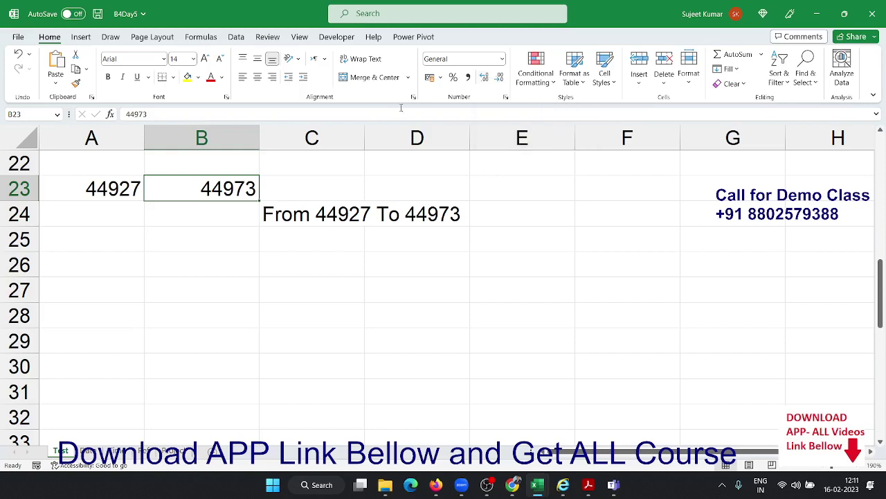
# Reformat A23:B23 as dates with Ctrl+Shift+#, showing 01-Jan-23 and 16-Feb-23
pyautogui.moveTo(130, 185); pyautogui.dragTo(185, 188)
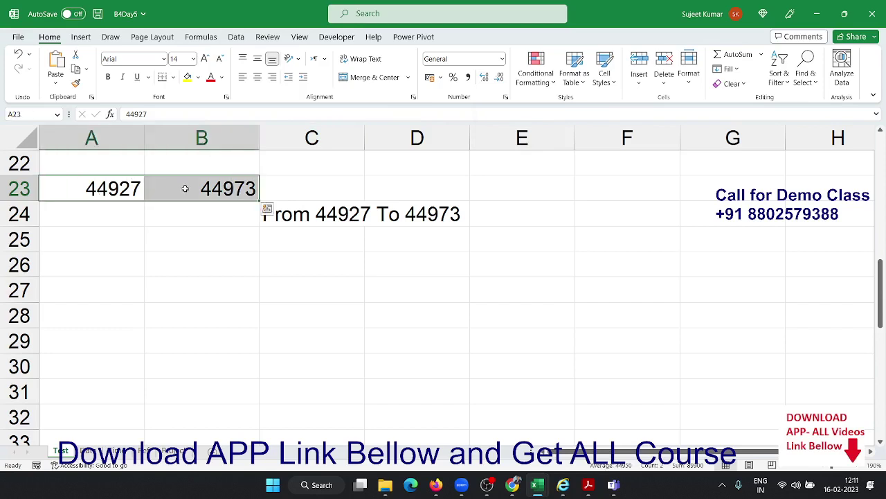
pyautogui.hotkey('ctrl', 'shift', '3')
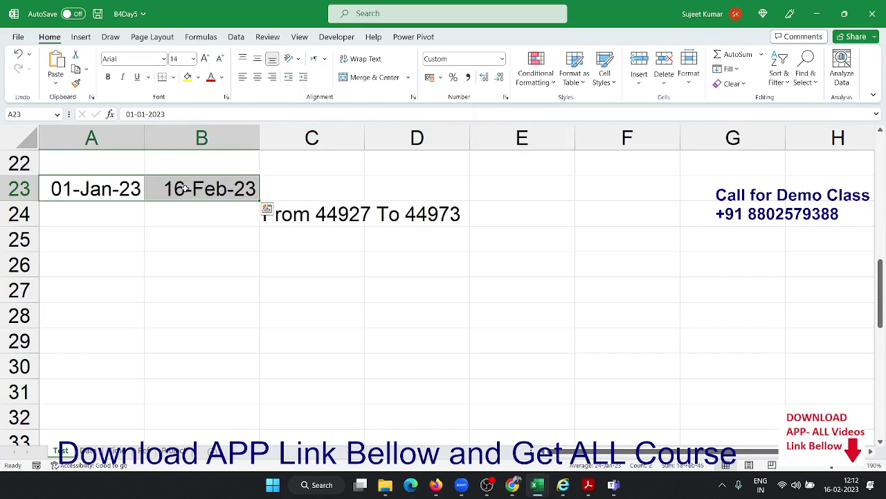
pyautogui.press('Right')
pyautogui.press('Down')
pyautogui.press('Right')
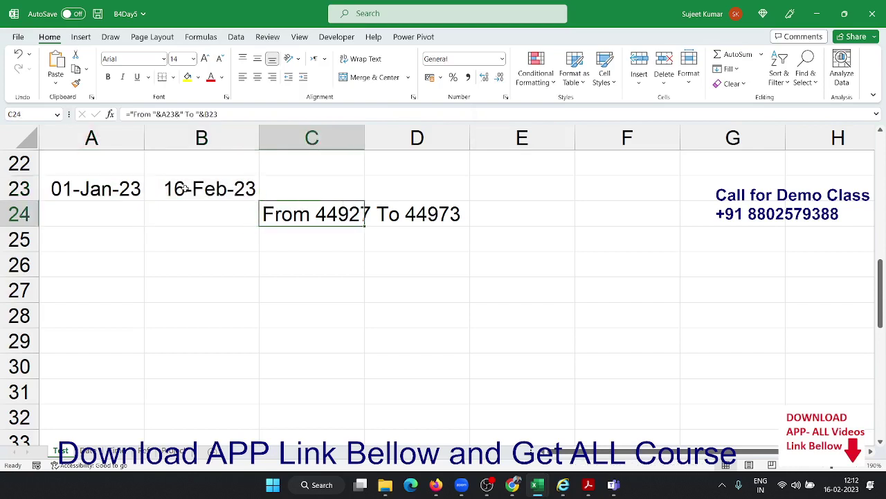
pyautogui.press('F2')
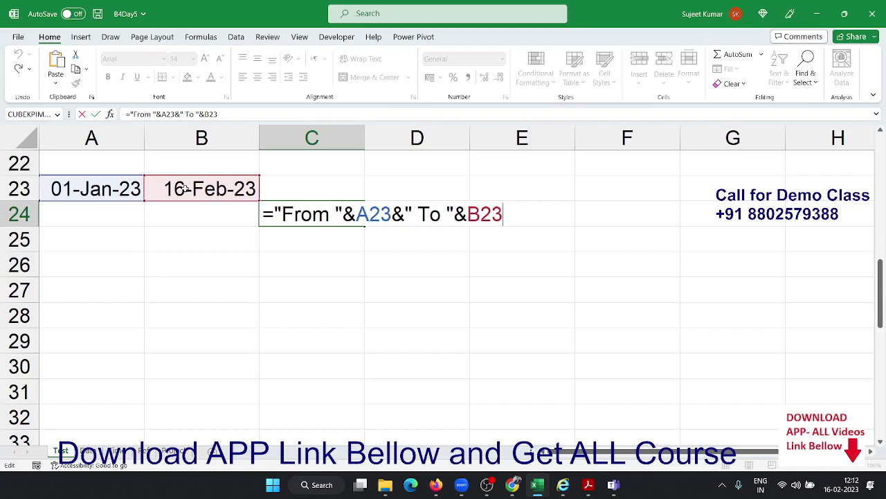
# Wrap A23 in the C24 formula as TEXT(A23,"DD-MMM-YY")
pyautogui.press('Return')
pyautogui.press('Up')
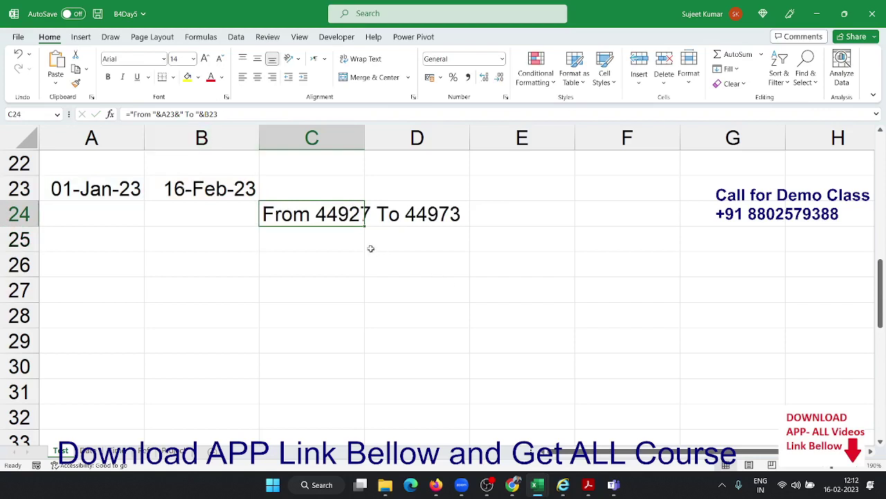
pyautogui.doubleClick(346, 216)
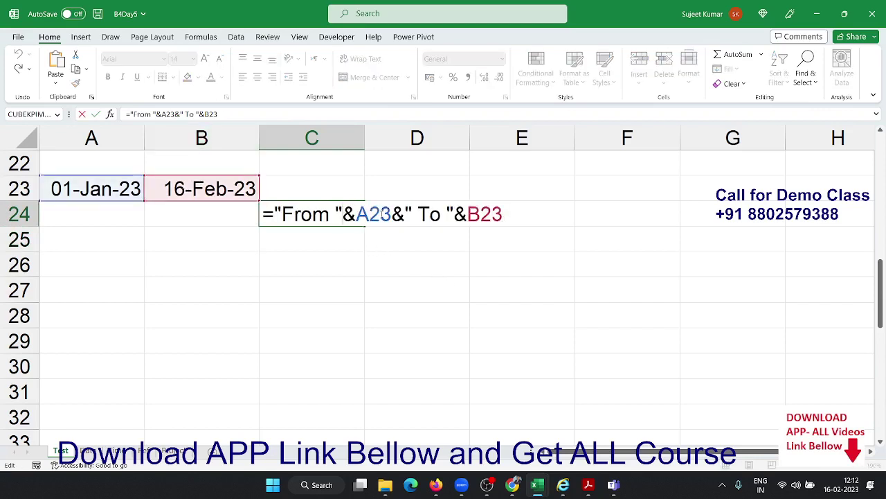
pyautogui.click(358, 216)
pyautogui.write('te')
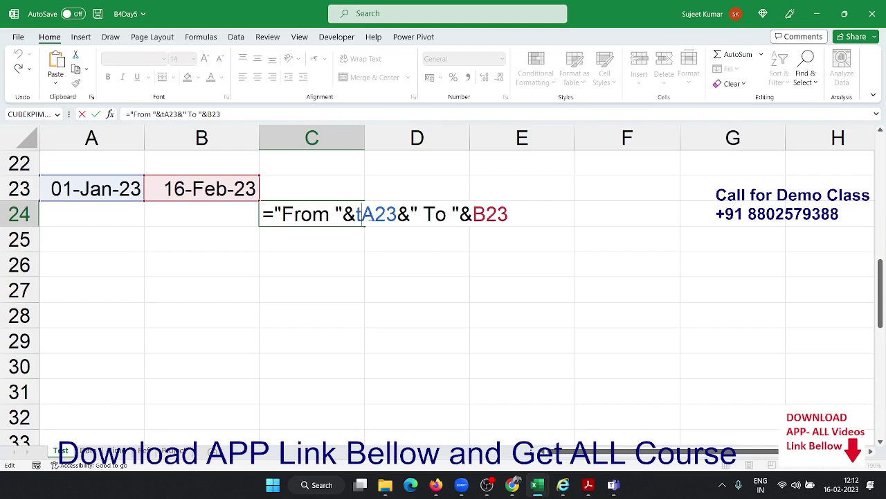
pyautogui.press('Tab')
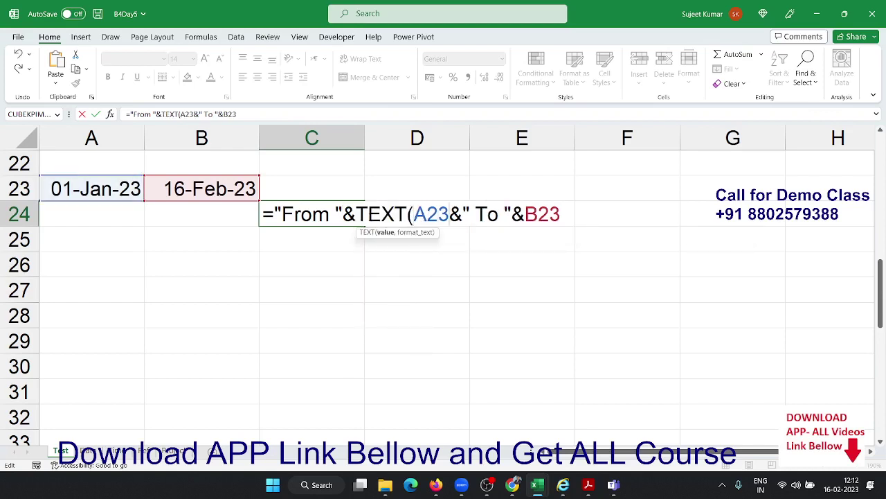
pyautogui.write('"DD')
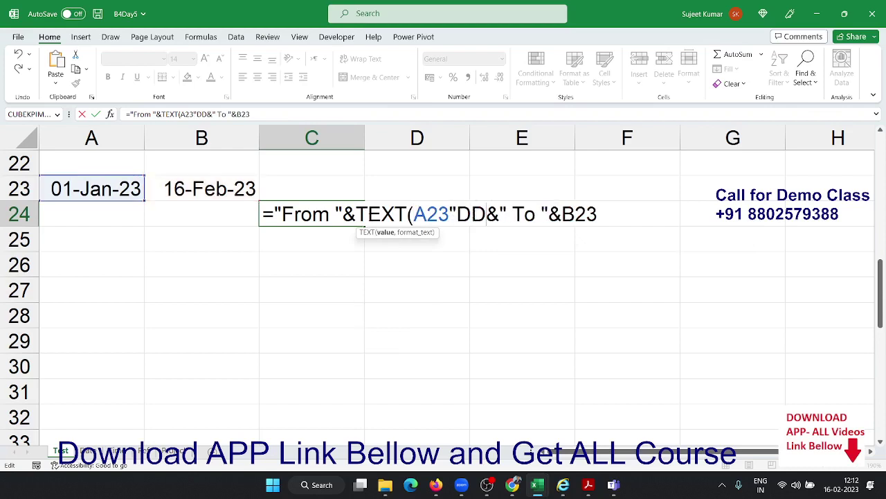
pyautogui.write('-')
pyautogui.write('MMM-')
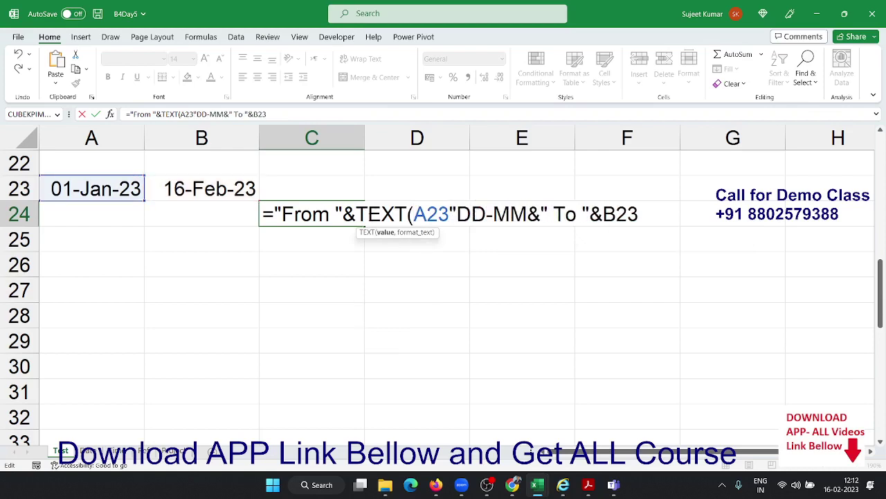
pyautogui.write('YY"')
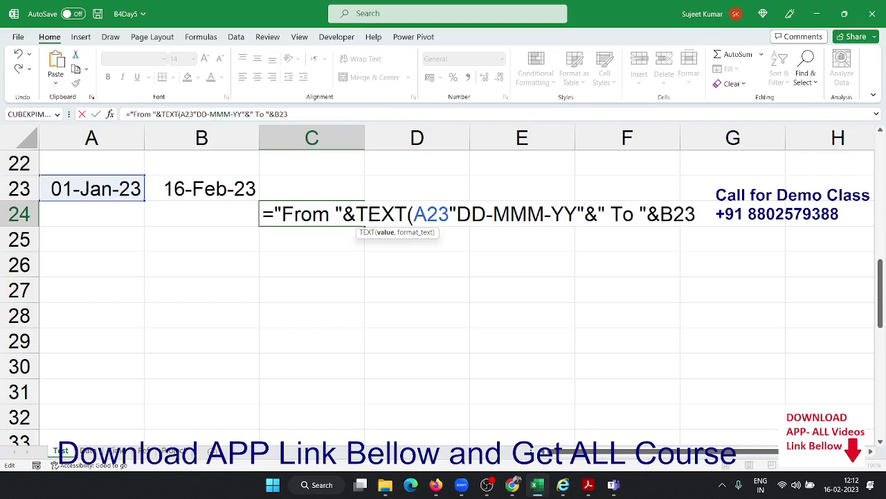
pyautogui.write(')')
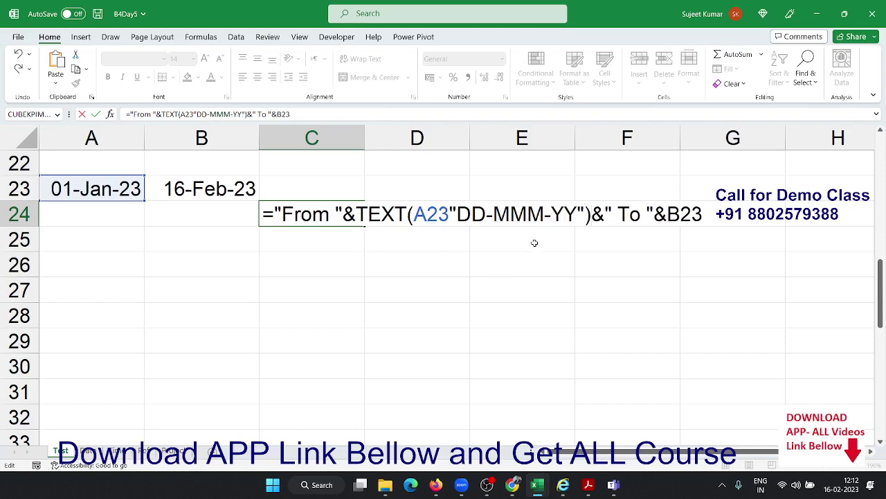
# Wrap B23 in TEXT with a DD-MMM-YY format and add the missing comma, giving #VALUE!
pyautogui.click(667, 214)
pyautogui.write('te')
pyautogui.press('Tab')
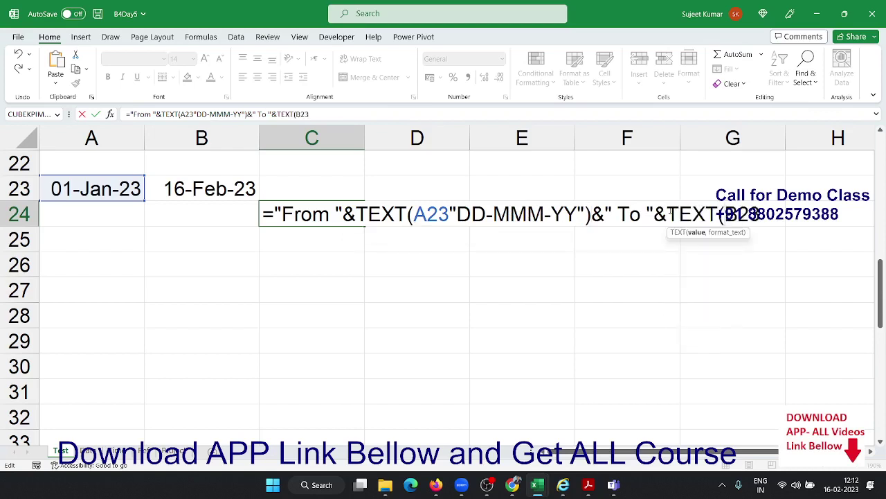
pyautogui.press('End')
pyautogui.write(',"D')
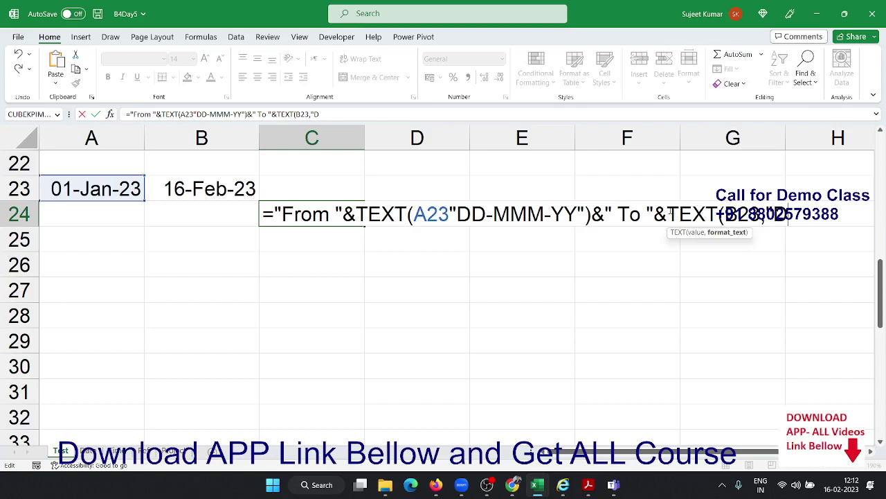
pyautogui.write('D')
pyautogui.write('-MM')
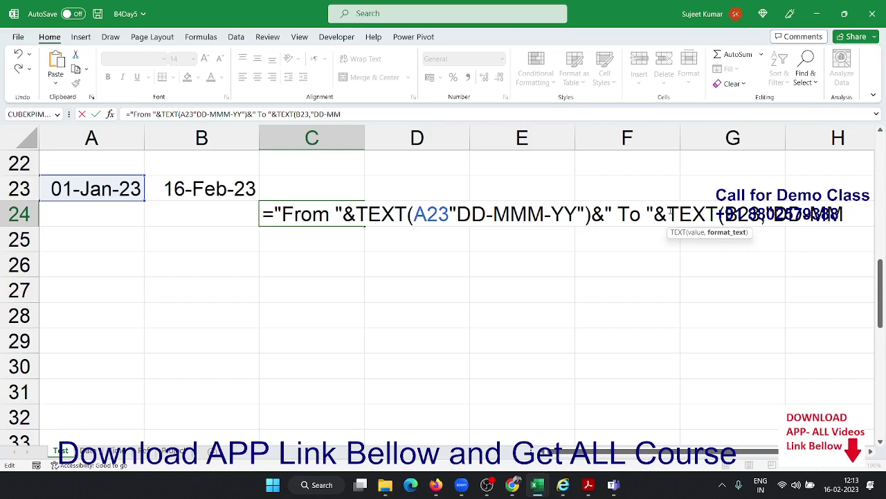
pyautogui.write('M-"yy')
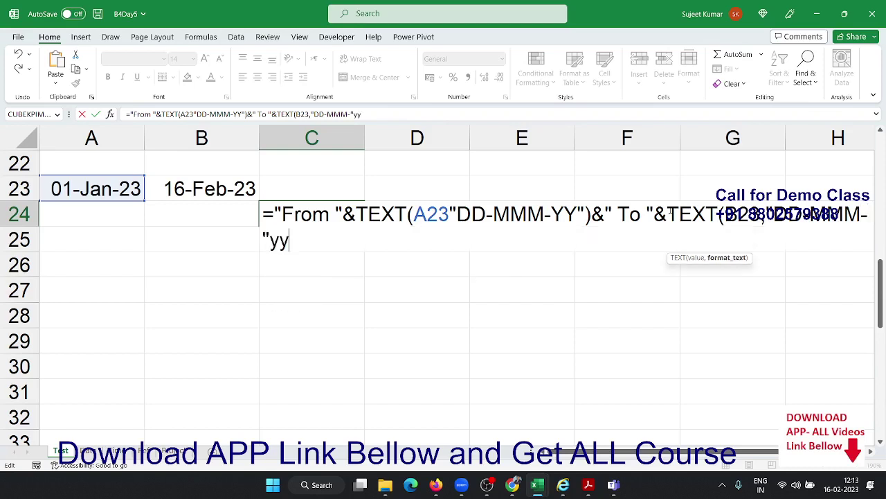
pyautogui.write('")')
pyautogui.press('Return')
pyautogui.press('Return')
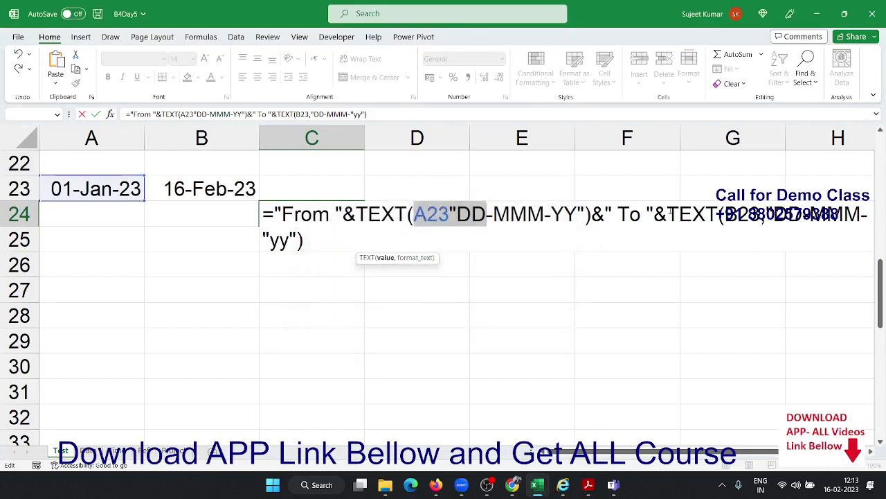
pyautogui.press('Right')
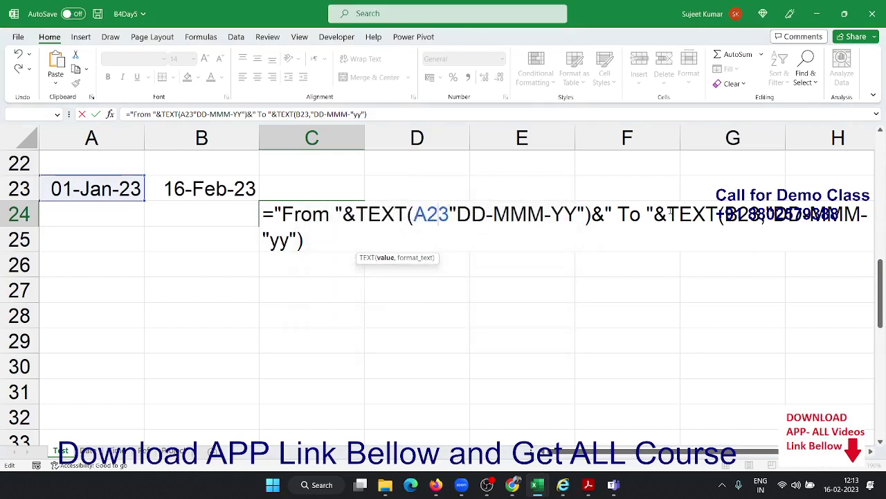
pyautogui.write(',')
pyautogui.press('Return')
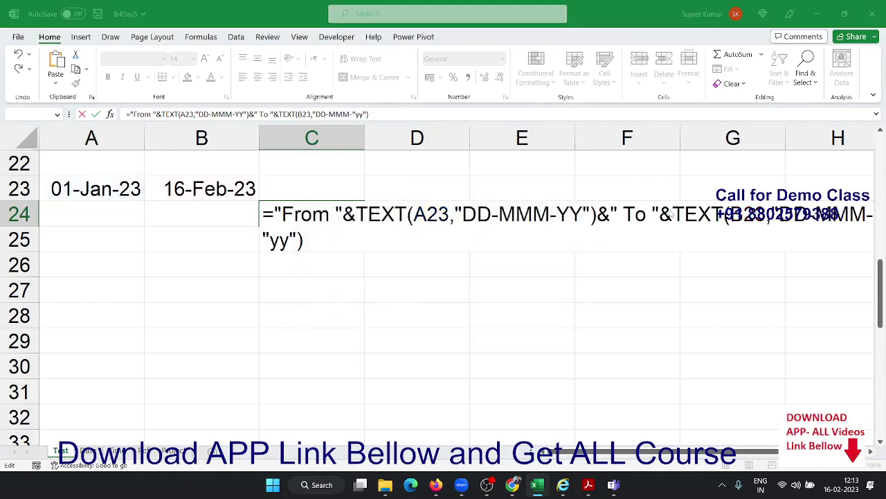
pyautogui.press('Return')
# Remove the stray quotes around yy in C24 so it reads From 01-Jan-23 To 16-Feb-23
pyautogui.press('Up')
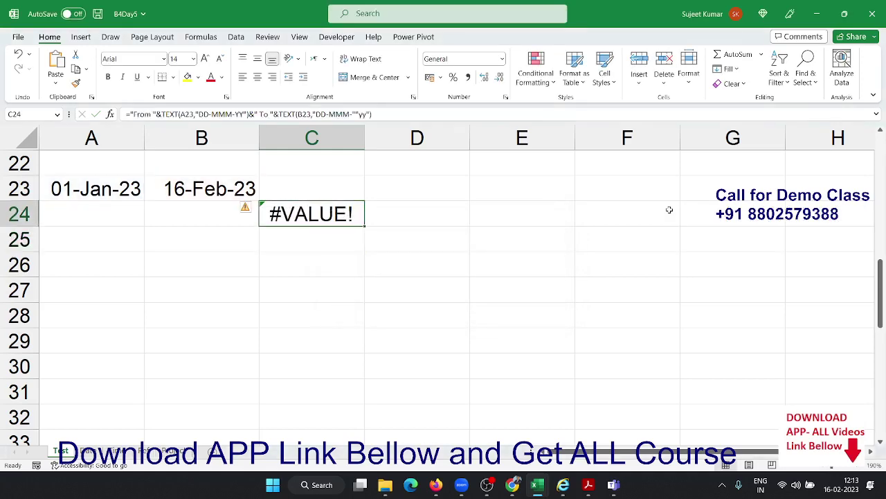
pyautogui.doubleClick(332, 217)
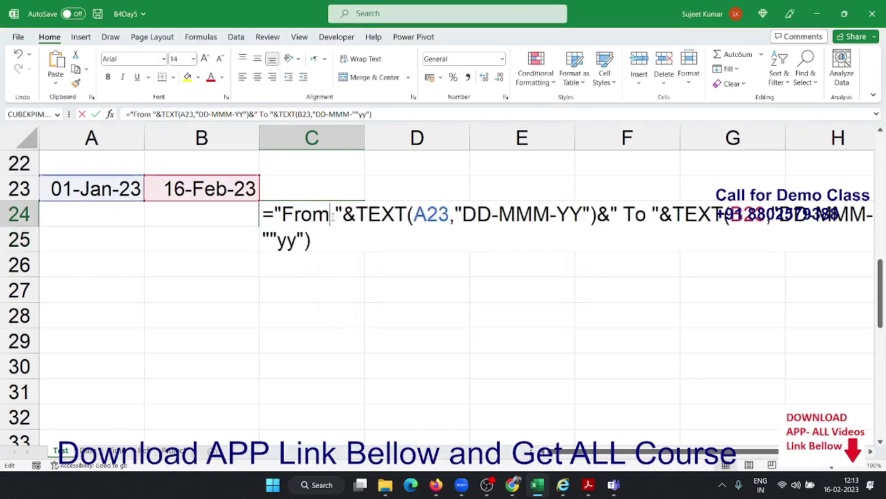
pyautogui.click(271, 239)
pyautogui.press('BackSpace')
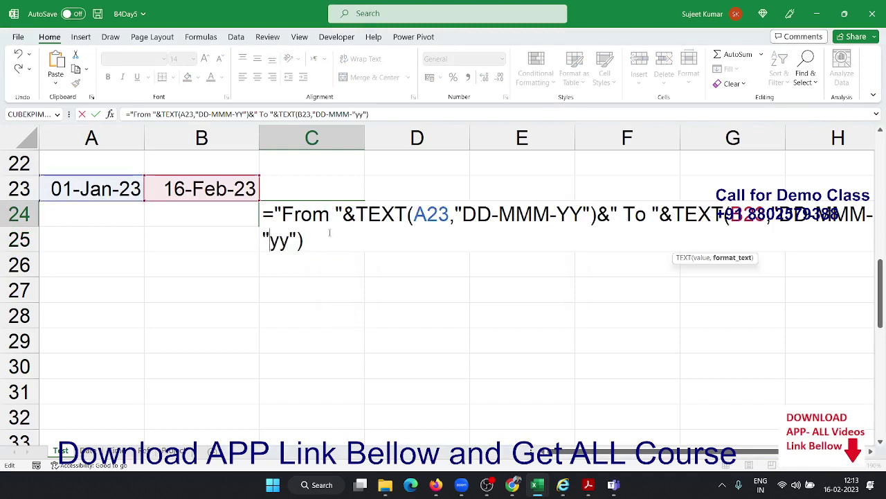
pyautogui.press('Delete')
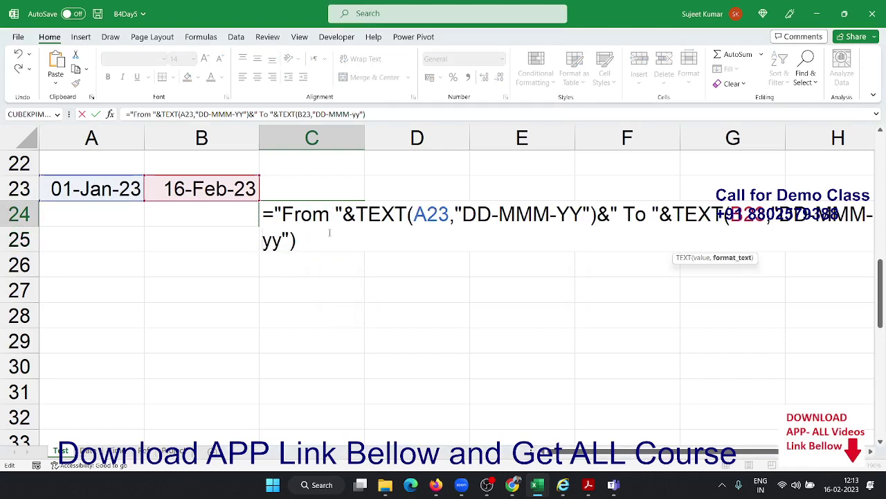
pyautogui.press('Return')
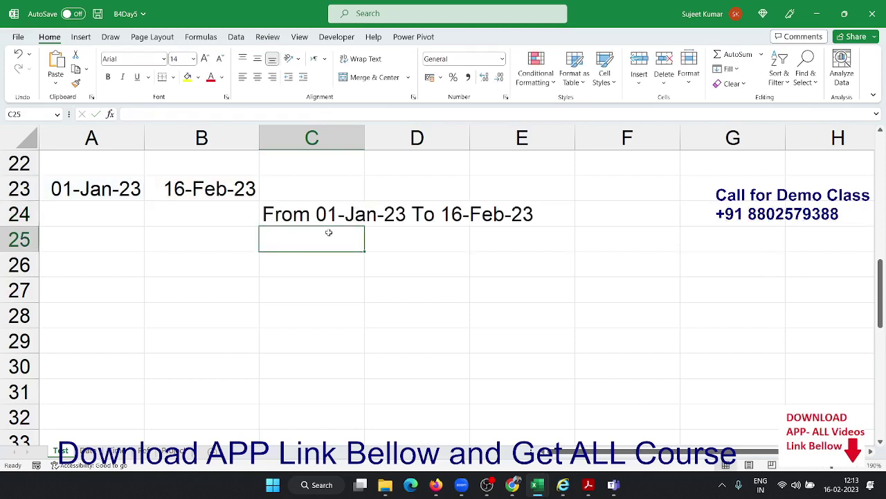
pyautogui.press('Up')
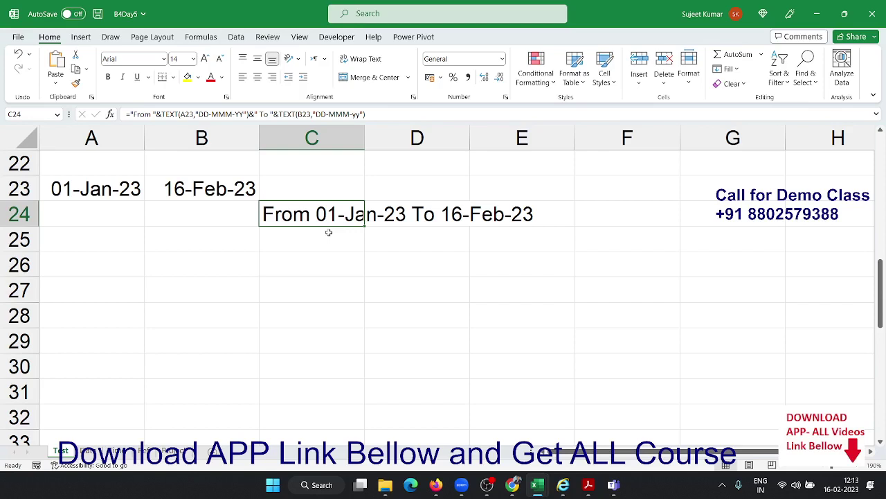
pyautogui.press('Down')
pyautogui.press('Down')
pyautogui.press('Down')
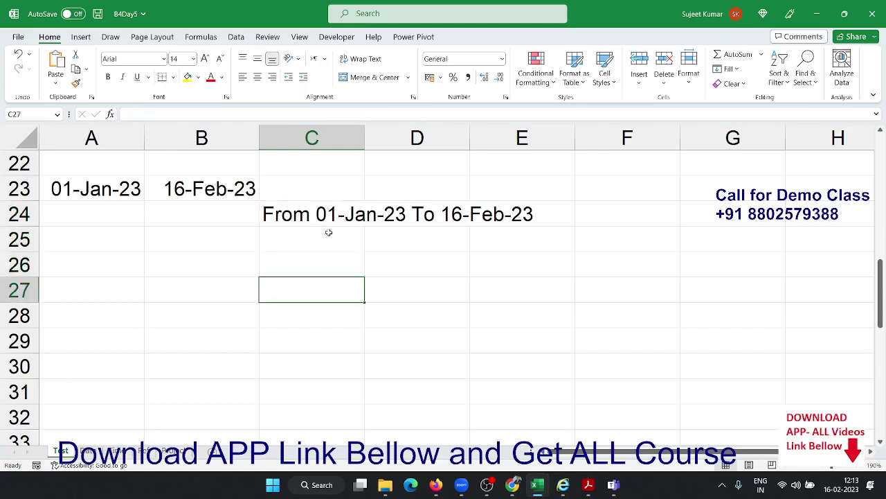
pyautogui.press('Left')
pyautogui.press('Left')
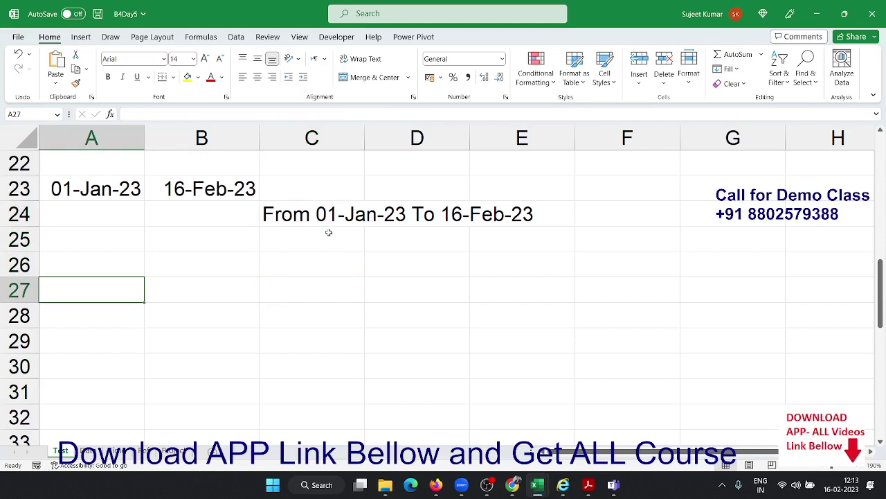
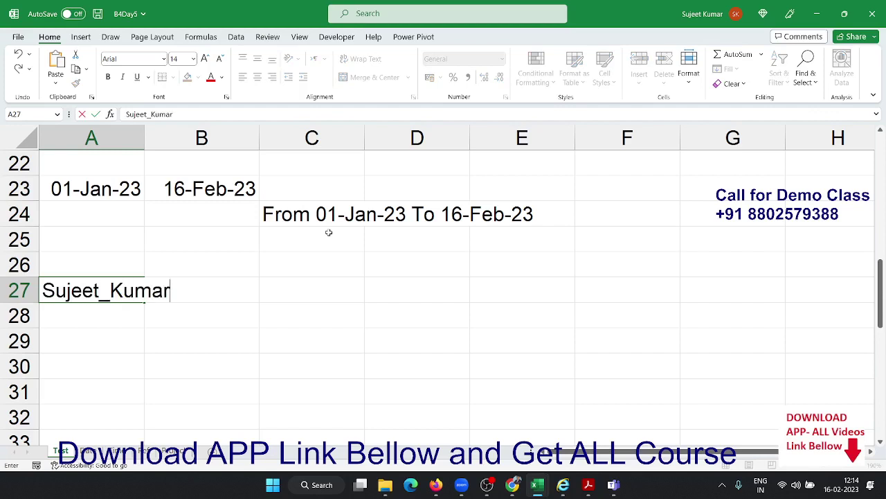
pyautogui.write('@IPT')
pyautogui.press('Return')
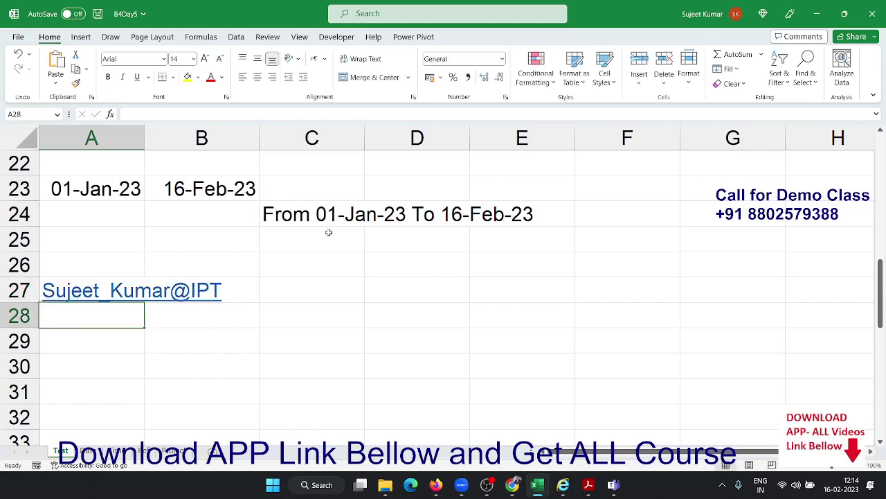
# Add header F in C26 and L in D26
pyautogui.press('Up')
pyautogui.press('Right')
pyautogui.press('Right')
pyautogui.press('Up')
pyautogui.press('Right')
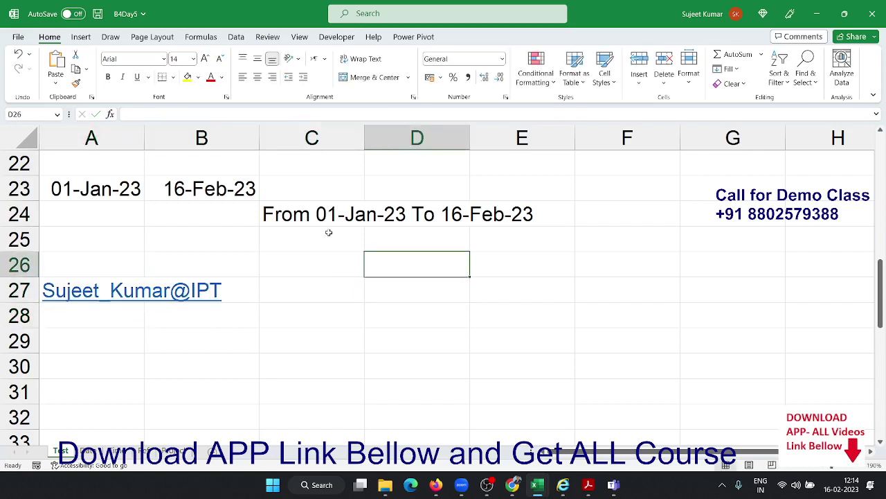
pyautogui.press('Left')
pyautogui.write('F')
pyautogui.press('Right')
pyautogui.write('L')
pyautogui.press('Right')
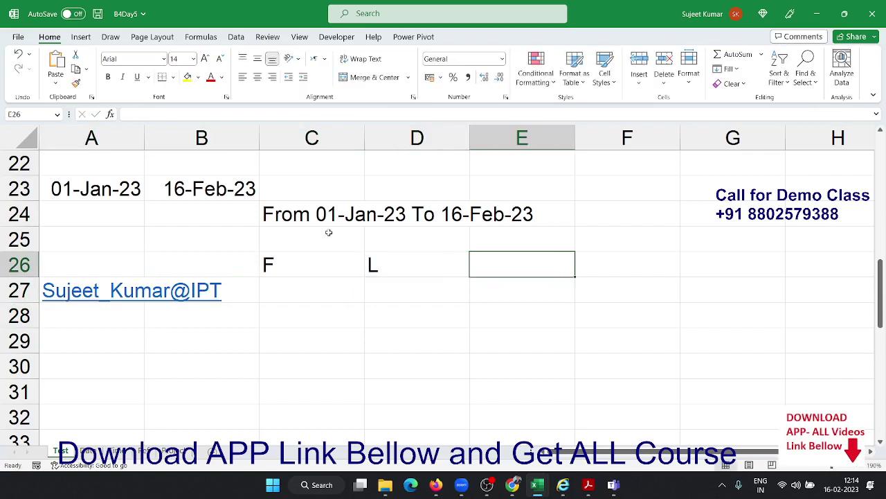
pyautogui.write('D')
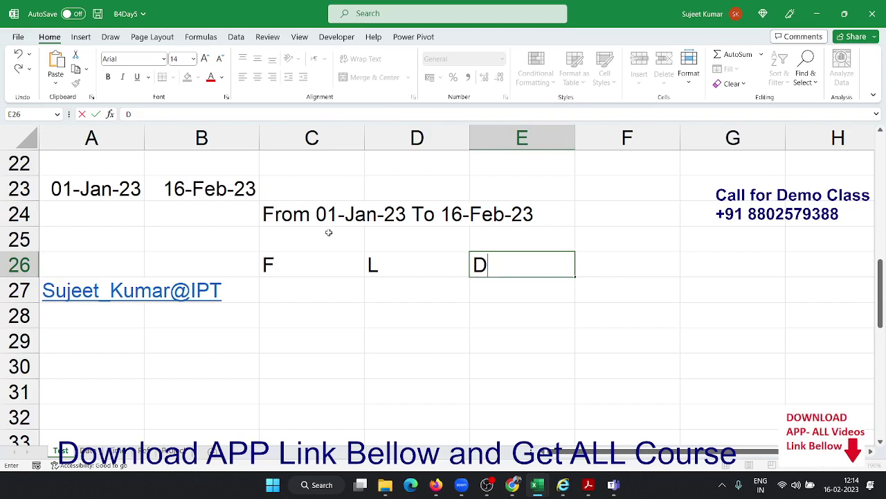
pyautogui.press('BackSpace')
pyautogui.press('Return')
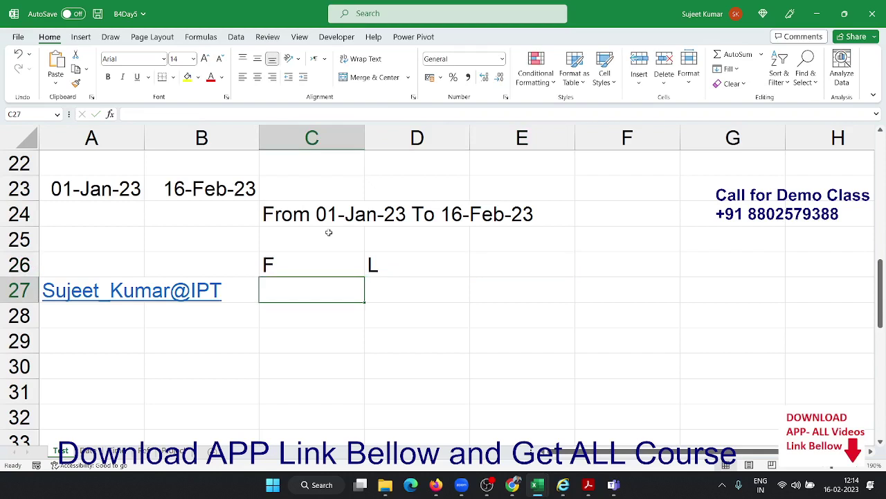
# Enter =TEXTBEFORE(A27," ") in C27, splitting A27 at a space
pyautogui.write('=te')
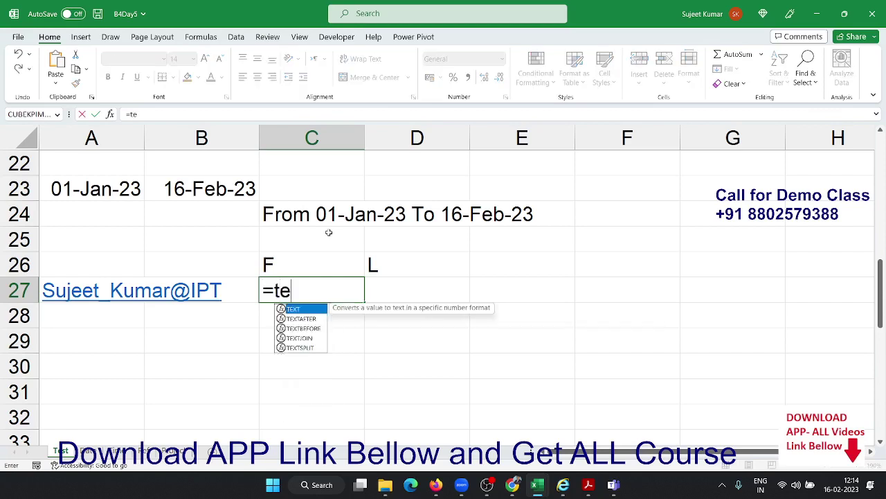
pyautogui.press('Down')
pyautogui.press('Down')
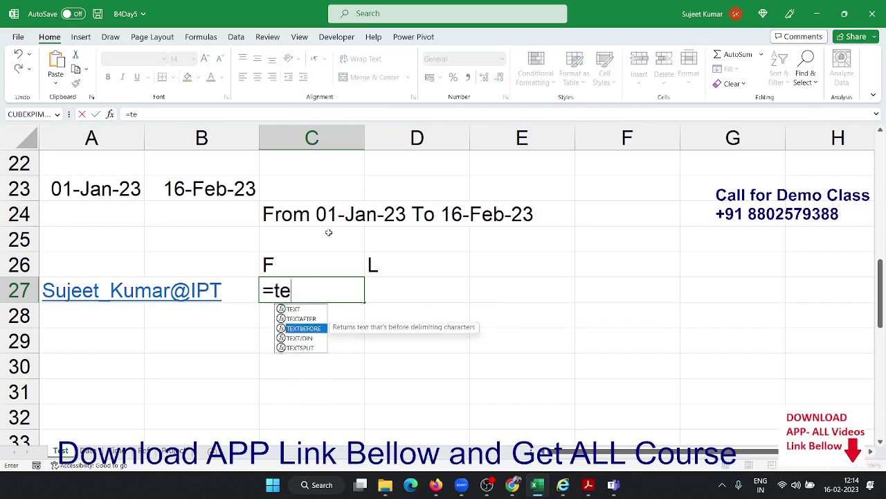
pyautogui.press('Tab')
pyautogui.press('Left')
pyautogui.press('Left')
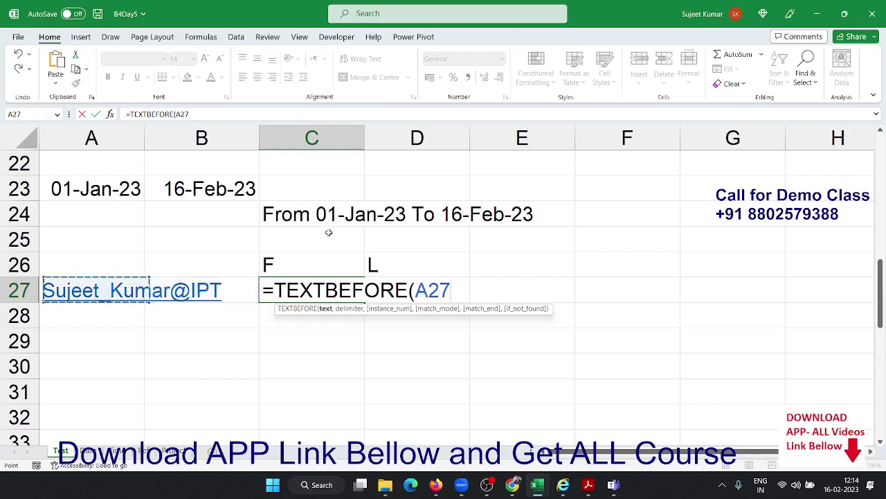
pyautogui.write(',')
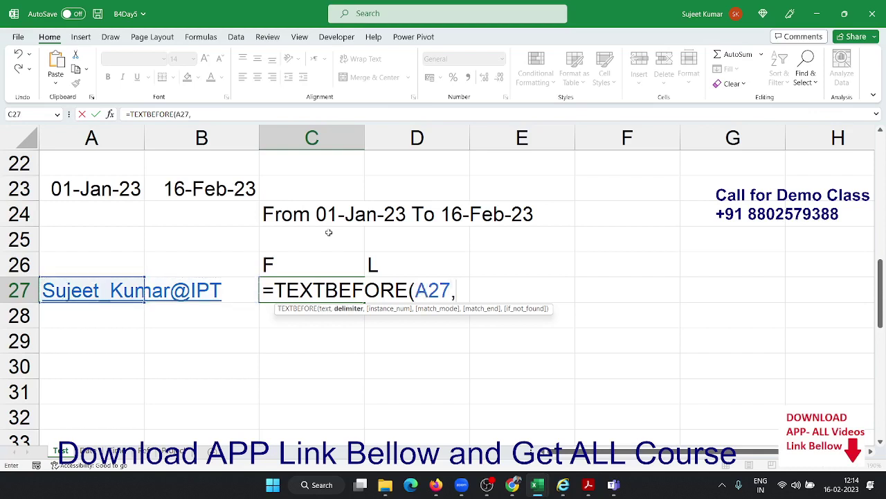
pyautogui.write('" "')
pyautogui.press('Return')
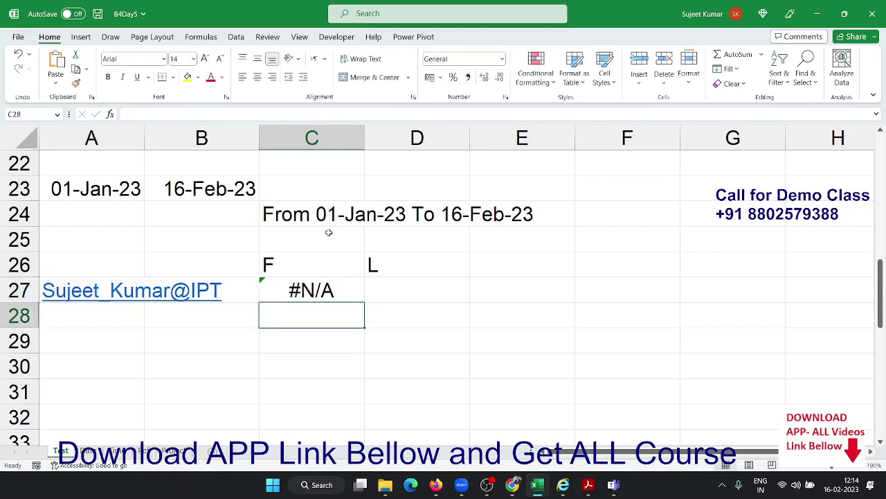
pyautogui.press('Up')
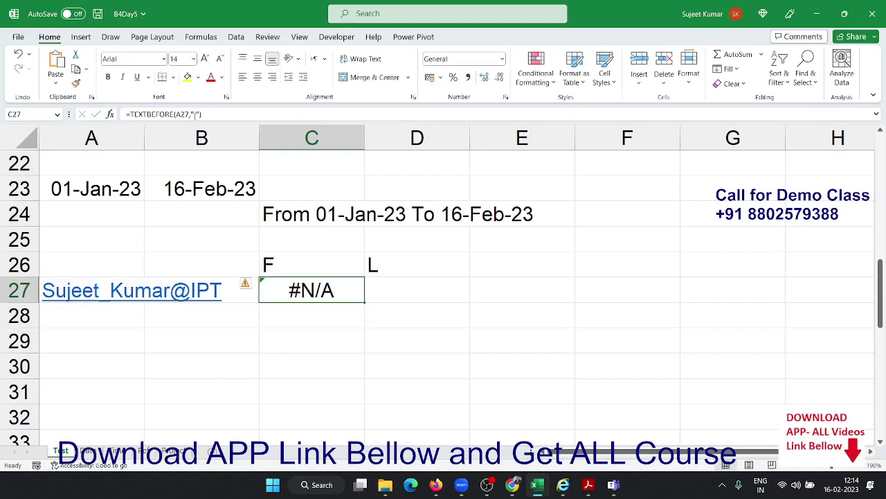
# Change C27's delimiter from a space to an underscore, making =TEXTBEFORE(A27,"_")
pyautogui.click(194, 114)
pyautogui.hotkey('shift', 'Right')
pyautogui.press('Right')
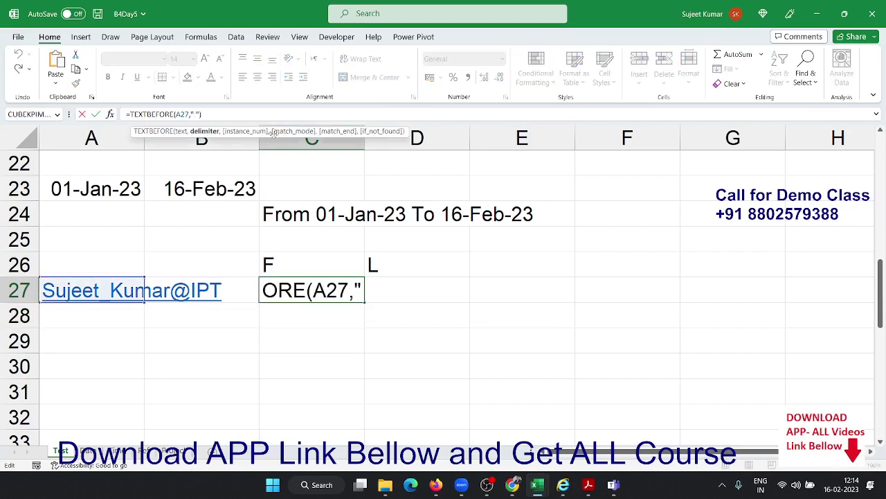
pyautogui.press('Delete')
pyautogui.write('_')
pyautogui.press('Return')
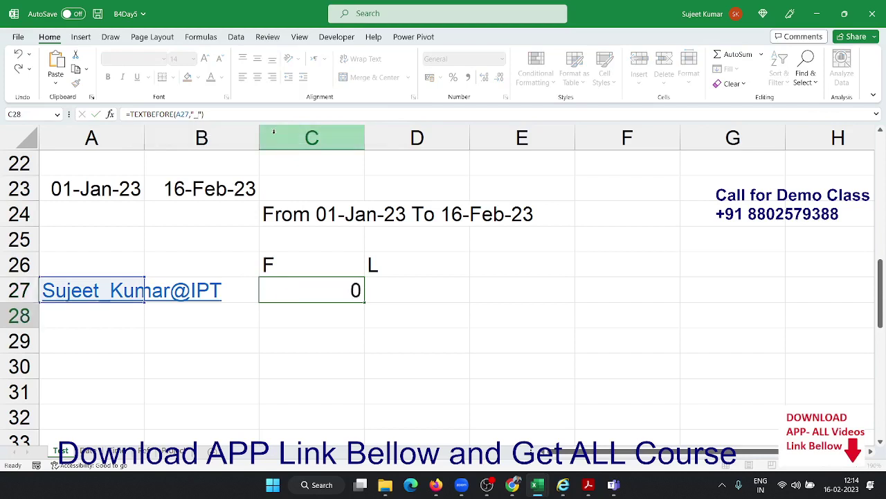
pyautogui.press('Up')
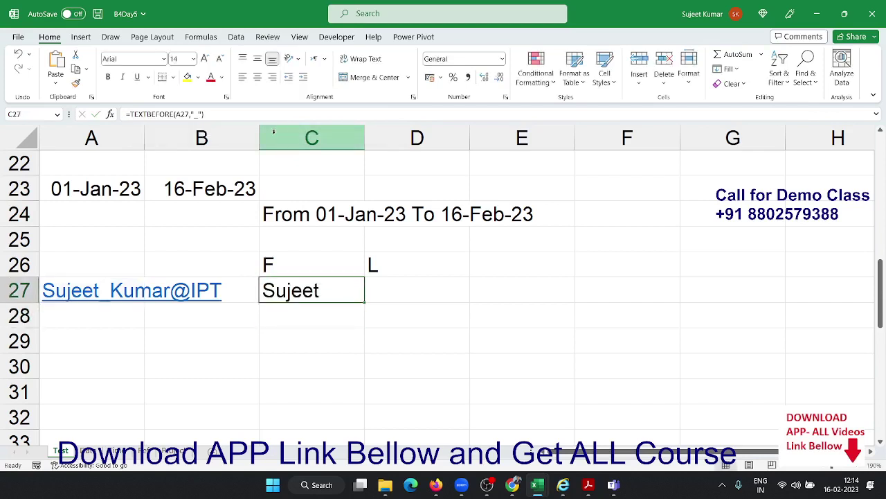
pyautogui.press('Right')
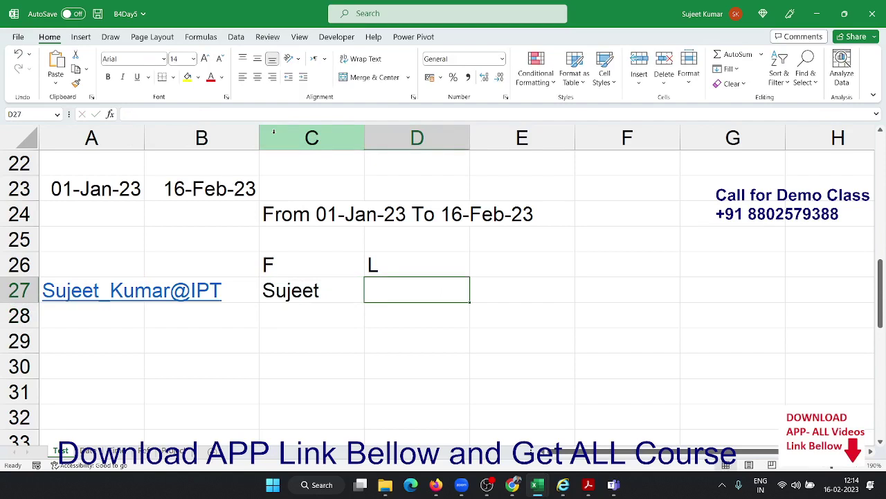
# Enter =TEXTAFTER(A27,"_") in D27 to return the text after the underscore
pyautogui.write('=te')
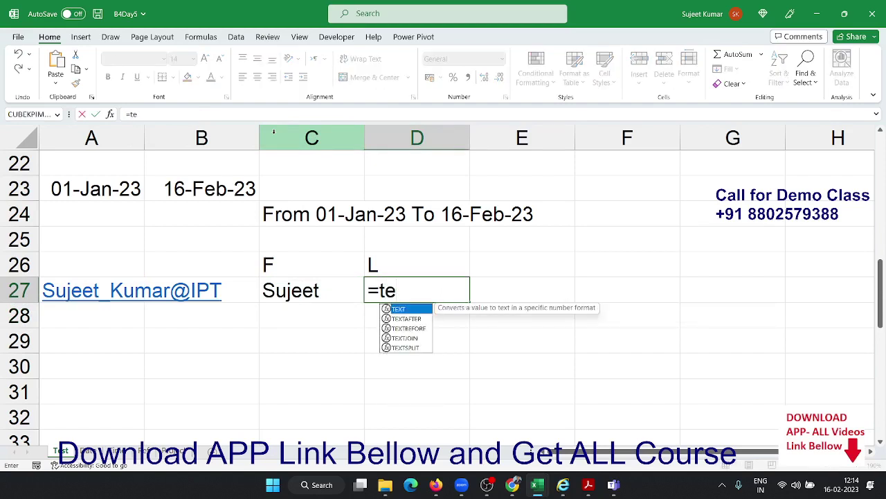
pyautogui.press('Down')
pyautogui.press('Down')
pyautogui.press('Up')
pyautogui.press('Tab')
pyautogui.press('Left')
pyautogui.press('Left')
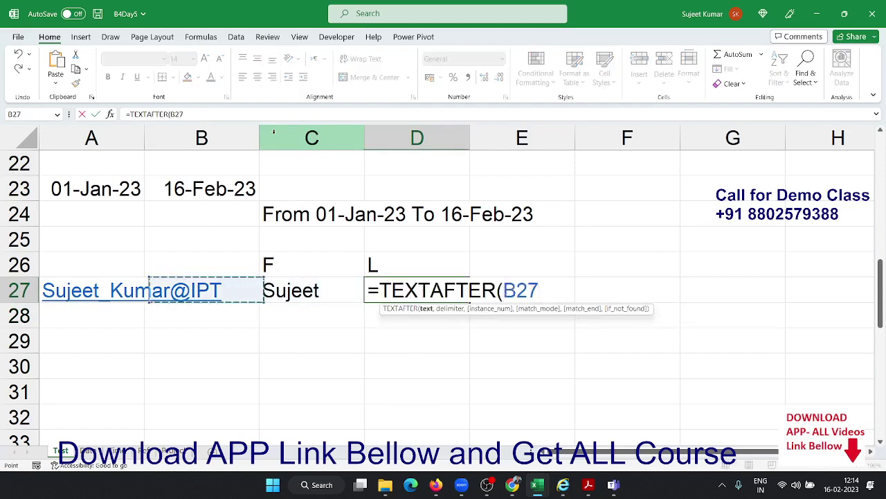
pyautogui.press('Left')
pyautogui.write(',')
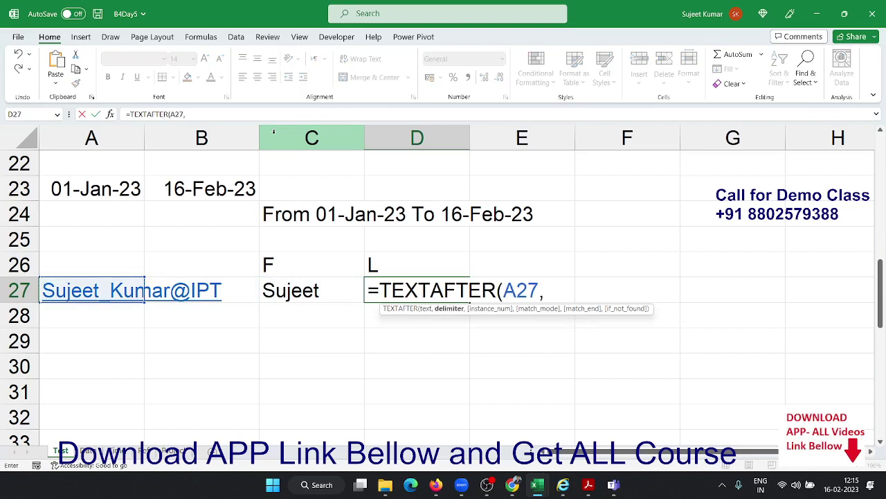
pyautogui.write('"_")')
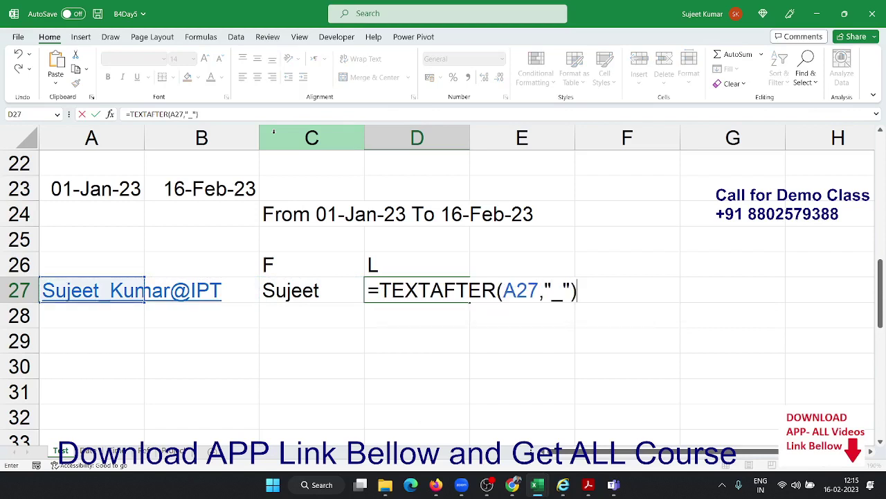
pyautogui.press('Return')
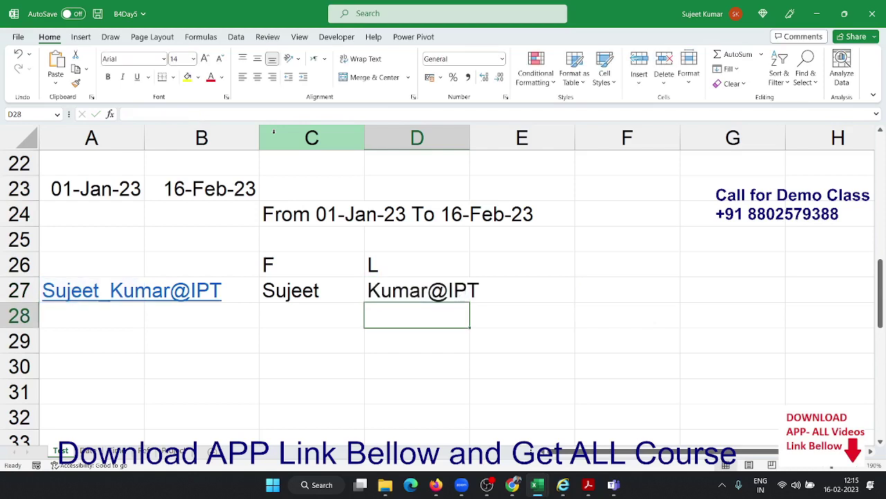
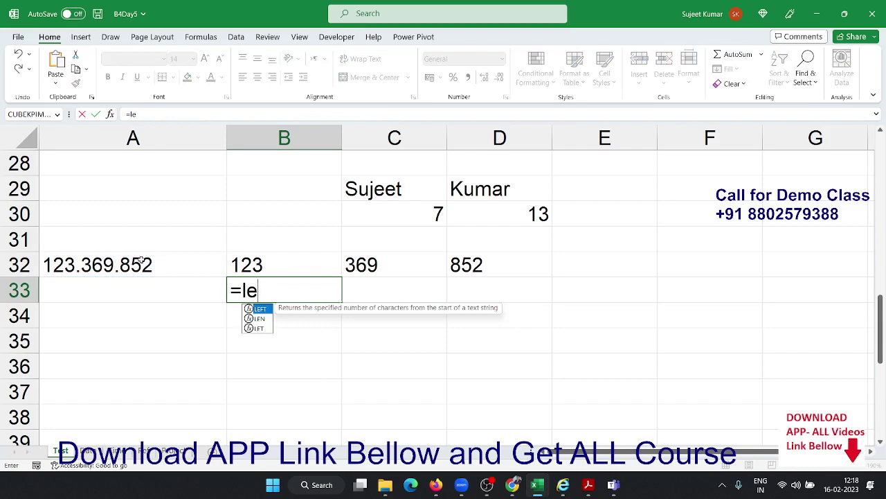
# Enter =LEFT(A32,3) in B33 to extract 123
pyautogui.press('Tab')
pyautogui.click(141, 262)
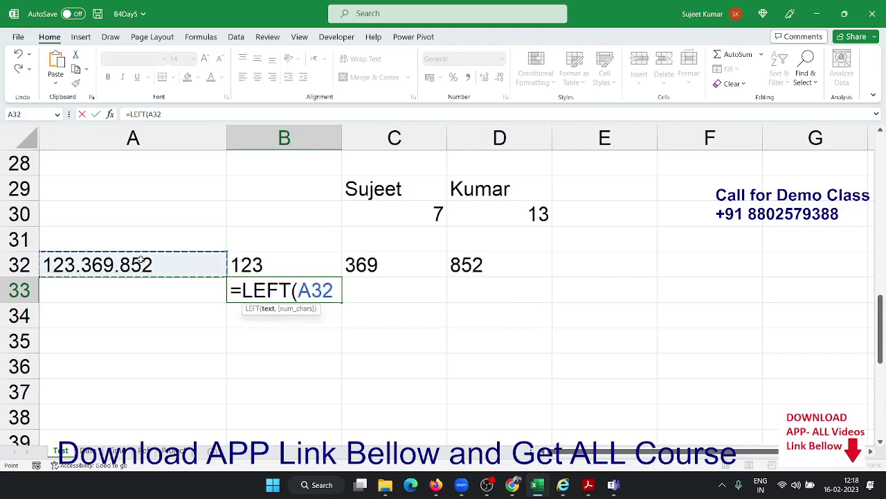
pyautogui.write(',3')
pyautogui.press('Return')
pyautogui.press('Up')
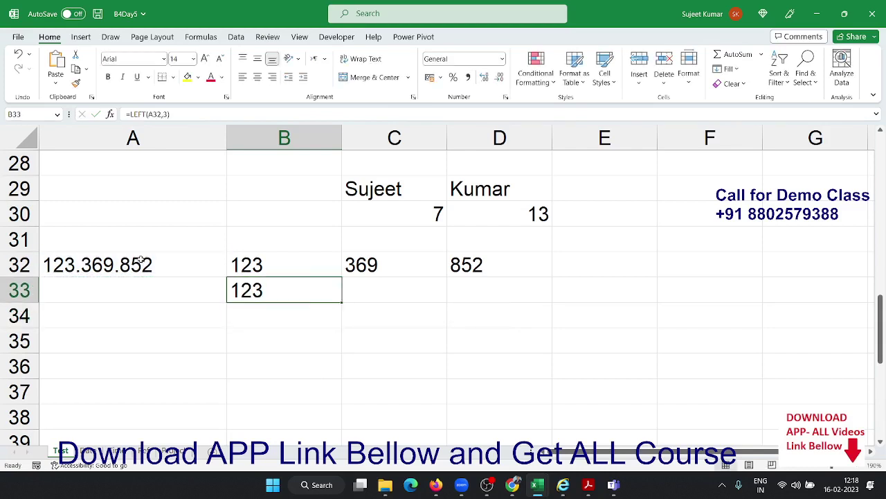
pyautogui.press('Right')
# Enter =MID(A32,5,3) in C33 to extract 369
pyautogui.write('=')
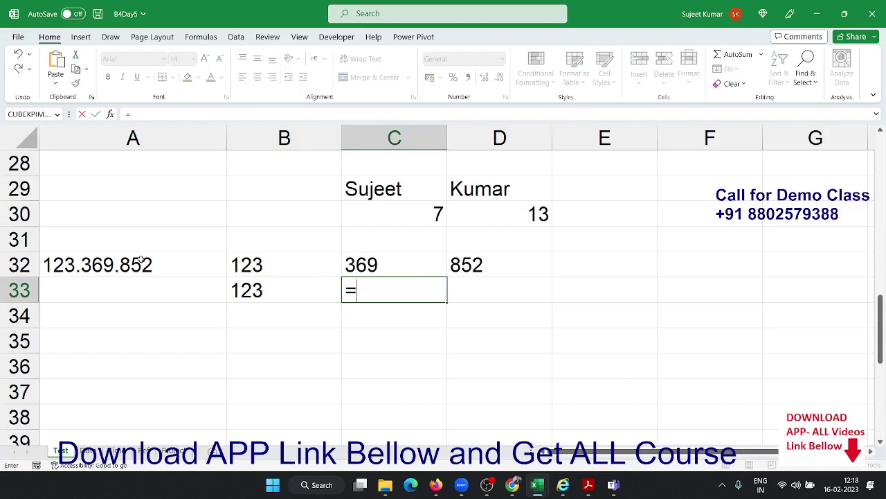
pyautogui.write('mi')
pyautogui.press('Tab')
pyautogui.click(141, 260)
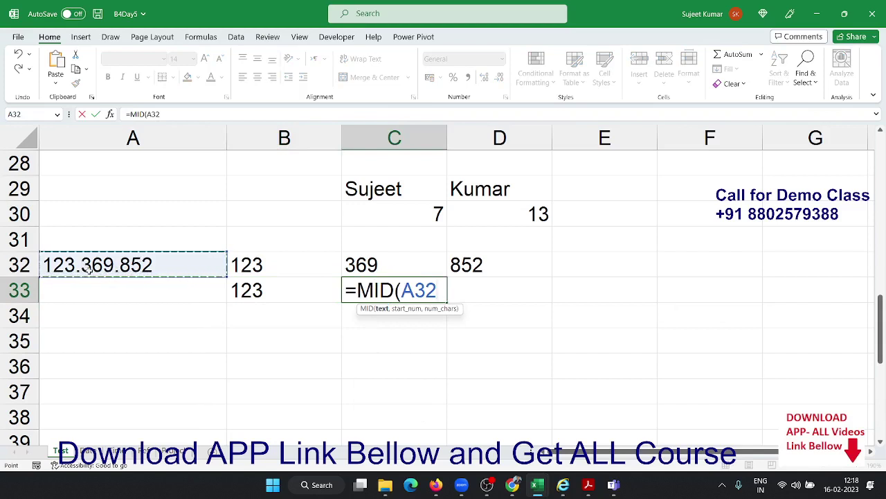
pyautogui.write('5')
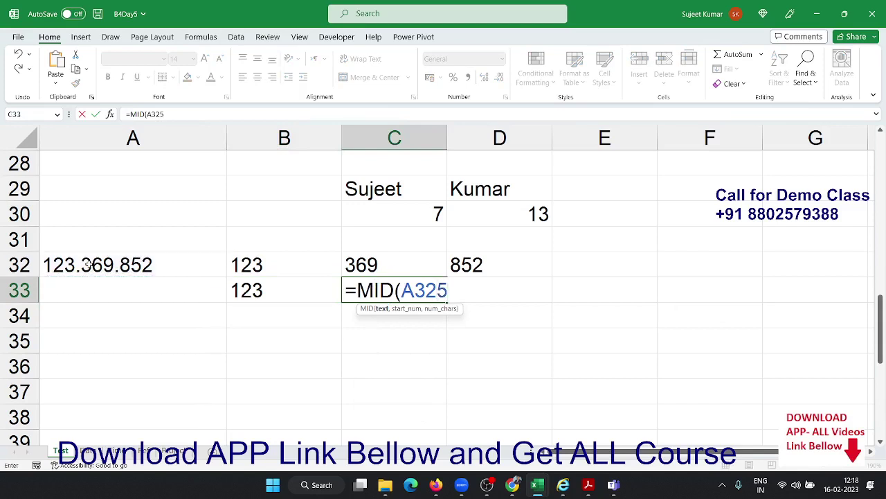
pyautogui.press('BackSpace')
pyautogui.write(',')
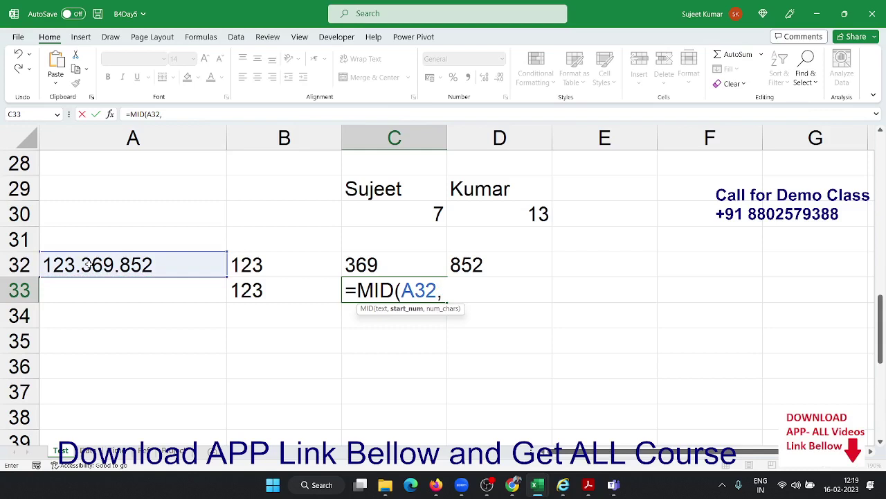
pyautogui.write('5,3')
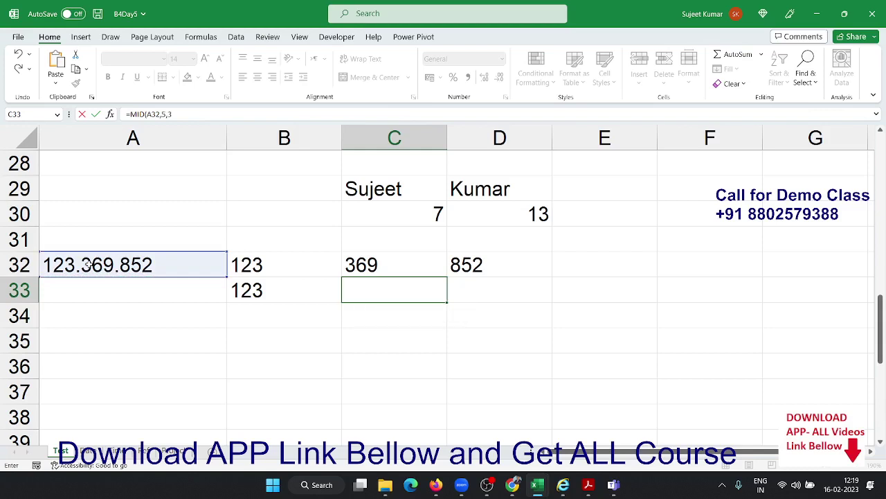
pyautogui.press('Return')
pyautogui.press('Up')
pyautogui.press('Right')
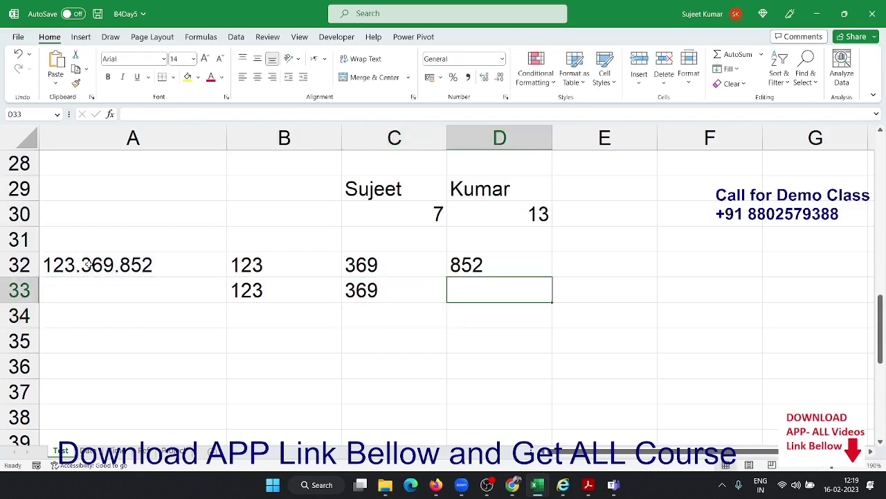
# Enter =RIGHT(A32,3) in D33 to extract 852
pyautogui.write('=ri')
pyautogui.press('Tab')
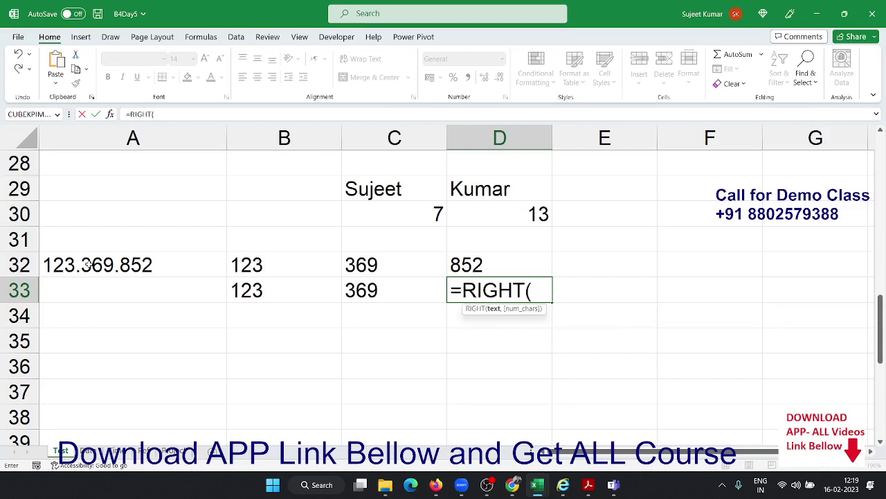
pyautogui.click(89, 265)
pyautogui.write(',')
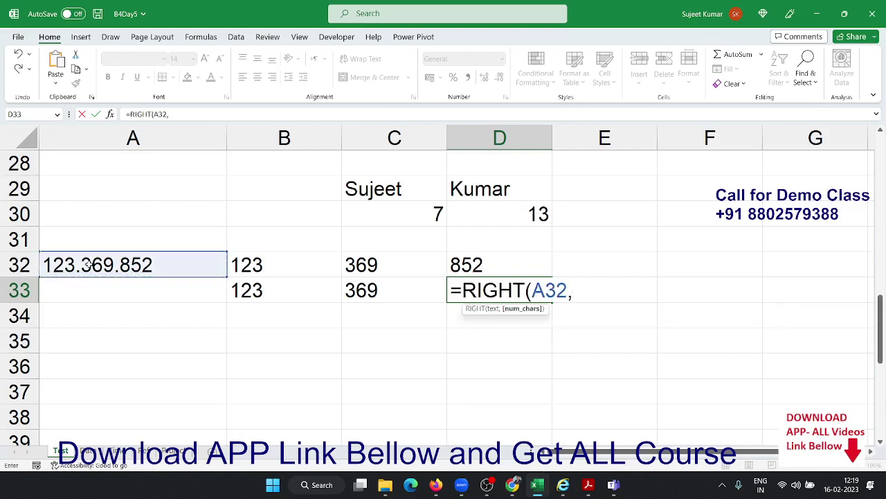
pyautogui.write('3')
pyautogui.press('Return')
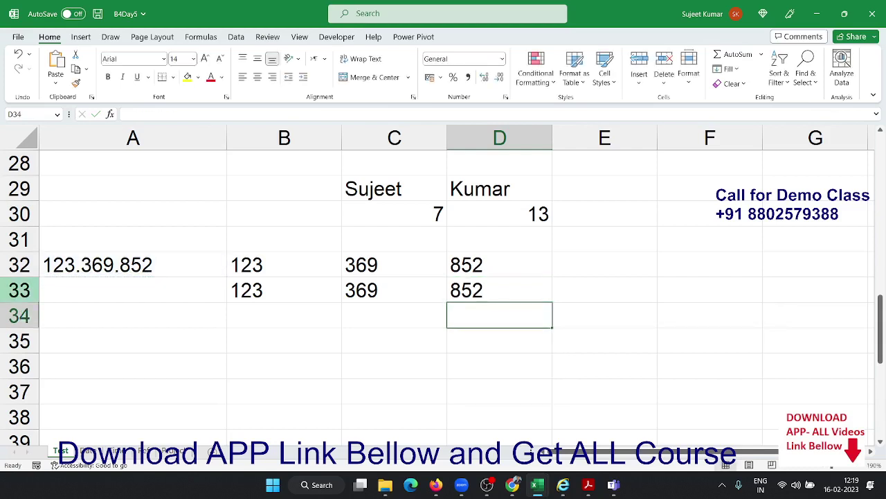
# Copy 123.369.852 from A32 and paste it into A35
pyautogui.scroll(-1, 182, 349)
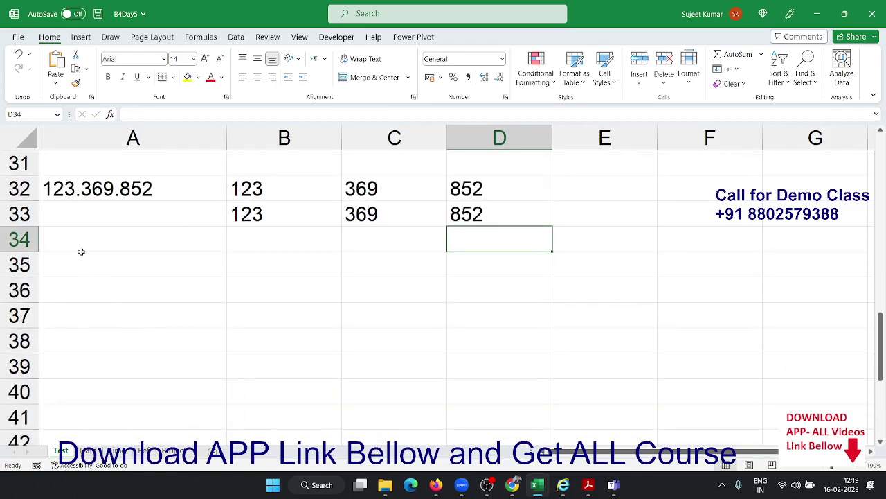
pyautogui.click(81, 188)
pyautogui.hotkey('ctrl', 'c')
pyautogui.click(96, 259)
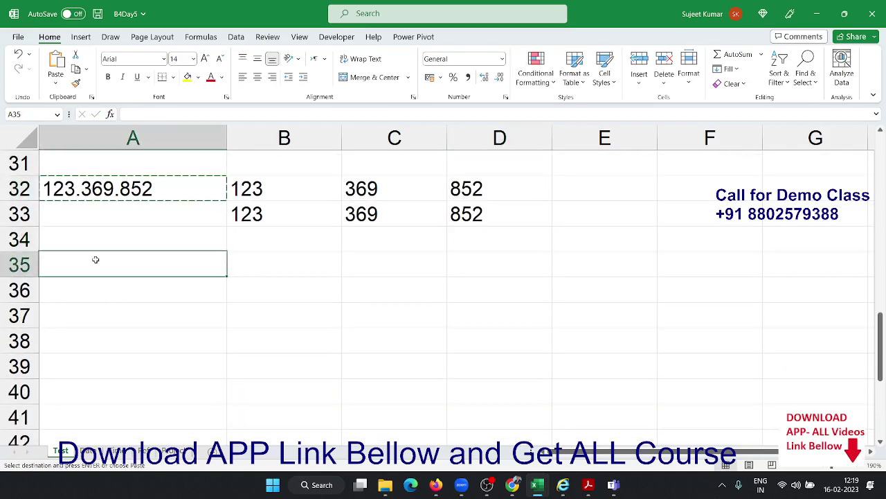
pyautogui.moveTo(95, 260); pyautogui.dragTo(208, 288)
pyautogui.click(144, 256)
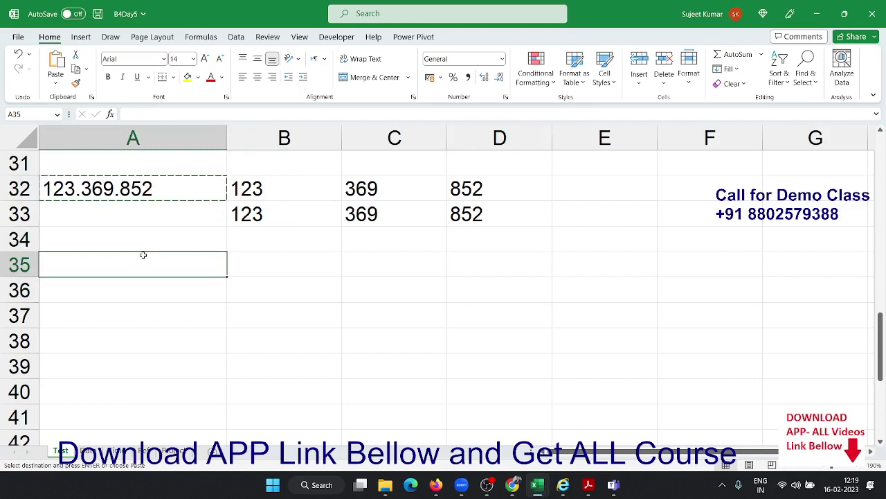
pyautogui.hotkey('ctrl', 'v')
pyautogui.click(268, 282)
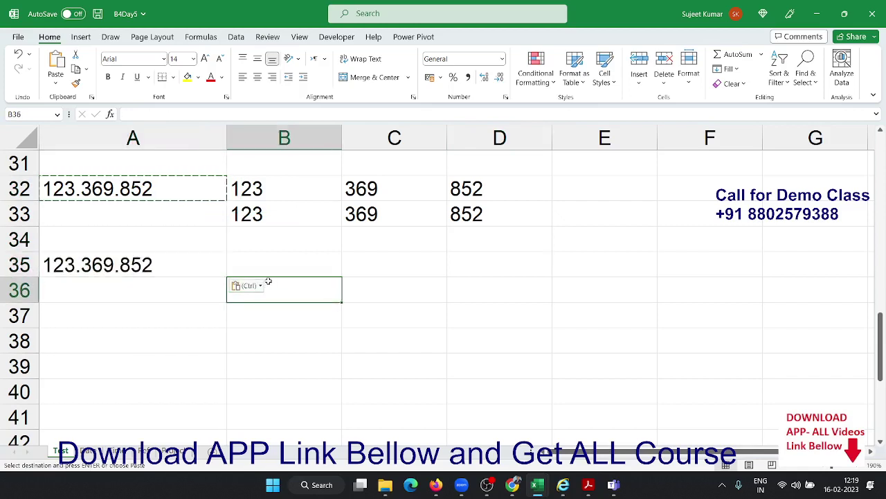
pyautogui.click(264, 253)
pyautogui.click(182, 268)
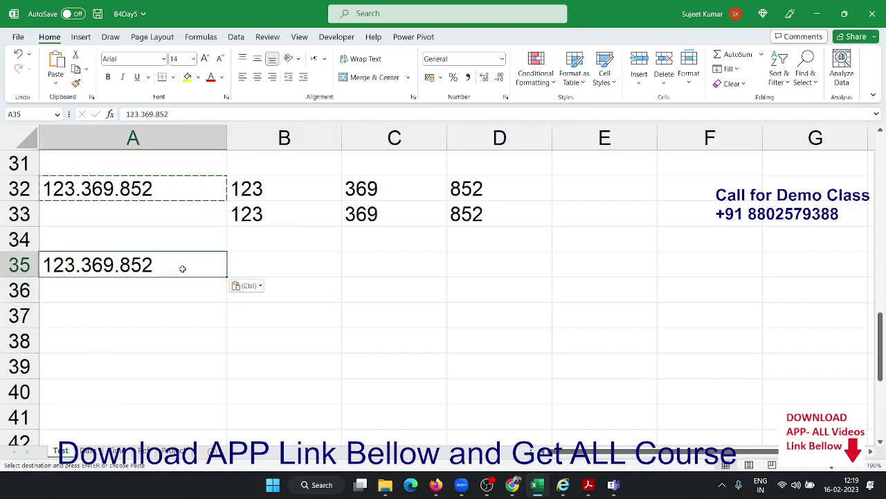
# Replace all dots with dashes via Find and Replace, then undo the replacement
pyautogui.hotkey('ctrl', 'h')
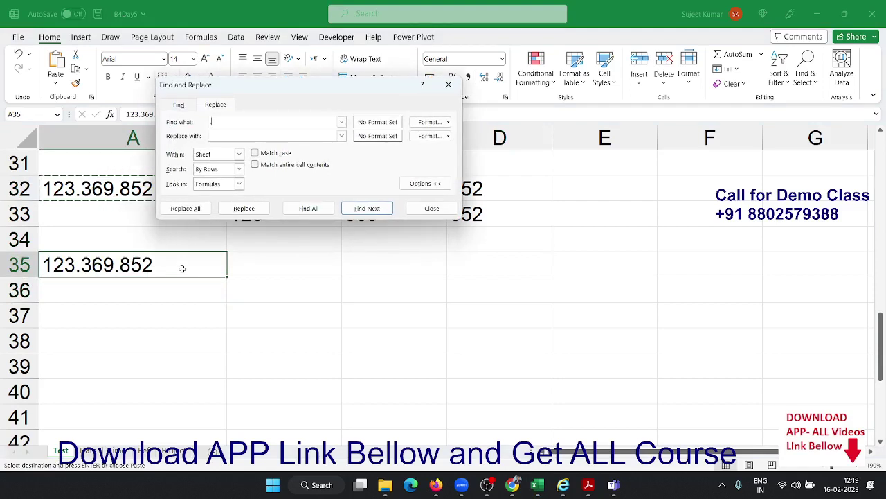
pyautogui.write('.')
pyautogui.click(216, 134)
pyautogui.write('-')
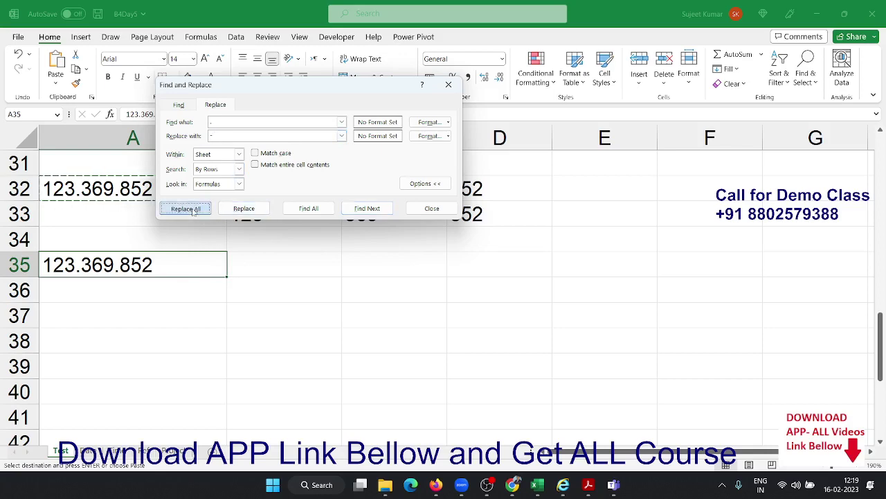
pyautogui.click(186, 208)
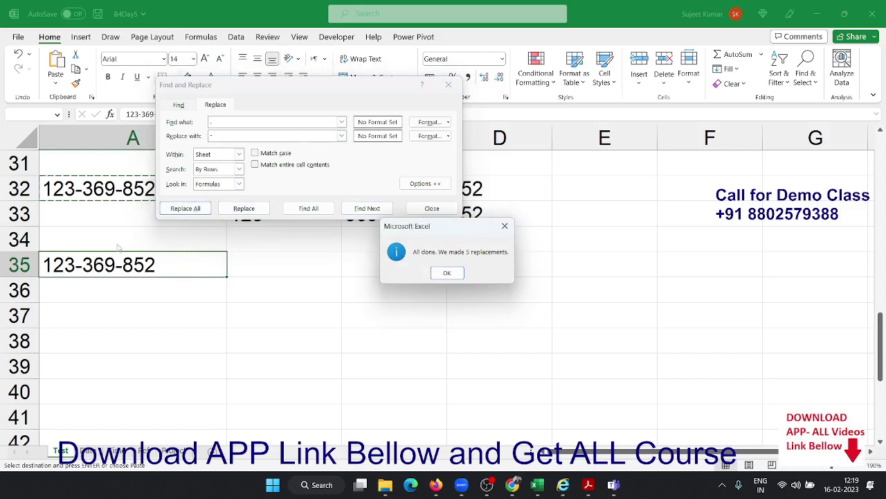
pyautogui.press('Return')
pyautogui.press('Escape')
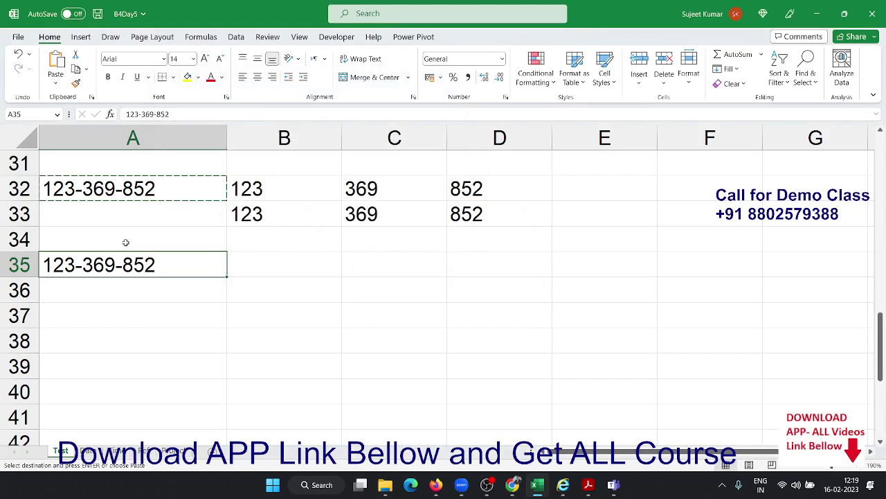
pyautogui.hotkey('ctrl', 'z')
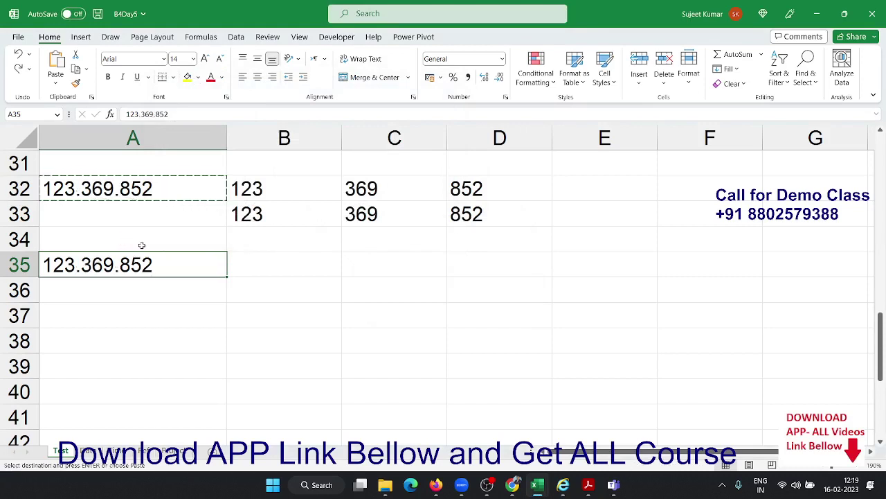
pyautogui.click(234, 262)
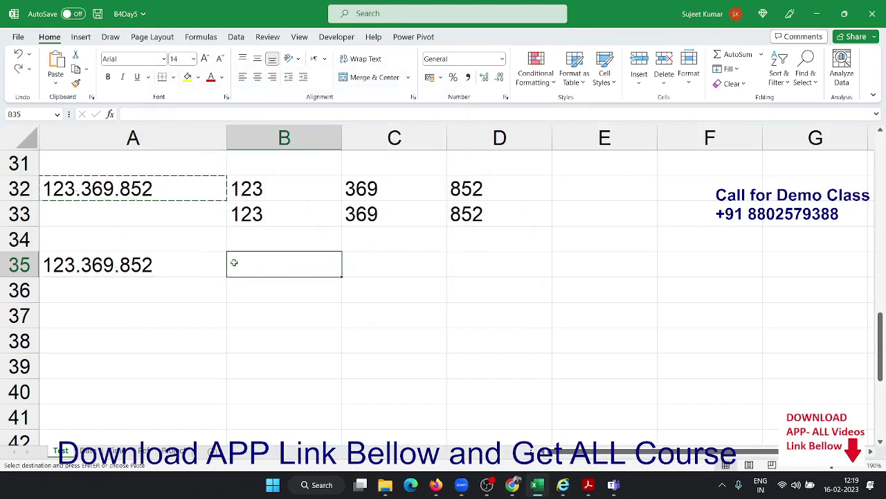
# Enter =SUBSTITUTE(A35,".","-") in B35 to display 123-369-852
pyautogui.press('Escape')
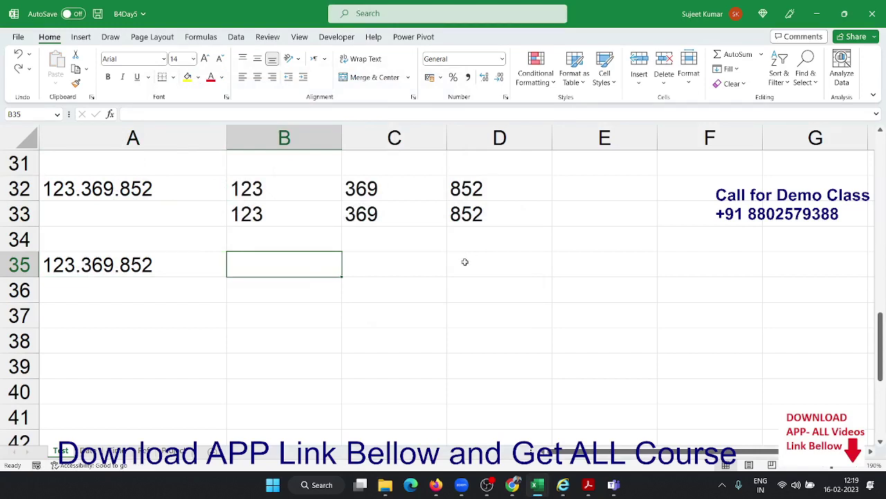
pyautogui.write('=')
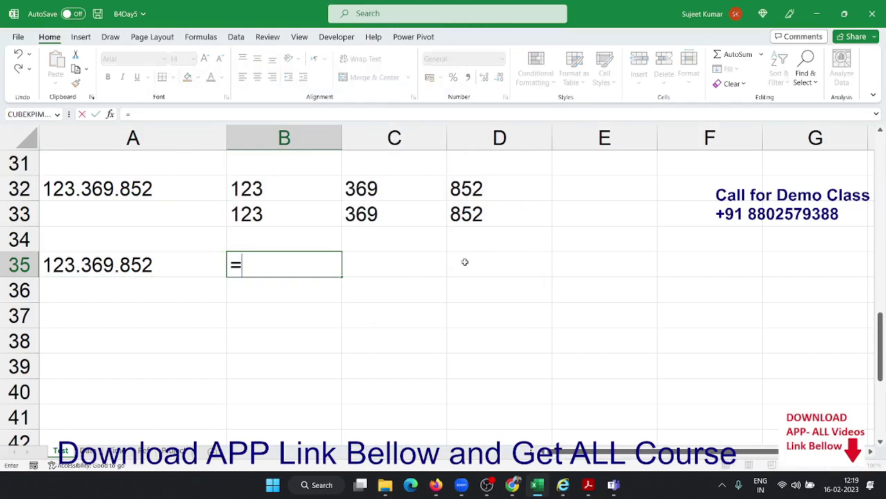
pyautogui.write('sub')
pyautogui.press('Tab')
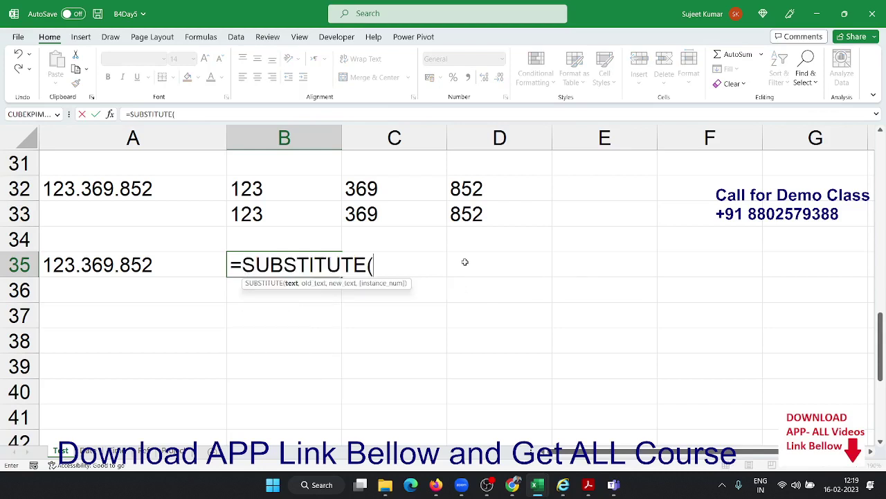
pyautogui.press('Left')
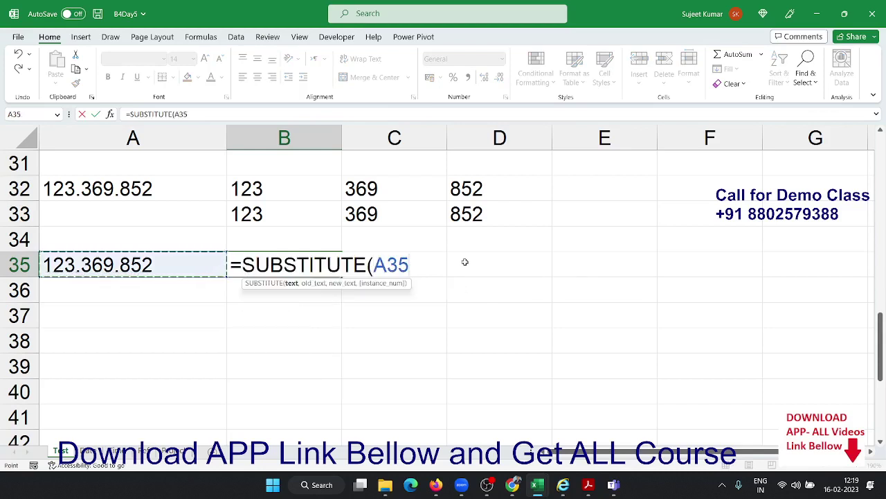
pyautogui.write(',"')
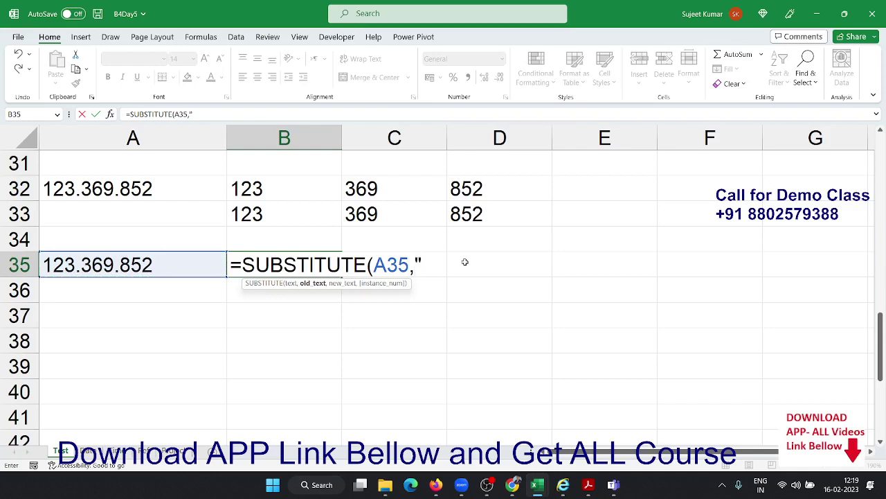
pyautogui.write('.","')
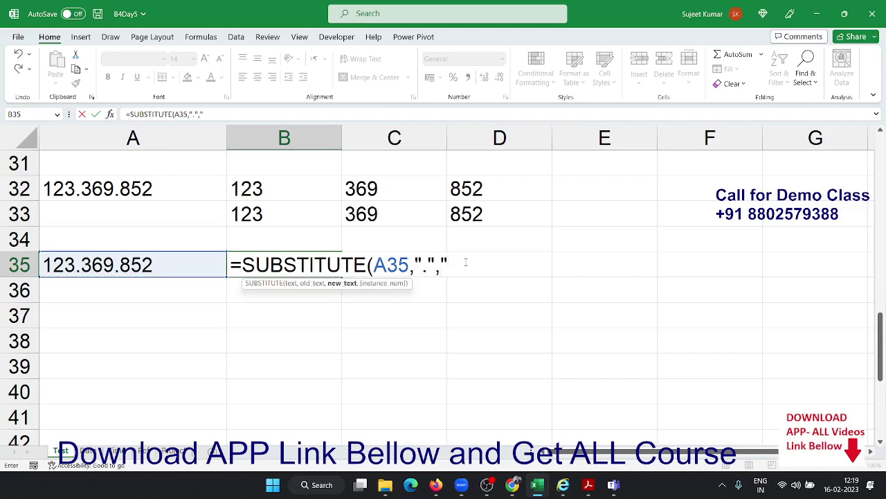
pyautogui.write('-"')
pyautogui.press('Return')
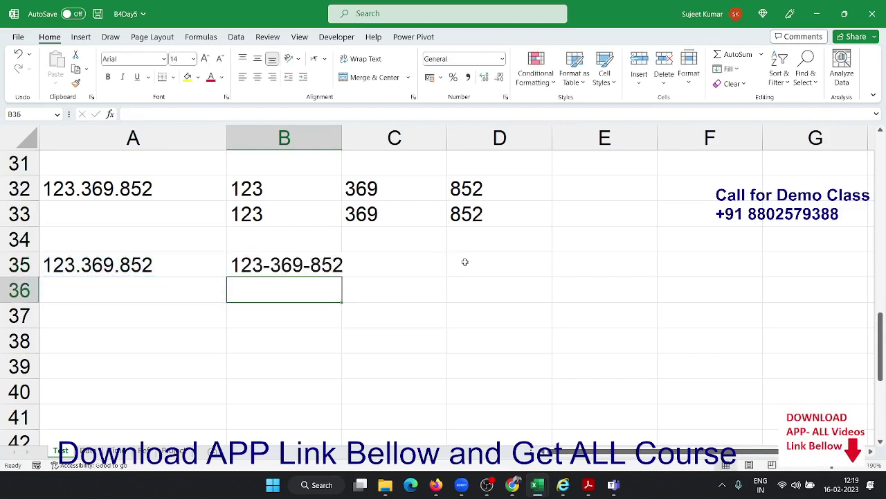
pyautogui.press('Up')
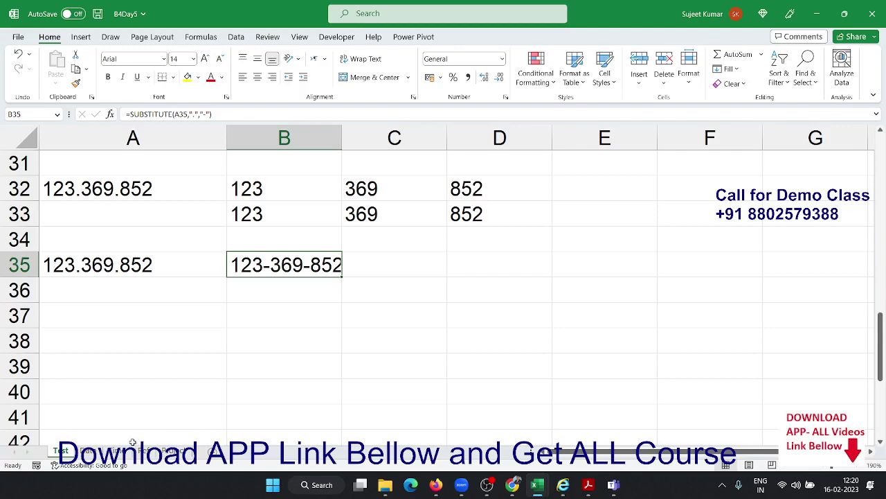
# Switch to another worksheet and clear all of its contents
pyautogui.click(82, 451)
pyautogui.scroll(12, 98, 403)
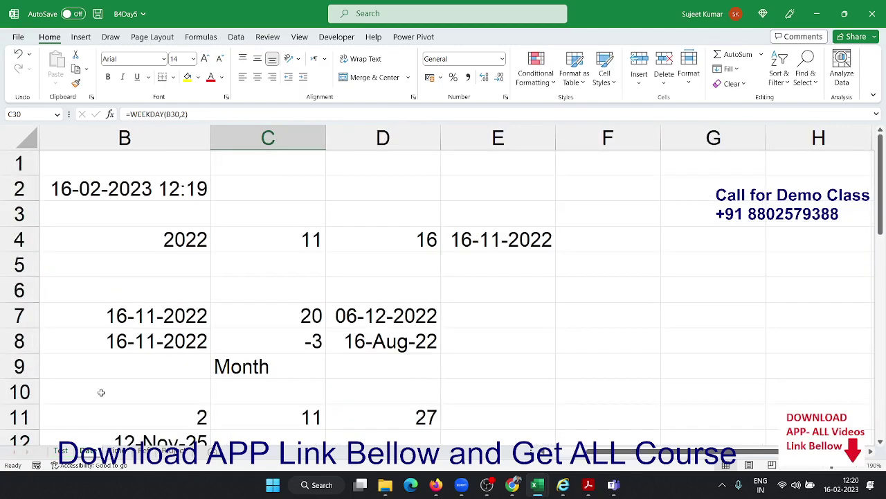
pyautogui.click(24, 133)
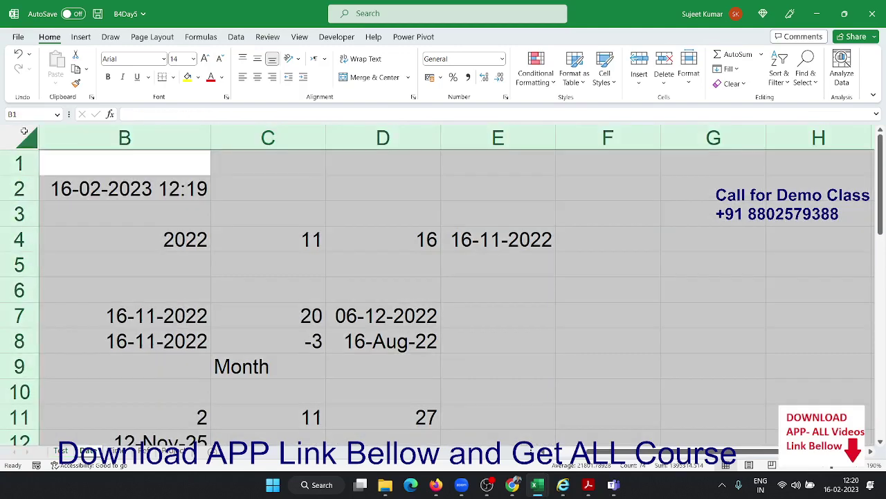
pyautogui.hotkey('ctrl', '-')
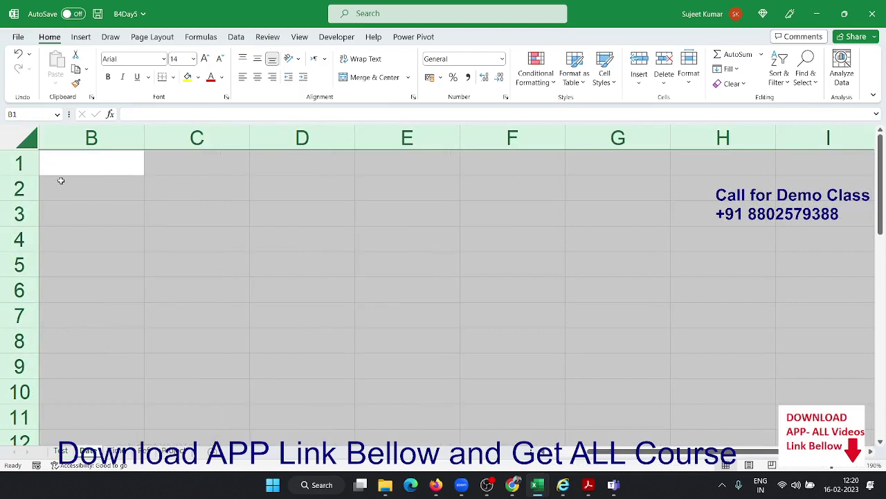
# Insert today's date 16-02-2023 in B2 and the current time 12:20 in C2 with shortcuts
pyautogui.click(66, 179)
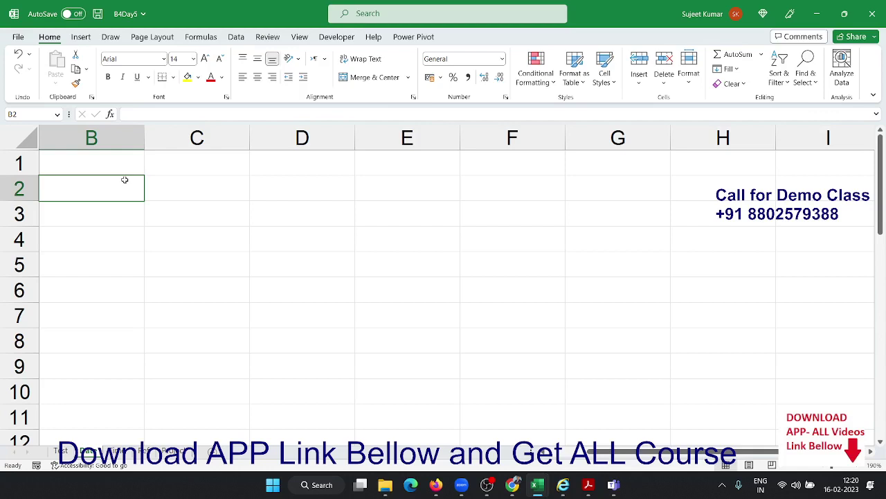
pyautogui.hotkey('ctrl', ';')
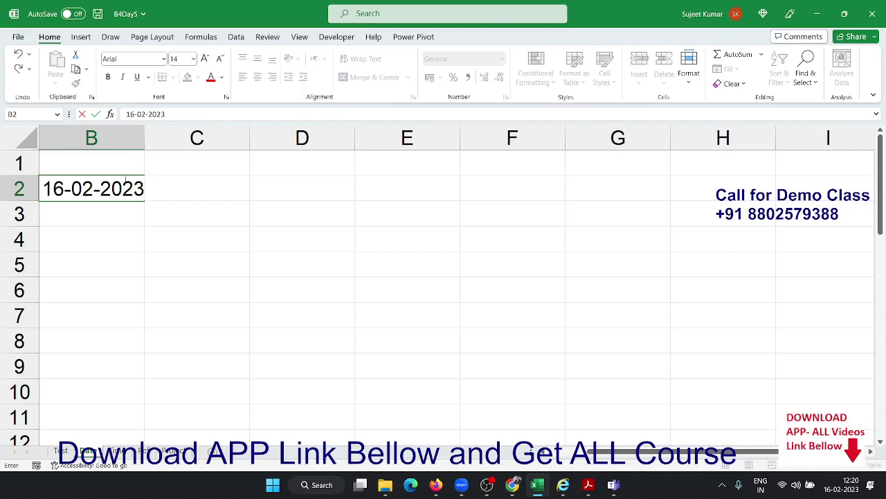
pyautogui.press('Return')
pyautogui.press('Up')
pyautogui.press('Right')
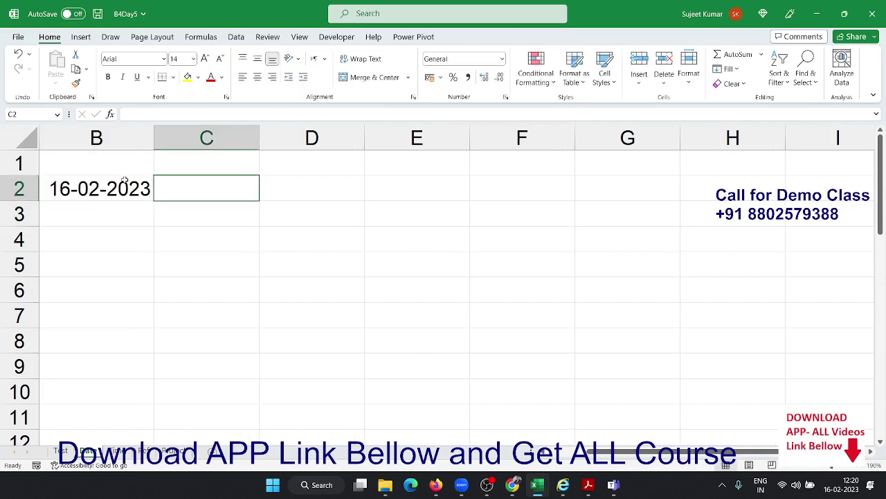
pyautogui.hotkey('ctrl', 'shift', ';')
pyautogui.press('Return')
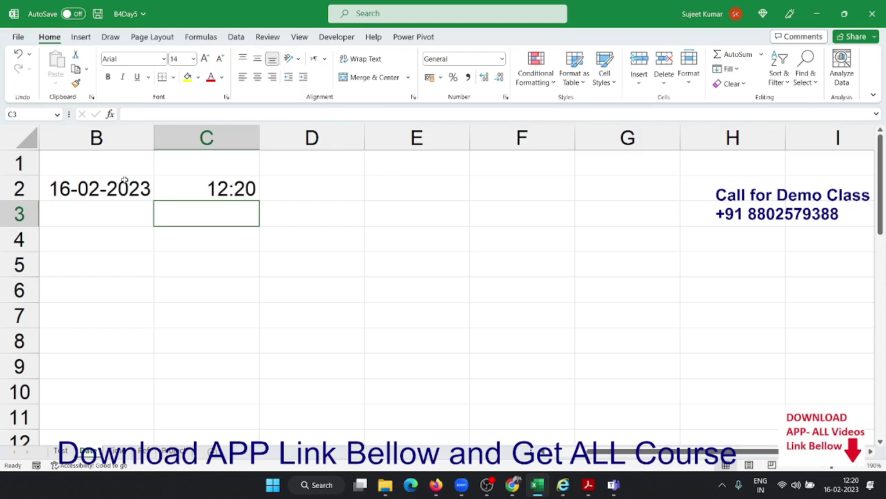
pyautogui.press('Down')
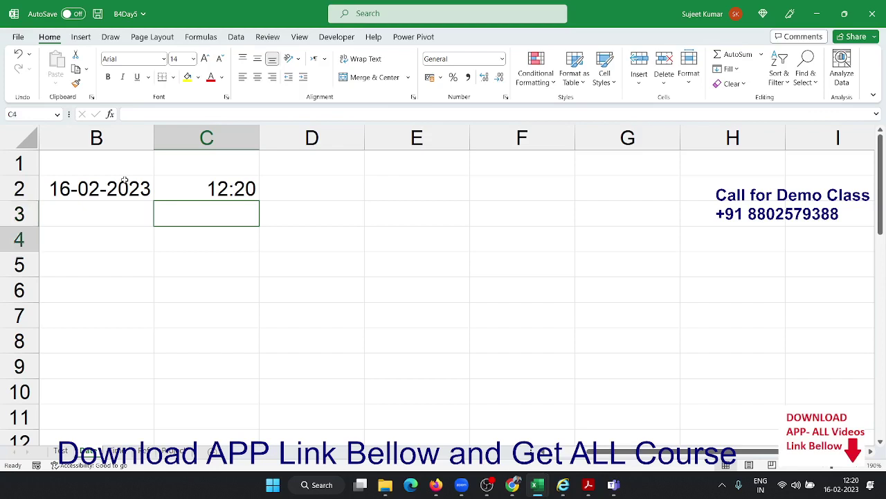
pyautogui.press('Left')
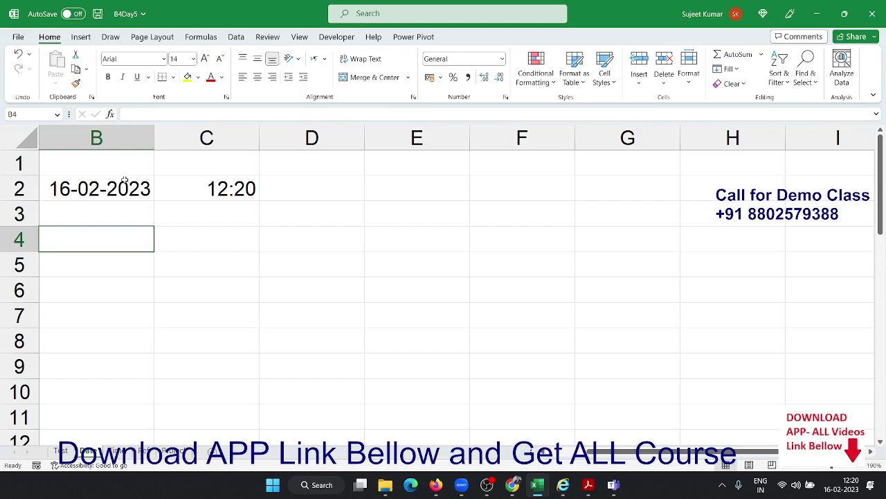
# Enter =TODAY() in B4 and =NOW() in C4
pyautogui.write('=to')
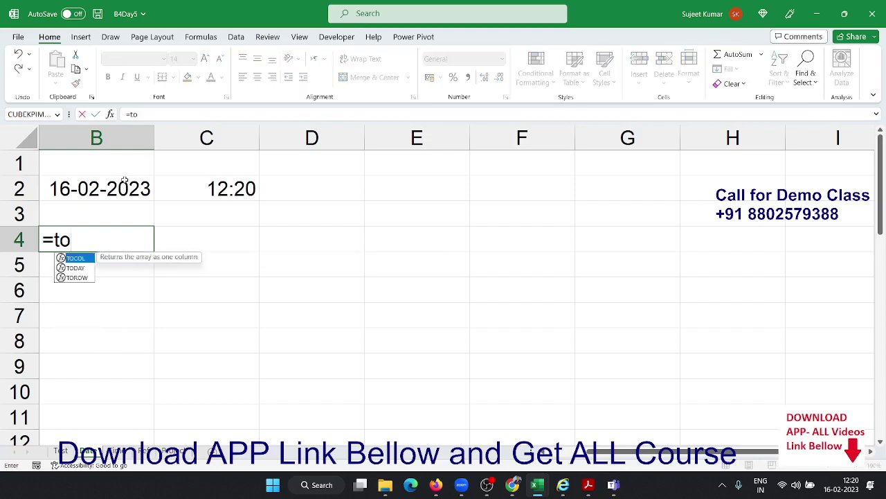
pyautogui.press('Down')
pyautogui.press('Tab')
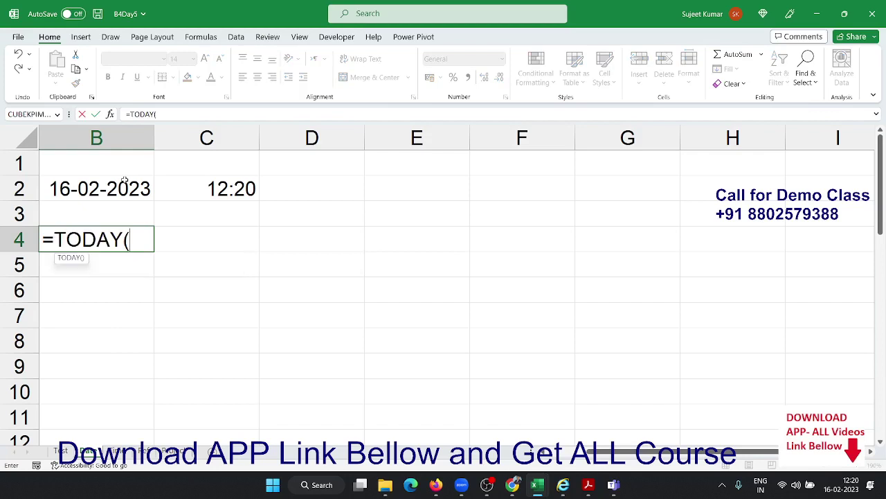
pyautogui.press('Return')
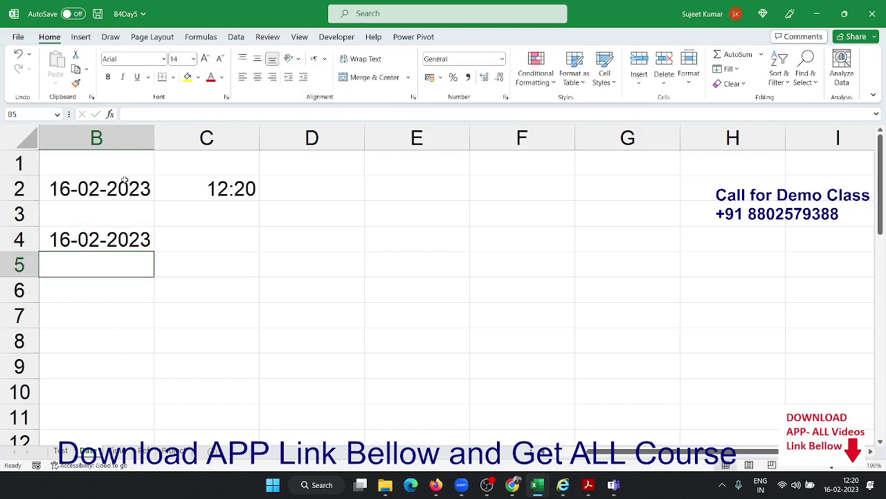
pyautogui.press('Right')
pyautogui.press('Up')
pyautogui.write('=')
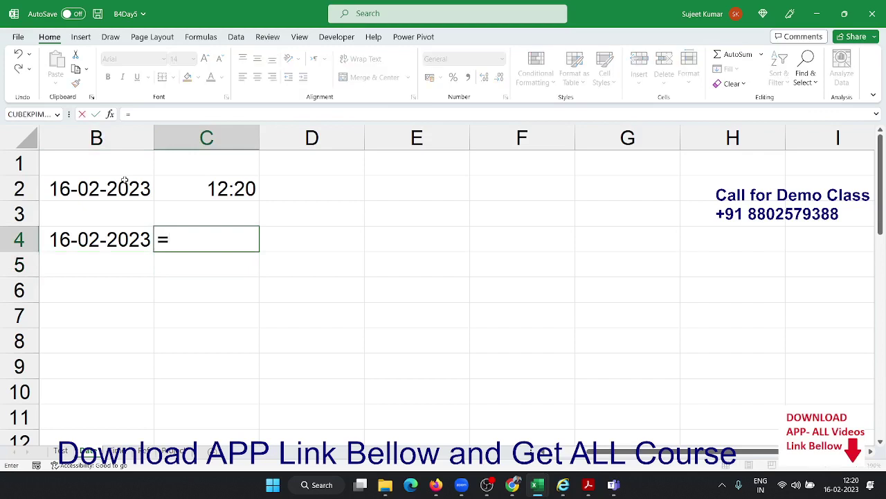
pyautogui.write('now')
pyautogui.press('Tab')
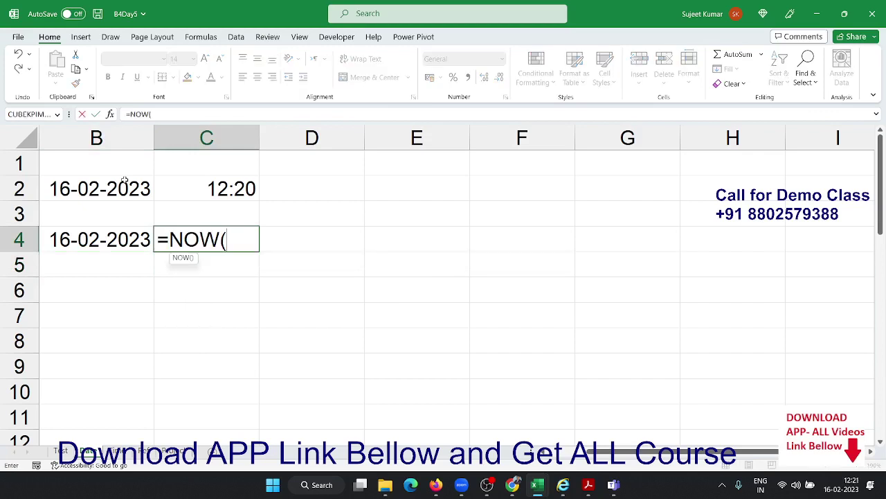
pyautogui.press('Return')
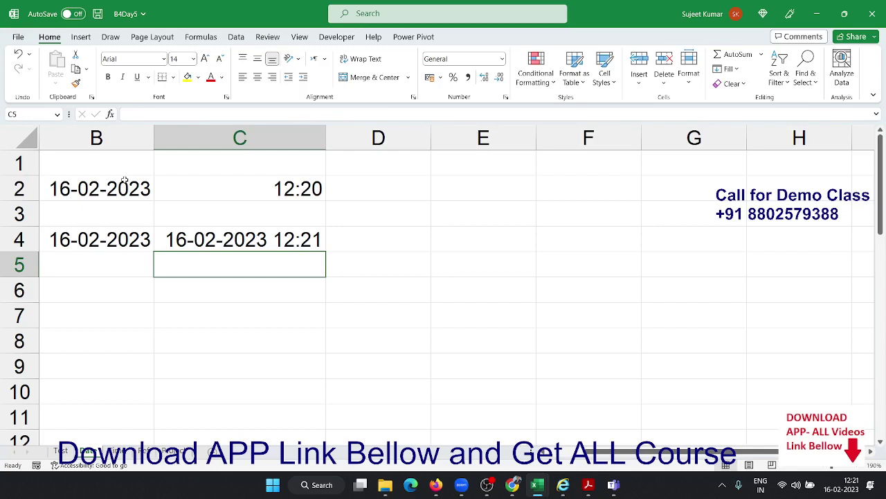
# Start a TEXT formula in D4
pyautogui.press('Up')
pyautogui.press('Right')
pyautogui.write('=te')
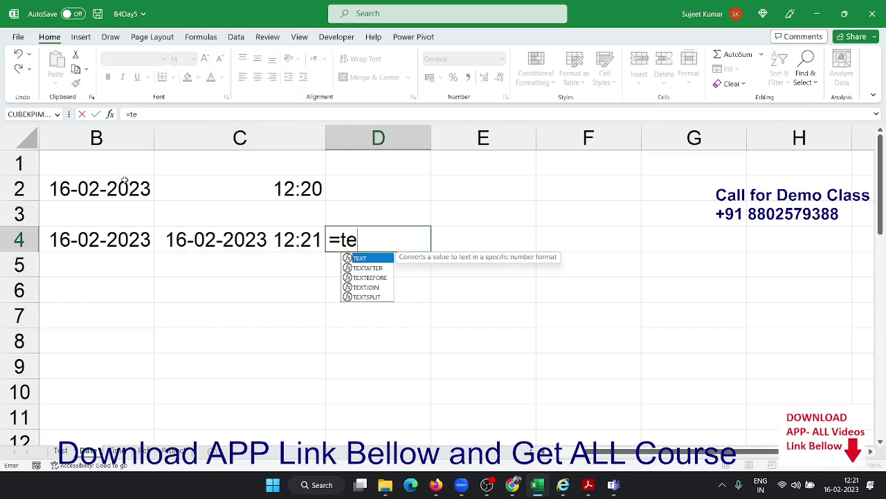
pyautogui.press('Tab')
# Complete =TEXT(C4,"HH:MM:SS") in D4
pyautogui.press('Left')
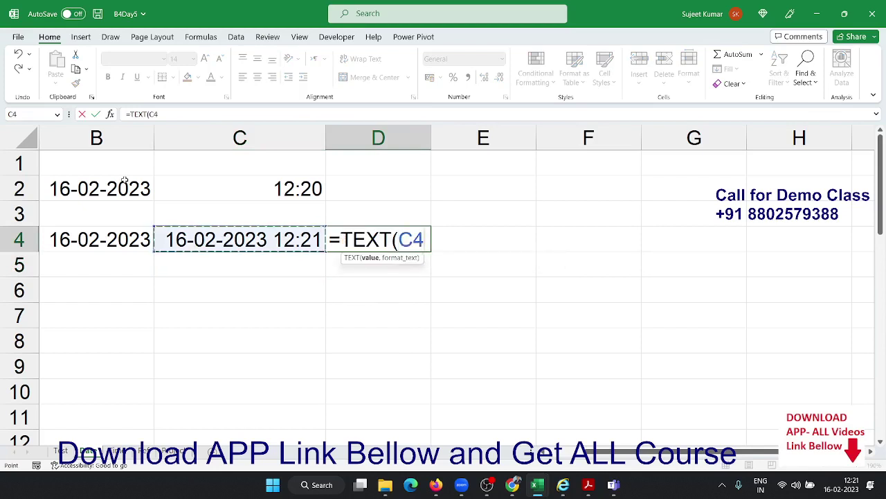
pyautogui.write(',"HH')
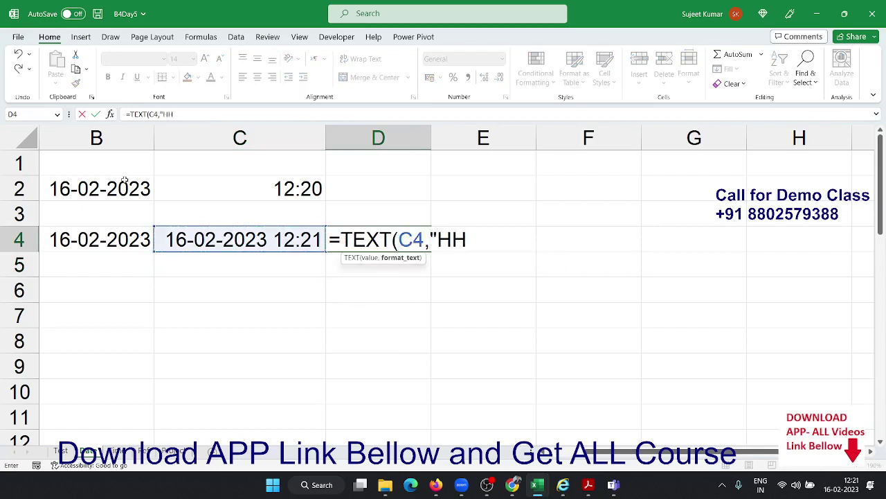
pyautogui.write(':MM:SS"')
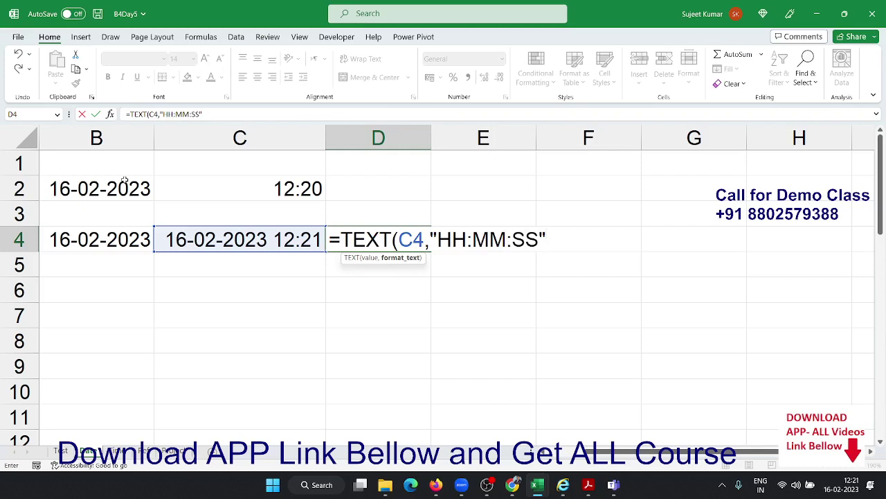
pyautogui.press('Return')
pyautogui.press('Up')
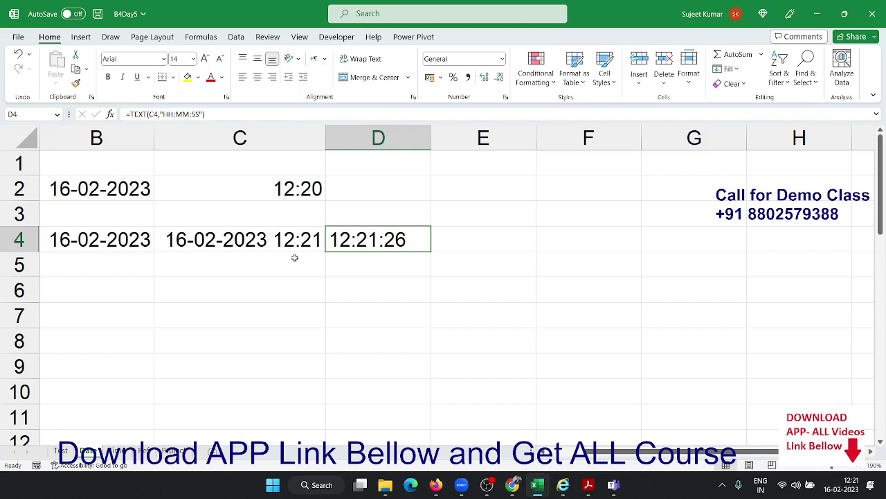
# Replace D4's C4 reference with NOW(), giving =TEXT(NOW(),"HH:MM:SS") showing 12:21:42
pyautogui.doubleClick(352, 245)
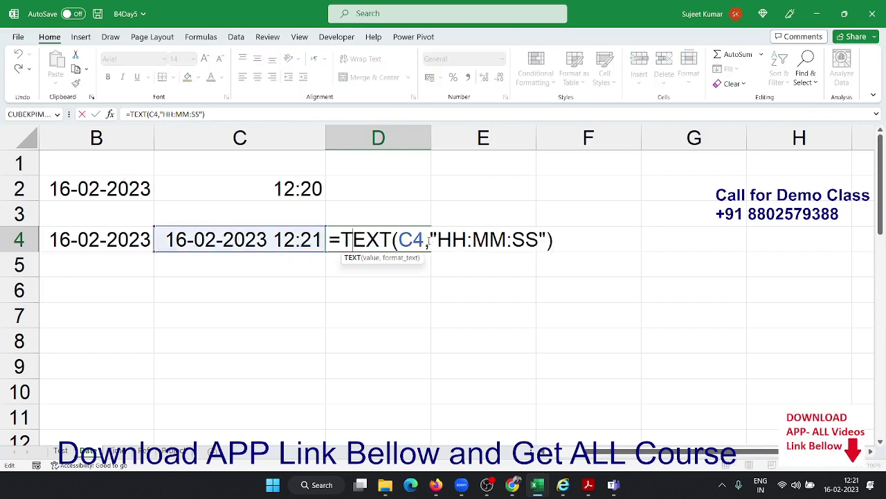
pyautogui.press('Escape')
pyautogui.doubleClick(190, 242)
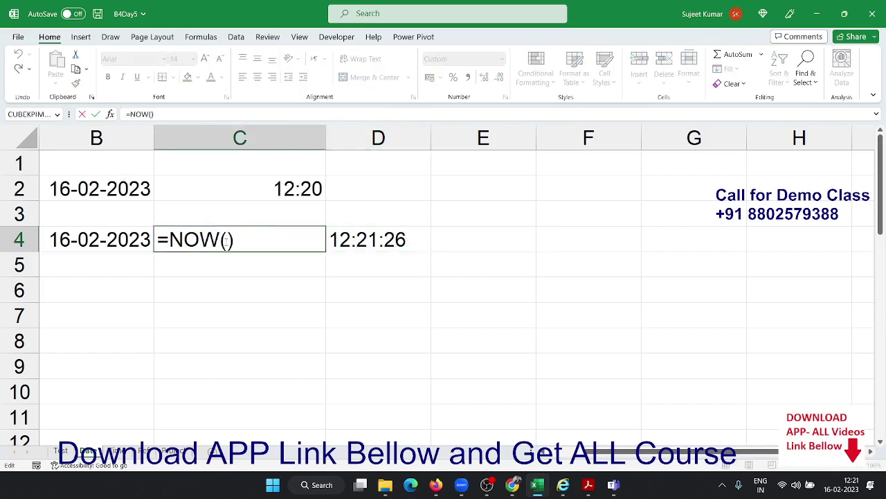
pyautogui.moveTo(235, 242); pyautogui.dragTo(169, 241)
pyautogui.hotkey('ctrl', 'c')
pyautogui.press('Escape')
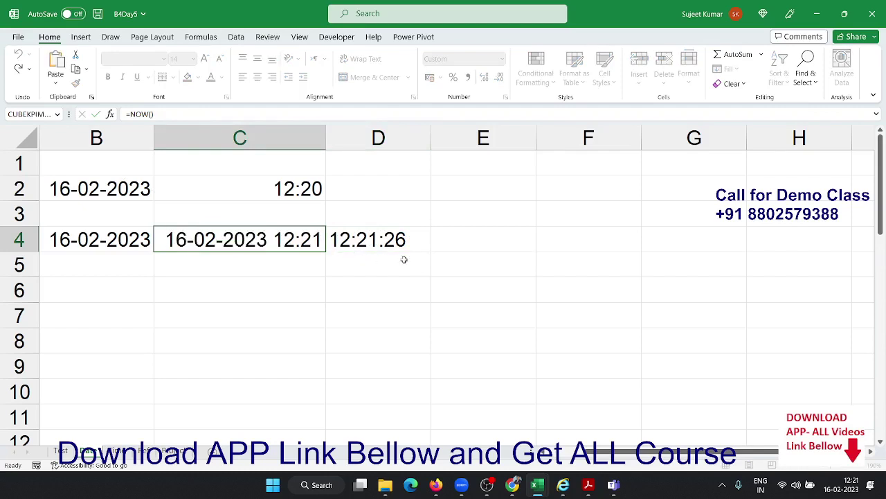
pyautogui.doubleClick(402, 241)
pyautogui.doubleClick(413, 240)
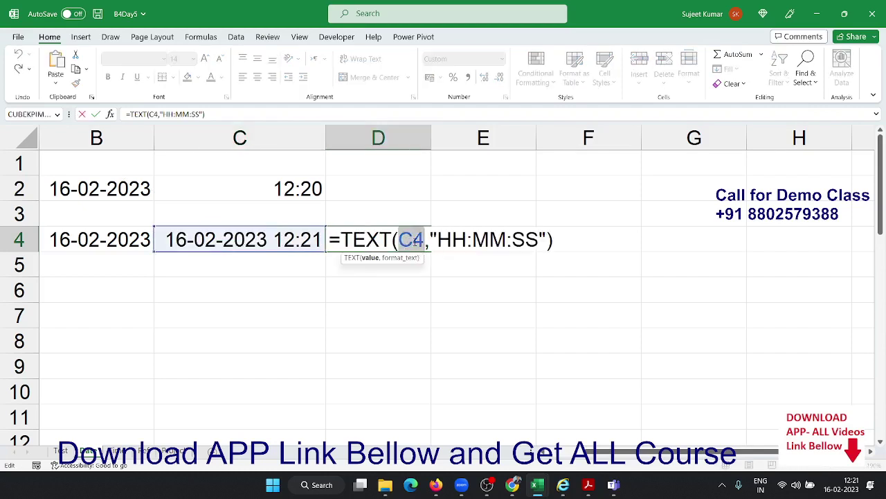
pyautogui.hotkey('ctrl', 'v')
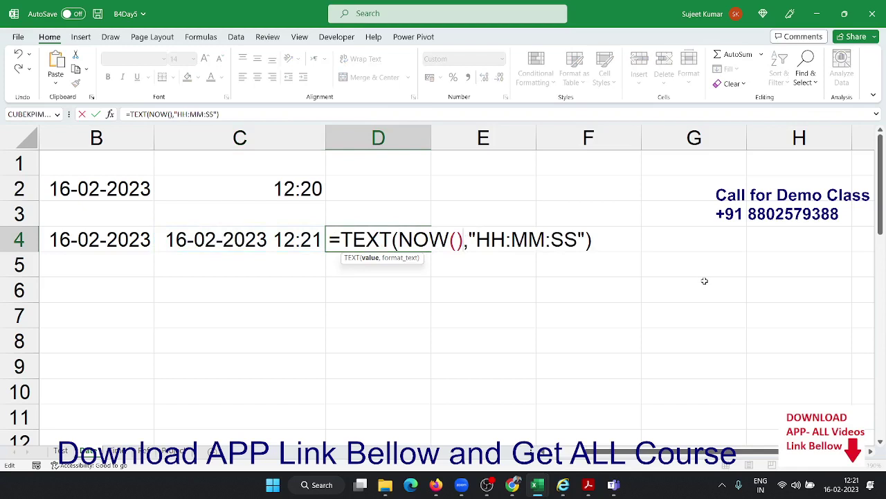
pyautogui.press('Return')
pyautogui.press('Up')
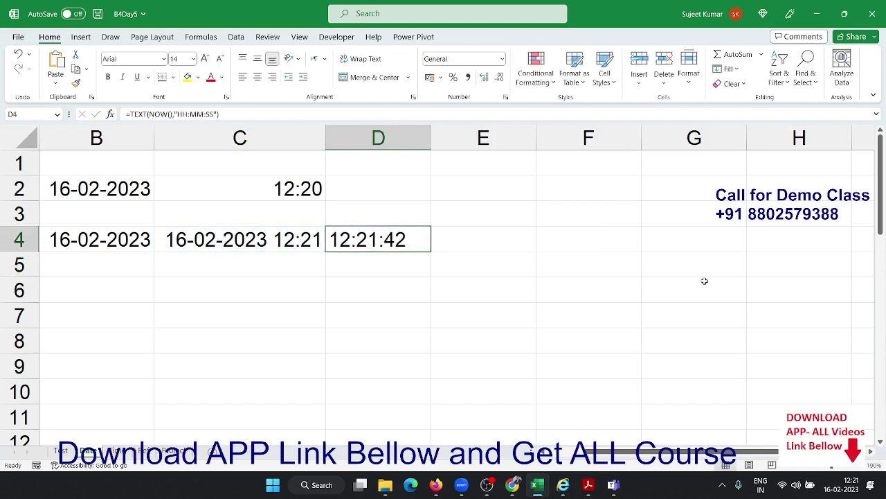
pyautogui.press('Down')
pyautogui.press('Left')
pyautogui.press('Left')
pyautogui.press('Down')
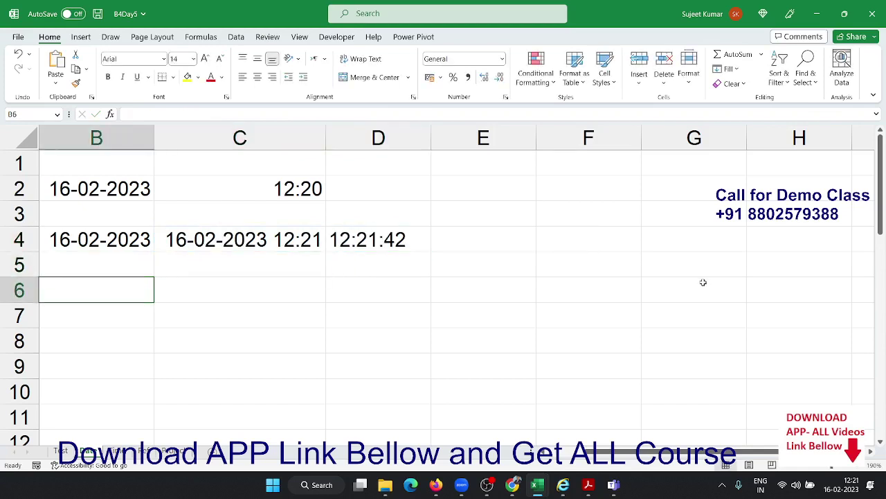
pyautogui.press('Down')
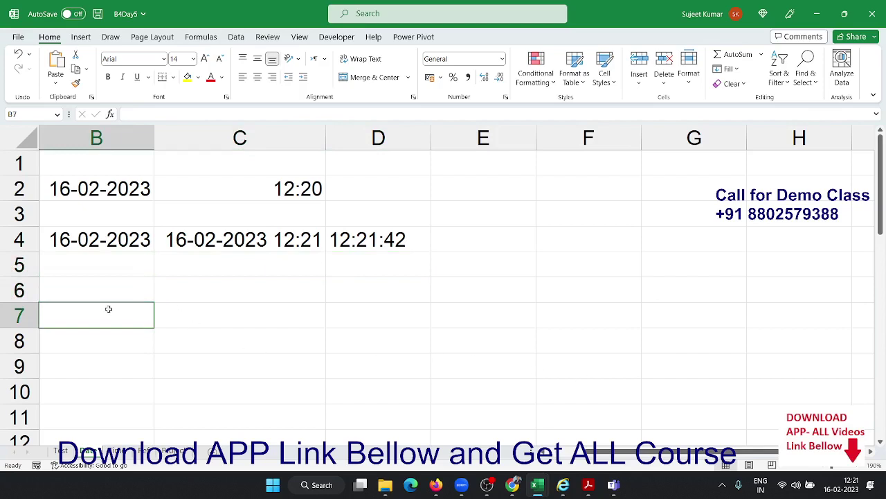
# Enter 16/2 in B6 and 8/2 in C6, giving dates 16-Feb and 08-Feb
pyautogui.click(109, 288)
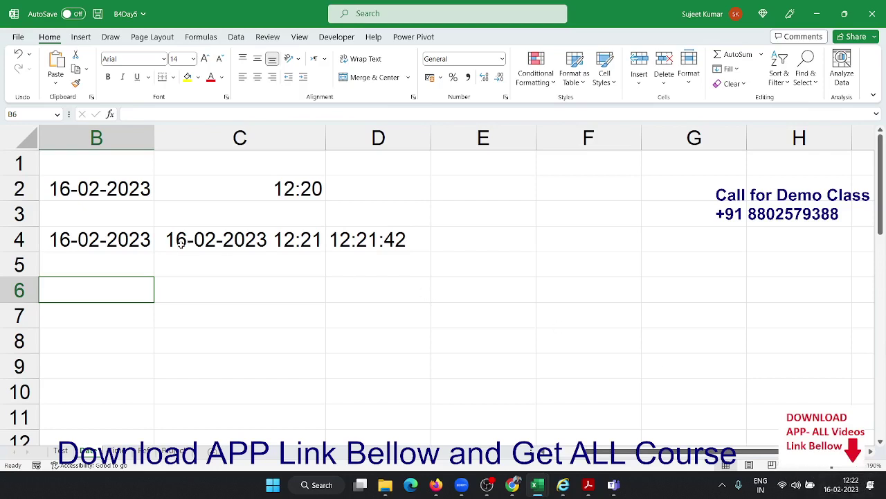
pyautogui.write('16/2')
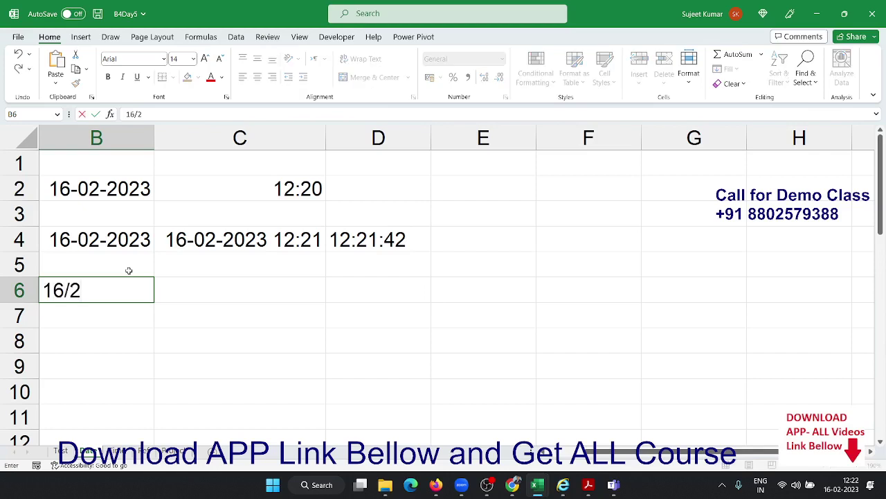
pyautogui.press('Return')
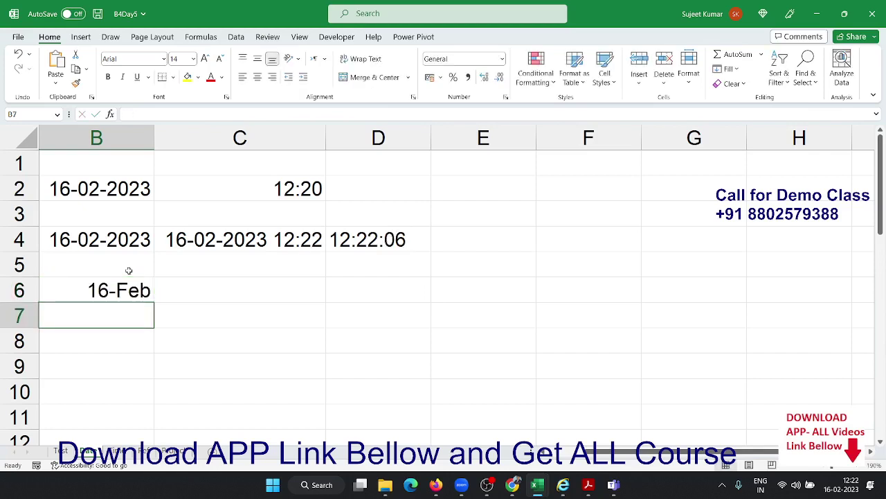
pyautogui.press('Up')
pyautogui.press('Right')
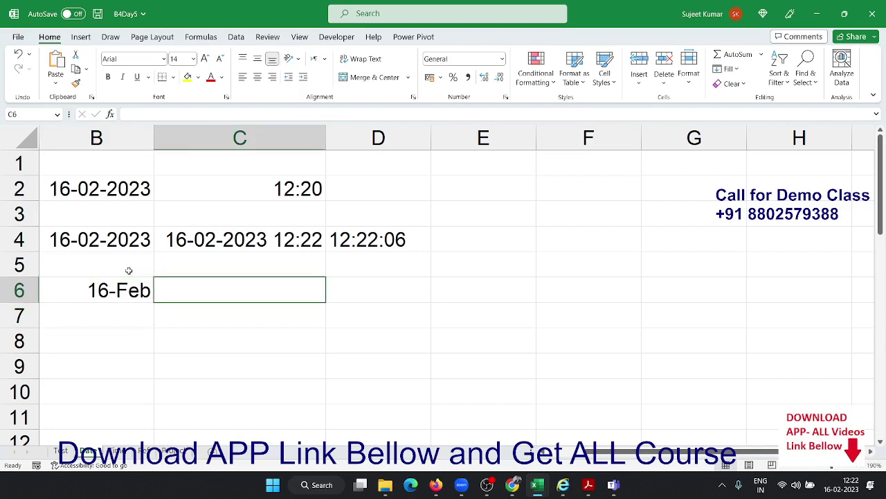
pyautogui.write('8/2')
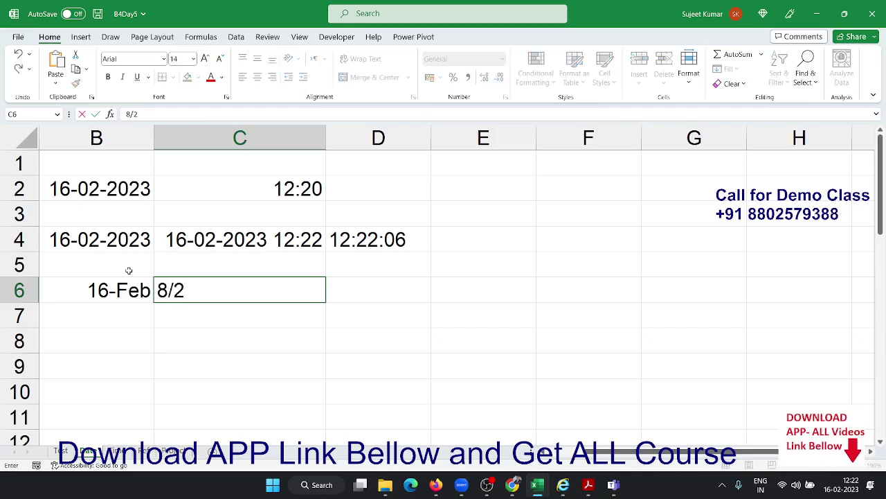
pyautogui.press('Return')
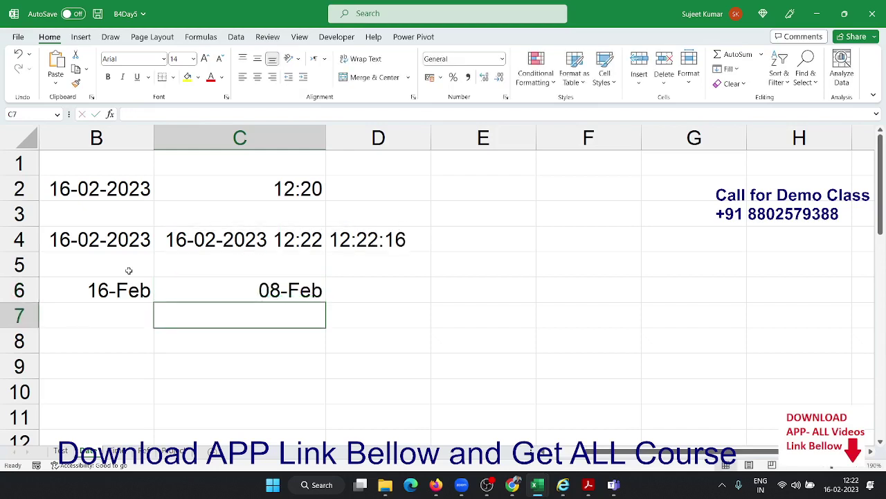
pyautogui.press('Up')
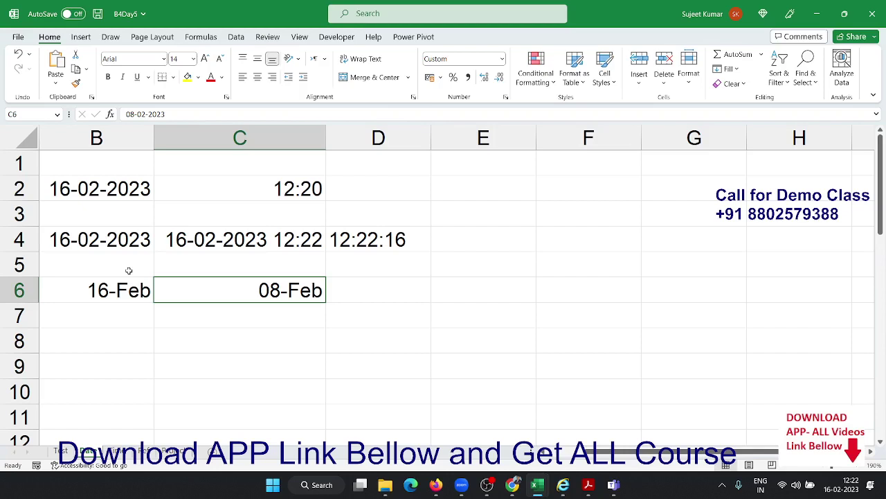
pyautogui.press('Right')
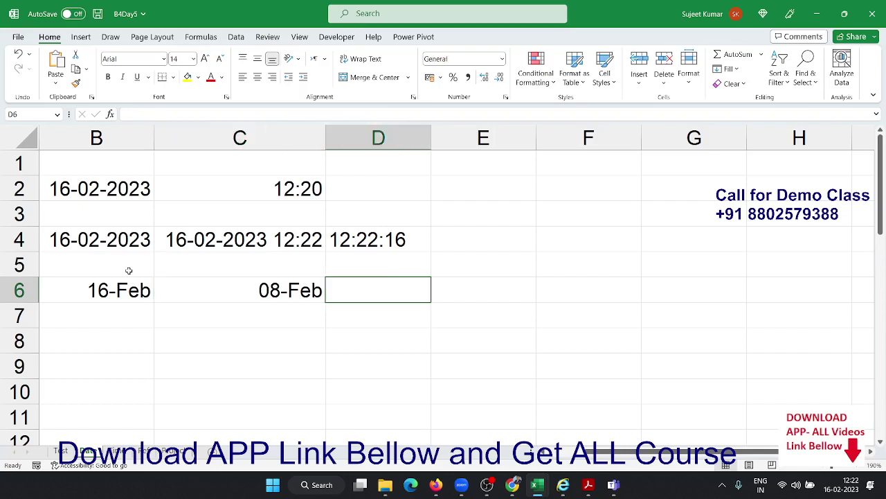
# Enter =DATE(2023,2,8) in D6 formatted as 08-Feb-23, and insert today's date in B8
pyautogui.write('=date')
pyautogui.press('Tab')
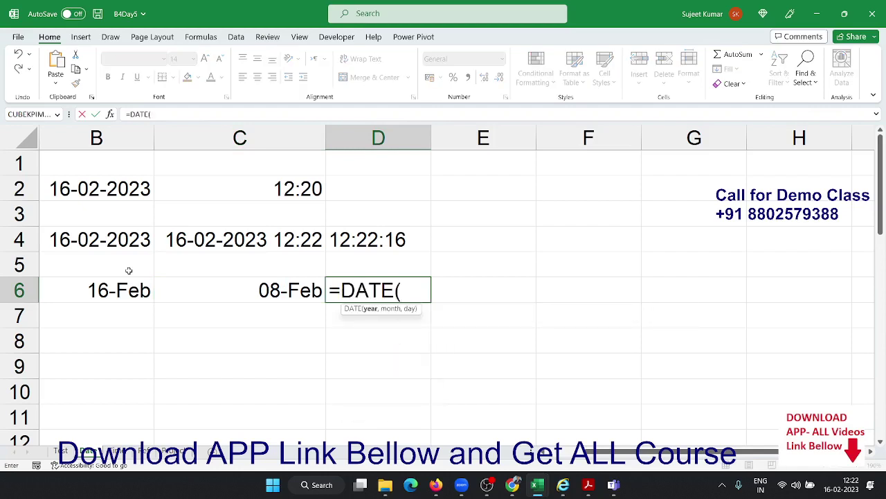
pyautogui.write('2023,')
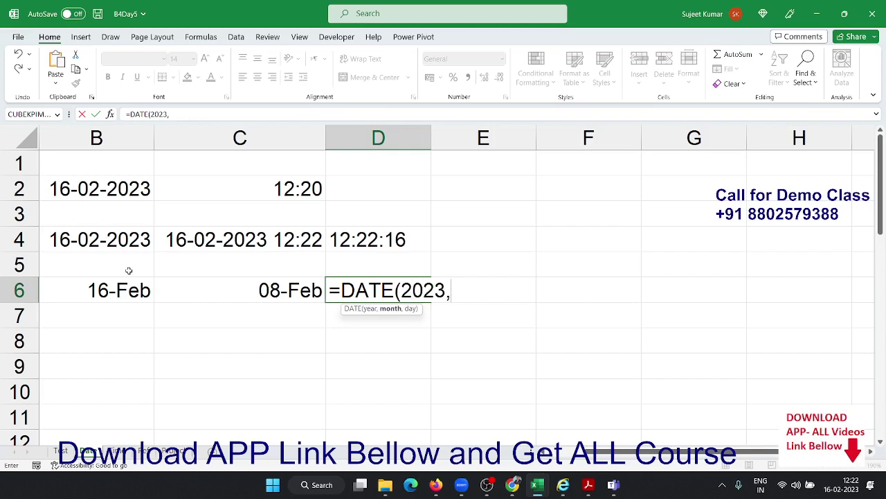
pyautogui.write('2,8')
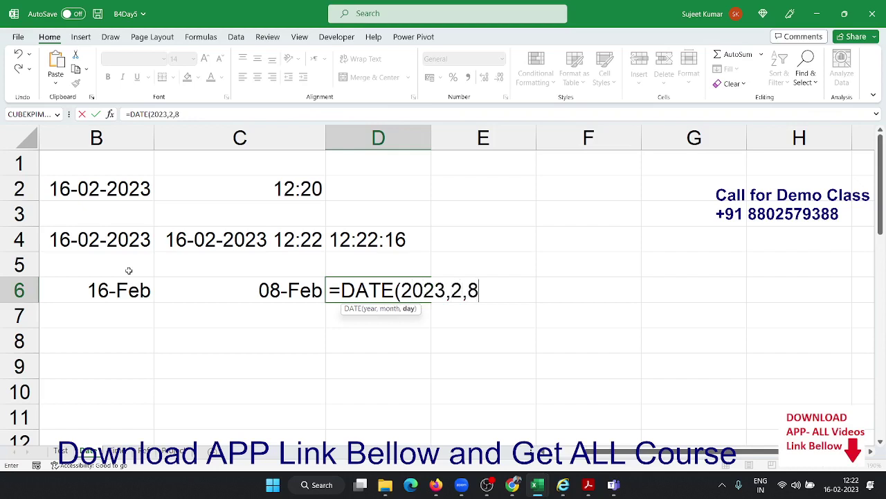
pyautogui.press('Return')
pyautogui.press('Up')
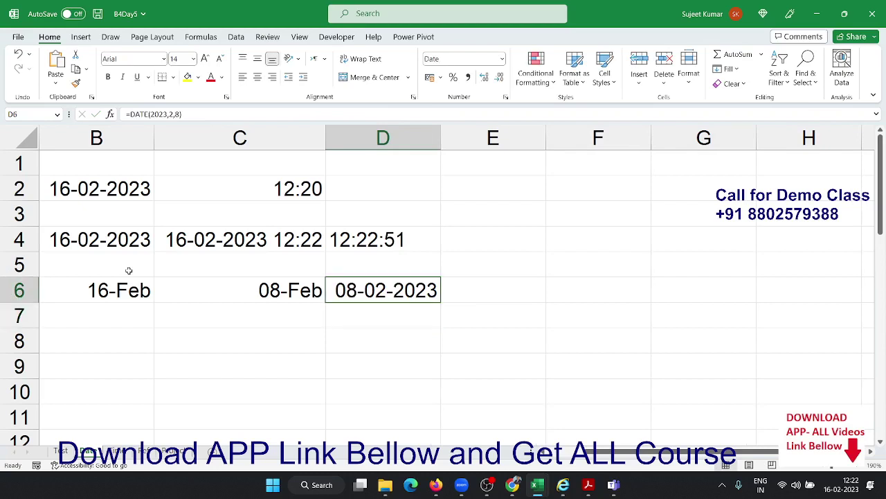
pyautogui.hotkey('ctrl', 'shift', '3')
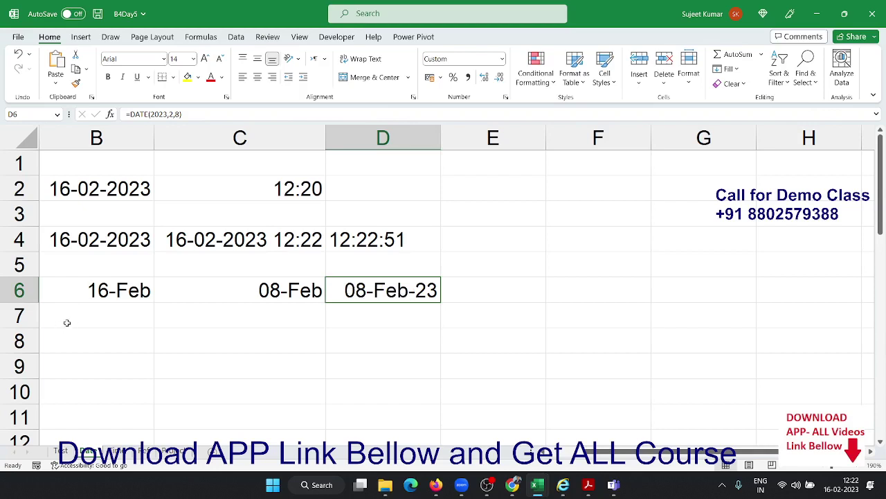
pyautogui.click(101, 332)
pyautogui.hotkey('ctrl', ';')
# Commit B8's date and enter =YEAR(B8) in C8, giving 2023
pyautogui.press('Return')
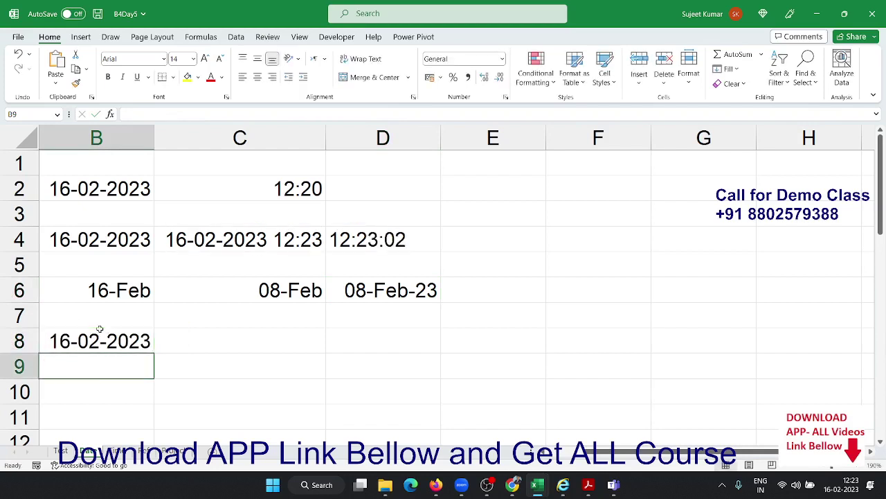
pyautogui.scroll(-2, 91, 314)
pyautogui.click(215, 189)
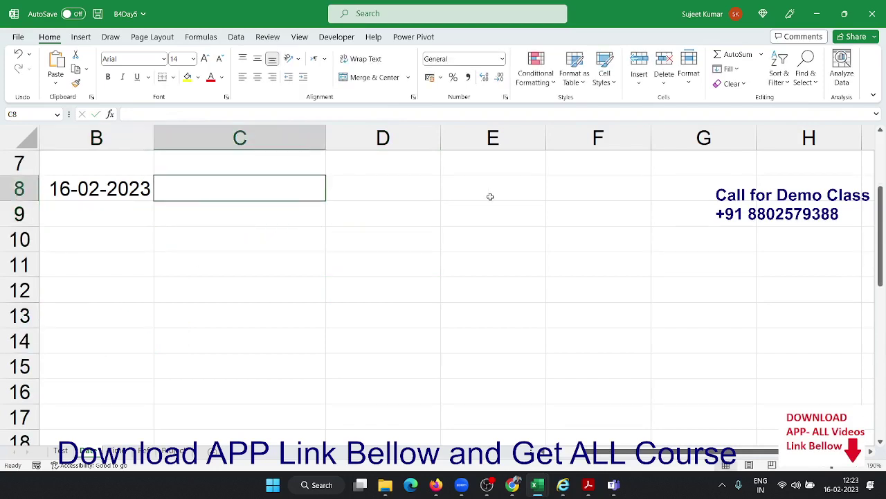
pyautogui.write('=ye')
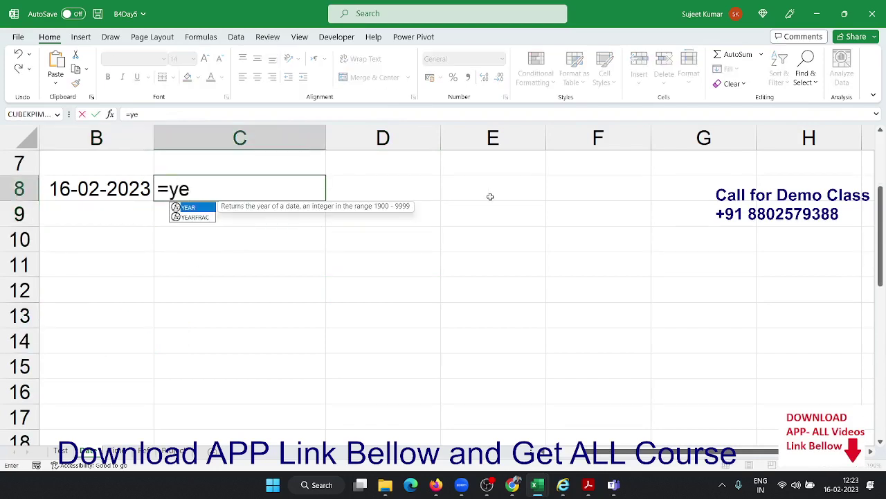
pyautogui.press('Tab')
pyautogui.write('b8')
pyautogui.press('Return')
pyautogui.press('Up')
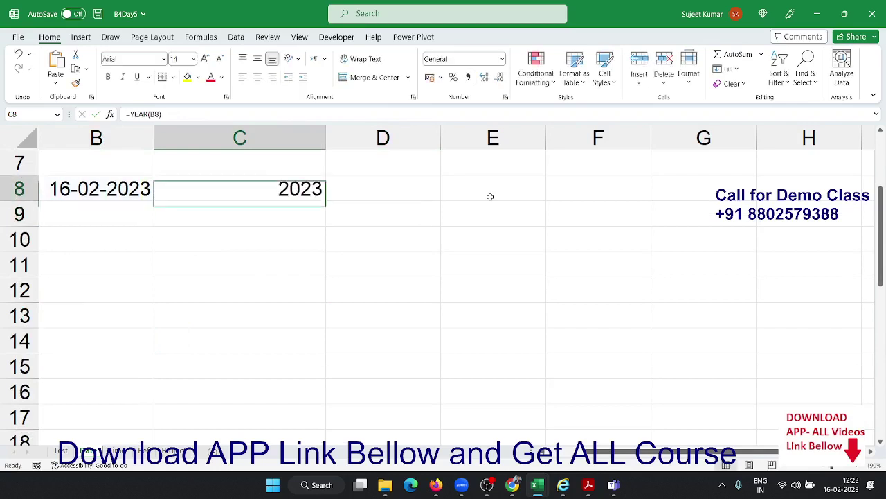
pyautogui.press('Right')
# Enter =MONTH(B8) in D8 and =DAY(B8) in E8, giving 2 and 16
pyautogui.write('=')
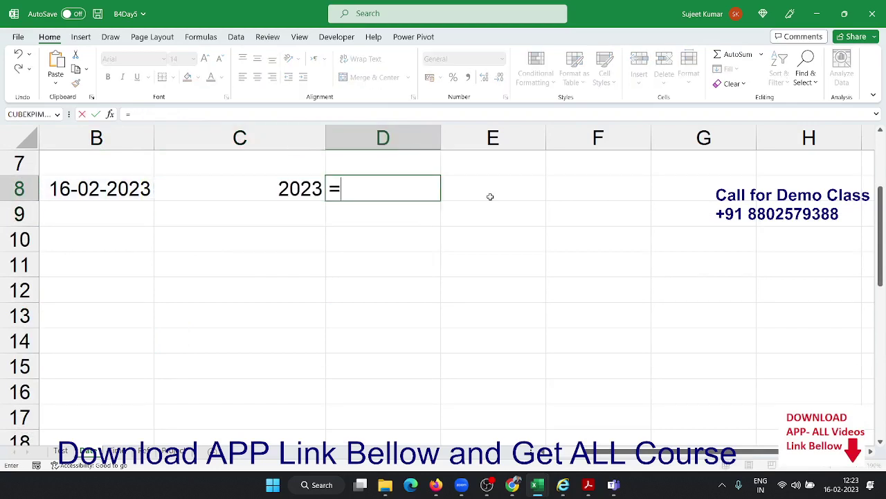
pyautogui.write('mon')
pyautogui.press('Tab')
pyautogui.press('Left')
pyautogui.press('Left')
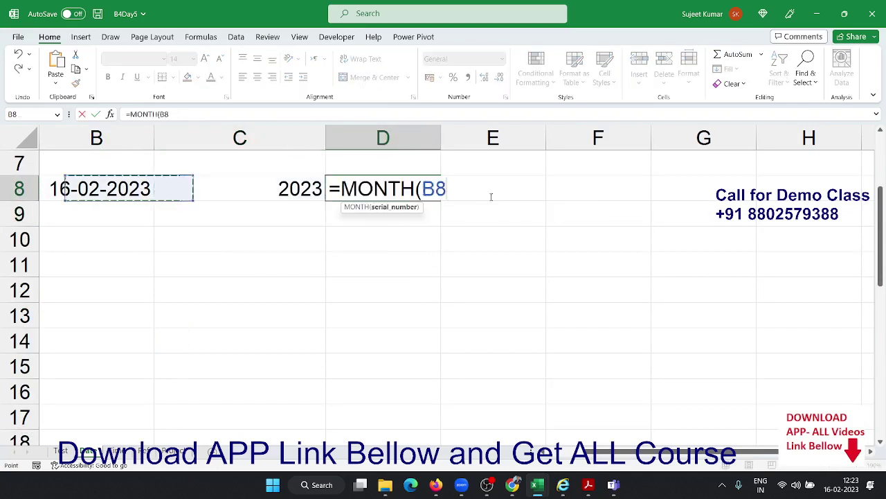
pyautogui.press('Return')
pyautogui.click(489, 197)
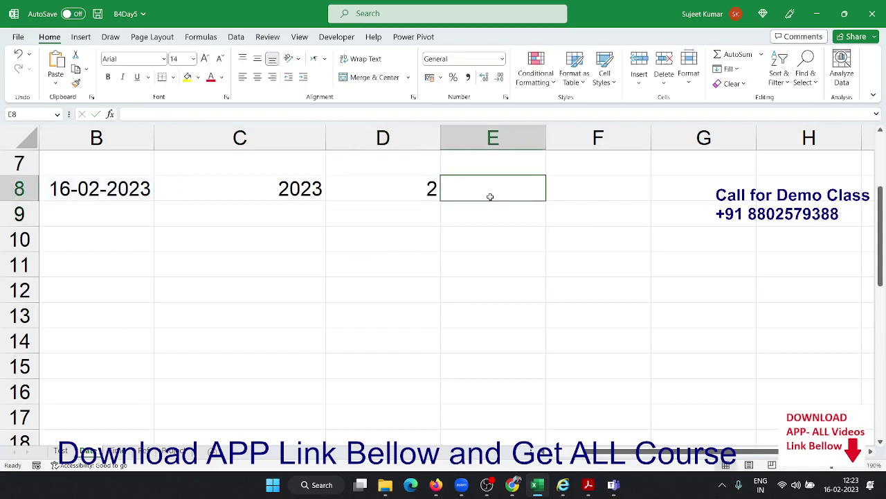
pyautogui.write('=day')
pyautogui.press('Tab')
pyautogui.press('Left')
pyautogui.press('Left')
pyautogui.press('Left')
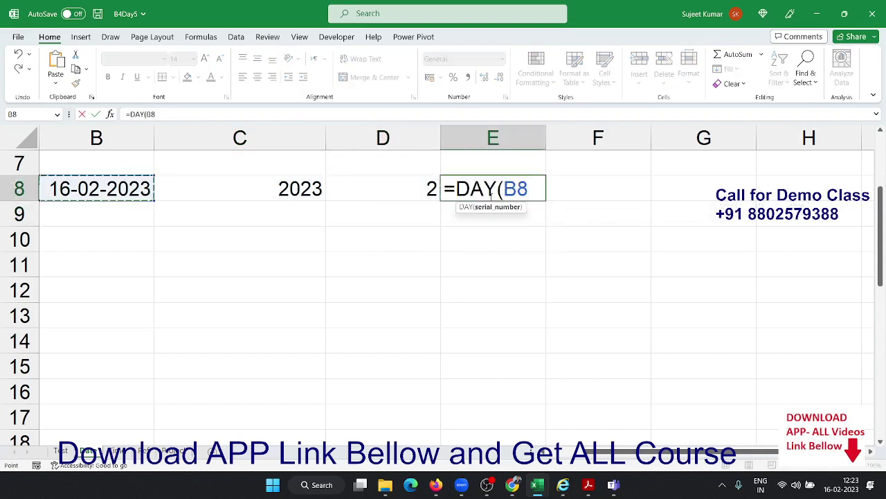
pyautogui.press('Return')
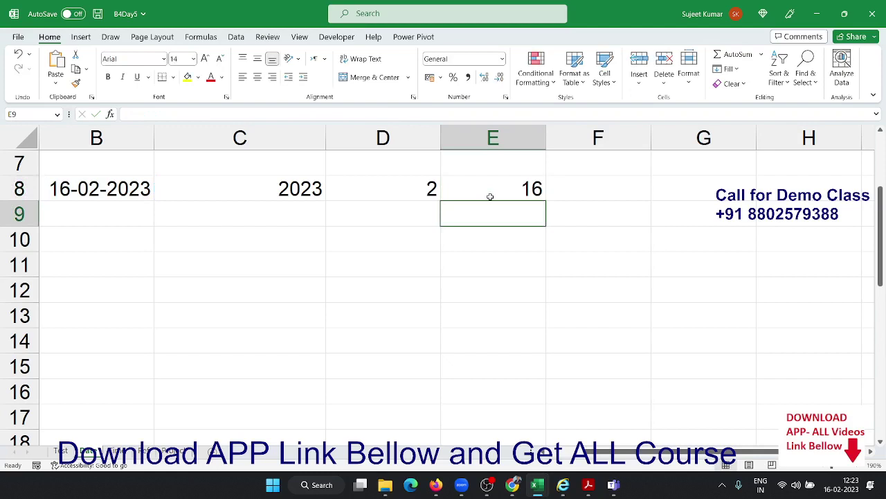
pyautogui.click(489, 197)
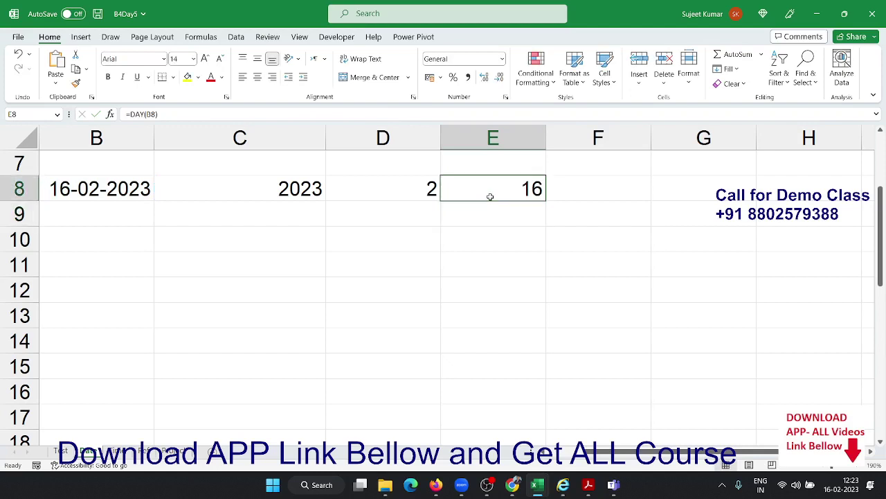
# Insert today's date 16-02-2023 into C10
pyautogui.press('Left')
pyautogui.press('Left')
pyautogui.press('Left')
pyautogui.press('Down')
pyautogui.press('Down')
pyautogui.press('Right')
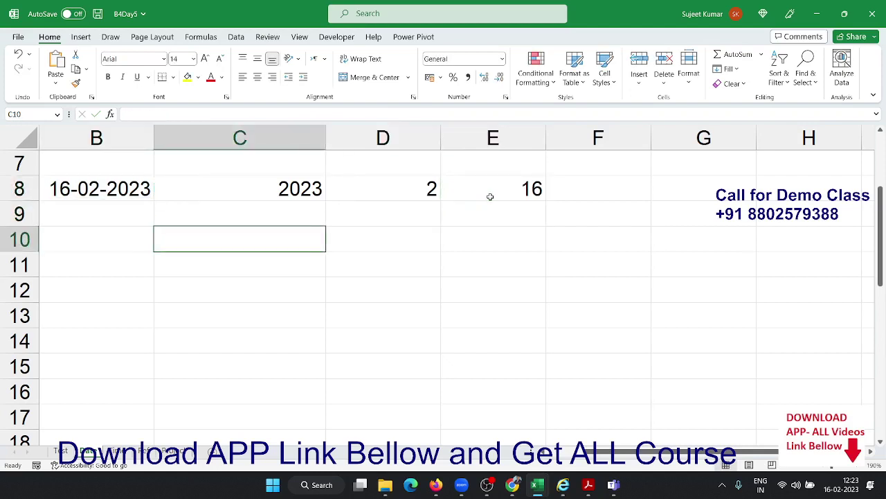
pyautogui.hotkey('ctrl', ';')
pyautogui.press('Return')
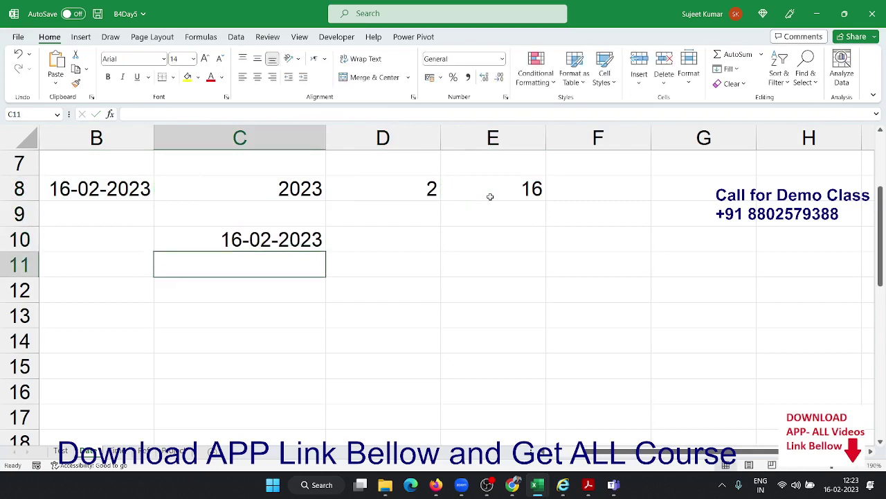
pyautogui.press('Up')
pyautogui.press('Right')
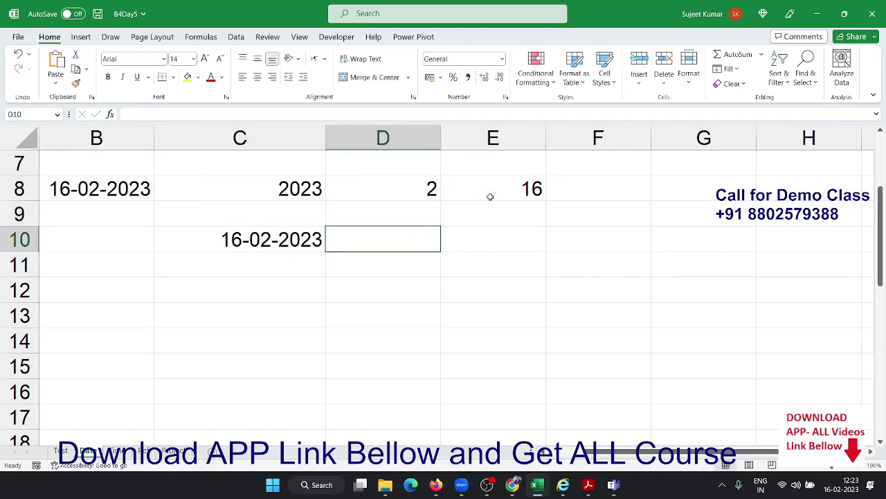
# Enter 20 in D10 as the number of days
pyautogui.write('2')
pyautogui.press('Tab')
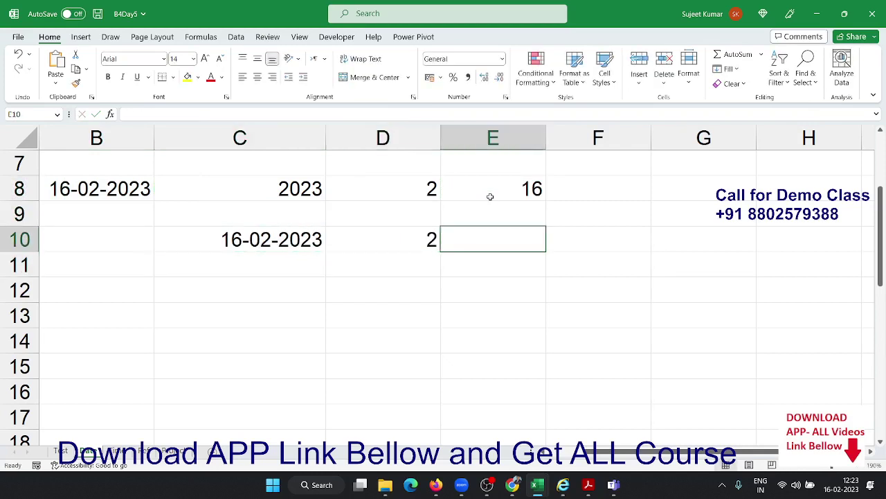
pyautogui.press('Left')
pyautogui.press('F2')
pyautogui.write('0')
pyautogui.press('Tab')
# Make E10 add D10's 20 days to C10's date with =C10+D10, giving 08-03-2023
pyautogui.write('=')
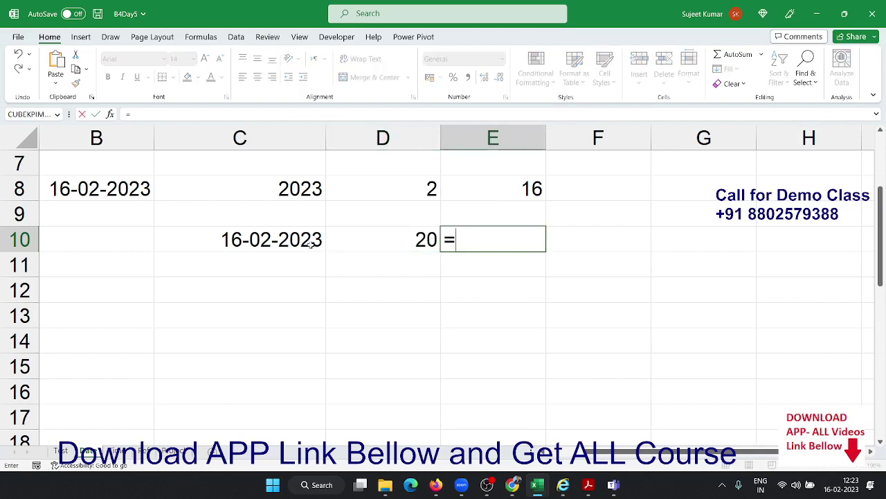
pyautogui.click(303, 241)
pyautogui.write('+')
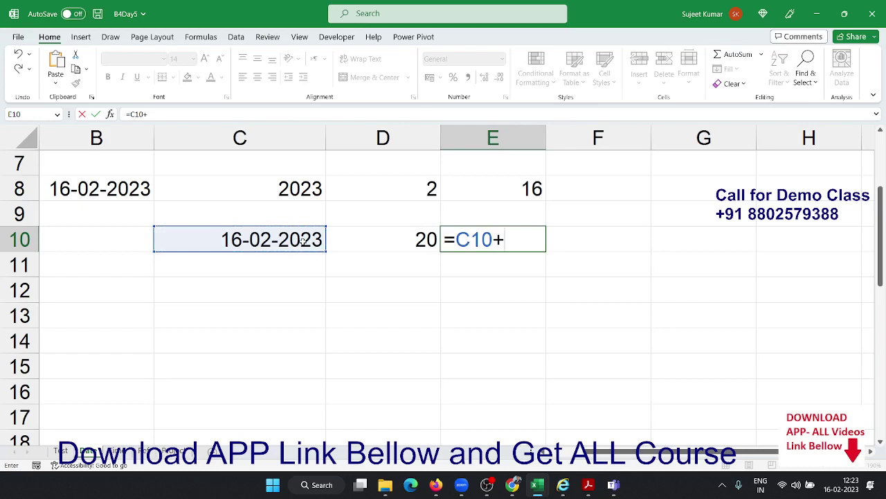
pyautogui.click(378, 246)
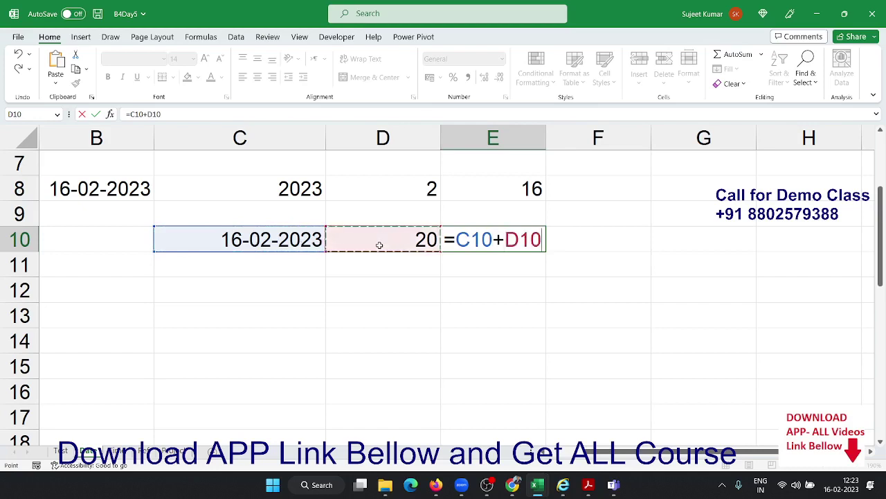
pyautogui.press('Return')
# Briefly show C10's date as its serial number, then undo back to the date display
pyautogui.click(300, 243)
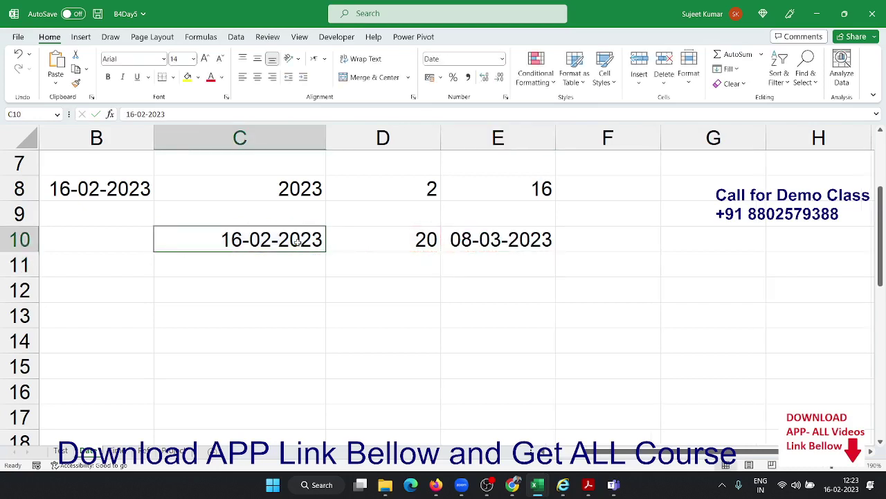
pyautogui.hotkey('ctrl', 'shift', '`')
pyautogui.click(357, 238)
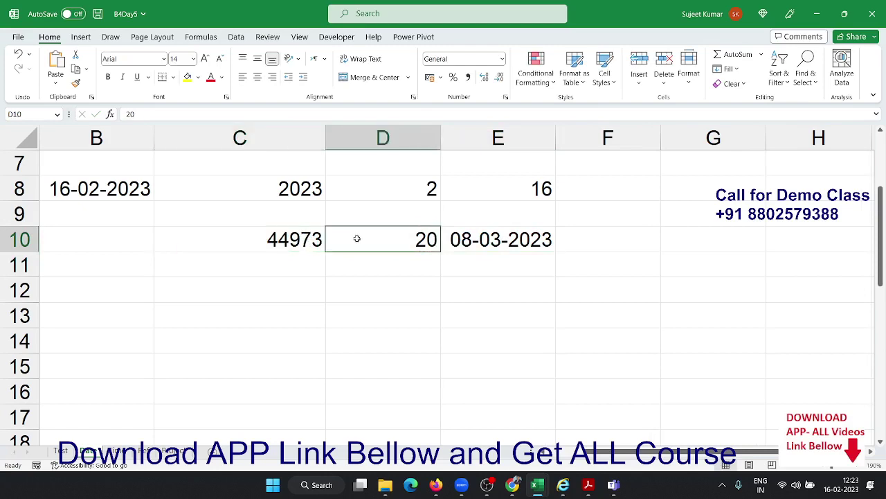
pyautogui.hotkey('ctrl', 'z')
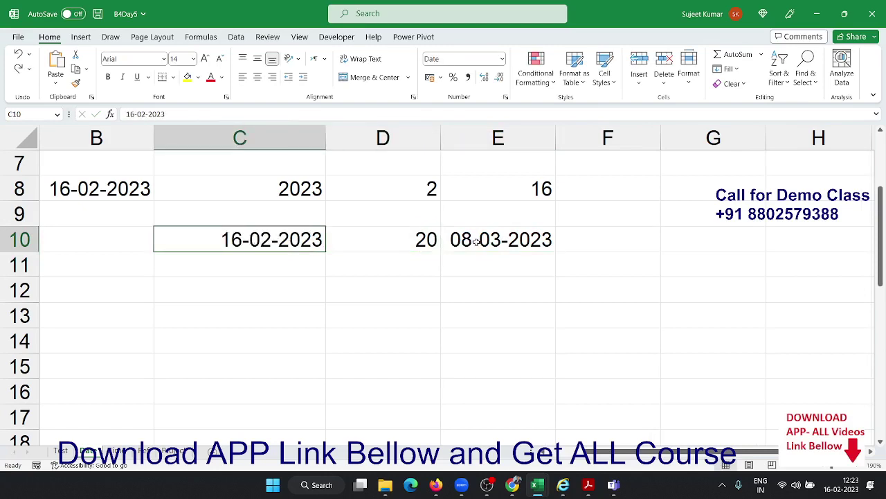
pyautogui.click(476, 240)
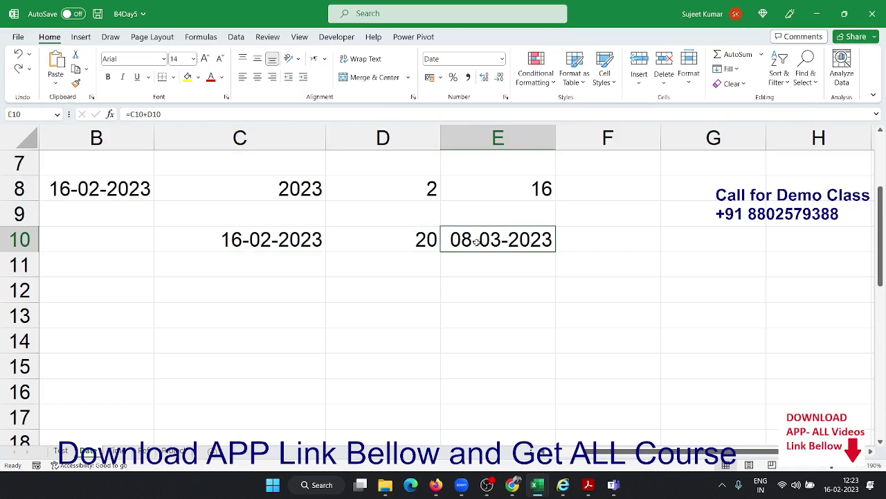
# Enter 3 in D11 below the 20
pyautogui.press('Down')
pyautogui.press('Left')
pyautogui.write('3')
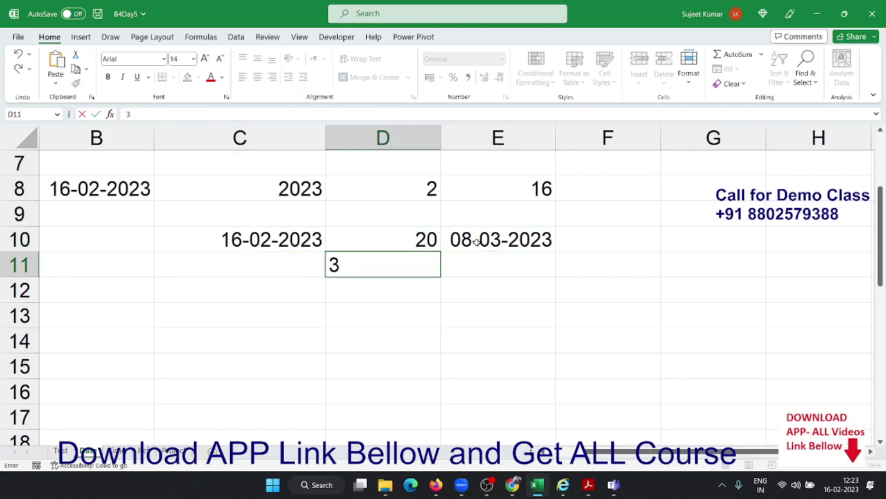
pyautogui.press('Right')
pyautogui.press('Up')
pyautogui.press('Up')
pyautogui.press('Right')
# Enter =C10-D10 in F10 to subtract 20 days, giving 27-01-2023
pyautogui.press('Down')
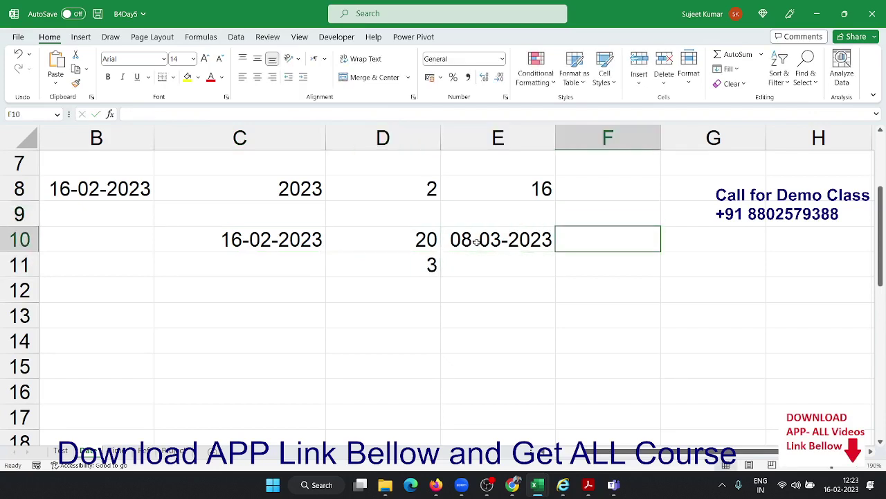
pyautogui.write('=')
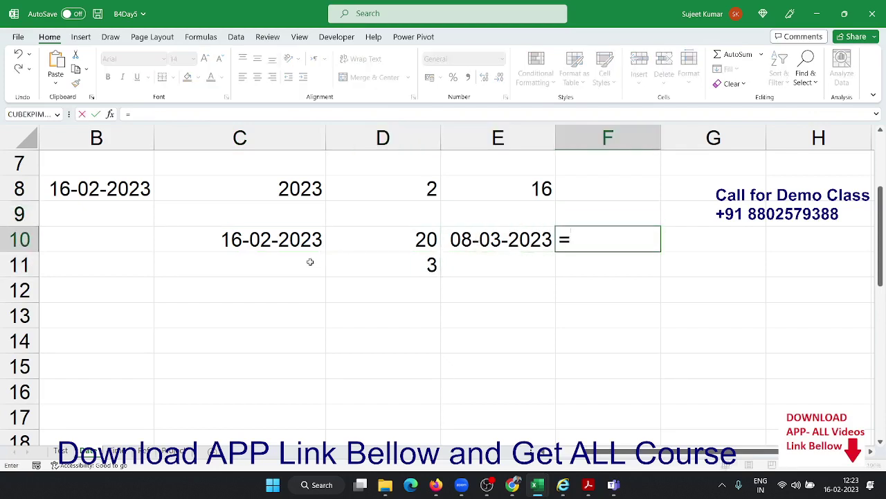
pyautogui.click(306, 239)
pyautogui.write('-')
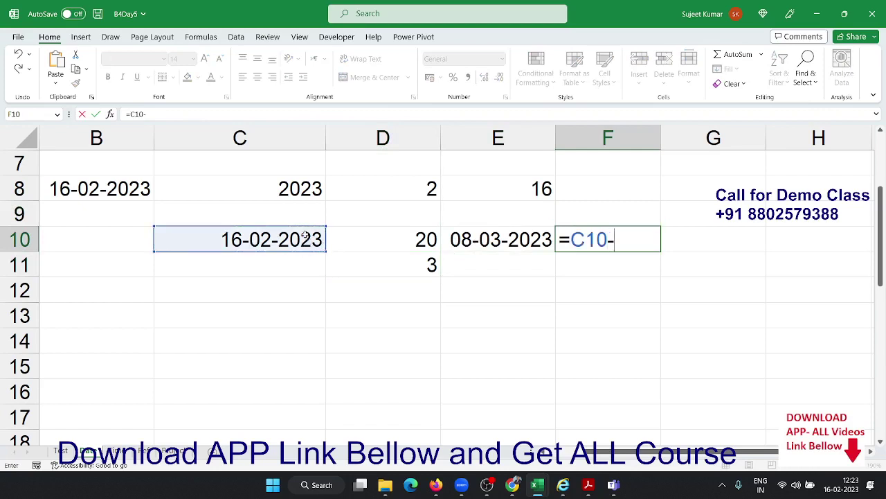
pyautogui.click(376, 239)
pyautogui.press('Return')
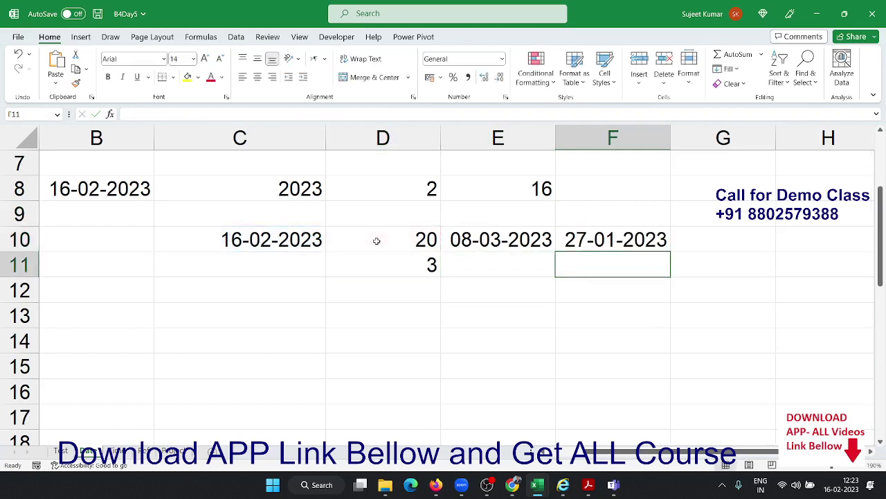
pyautogui.press('Left')
pyautogui.press('Left')
pyautogui.press('Left')
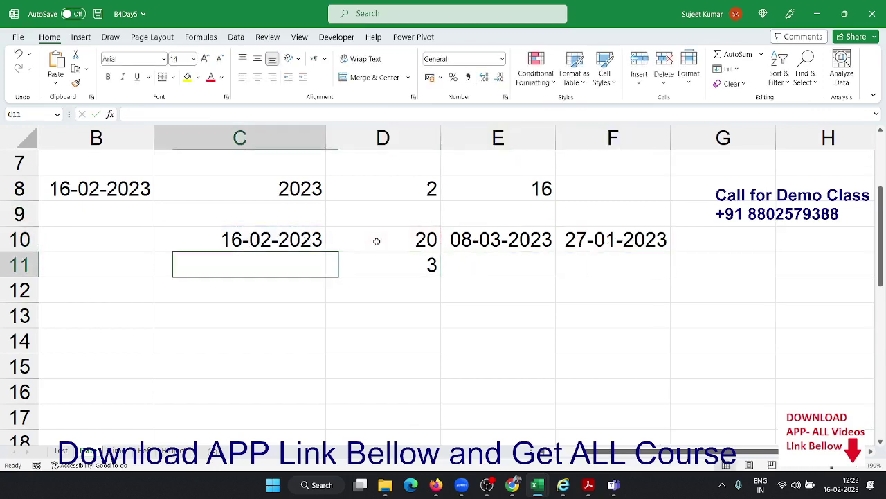
pyautogui.press('Left')
pyautogui.press('Up')
pyautogui.press('Up')
pyautogui.press('Right')
pyautogui.press('Right')
pyautogui.press('Down')
pyautogui.press('Down')
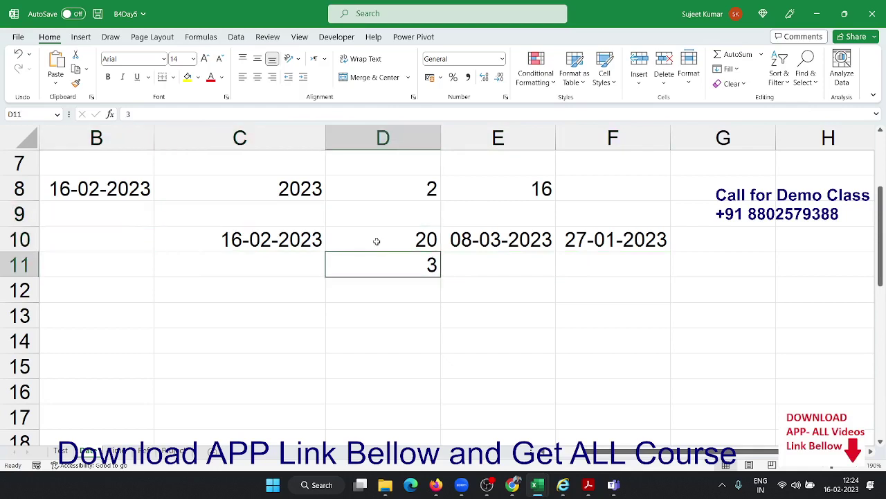
pyautogui.press('Right')
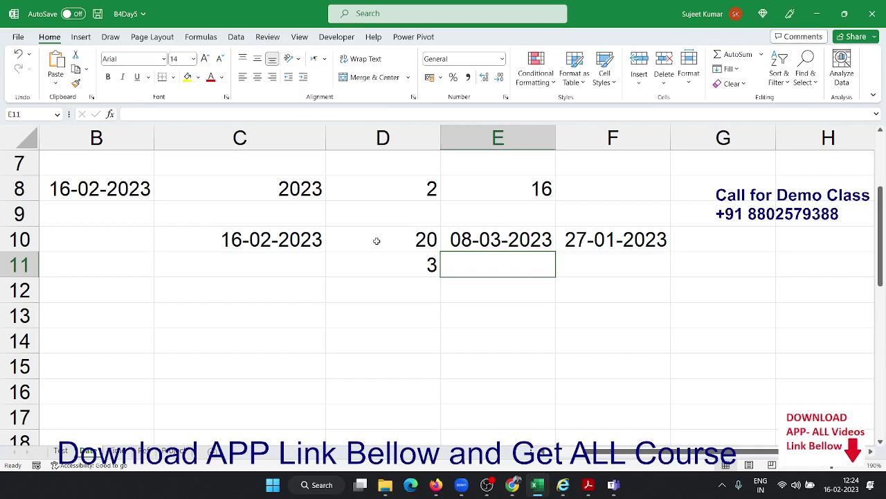
# Enter =EDATE(C10,D11) in E11 and format the result as a date
pyautogui.write('=ed')
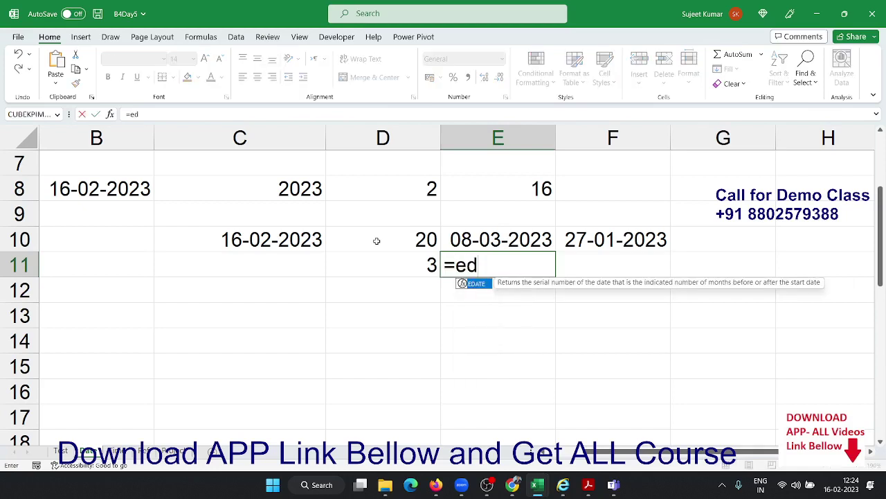
pyautogui.press('Tab')
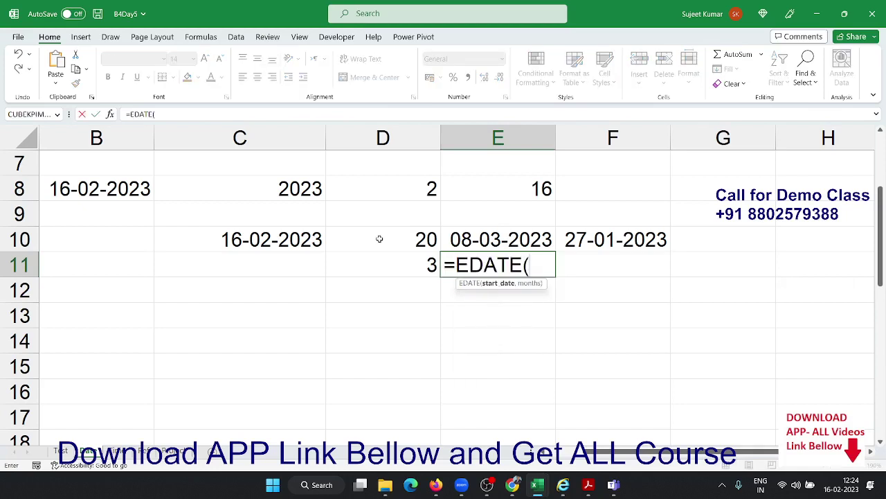
pyautogui.click(305, 238)
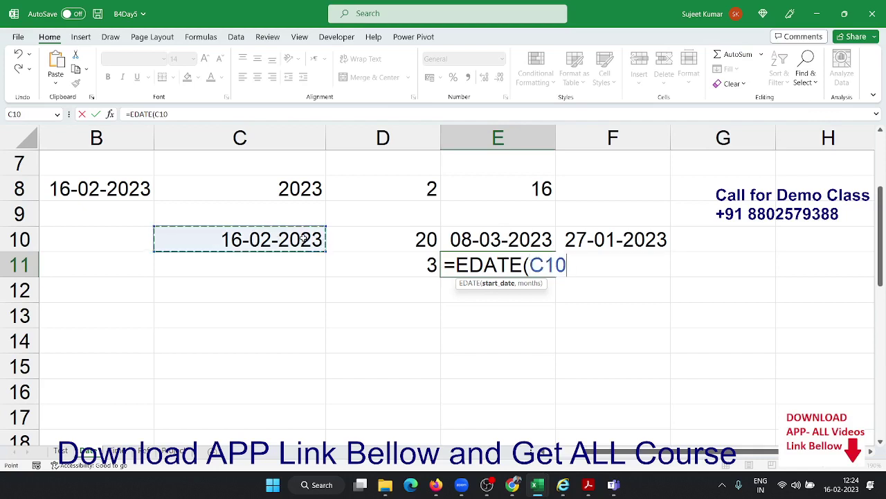
pyautogui.write(',')
pyautogui.click(401, 270)
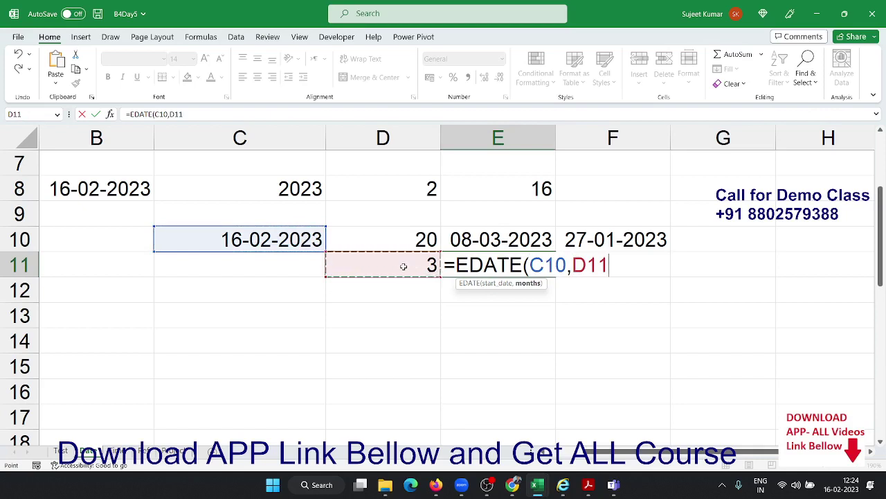
pyautogui.press('Return')
pyautogui.press('Up')
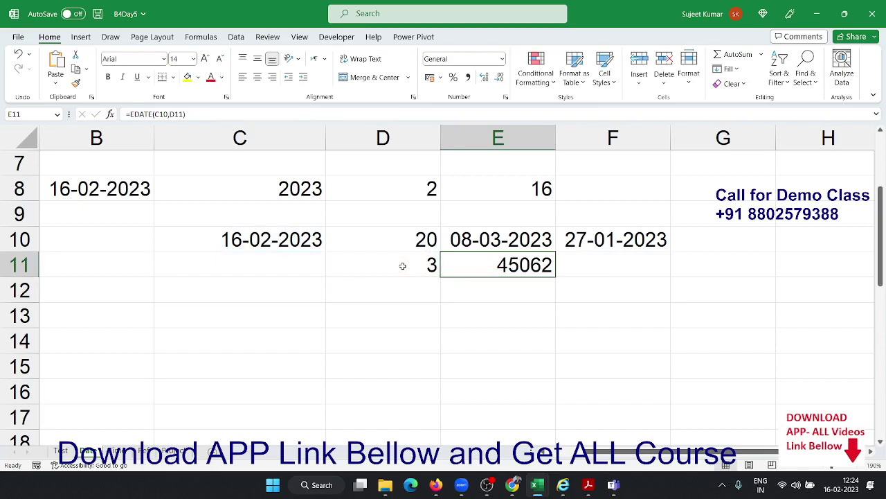
pyautogui.hotkey('ctrl', 'shift', '3')
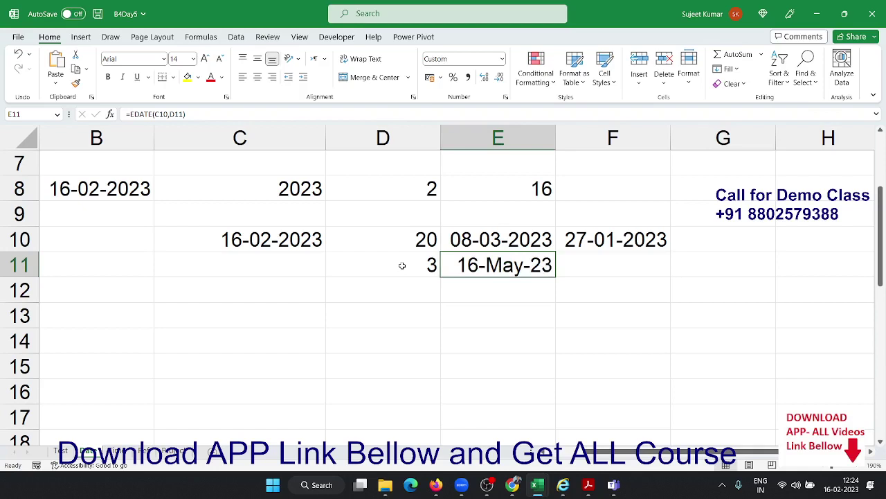
# Change D11 to -3 so E11 shows 16-Nov-22
pyautogui.click(402, 265)
pyautogui.write('-')
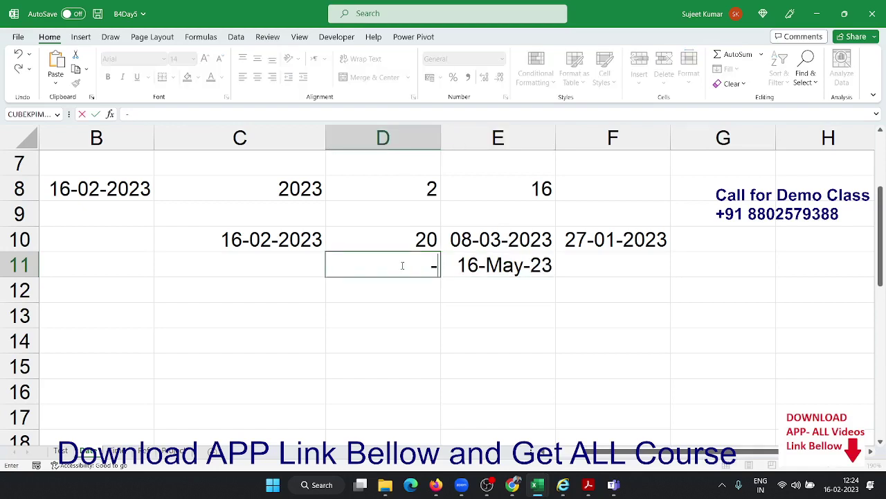
pyautogui.write('3')
pyautogui.press('Return')
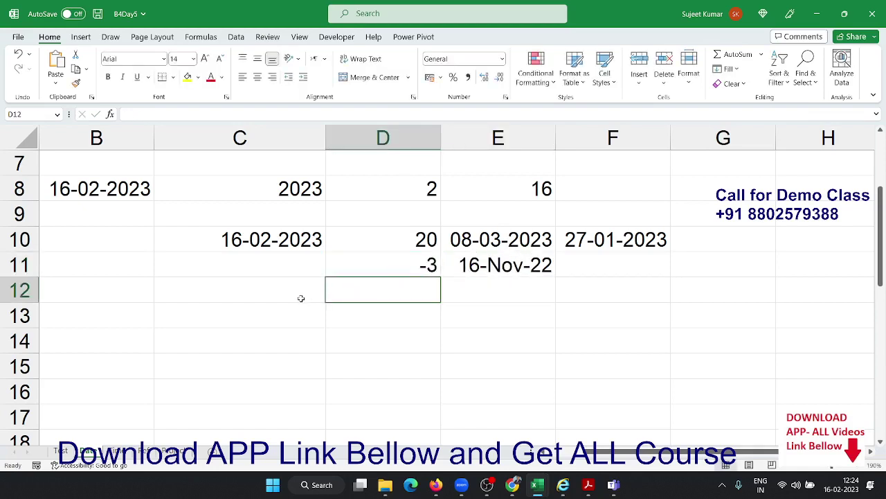
pyautogui.click(301, 298)
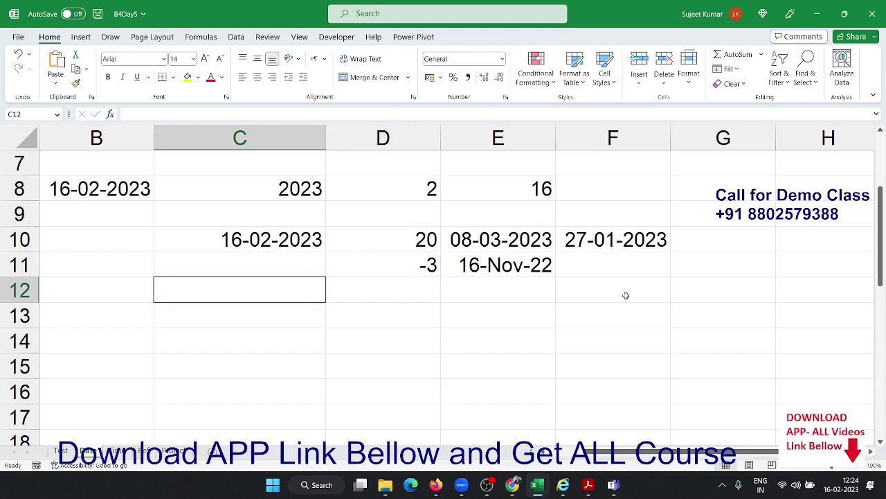
# Insert today's date 16-02-2023 into C12
pyautogui.hotkey('ctrl', ';')
pyautogui.press('Return')
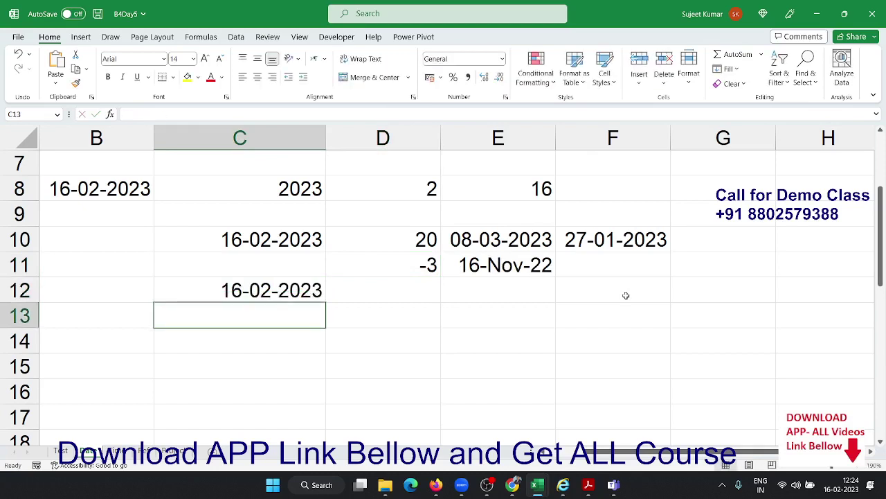
pyautogui.press('Up')
pyautogui.press('Right')
# Enter 2, 4 and 22 into D12, E12 and F12
pyautogui.write('2')
pyautogui.press('Tab')
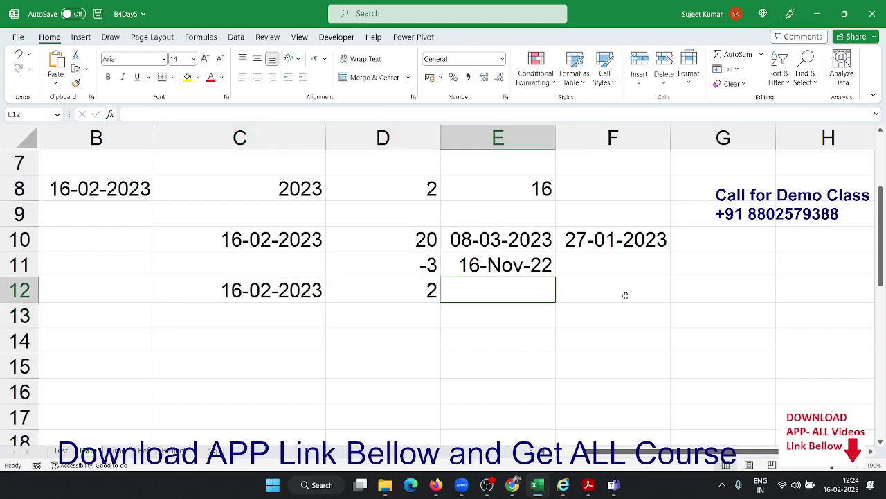
pyautogui.write('4')
pyautogui.press('Tab')
pyautogui.write('22')
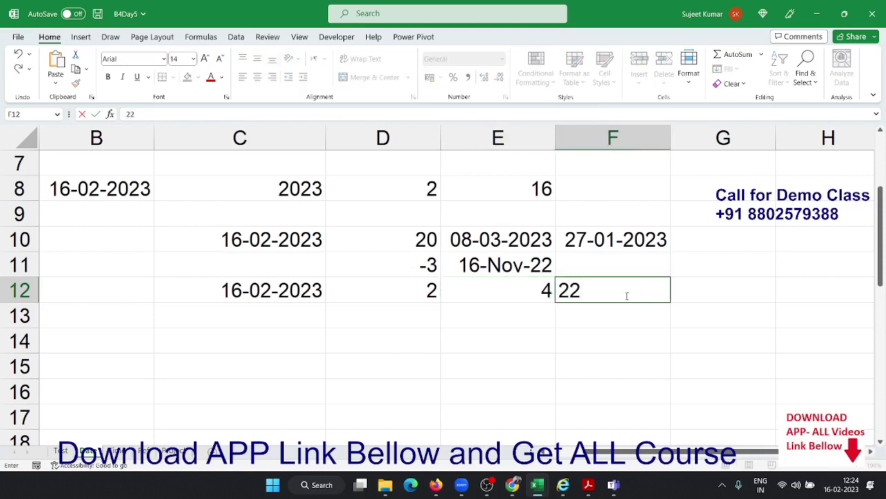
pyautogui.press('Return')
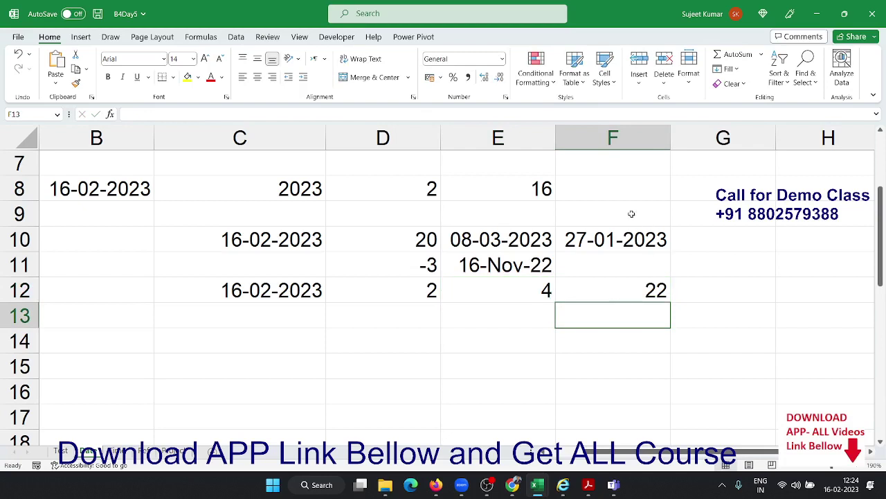
pyautogui.moveTo(508, 192); pyautogui.dragTo(295, 193)
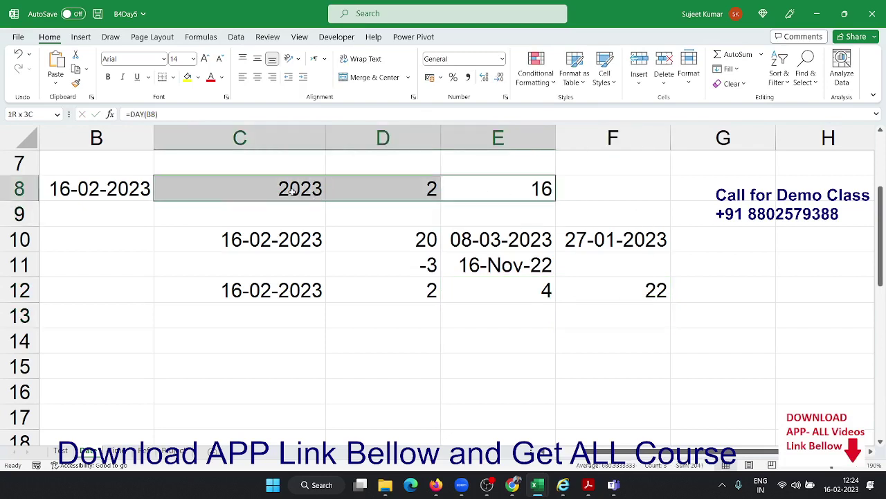
pyautogui.click(397, 316)
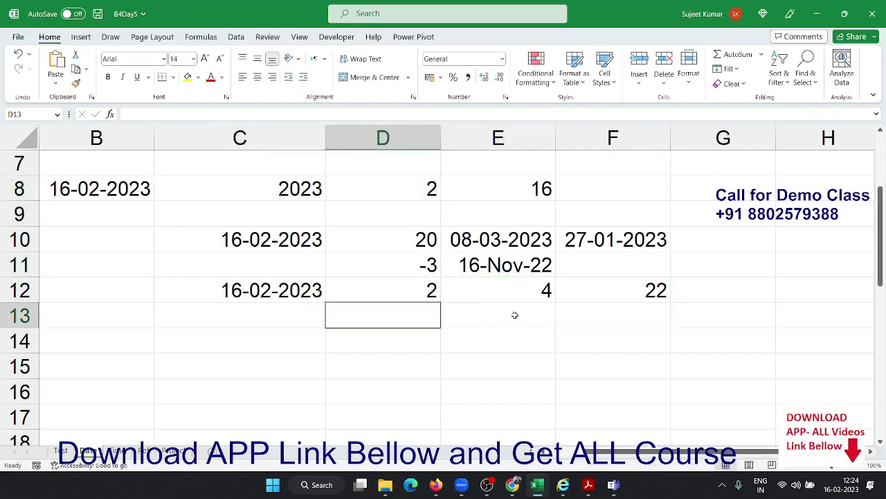
# Enter =DATE(YEAR(C12)+2,MONTH(C12)+4,DAY(C12)+22) in D13, giving 08-07-2025
pyautogui.write('=date')
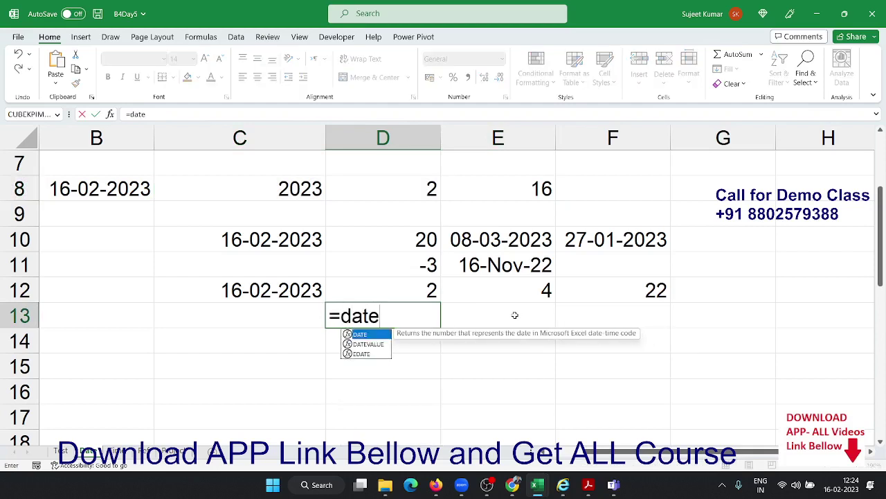
pyautogui.press('Tab')
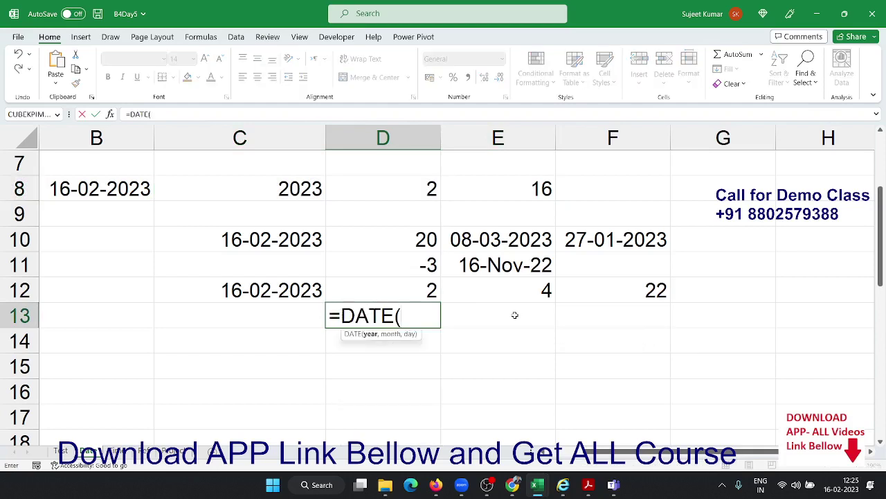
pyautogui.write('yea')
pyautogui.press('Tab')
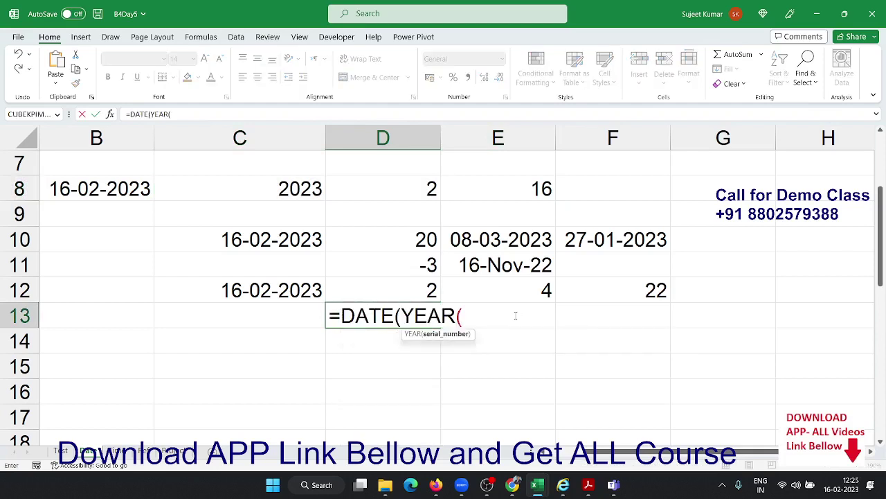
pyautogui.click(284, 293)
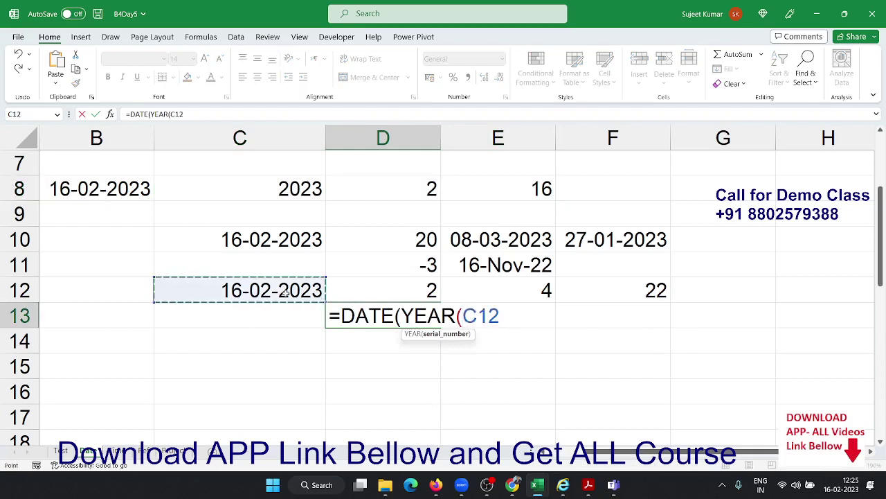
pyautogui.write(')+2')
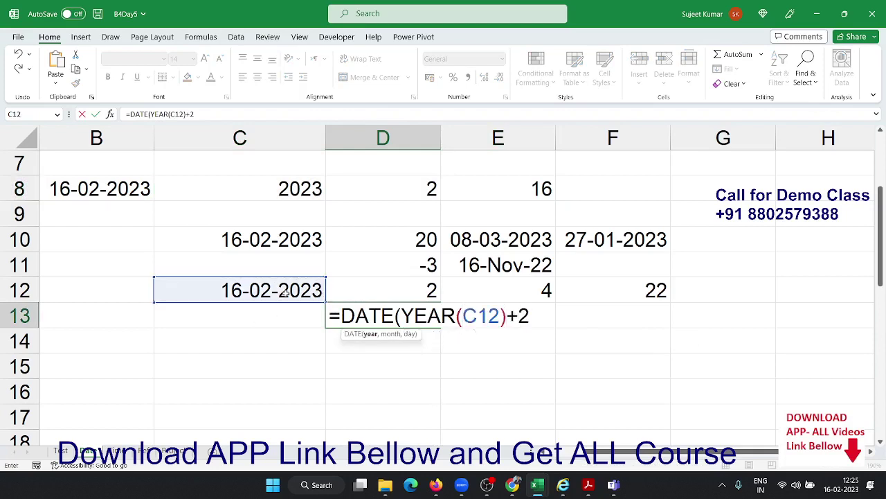
pyautogui.write(',mon')
pyautogui.press('Tab')
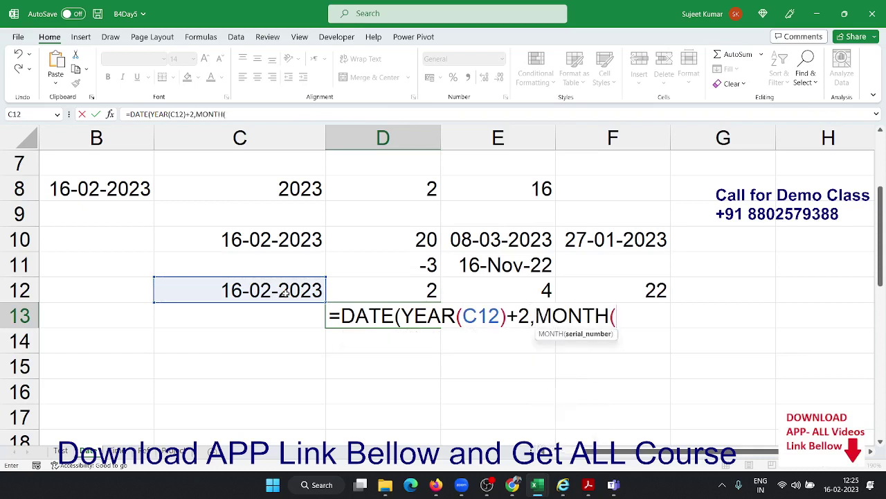
pyautogui.click(284, 291)
pyautogui.write(')+')
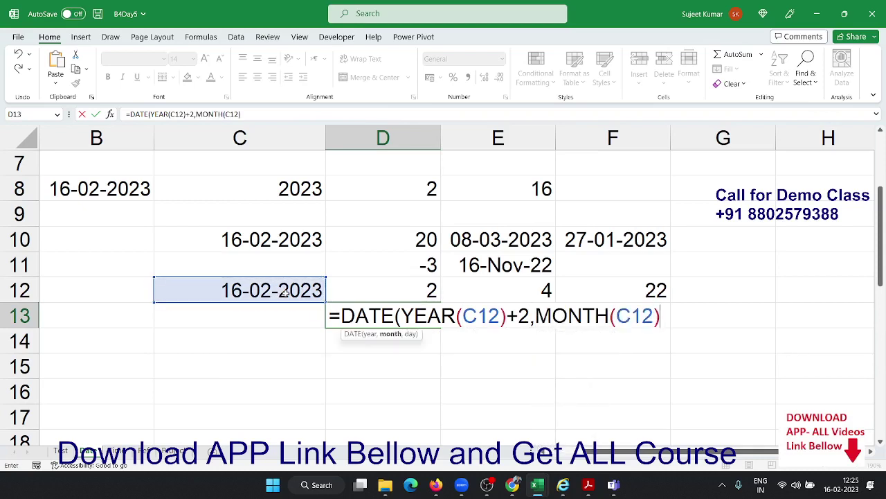
pyautogui.write('4,')
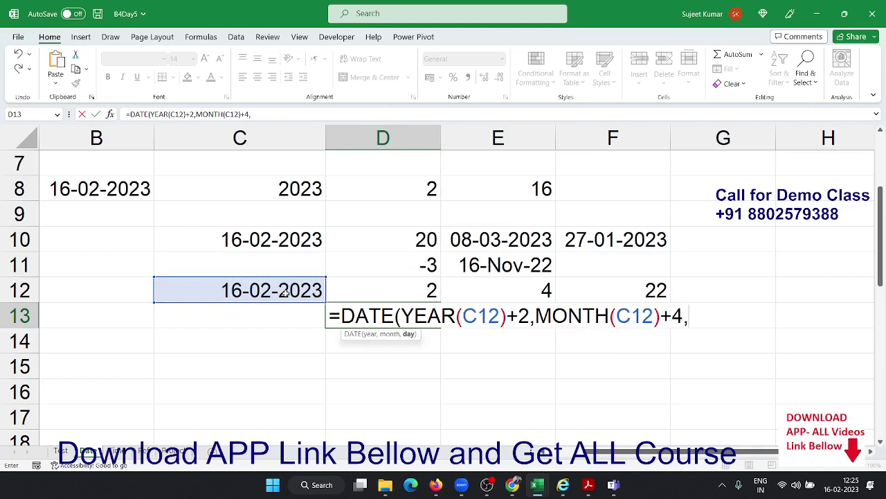
pyautogui.write('day')
pyautogui.press('Tab')
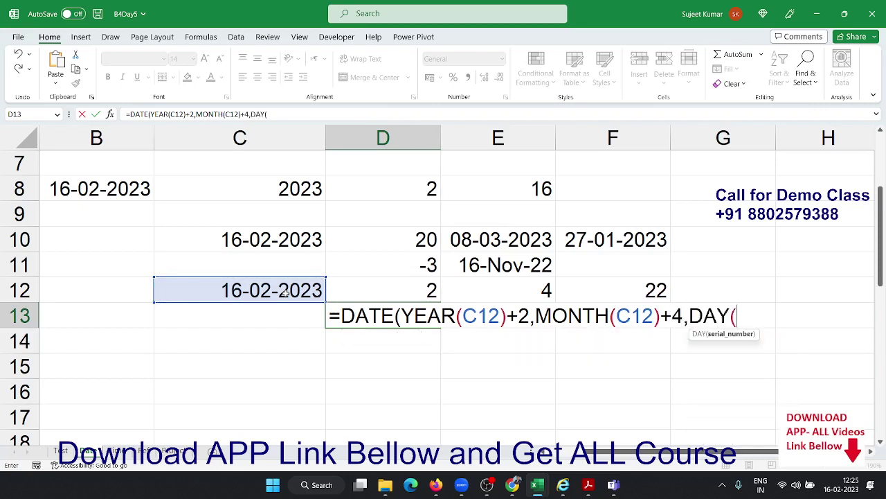
pyautogui.click(284, 291)
pyautogui.write(')+')
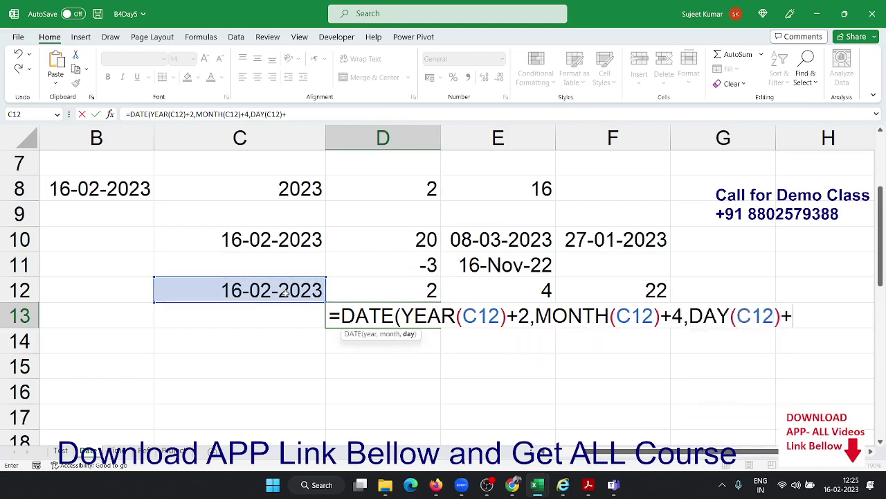
pyautogui.write('22)')
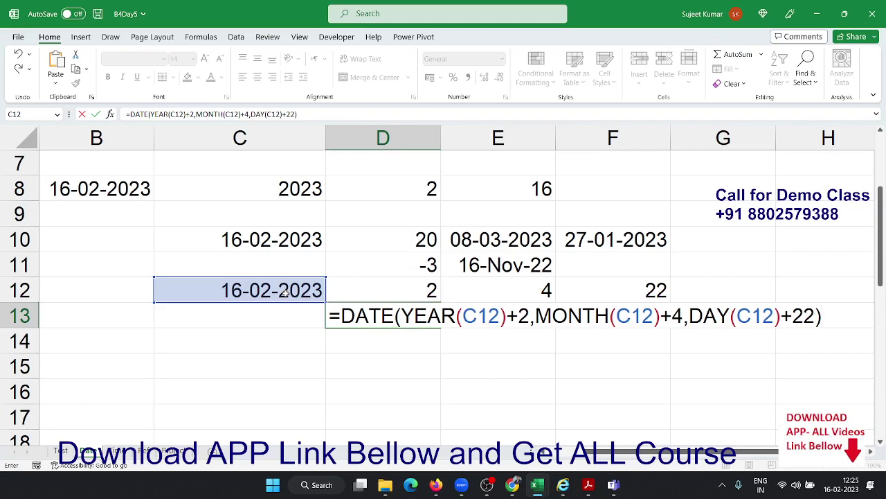
pyautogui.press('Return')
pyautogui.press('Up')
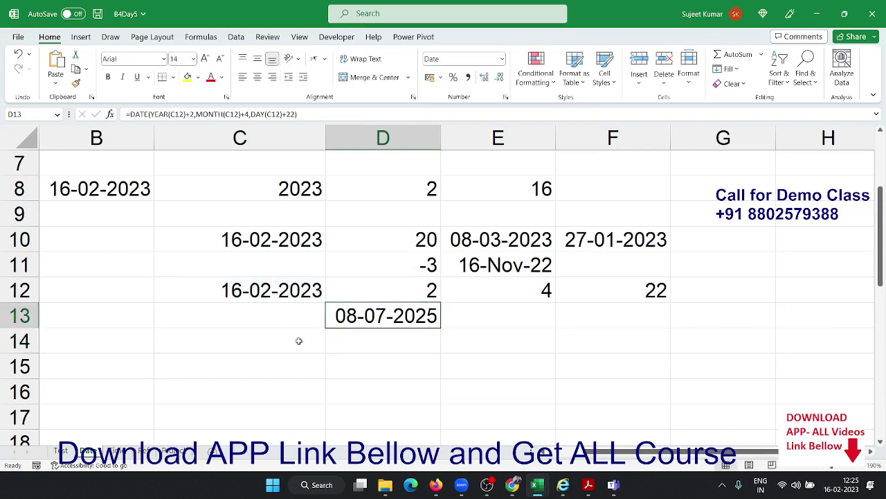
pyautogui.scroll(-1, 302, 350)
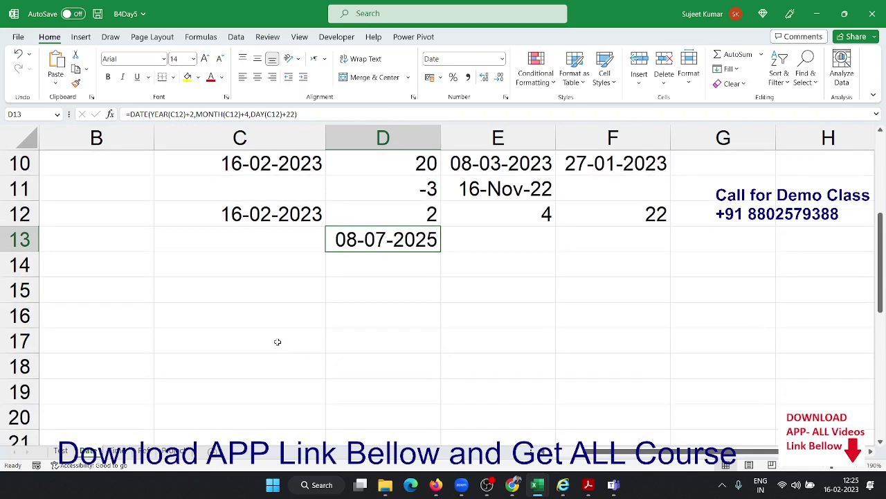
# Enter 01-Jan in B15 and today's date 16-02-2023 in C15
pyautogui.click(151, 296)
pyautogui.write('1/1')
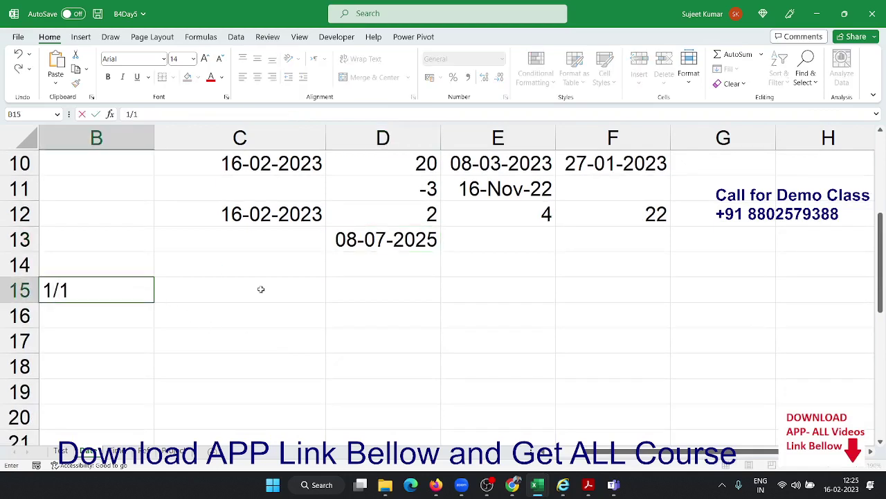
pyautogui.click(261, 289)
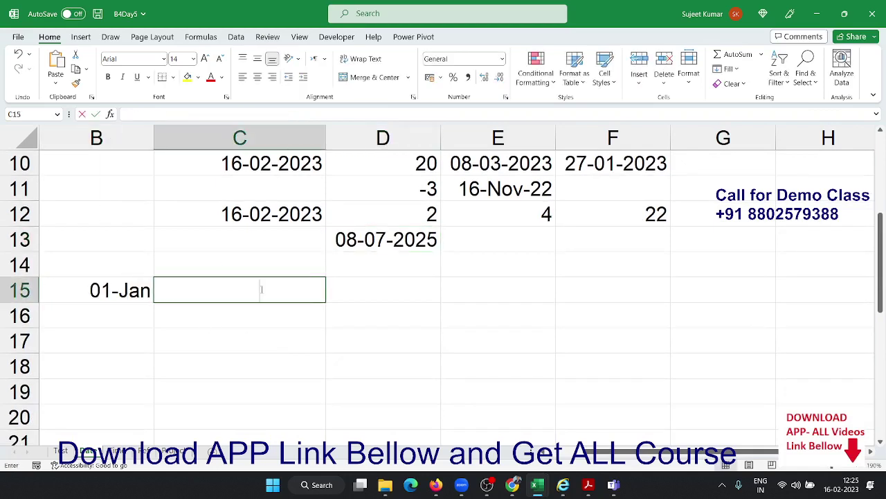
pyautogui.hotkey('ctrl', ';')
pyautogui.press('Tab')
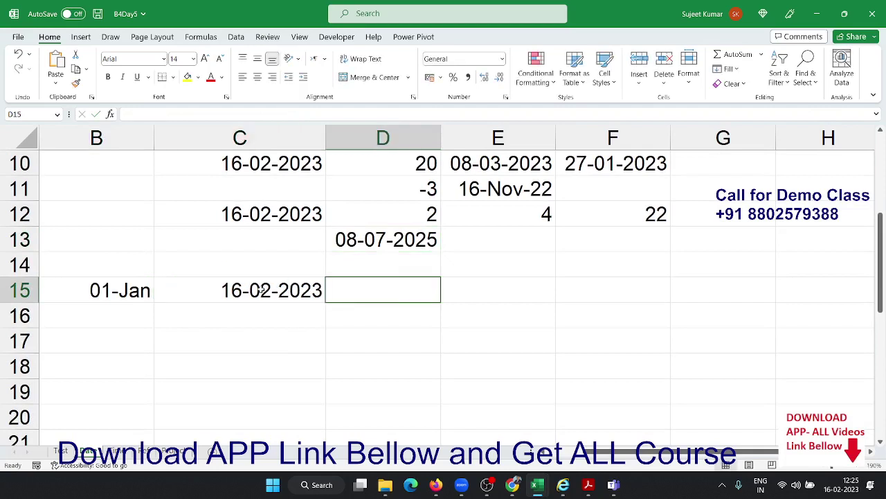
# Make D15 compute =C15-B15, showing 46 days between the dates
pyautogui.write('=')
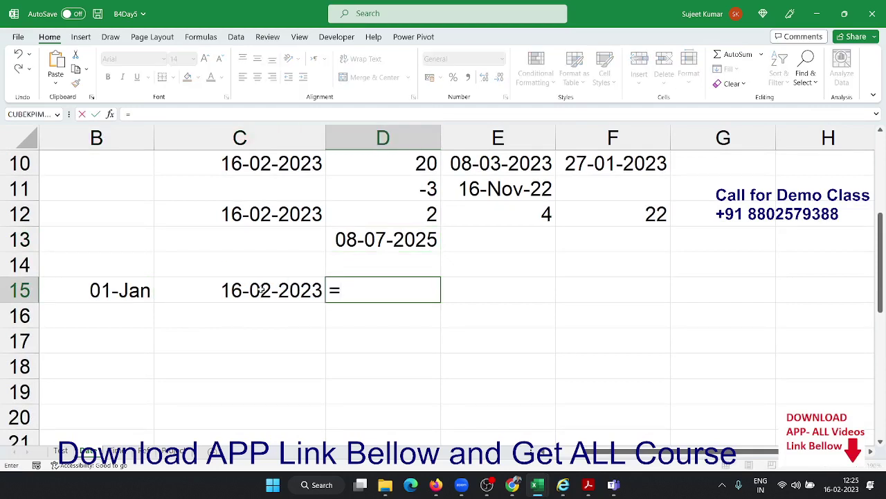
pyautogui.click(261, 289)
pyautogui.write('-')
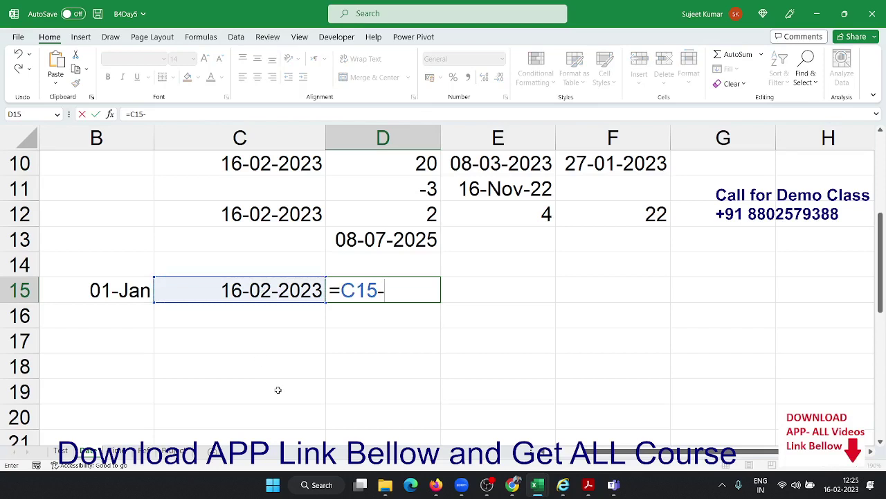
pyautogui.click(115, 290)
pyautogui.press('Return')
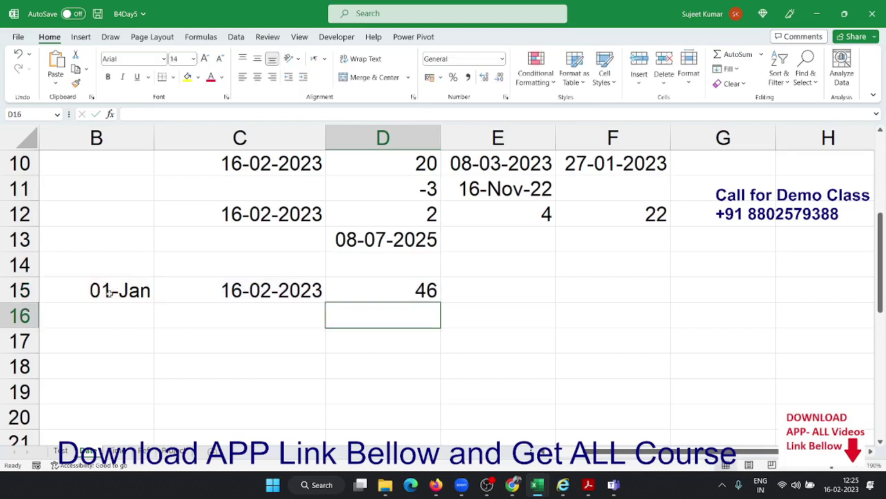
pyautogui.press('Up')
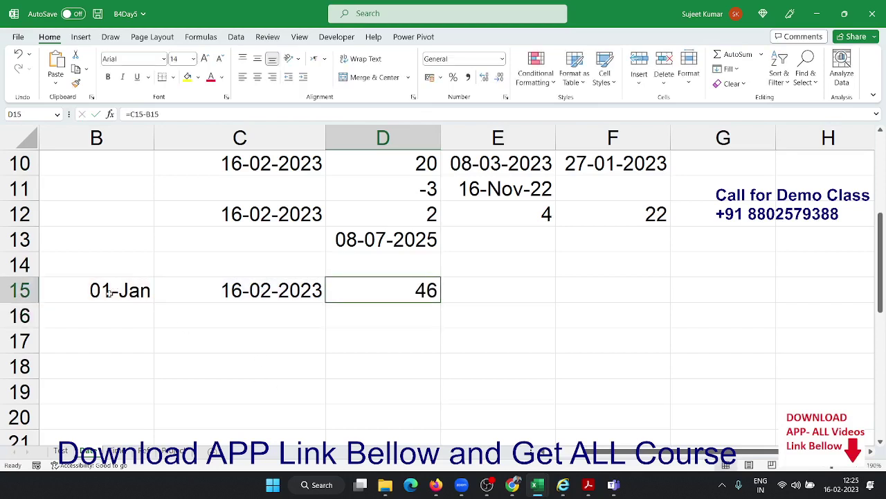
# Enter =DAYS(C15,B15) in E15, returning 46 days
pyautogui.press('Right')
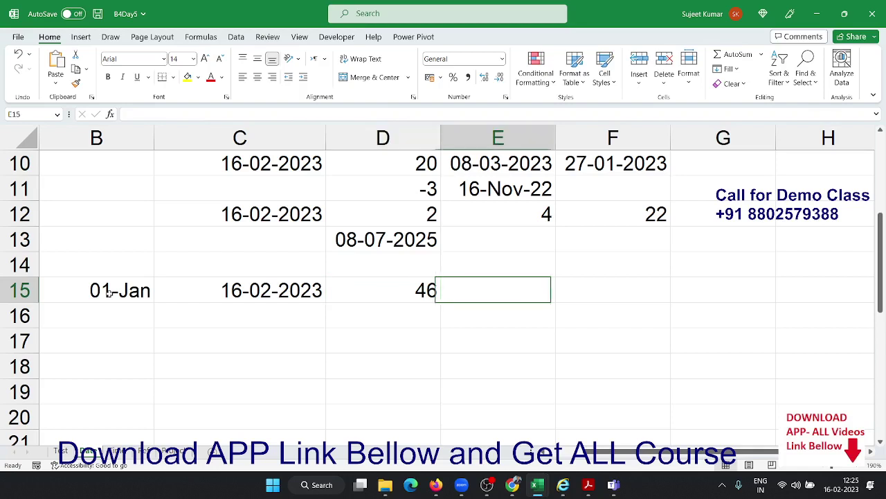
pyautogui.write('=day')
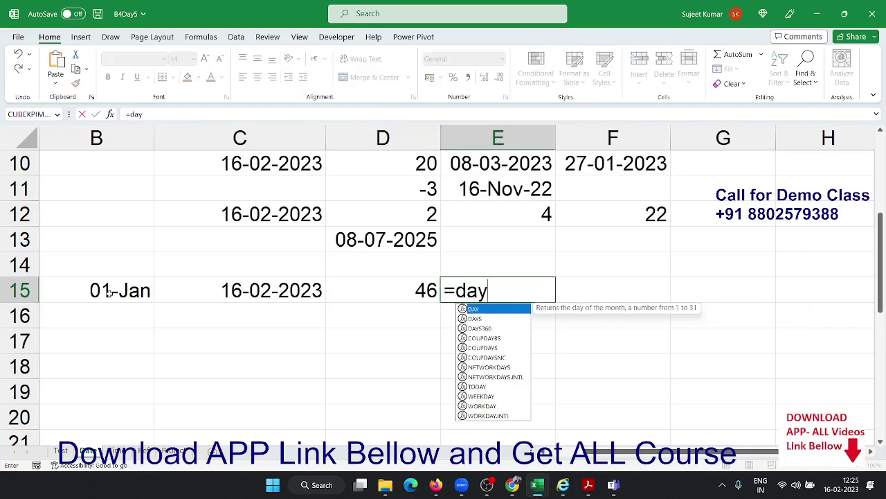
pyautogui.press('Down')
pyautogui.press('Tab')
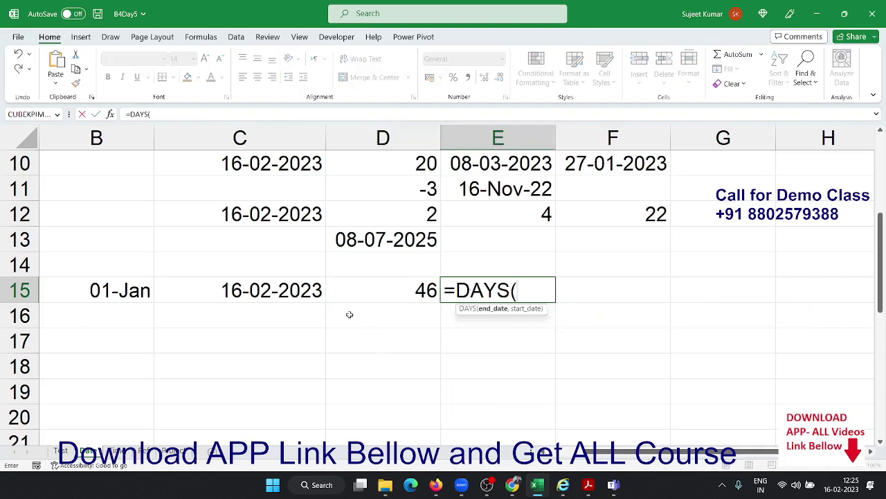
pyautogui.click(283, 291)
pyautogui.write(',')
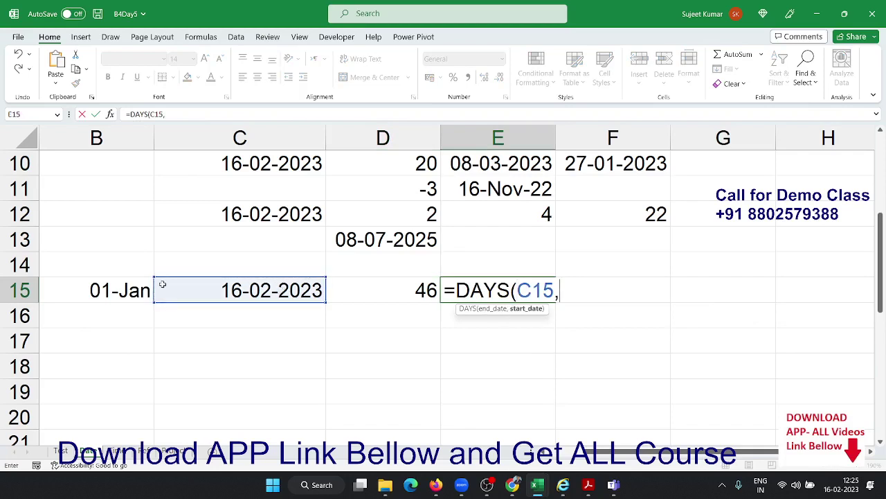
pyautogui.click(121, 291)
pyautogui.press('Return')
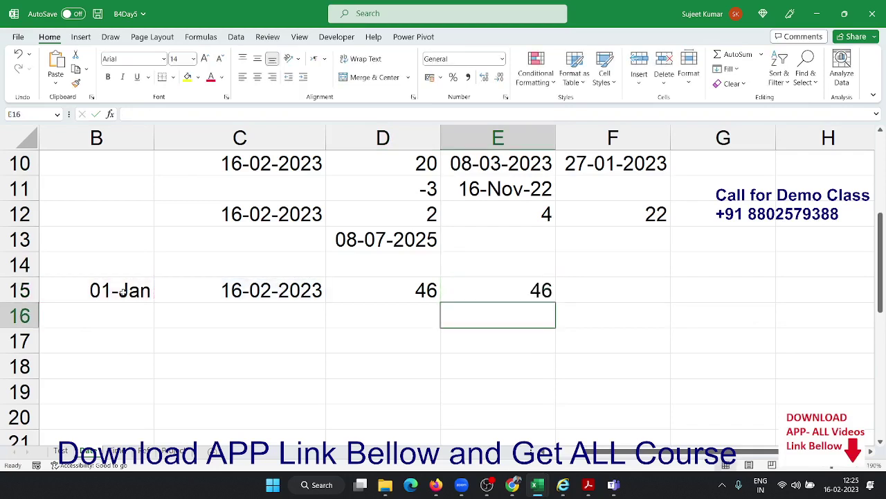
pyautogui.press('Up')
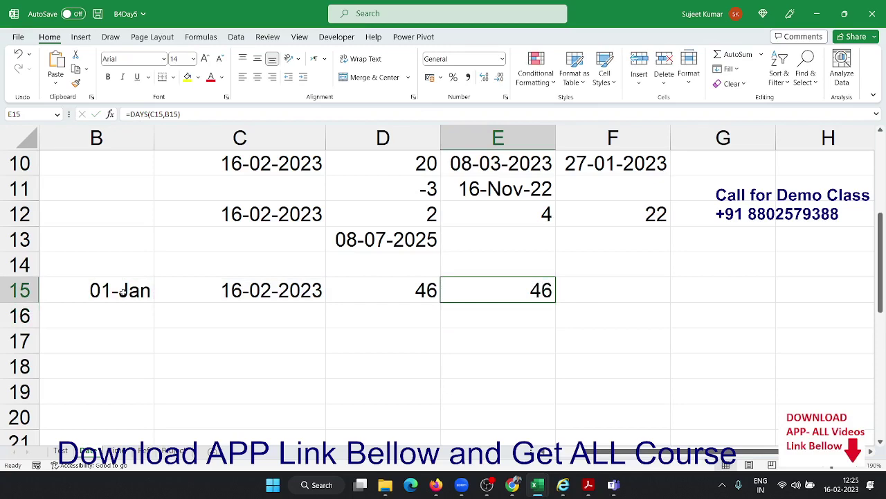
# Fill B15:C16 down so row 16 shows 01-Jan and 16-02-2023
pyautogui.click(122, 290)
pyautogui.press('Left')
pyautogui.press('Right')
pyautogui.hotkey('shift', 'Down')
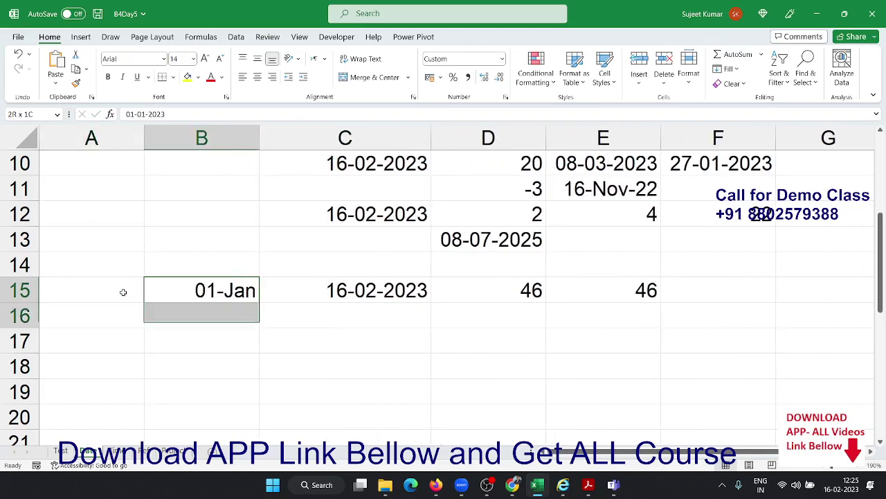
pyautogui.hotkey('shift', 'Down')
pyautogui.hotkey('shift', 'Down')
pyautogui.hotkey('shift', 'Down')
pyautogui.hotkey('shift', 'Down')
pyautogui.hotkey('shift', 'Down')
pyautogui.hotkey('shift', 'Down')
pyautogui.hotkey('shift', 'Down')
pyautogui.hotkey('shift', 'Down')
pyautogui.hotkey('shift', 'Down')
pyautogui.hotkey('shift', 'Down')
pyautogui.hotkey('shift', 'Down')
pyautogui.hotkey('shift', 'Down')
pyautogui.hotkey('shift', 'Down')
pyautogui.hotkey('shift', 'Down')
pyautogui.hotkey('shift', 'Down')
pyautogui.hotkey('shift', 'Down')
pyautogui.hotkey('shift', 'Down')
pyautogui.hotkey('shift', 'Down')
pyautogui.hotkey('shift', 'Down')
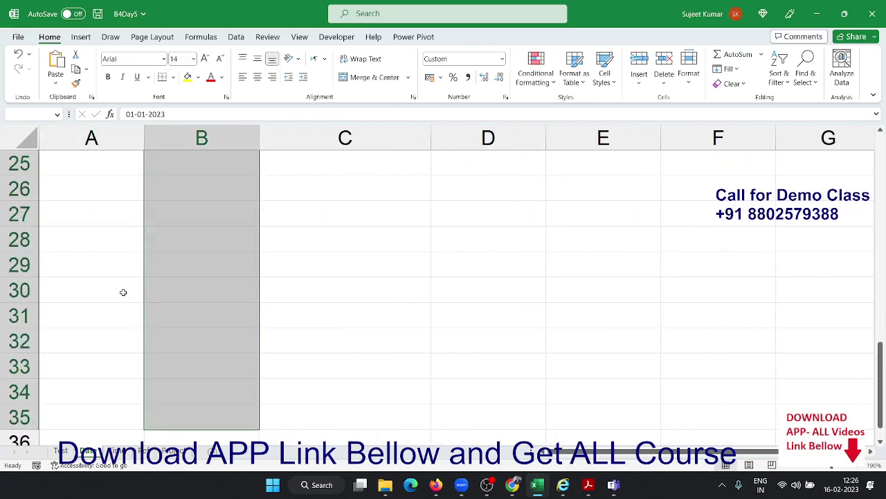
pyautogui.press('Up')
pyautogui.press('Up')
pyautogui.press('Up')
pyautogui.press('Up')
pyautogui.press('Up')
pyautogui.press('Up')
pyautogui.press('Up')
pyautogui.press('Up')
pyautogui.scroll(-2, 133, 295)
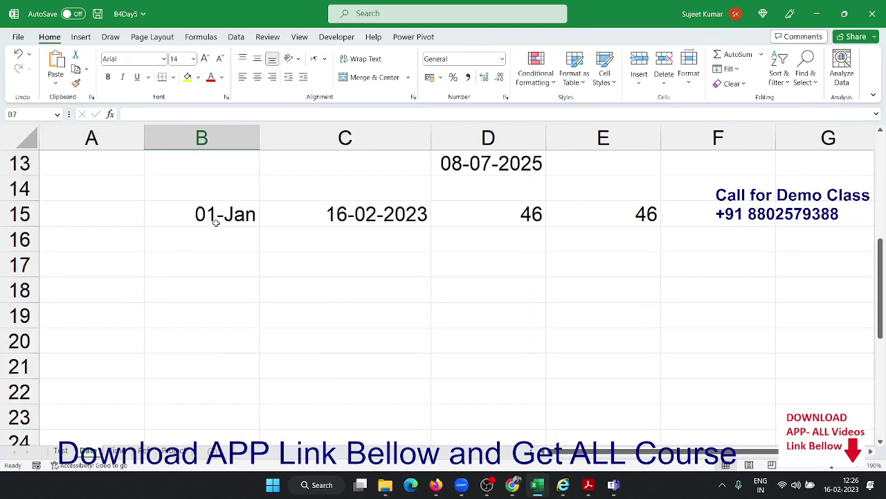
pyautogui.moveTo(216, 222); pyautogui.dragTo(334, 228)
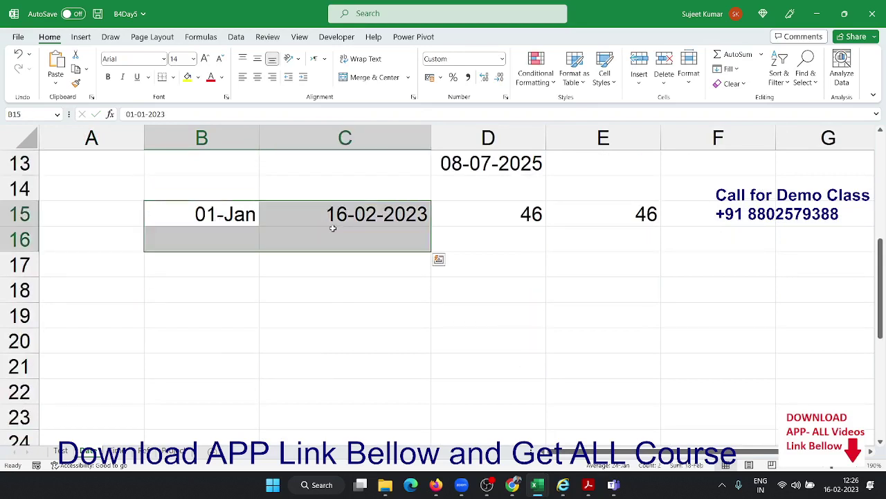
pyautogui.hotkey('ctrl', 'd')
pyautogui.click(345, 236)
pyautogui.click(530, 239)
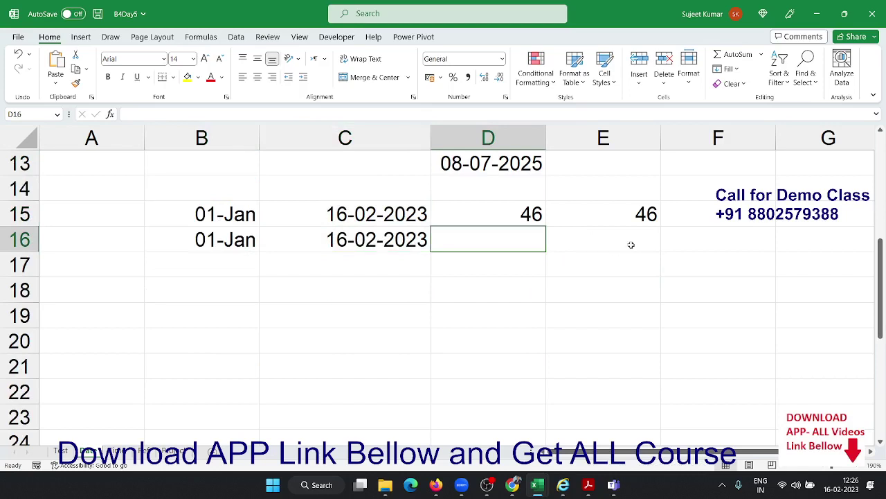
# Type first-pass holiday dates 1/1, 1/23, 1/14 and 2/2 into F14:F17
pyautogui.click(739, 176)
pyautogui.write('1/1')
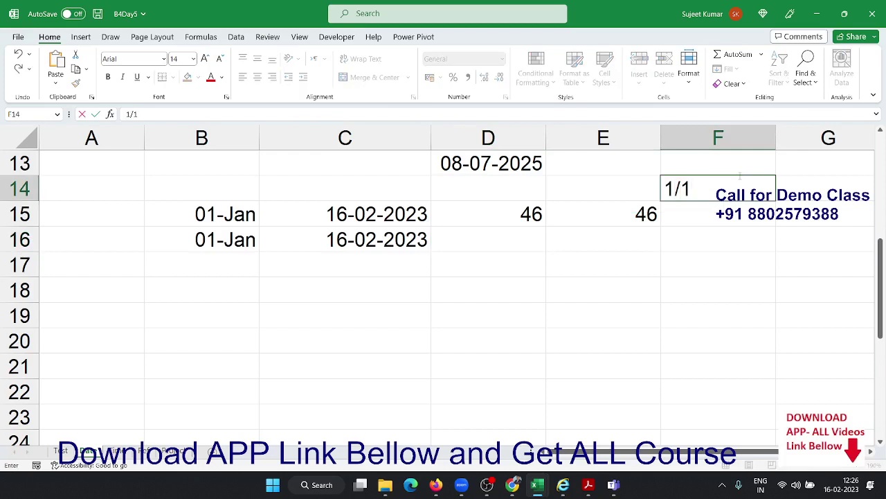
pyautogui.press('Return')
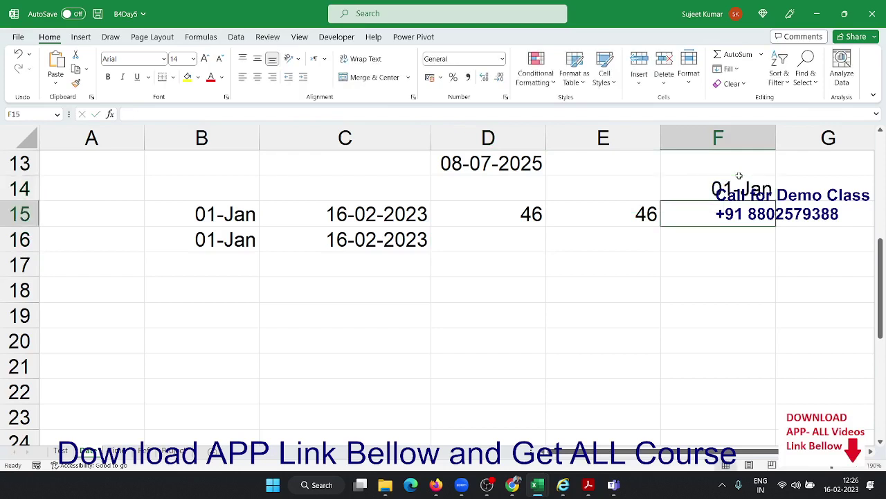
pyautogui.write('1/23')
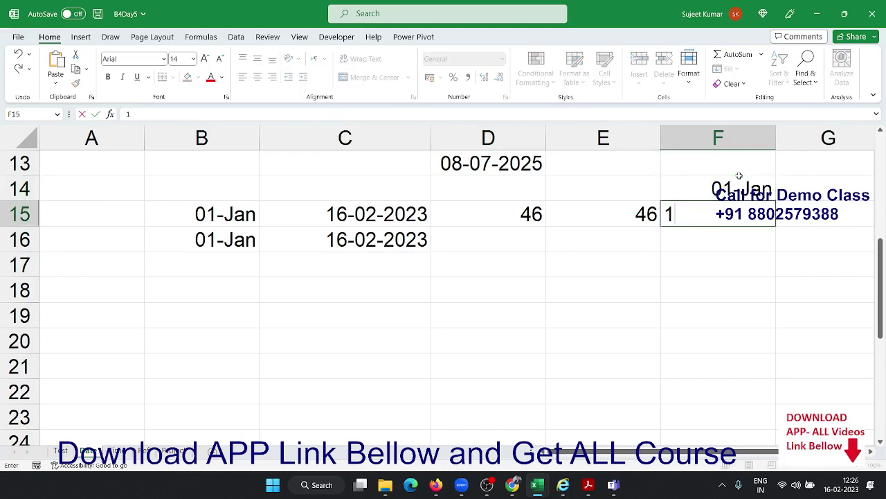
pyautogui.press('Return')
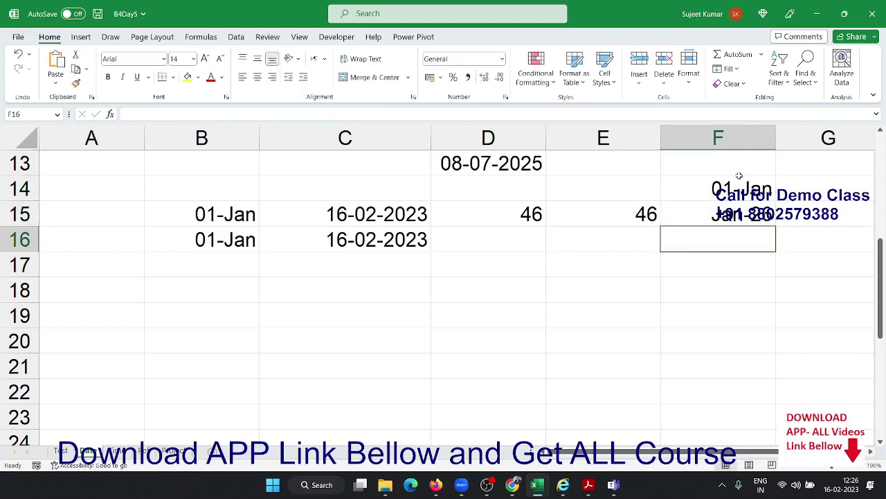
pyautogui.write('3')
pyautogui.press('Escape')
pyautogui.write('1/14')
pyautogui.press('Return')
pyautogui.write('2')
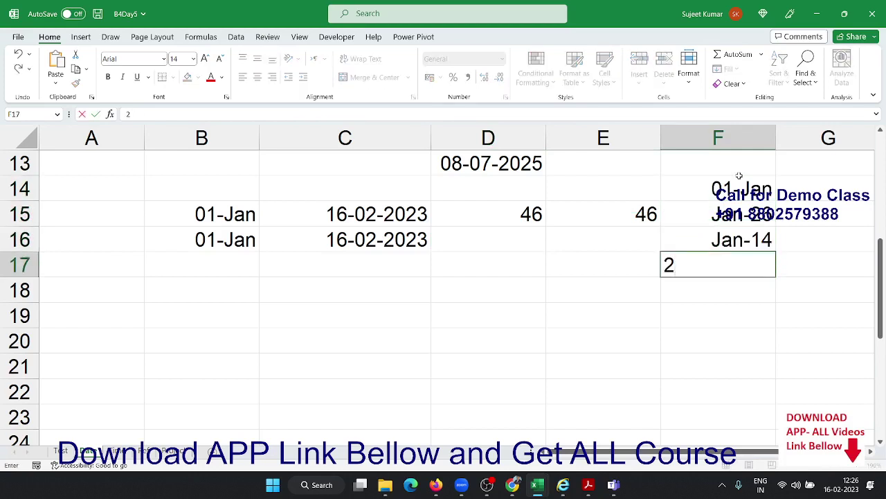
pyautogui.write('/2')
pyautogui.press('Return')
# Correct F16 to 14-Feb-23 in a day-month-year date format
pyautogui.press('Up')
pyautogui.press('Up')
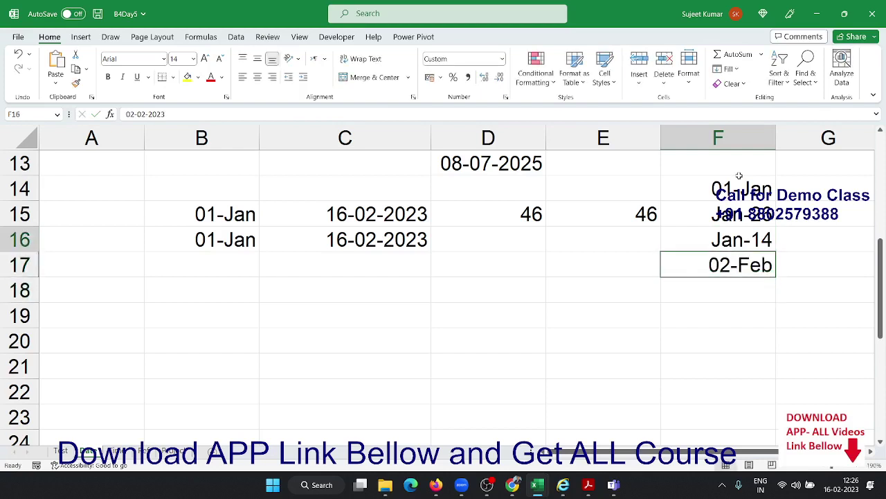
pyautogui.write('1/14')
pyautogui.press('Return')
pyautogui.press('Up')
pyautogui.hotkey('ctrl', 'shift', '3')
pyautogui.press('Up')
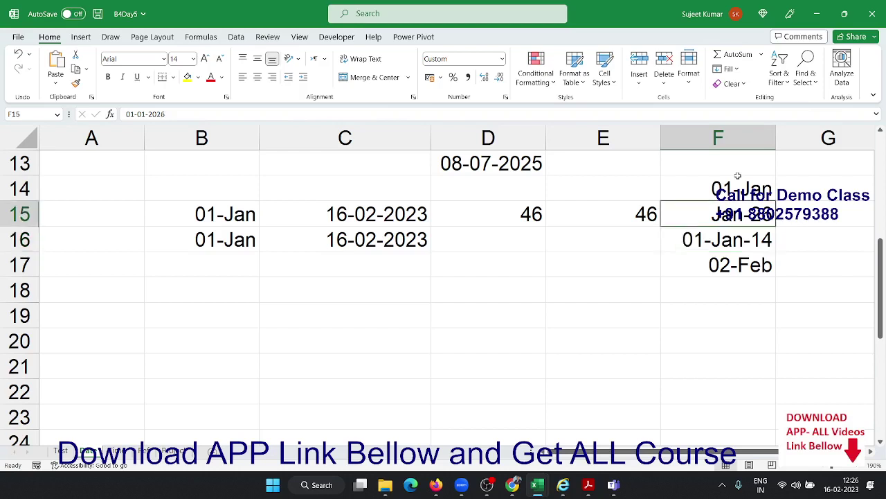
pyautogui.press('Up')
pyautogui.press('Down')
pyautogui.press('Down')
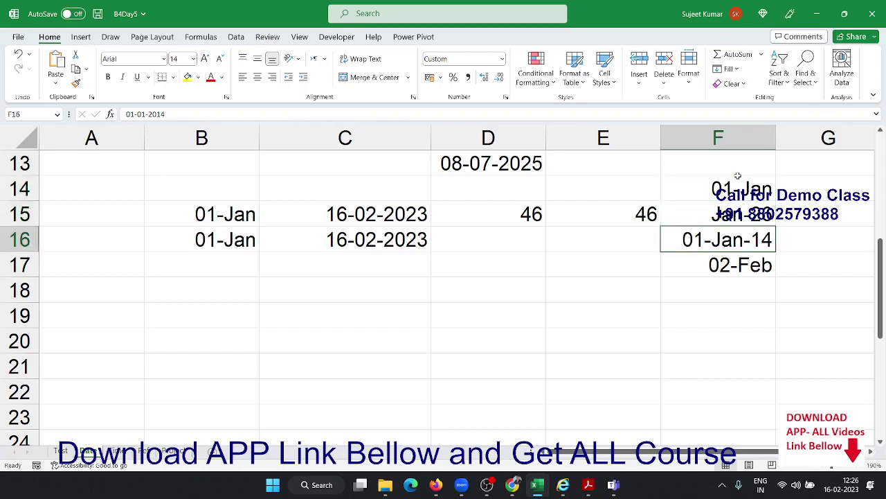
pyautogui.write('2/')
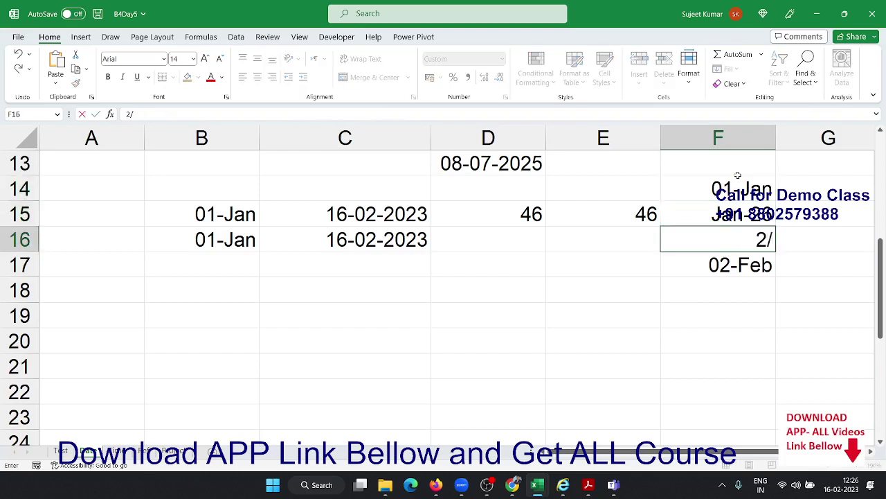
pyautogui.write('2')
pyautogui.press('BackSpace')
pyautogui.press('BackSpace')
pyautogui.press('BackSpace')
pyautogui.write('14/2')
pyautogui.press('Return')
pyautogui.press('Up')
pyautogui.press('Up')
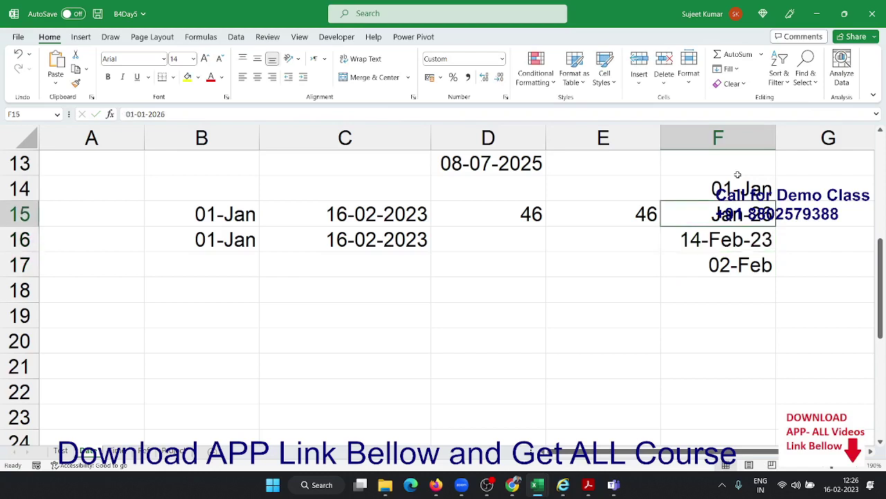
# Apply dd-mmm-yy format to F14:F17 and correct F15 to 26-Jan-23
pyautogui.click(737, 174)
pyautogui.hotkey('shift', 'Down')
pyautogui.hotkey('shift', 'Down')
pyautogui.hotkey('shift', 'Down')
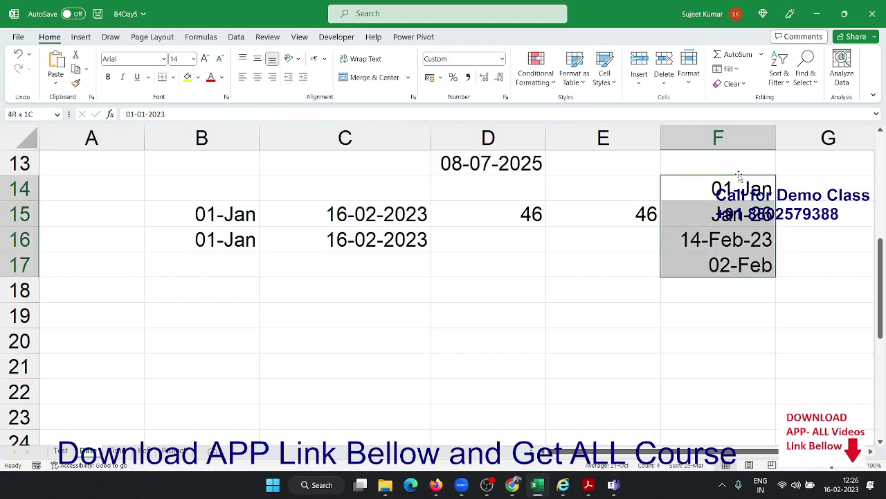
pyautogui.hotkey('ctrl', 'shift', '3')
pyautogui.click(740, 174)
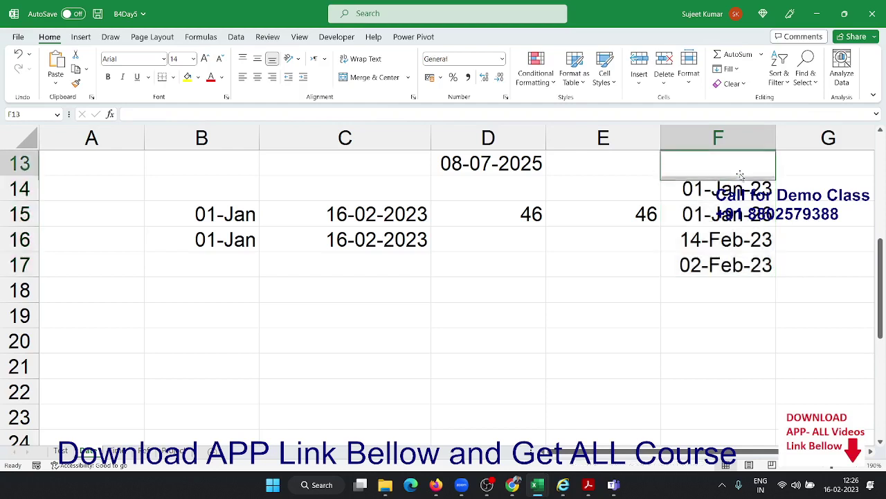
pyautogui.press('Down')
pyautogui.press('Down')
pyautogui.write('1/')
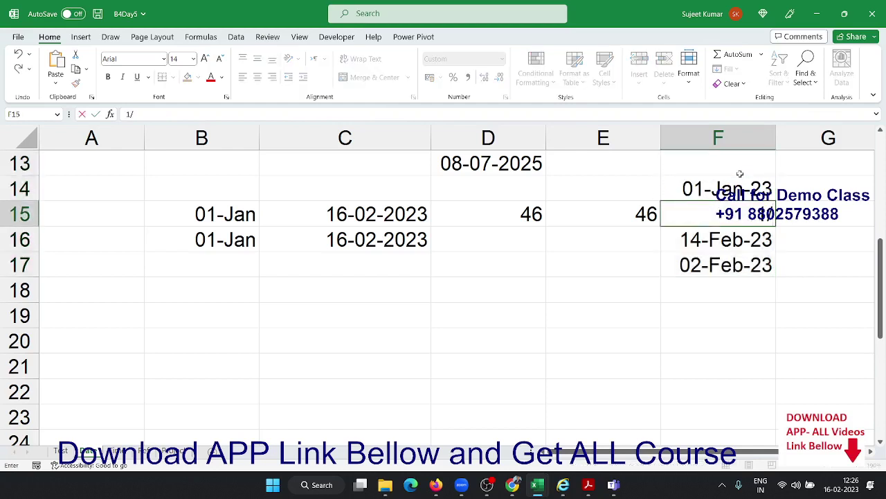
pyautogui.press('Escape')
pyautogui.write('26/1')
pyautogui.press('Return')
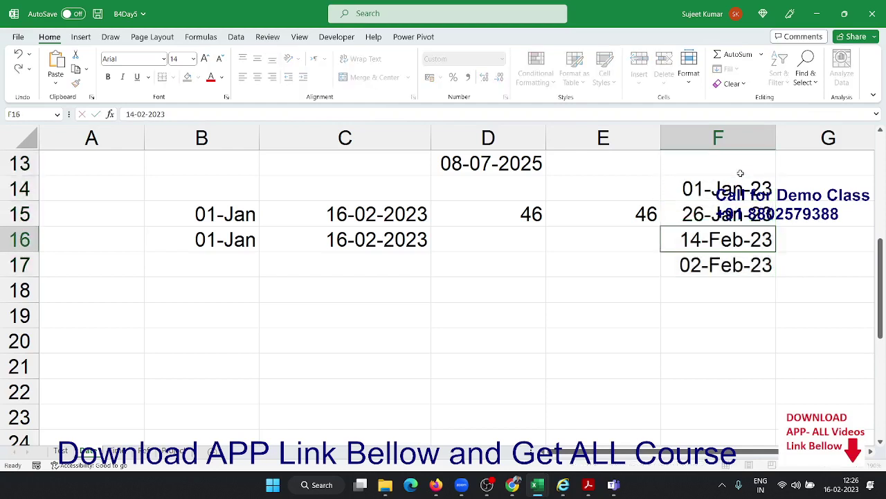
pyautogui.press('Up')
# In D16 enter =NETWORKDAYS(B16,C16,F14:F17), giving 31 workdays
pyautogui.click(517, 228)
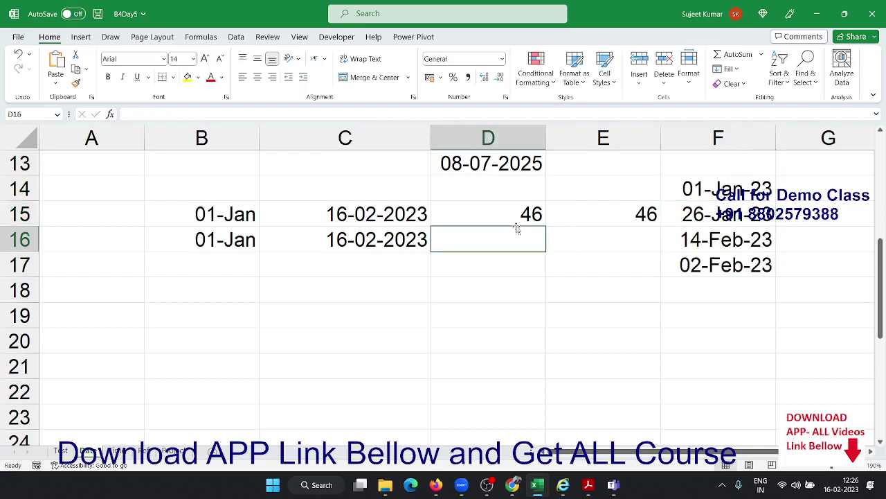
pyautogui.write('=net')
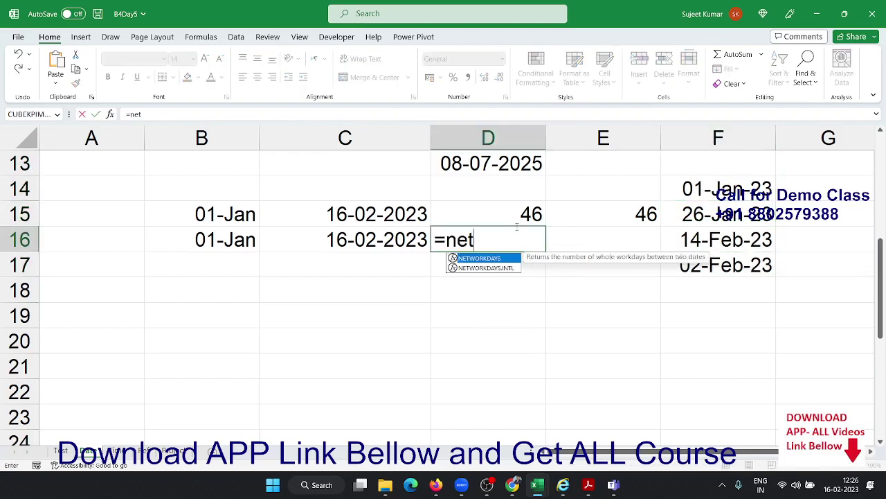
pyautogui.press('Tab')
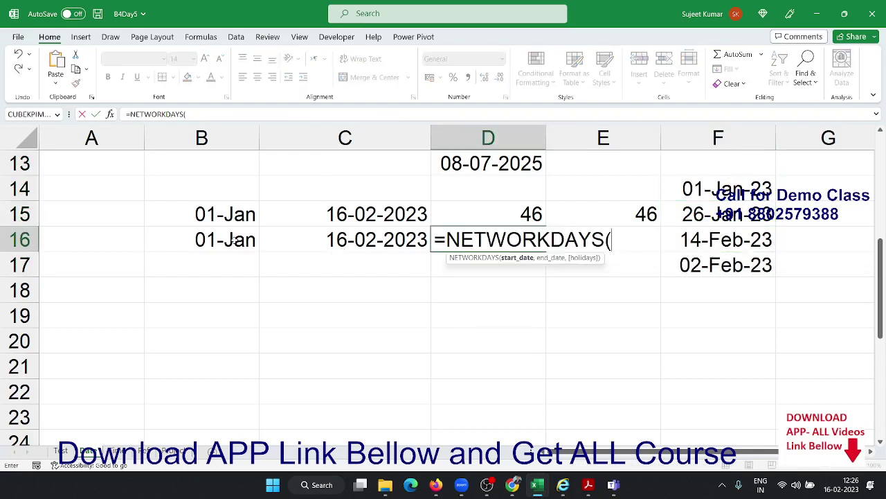
pyautogui.click(233, 240)
pyautogui.write(',')
pyautogui.click(349, 241)
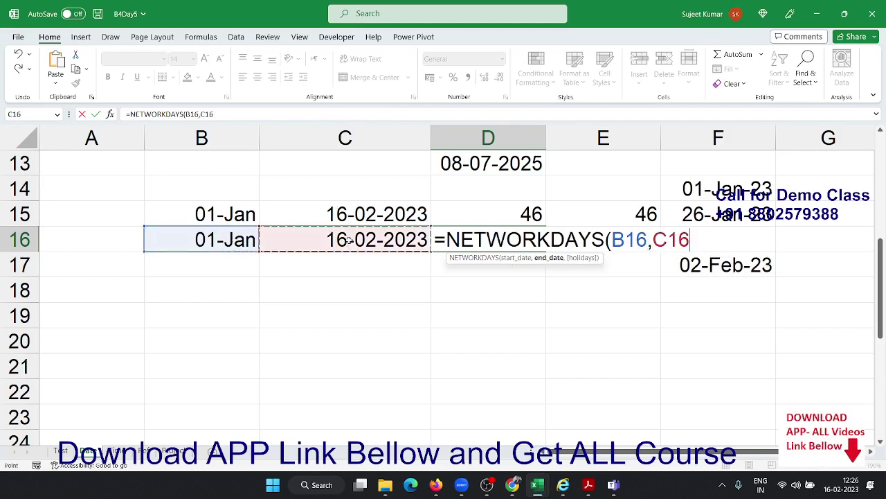
pyautogui.write(',')
pyautogui.moveTo(703, 182); pyautogui.dragTo(712, 262)
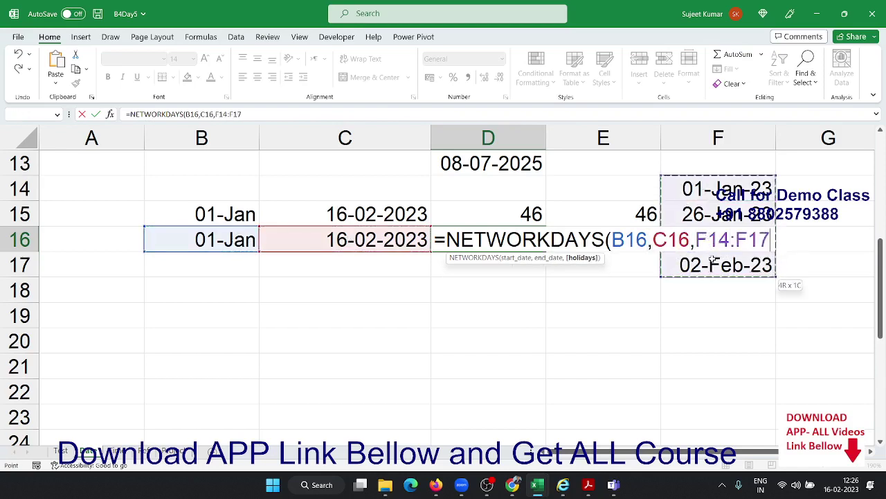
pyautogui.press('Return')
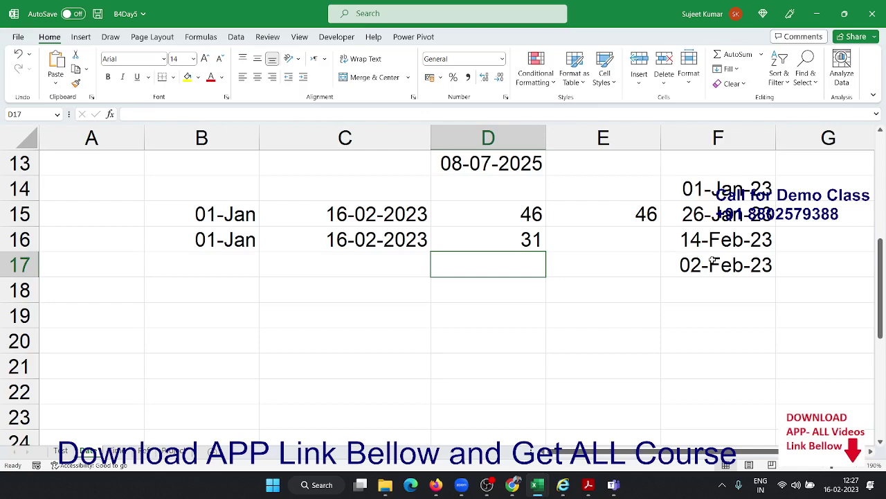
pyautogui.press('Up')
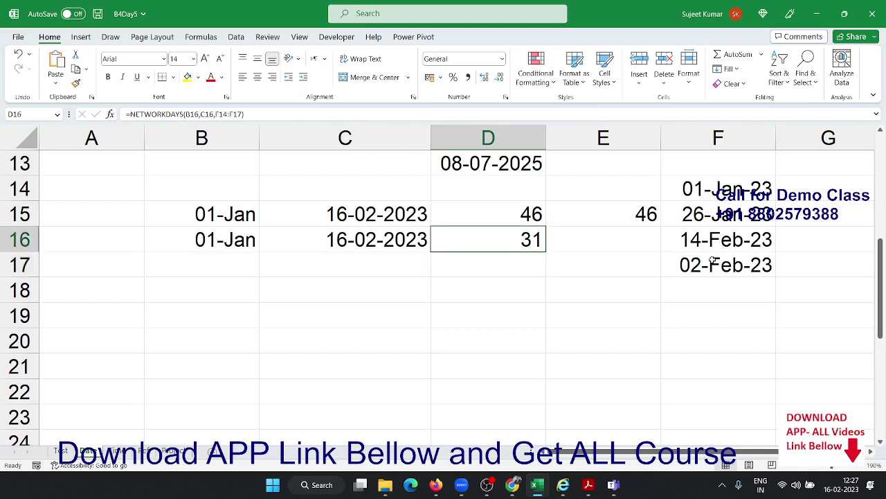
# In D17 enter =NETWORKDAYS.INTL(B16,C16,11,F14:F16) for Sunday-only weekends, giving 38 workdays
pyautogui.press('Down')
pyautogui.write('=net')
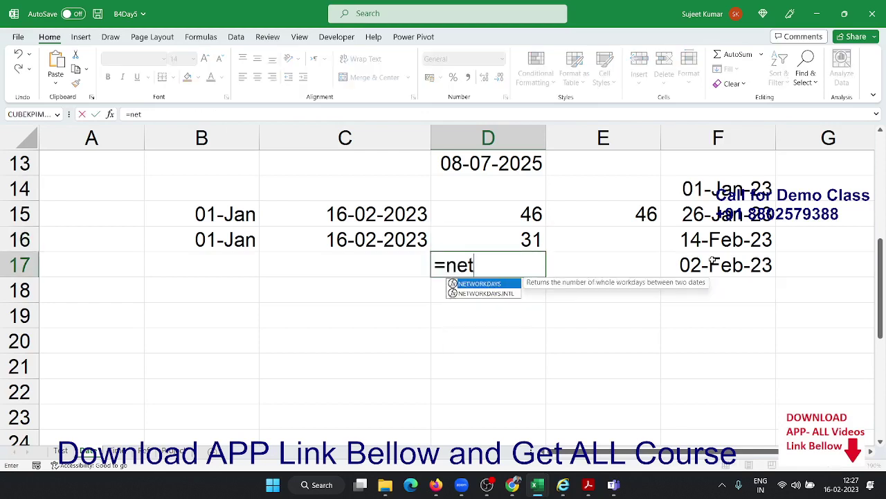
pyautogui.press('Down')
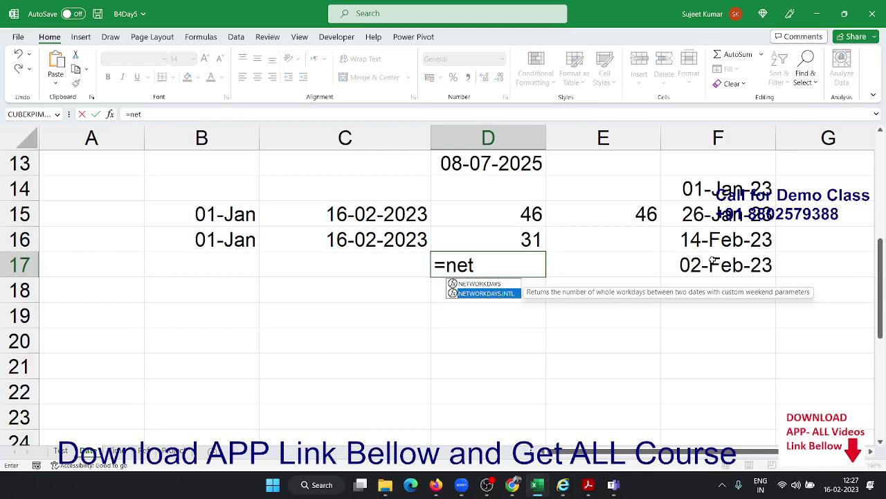
pyautogui.press('Tab')
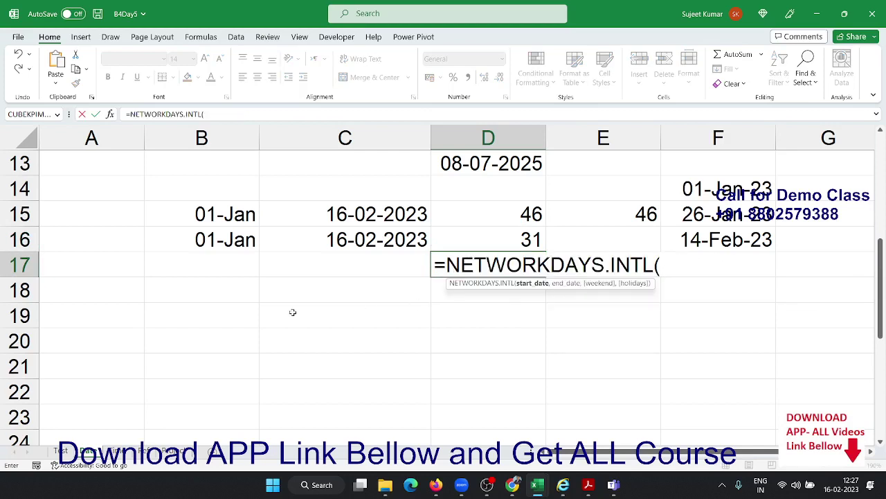
pyautogui.click(199, 237)
pyautogui.write(',')
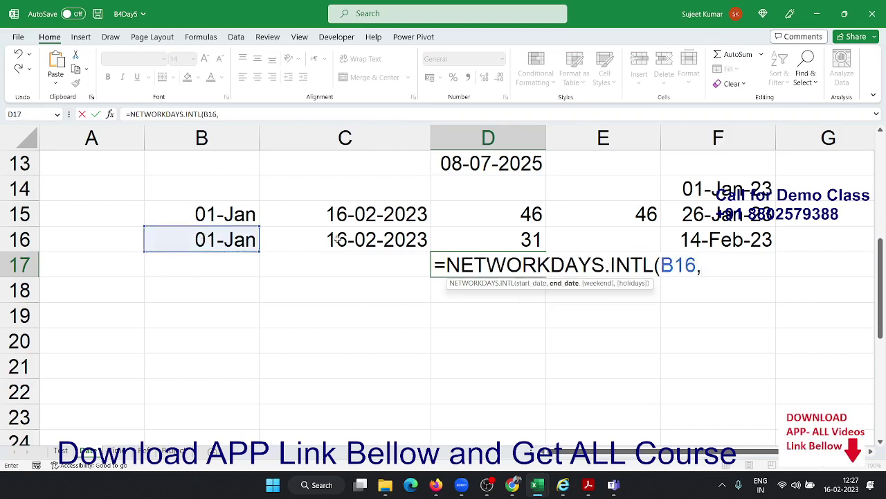
pyautogui.click(335, 239)
pyautogui.write(',')
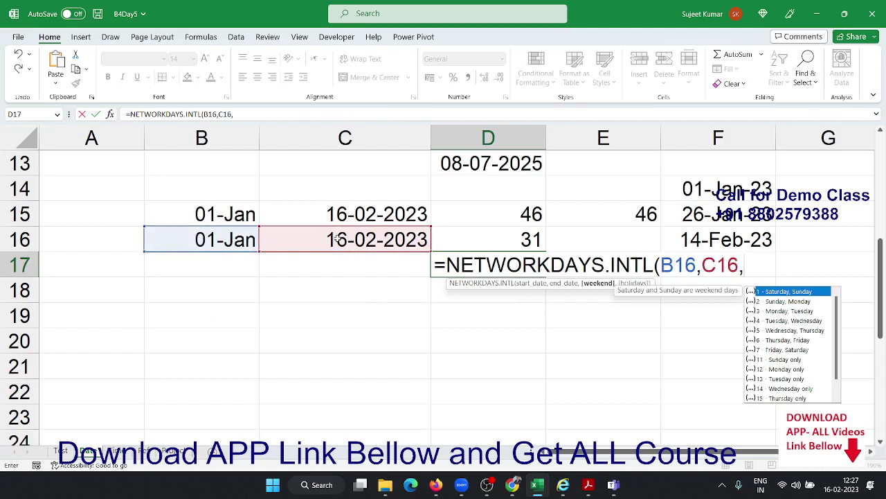
pyautogui.press('Down')
pyautogui.press('Down')
pyautogui.press('Down')
pyautogui.press('Down')
pyautogui.press('Down')
pyautogui.press('Down')
pyautogui.press('Down')
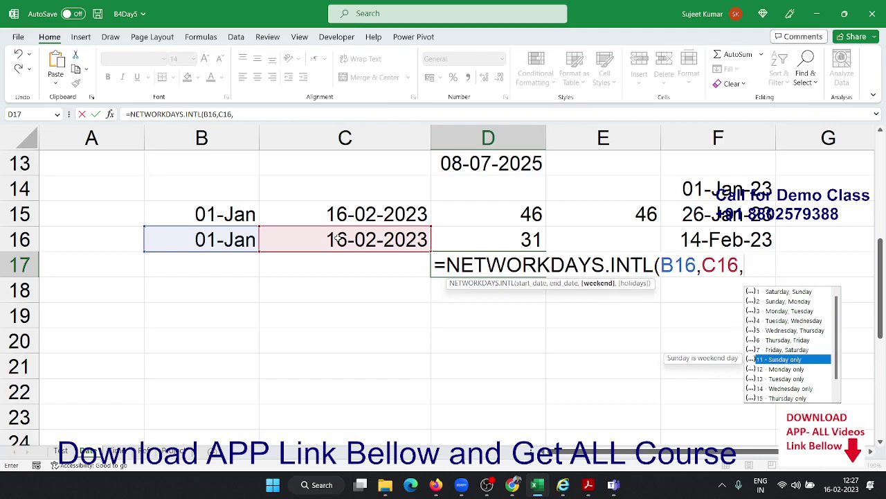
pyautogui.write('11')
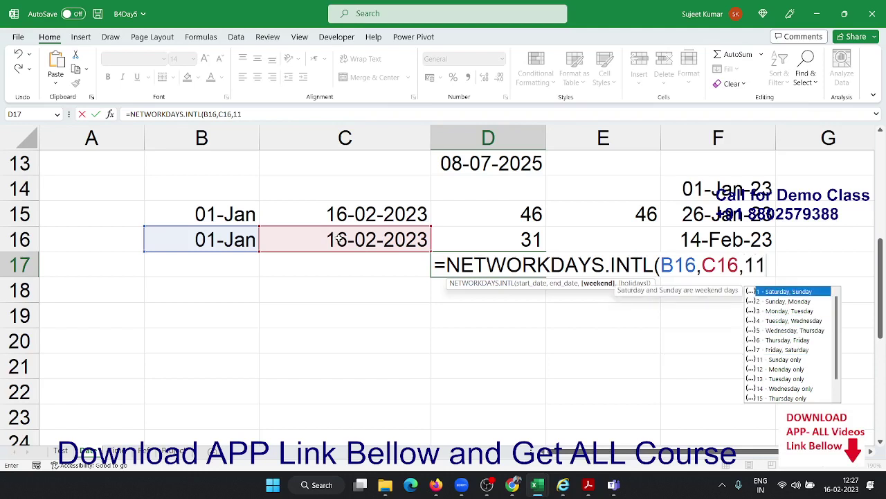
pyautogui.write(',')
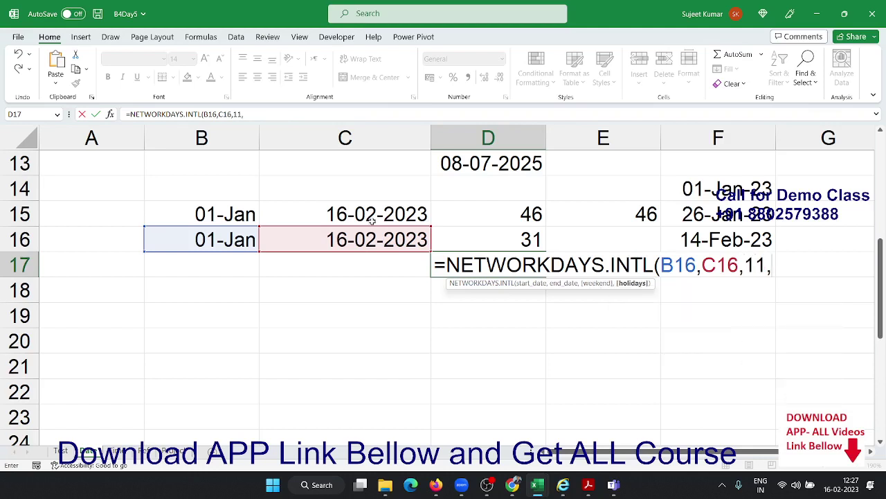
pyautogui.click(714, 188)
pyautogui.moveTo(714, 188); pyautogui.dragTo(727, 231)
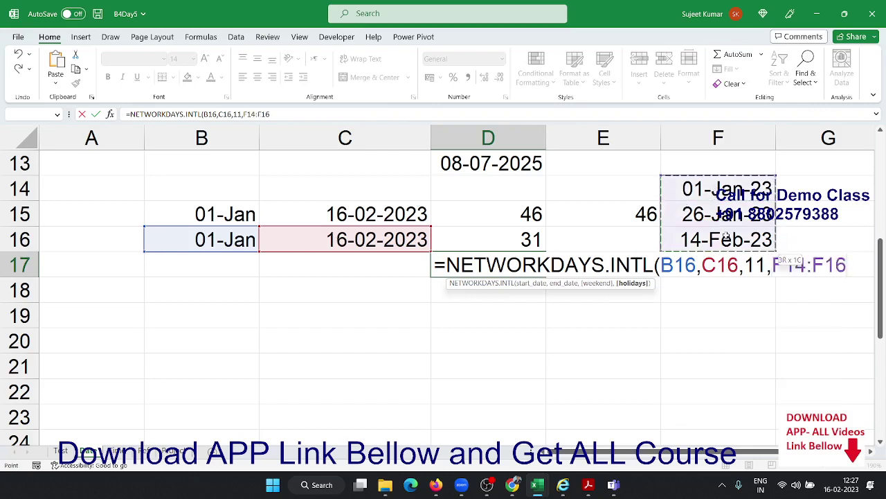
pyautogui.press('Return')
pyautogui.press('Up')
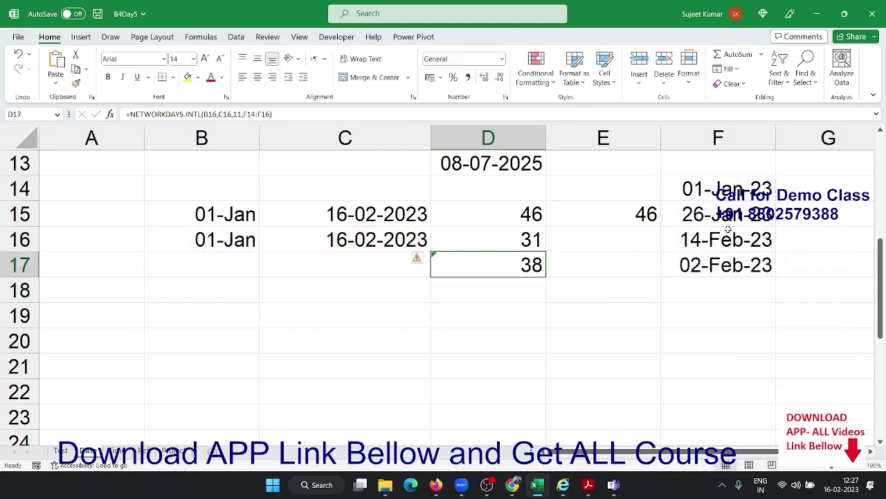
pyautogui.press('Left')
pyautogui.press('Left')
pyautogui.press('Up')
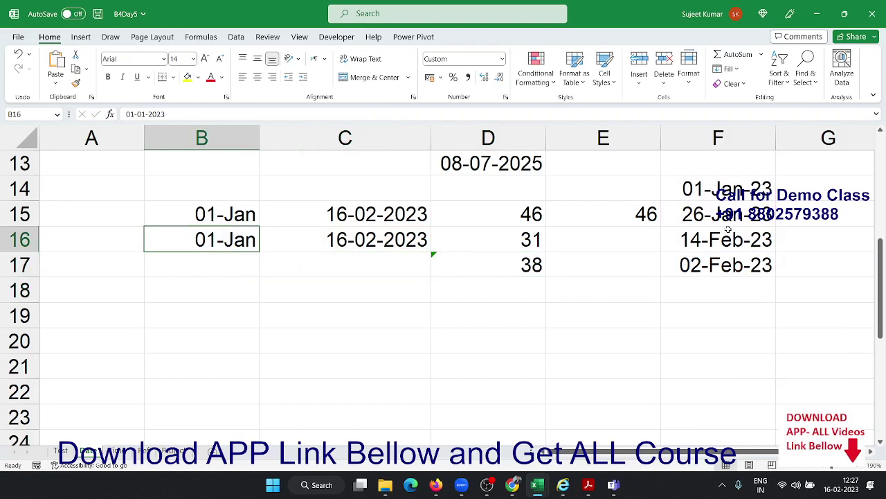
# Enter today's date 16-02-2023 in B19 with Ctrl+; and the number 15 in C19
pyautogui.press('Down')
pyautogui.press('Down')
pyautogui.press('Down')
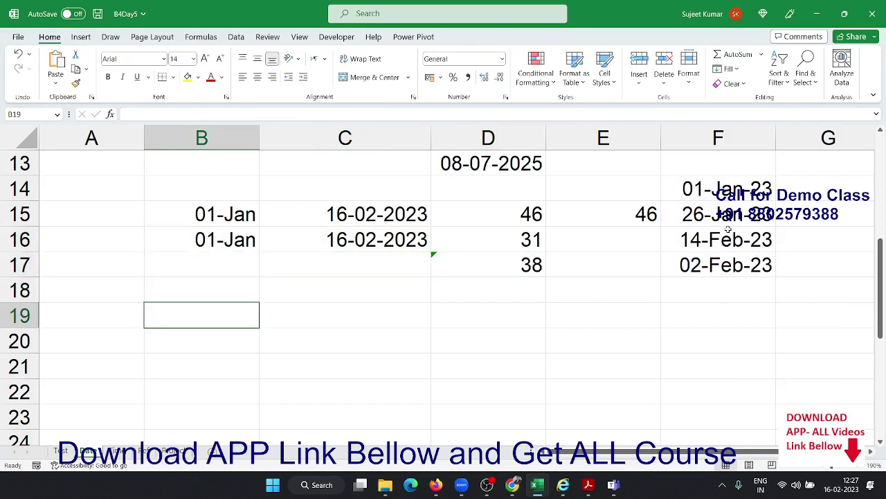
pyautogui.hotkey('ctrl', ';')
pyautogui.press('Tab')
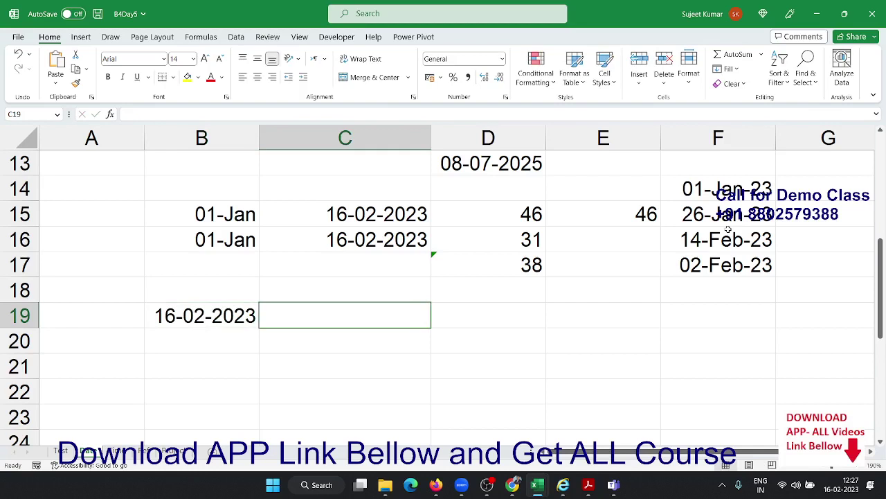
pyautogui.write('15')
pyautogui.press('Tab')
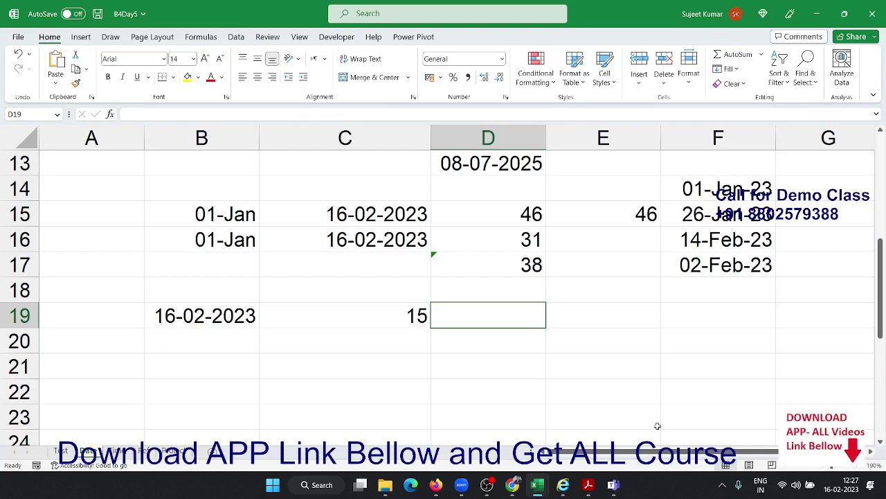
# In D19 enter =WORKDAY.INTL(B19,C19,11,F14:F17) with Sunday-only weekends and F14:F17 holidays
pyautogui.write('=wo')
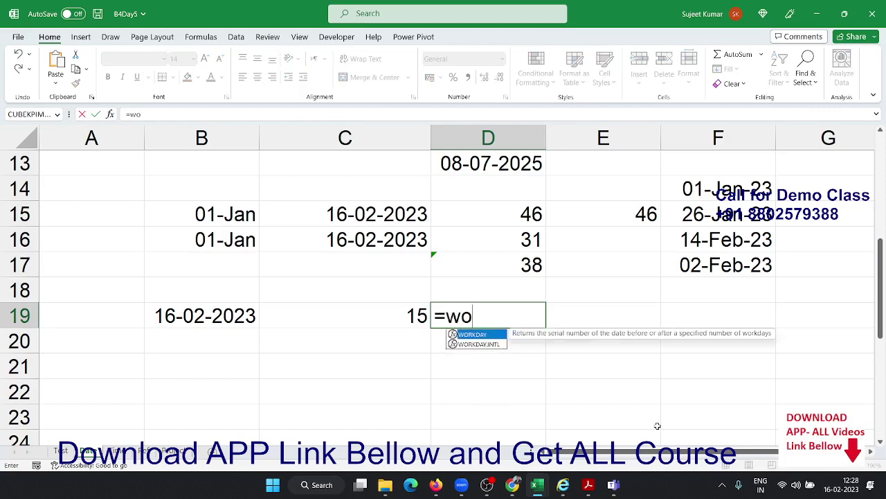
pyautogui.press('Down')
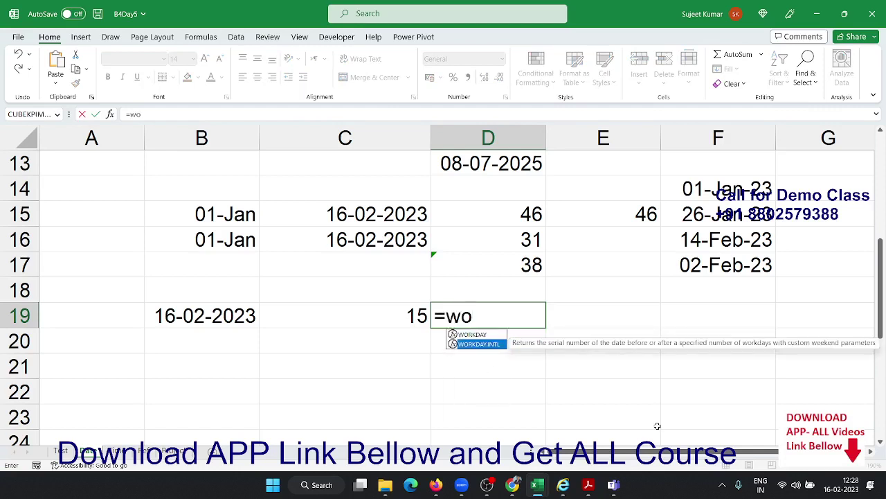
pyautogui.press('Tab')
pyautogui.click(254, 321)
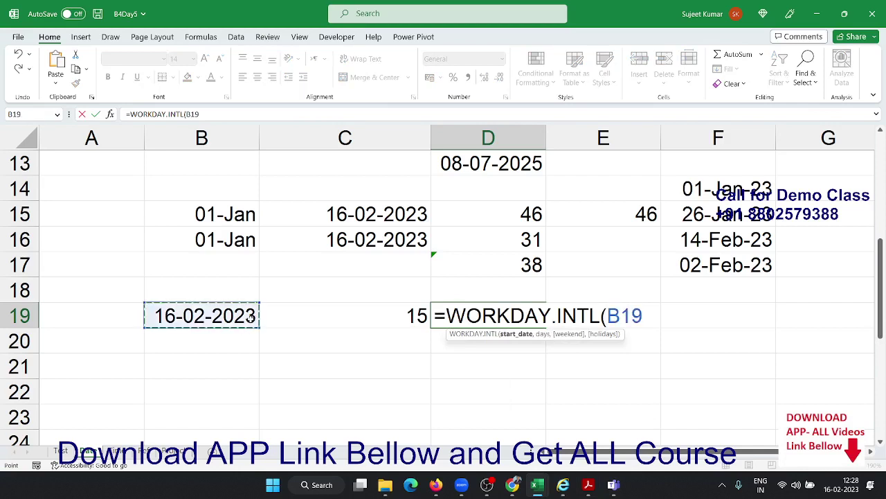
pyautogui.write(',')
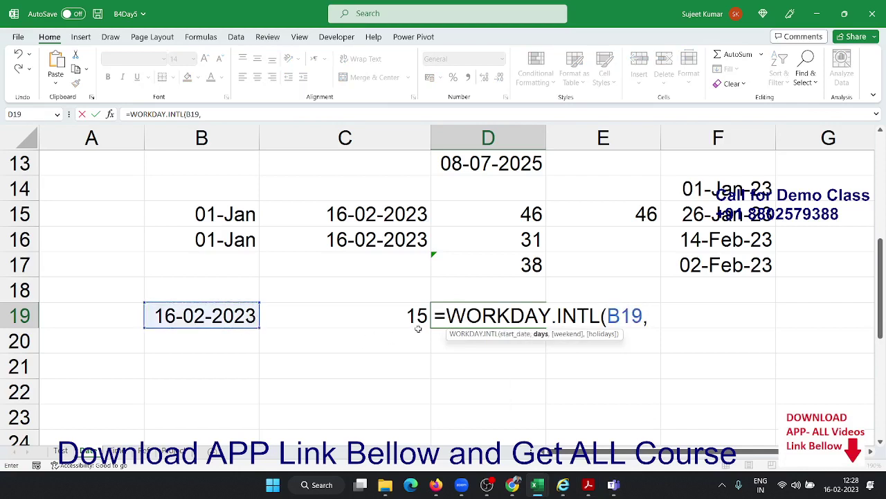
pyautogui.click(419, 319)
pyautogui.write(',')
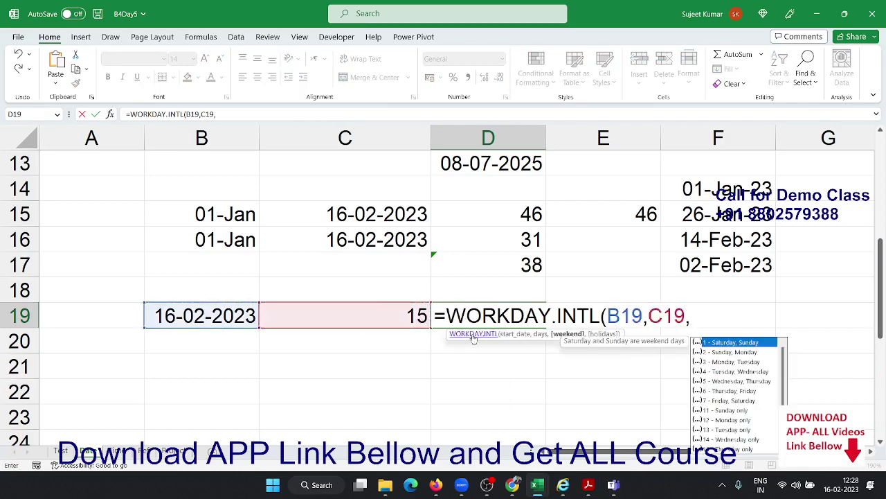
pyautogui.press('Down')
pyautogui.press('Down')
pyautogui.press('Down')
pyautogui.press('Down')
pyautogui.press('Down')
pyautogui.press('Down')
pyautogui.press('Down')
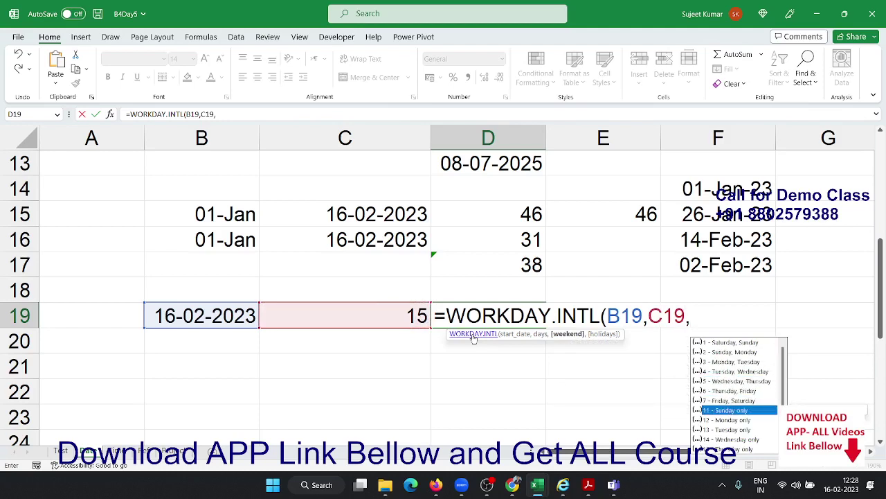
pyautogui.press('Tab')
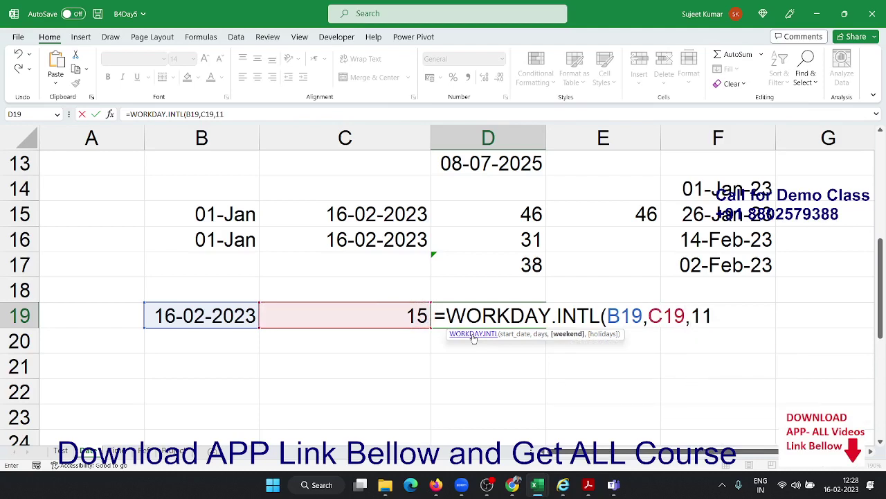
pyautogui.write(',')
pyautogui.moveTo(684, 189); pyautogui.dragTo(700, 261)
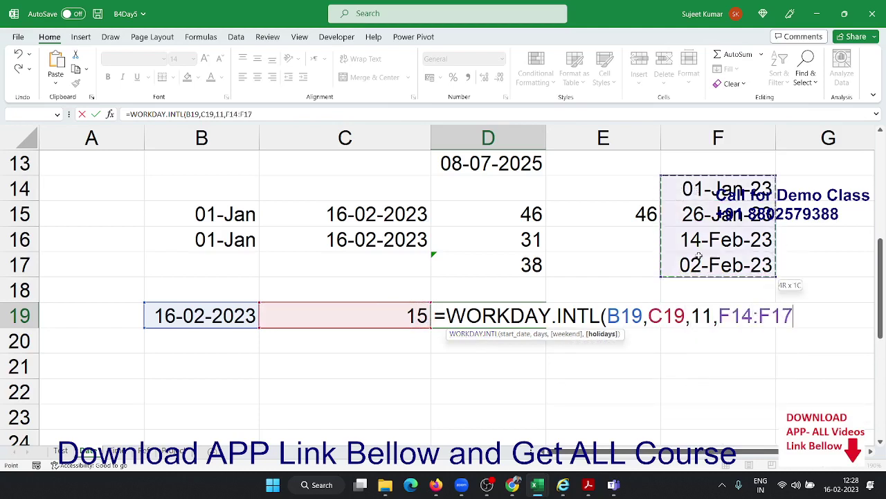
pyautogui.press('Return')
# Format D19 as a date showing 06-Mar-23, then switch to another worksheet
pyautogui.press('Up')
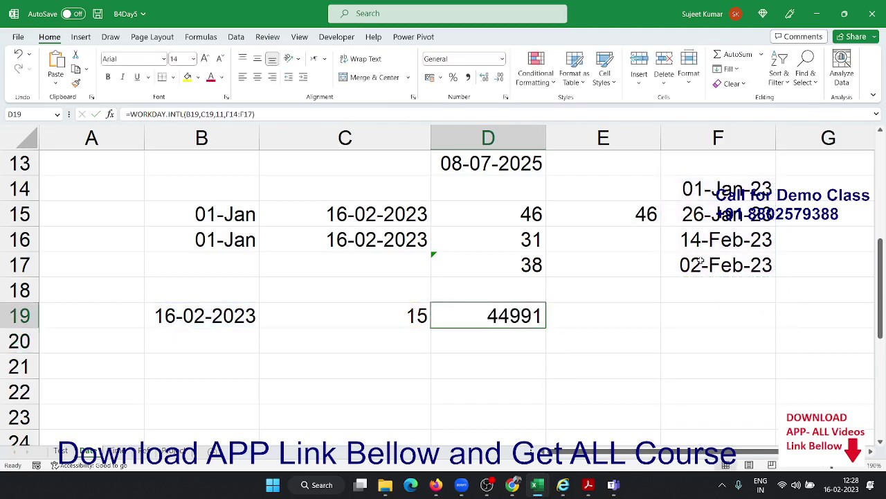
pyautogui.hotkey('ctrl', 'shift', '3')
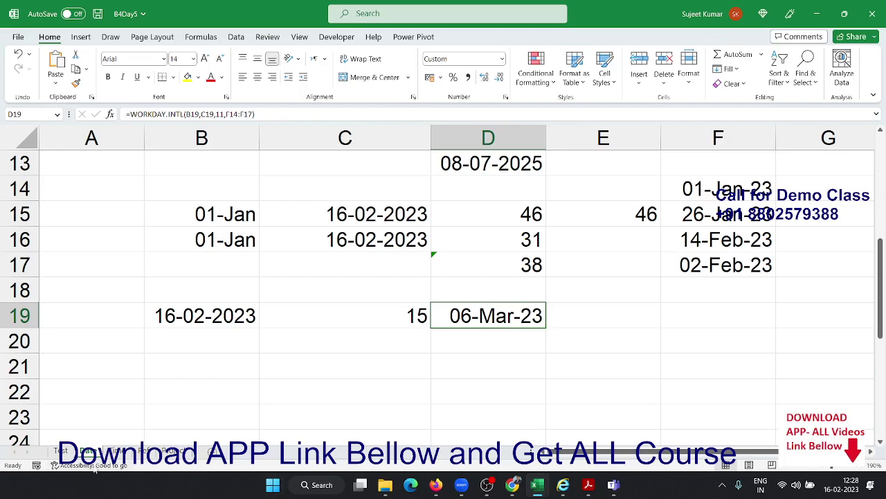
pyautogui.click(119, 452)
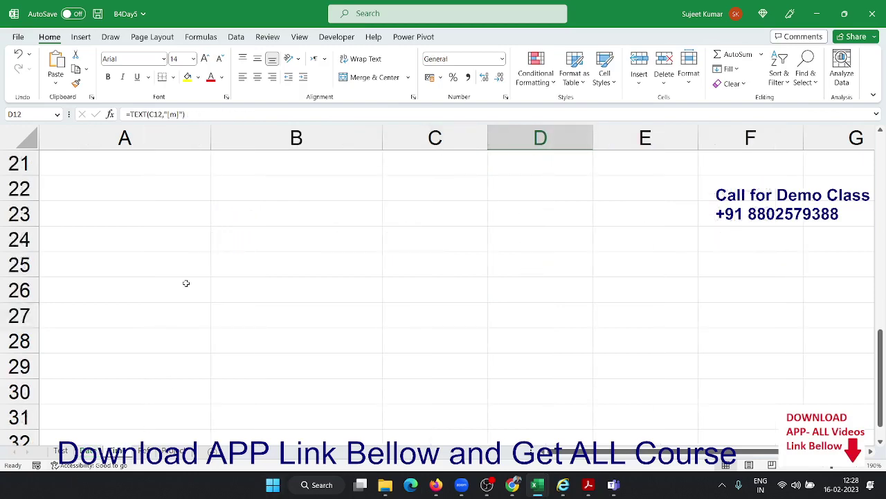
# Clear the whole sheet and enter =NOW() in A2
pyautogui.scroll(7, 186, 283)
pyautogui.click(23, 138)
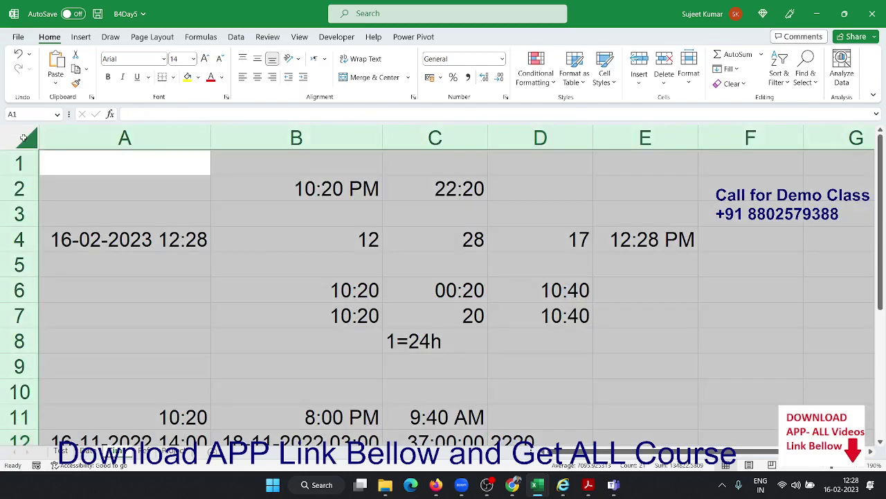
pyautogui.hotkey('ctrl', '-')
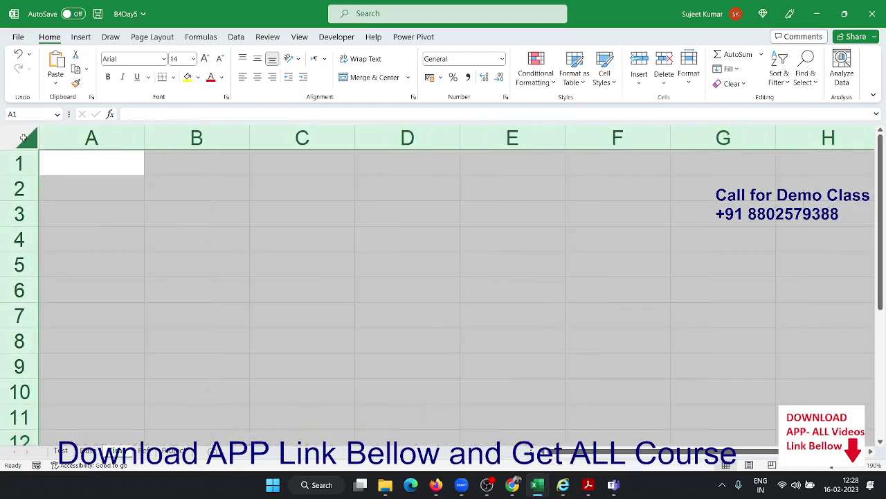
pyautogui.press('Down')
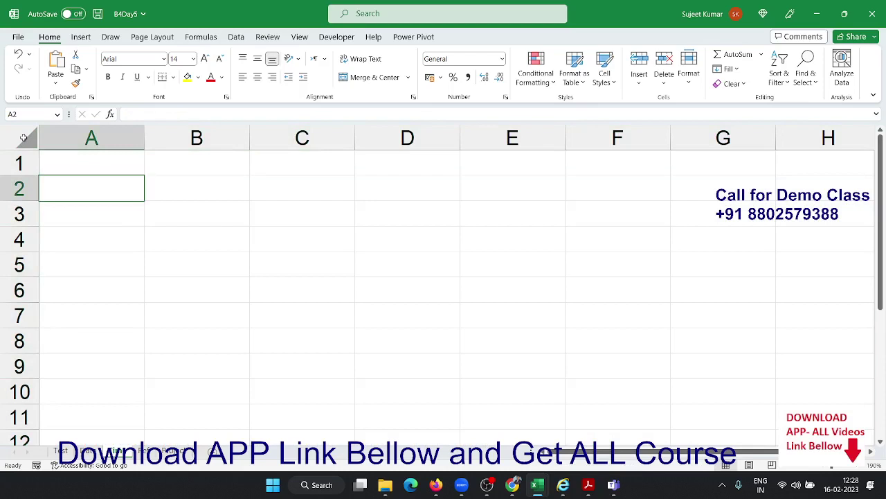
pyautogui.write('=now')
pyautogui.press('Tab')
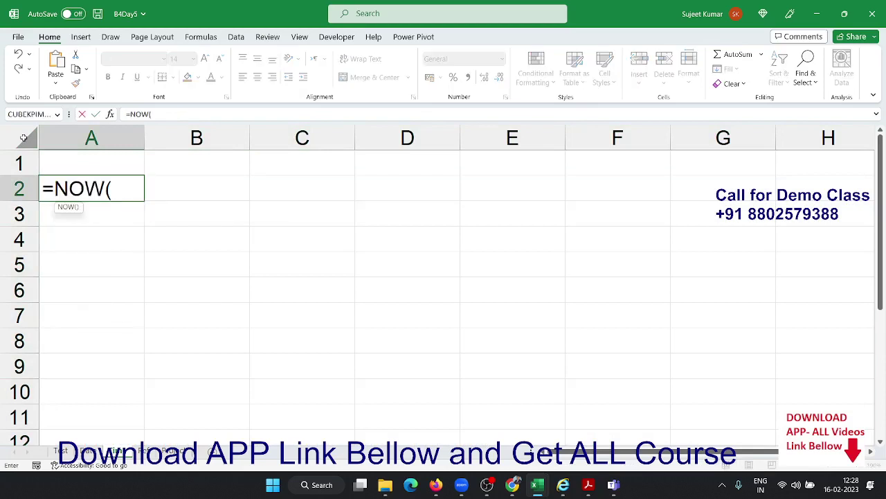
pyautogui.press('Return')
pyautogui.press('Up')
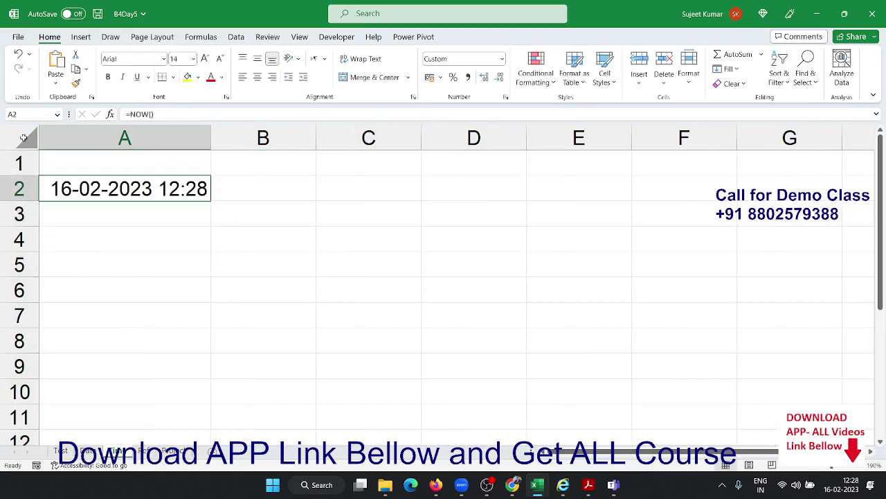
# Extract hour, minute and second from A2 with =HOUR(A2), =MINUTE(A2), =SECOND(A2) in B2:D2
pyautogui.press('Right')
pyautogui.write('=ho')
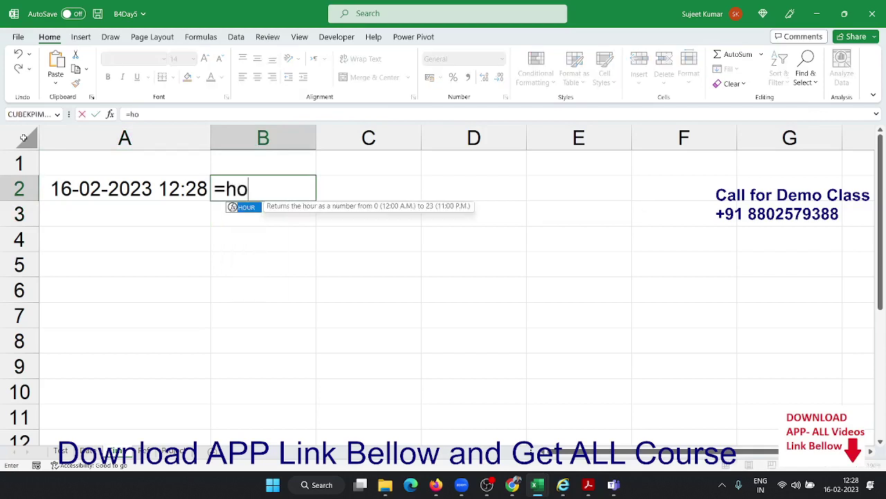
pyautogui.press('Tab')
pyautogui.hotkey('ctrl', 'Return')
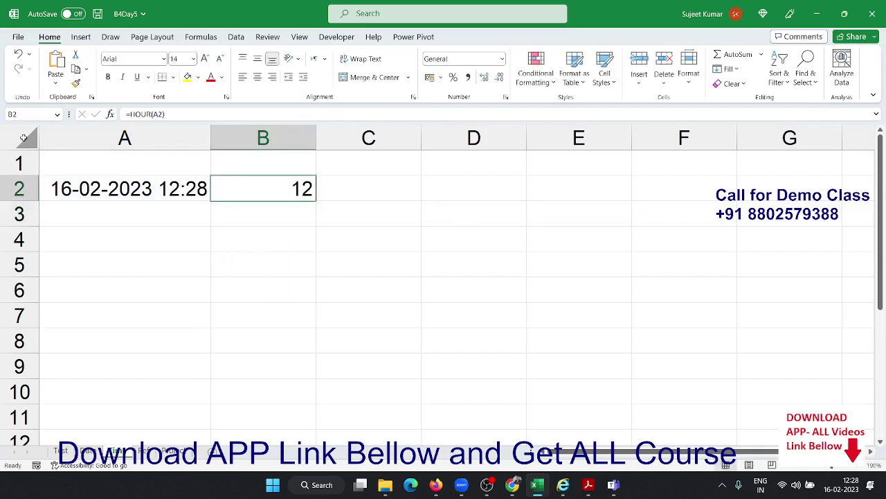
pyautogui.press('Right')
pyautogui.write('=min')
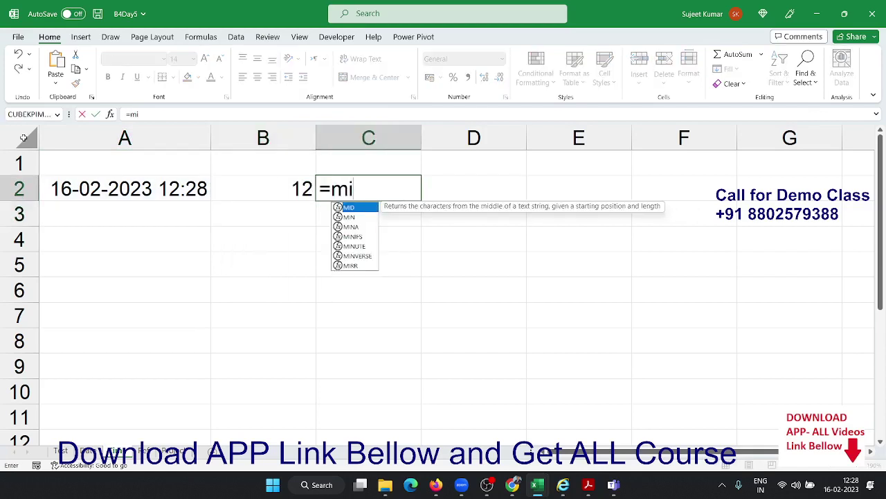
pyautogui.press('Down')
pyautogui.press('Down')
pyautogui.press('Down')
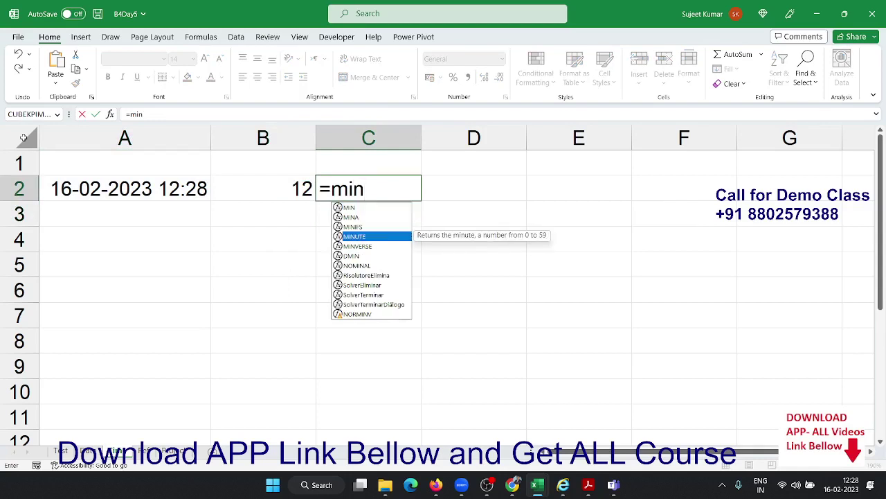
pyautogui.press('Tab')
pyautogui.press('Left')
pyautogui.press('Left')
pyautogui.press('Return')
pyautogui.press('Up')
pyautogui.press('Right')
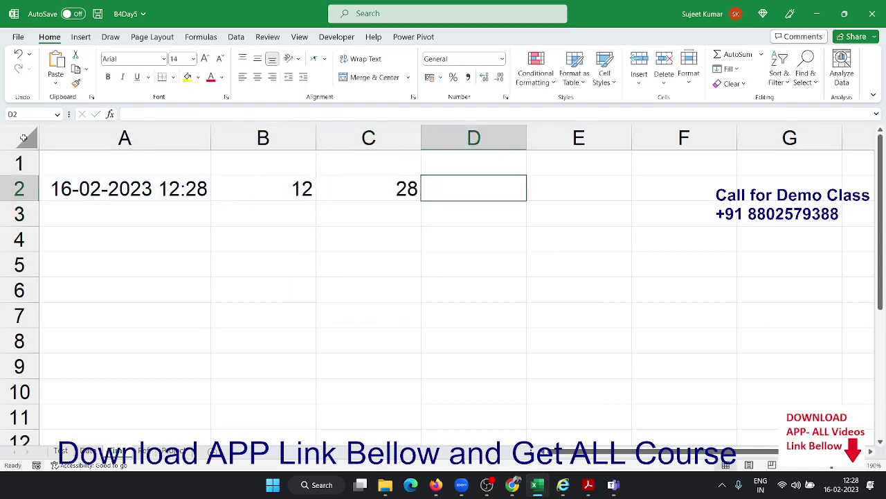
pyautogui.write('=sec')
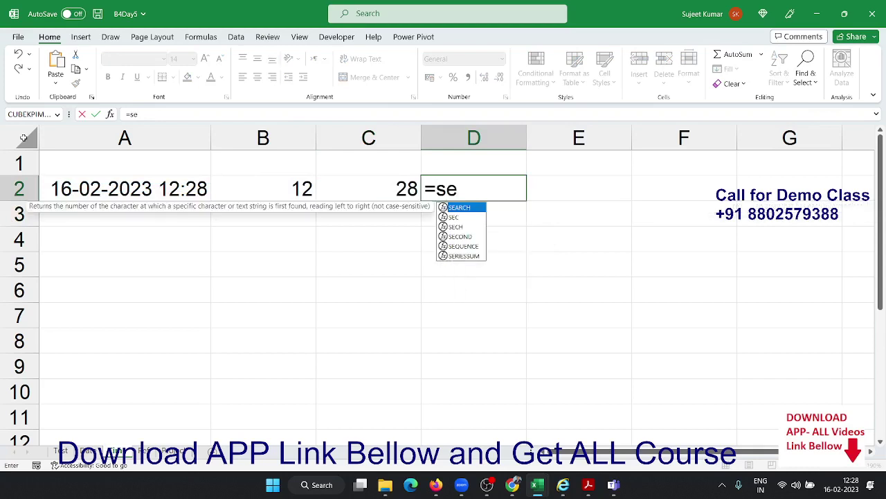
pyautogui.press('Down')
pyautogui.press('Down')
pyautogui.press('Tab')
pyautogui.press('Left')
pyautogui.press('Left')
pyautogui.press('Left')
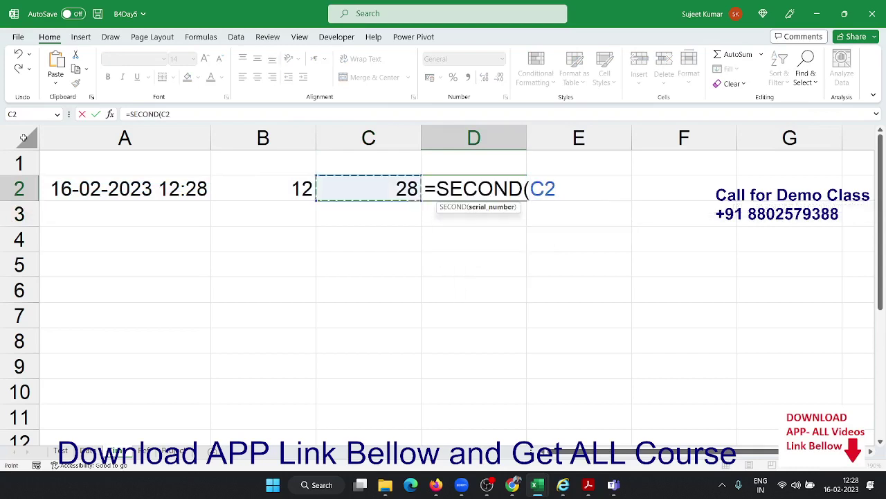
pyautogui.press('Return')
pyautogui.press('Up')
# In E2 enter =TIME(B2,C2,D2) to recombine the parts, showing 12:29 PM
pyautogui.press('Right')
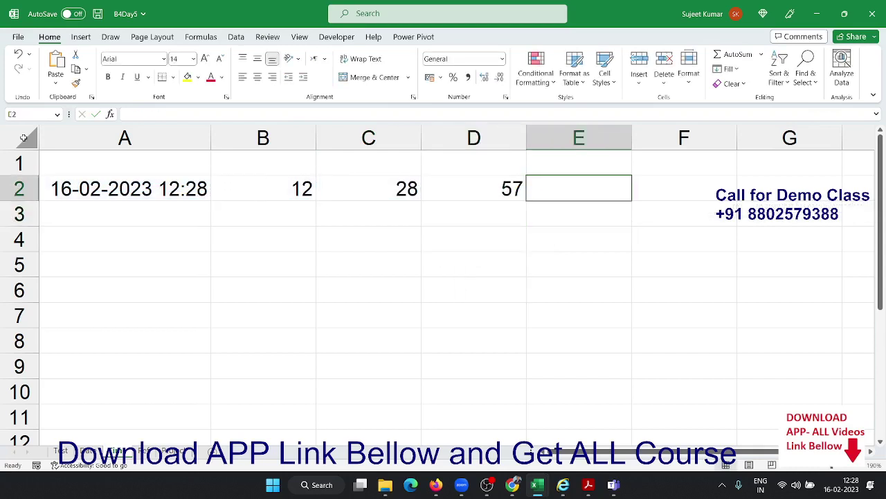
pyautogui.write('=tim')
pyautogui.press('Tab')
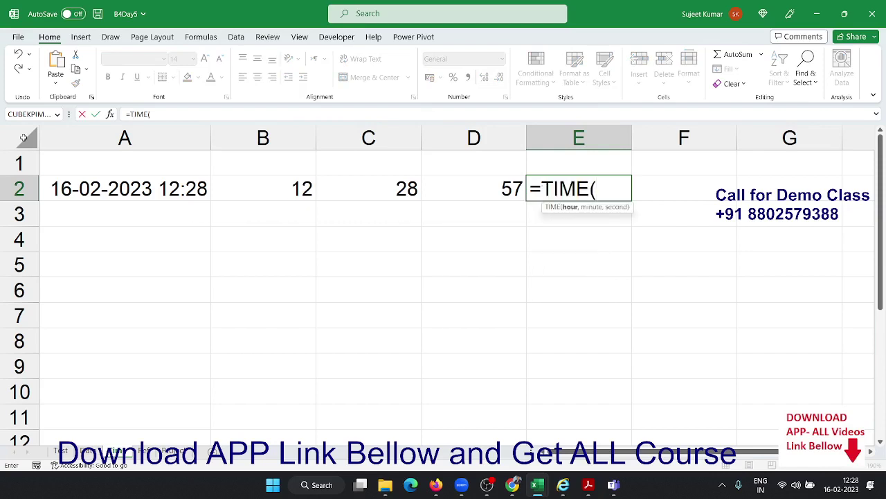
pyautogui.press('Left')
pyautogui.press('Left')
pyautogui.press('Left')
pyautogui.write(',')
pyautogui.press('Left')
pyautogui.press('Left')
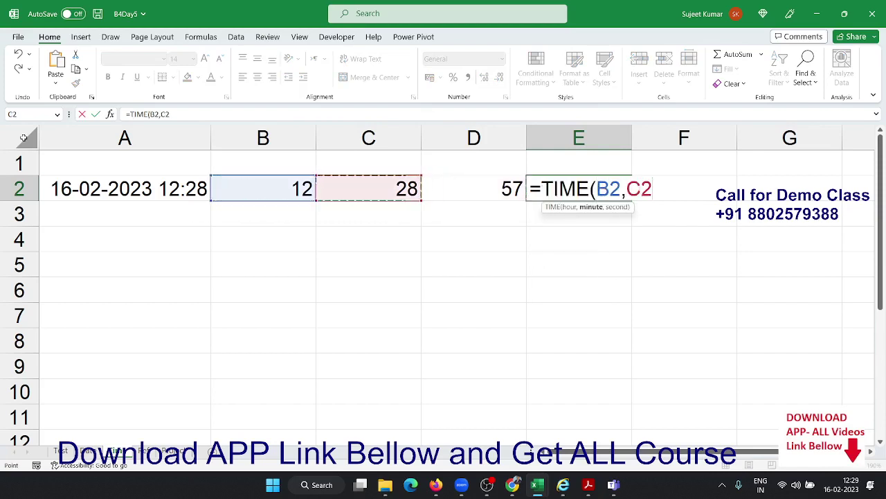
pyautogui.write(',')
pyautogui.press('Left')
pyautogui.press('Right')
pyautogui.press('Left')
pyautogui.press('Return')
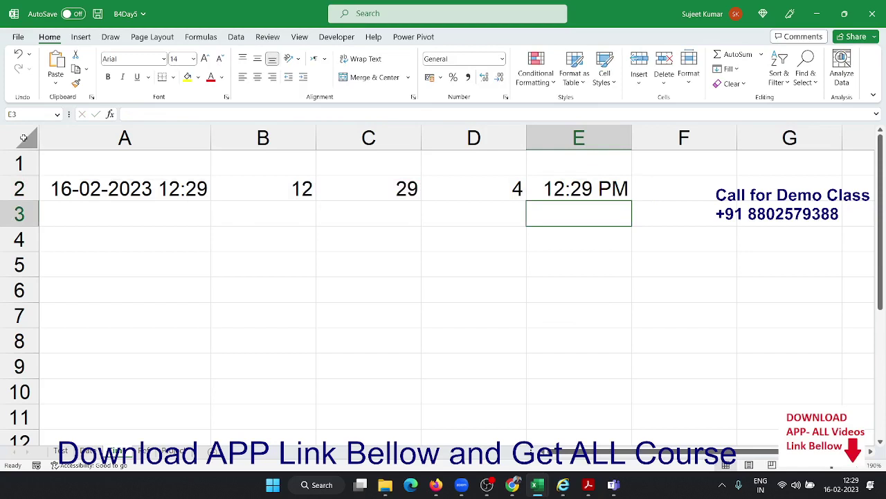
pyautogui.press('Left')
pyautogui.press('Left')
pyautogui.press('Left')
# Enter 10:30 in B4, 0:40 in C4, and =B4+C4 in D4, giving 11:10
pyautogui.press('Down')
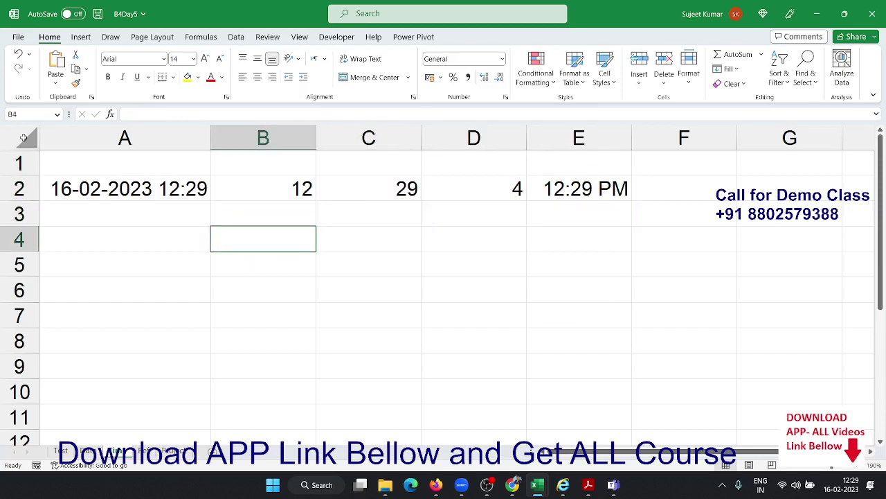
pyautogui.write('10')
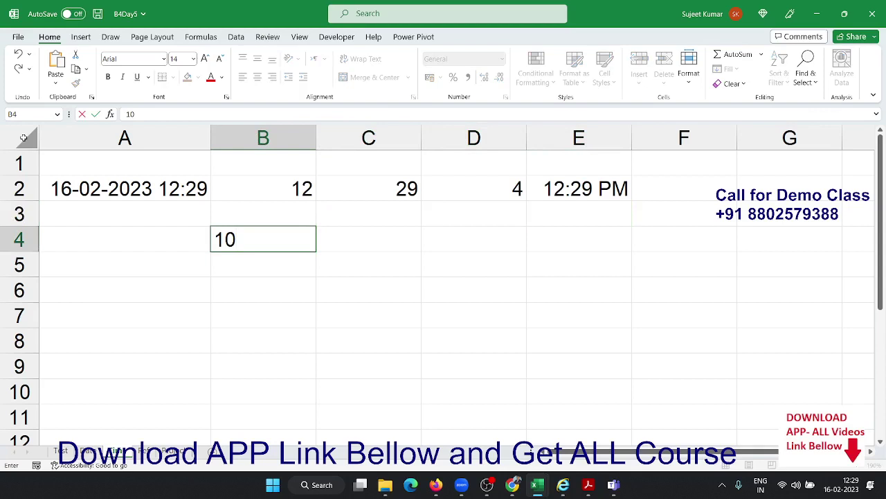
pyautogui.write(':30')
pyautogui.press('Tab')
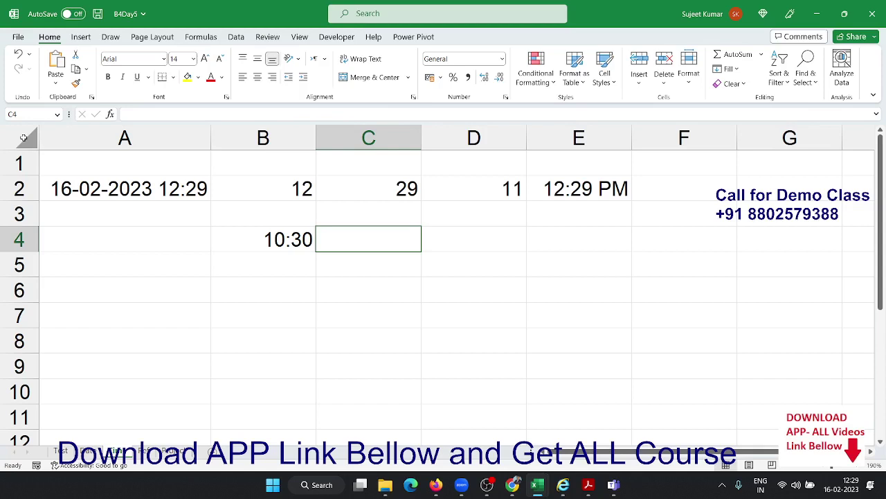
pyautogui.write('0')
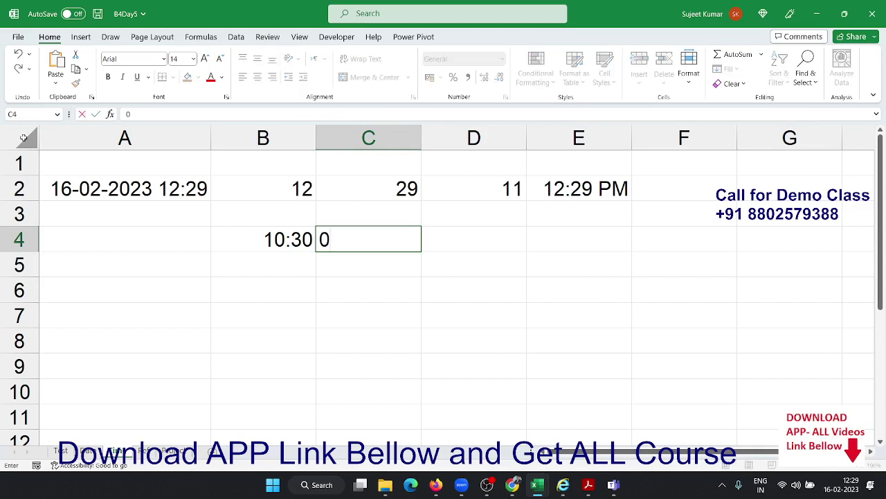
pyautogui.write(':40')
pyautogui.press('Tab')
pyautogui.write('=')
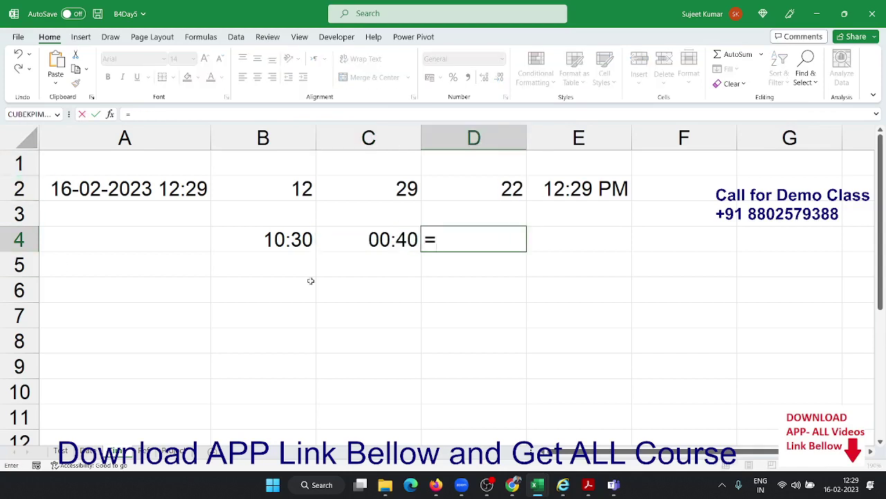
pyautogui.click(253, 242)
pyautogui.write('+')
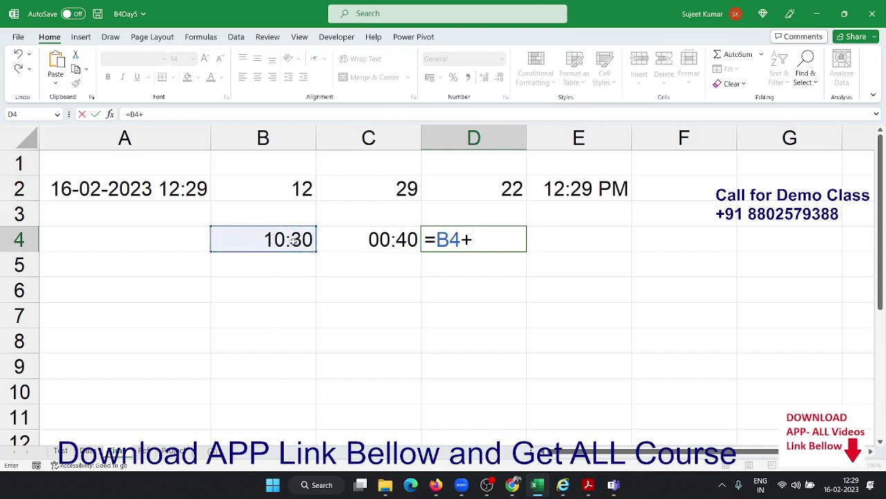
pyautogui.click(339, 236)
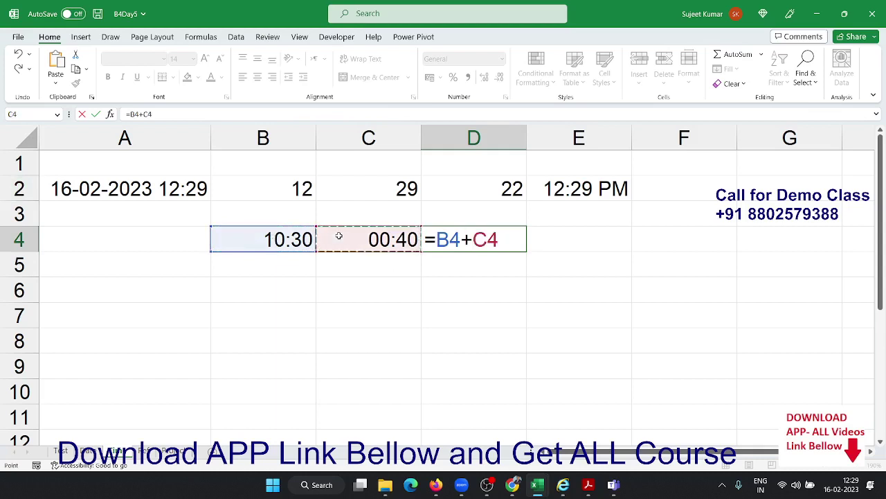
pyautogui.press('Return')
pyautogui.press('Up')
# Enter 40 in C5 and the note 1=24h in C6, then start editing D5
pyautogui.press('Down')
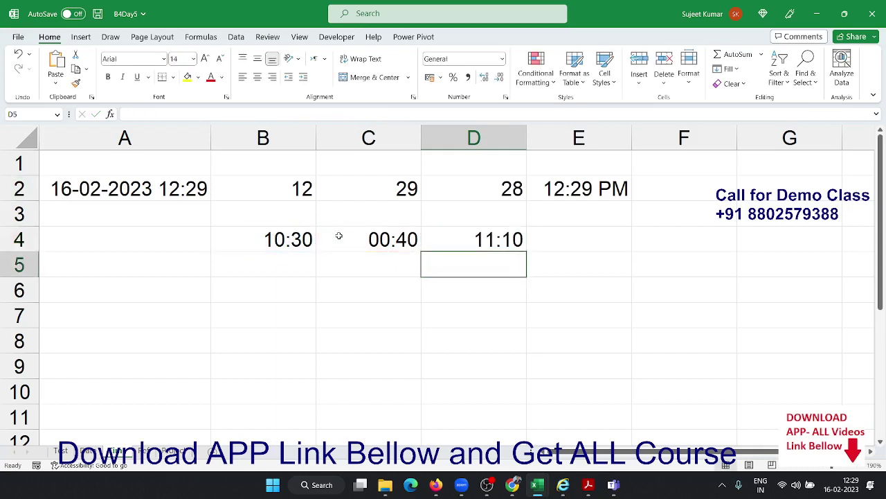
pyautogui.press('Left')
pyautogui.write('40')
pyautogui.press('Return')
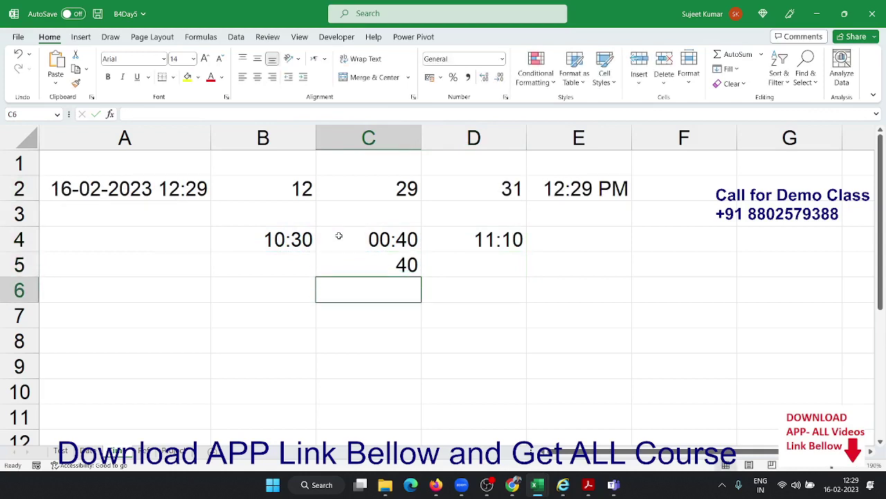
pyautogui.write('1')
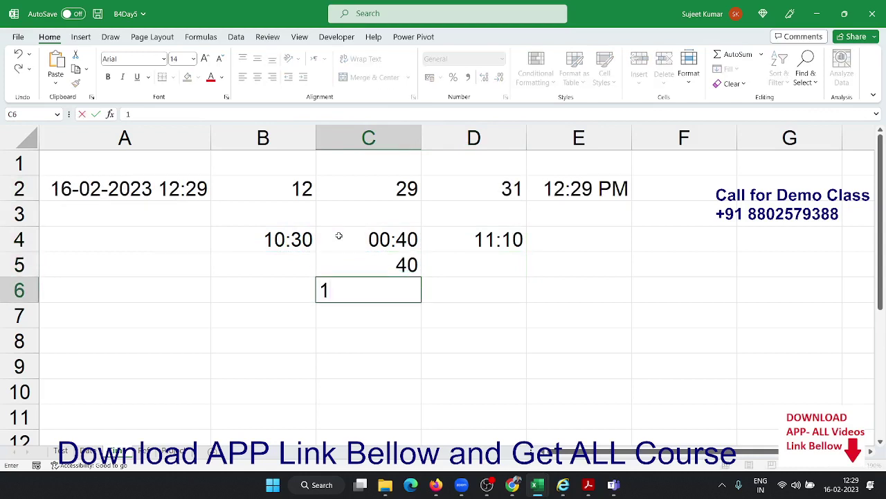
pyautogui.write('=24h')
pyautogui.press('Return')
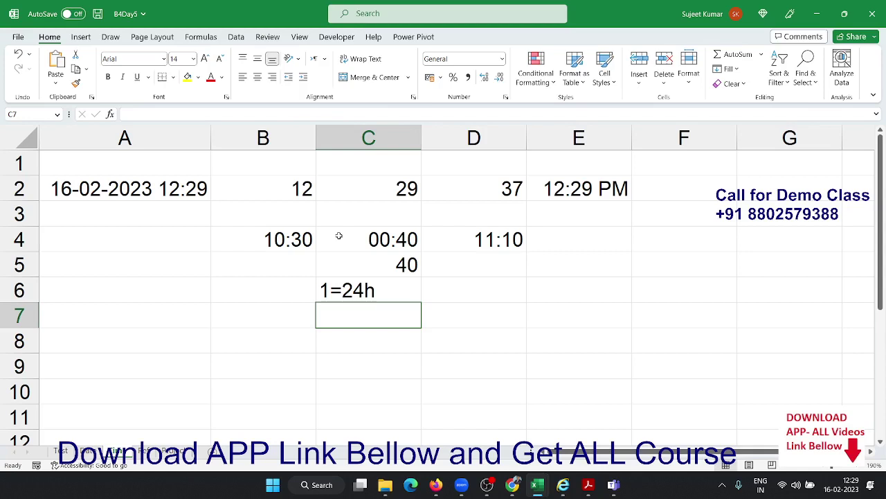
pyautogui.press('Up')
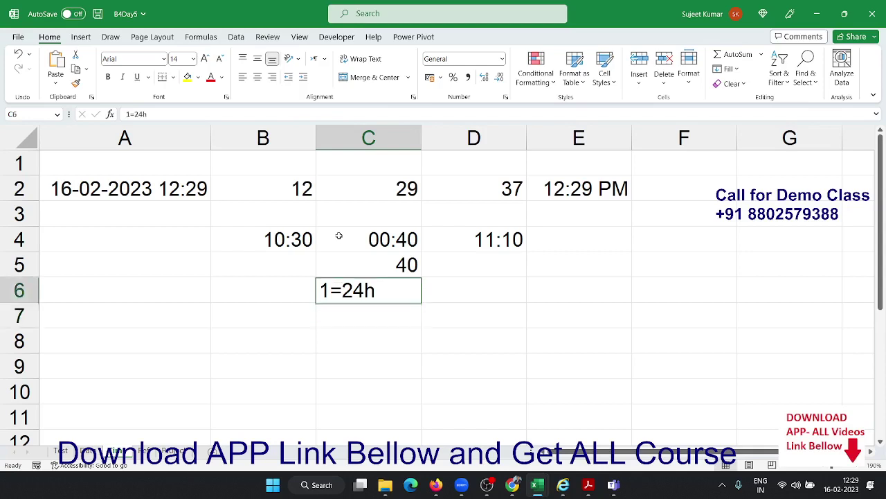
pyautogui.press('Up')
pyautogui.press('Right')
pyautogui.press('F2')
# In D5 enter =B4+TIME(0,40,0), also giving 11:10, and review the formula
pyautogui.write('=')
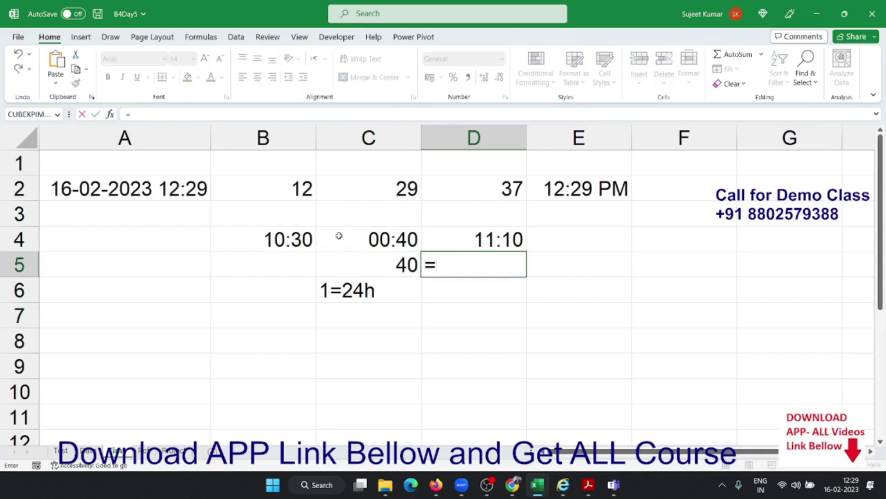
pyautogui.click(313, 238)
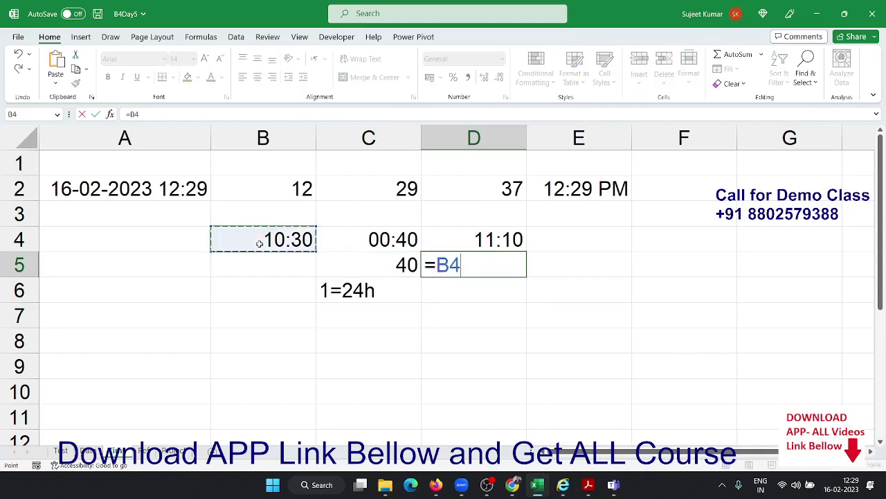
pyautogui.write('+')
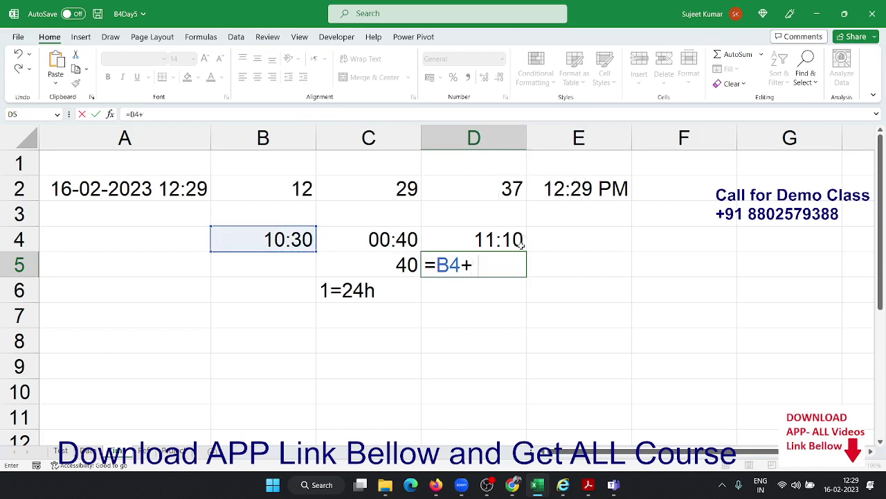
pyautogui.write('tim')
pyautogui.press('Tab')
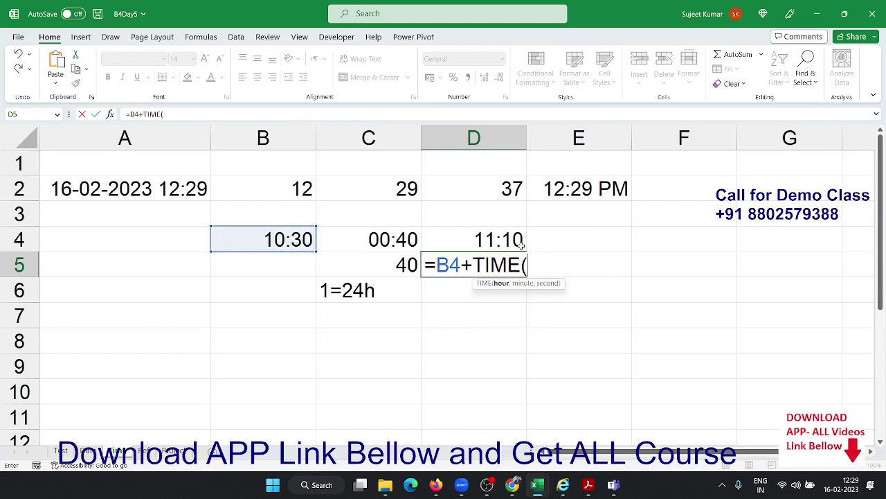
pyautogui.write('0,40,')
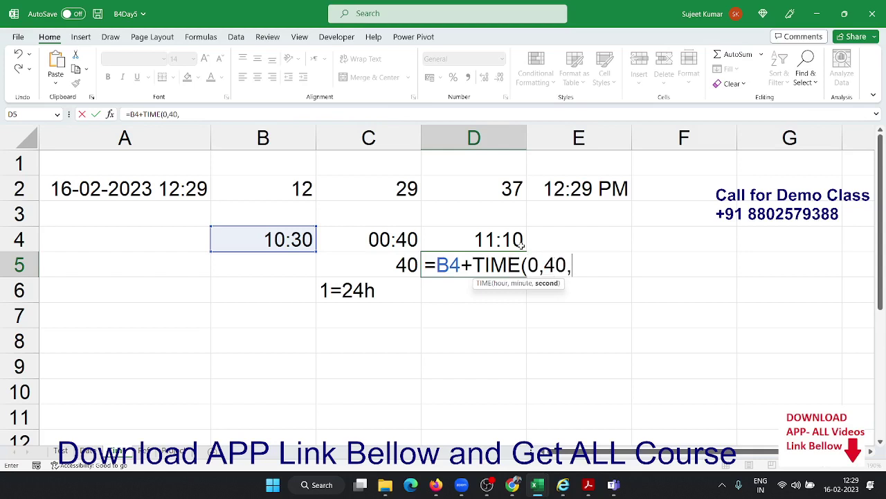
pyautogui.write('0)')
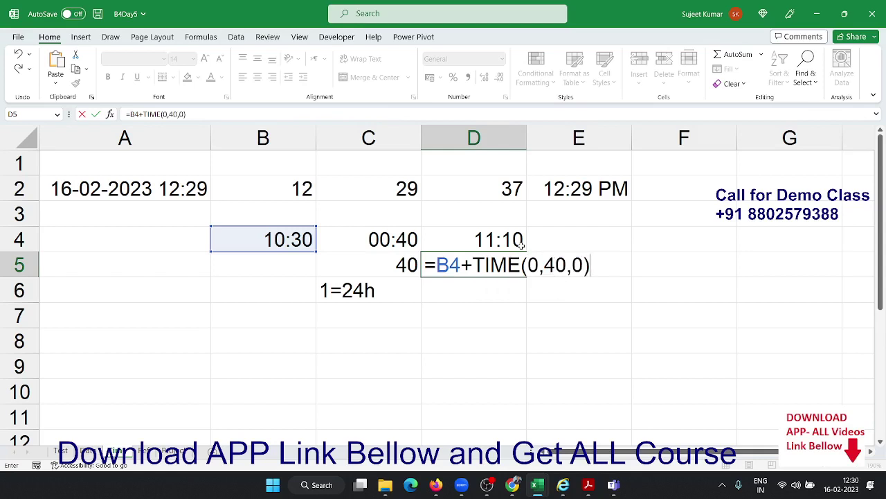
pyautogui.press('Return')
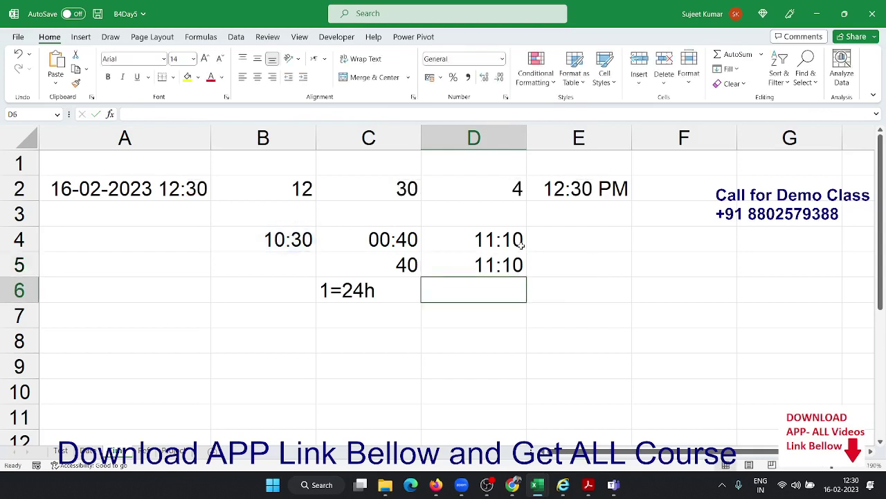
pyautogui.press('Up')
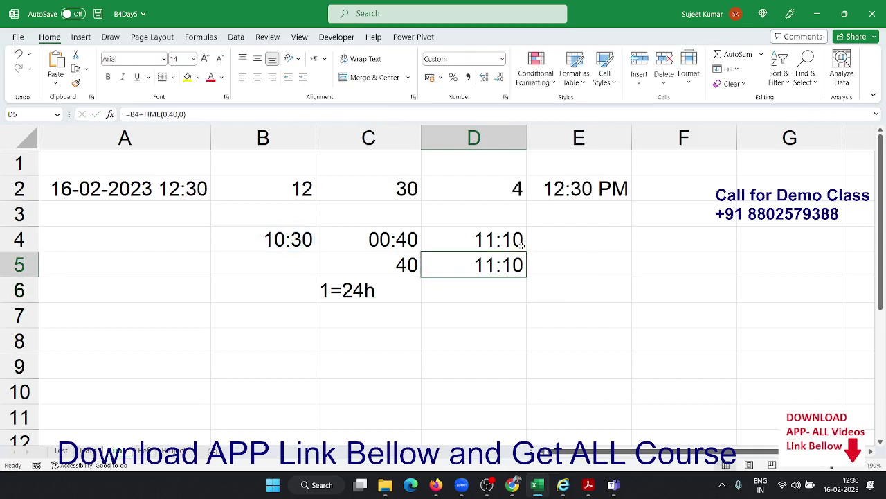
pyautogui.click(419, 323)
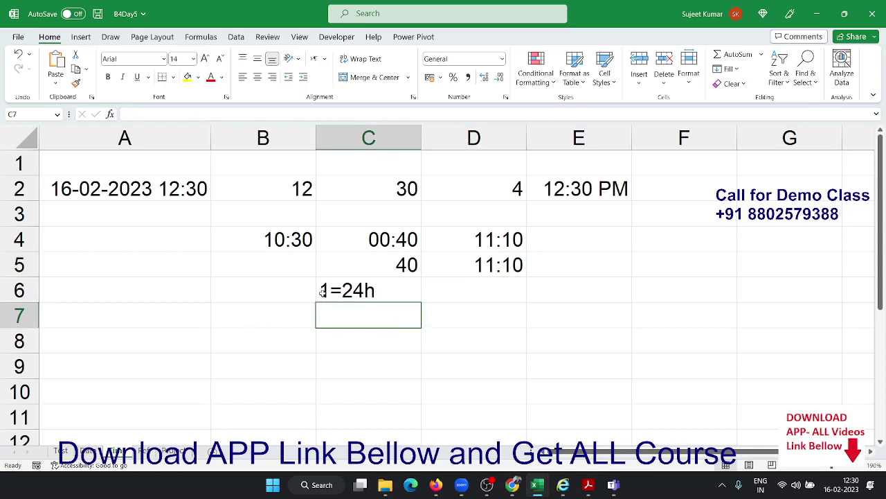
pyautogui.click(514, 267)
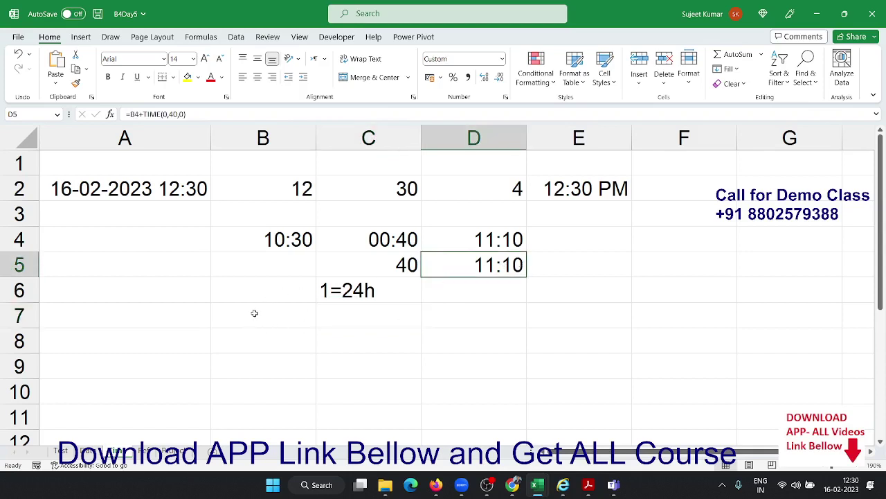
pyautogui.click(216, 344)
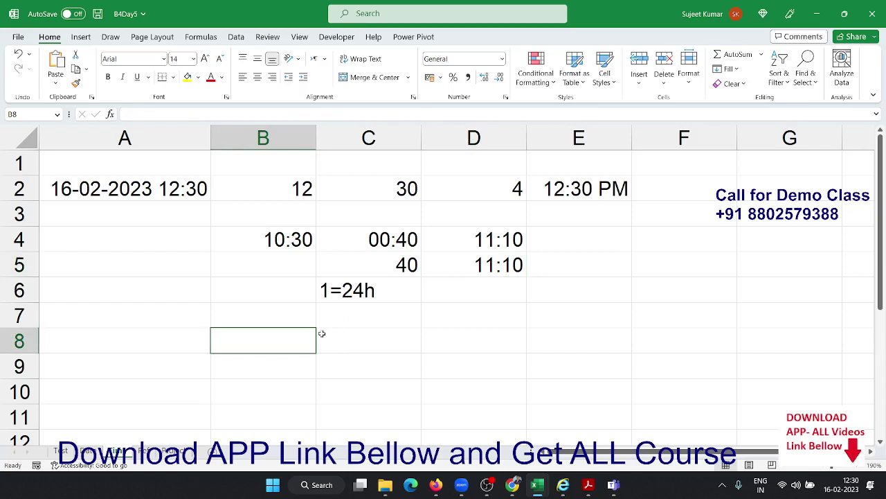
# Enter the start time 10:30 in B8 and end time 6:20 pm in C8
pyautogui.write('10:')
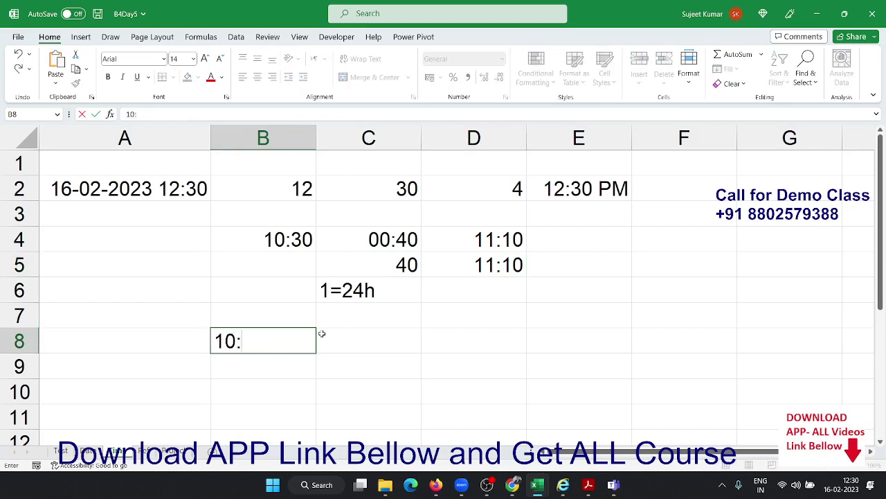
pyautogui.write('30')
pyautogui.click(321, 334)
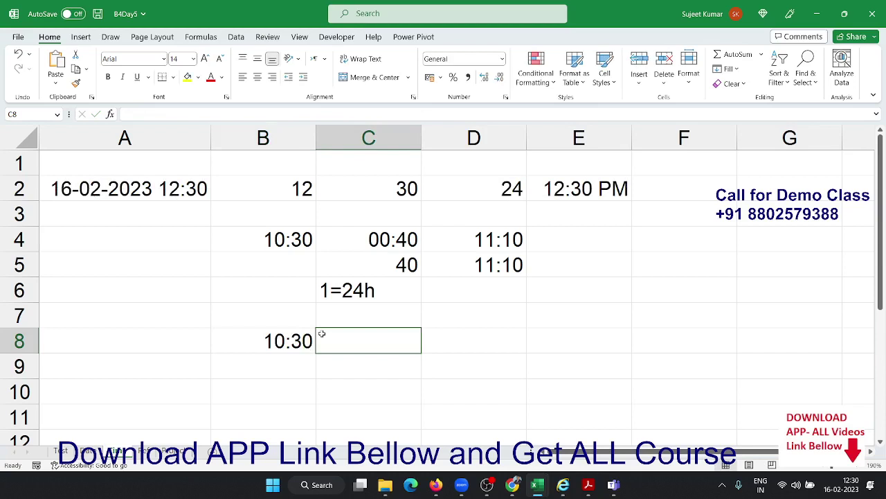
pyautogui.write('6:20')
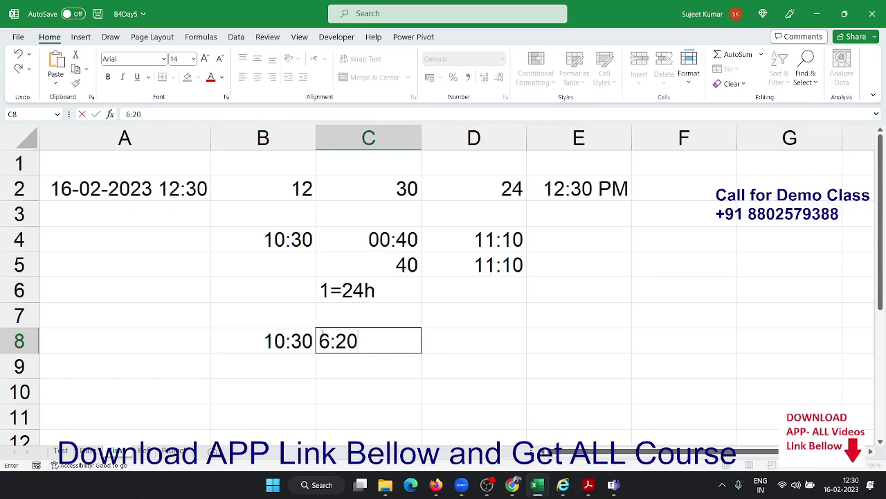
pyautogui.write(' pm')
pyautogui.press('Return')
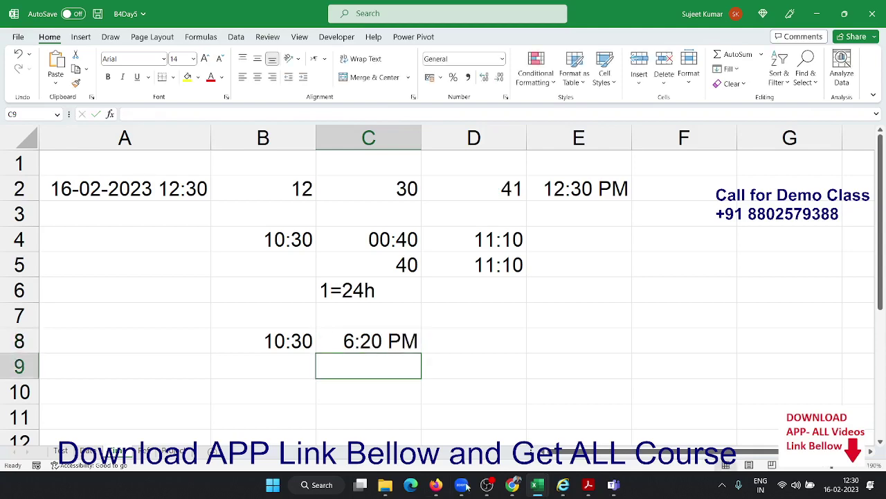
pyautogui.click(485, 487)
pyautogui.click(484, 486)
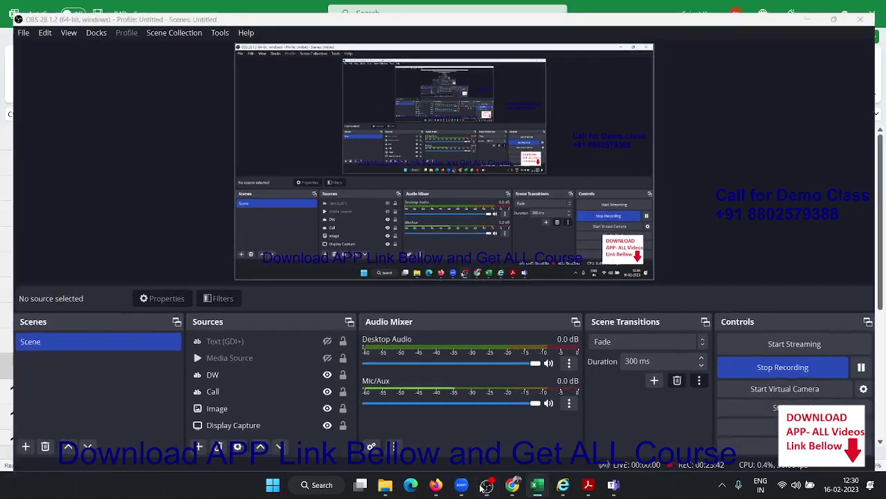
# In D8 enter =C8-B8 to show the 7:50 time difference
pyautogui.click(446, 337)
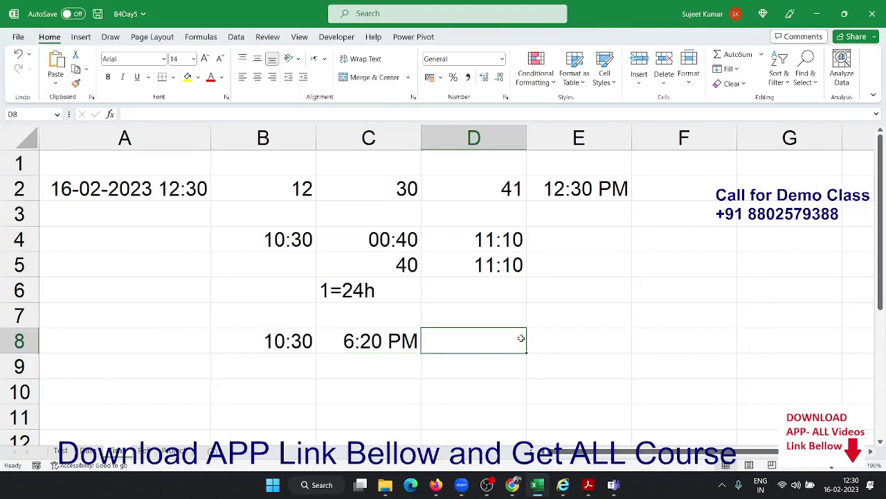
pyautogui.write('=')
pyautogui.press('Left')
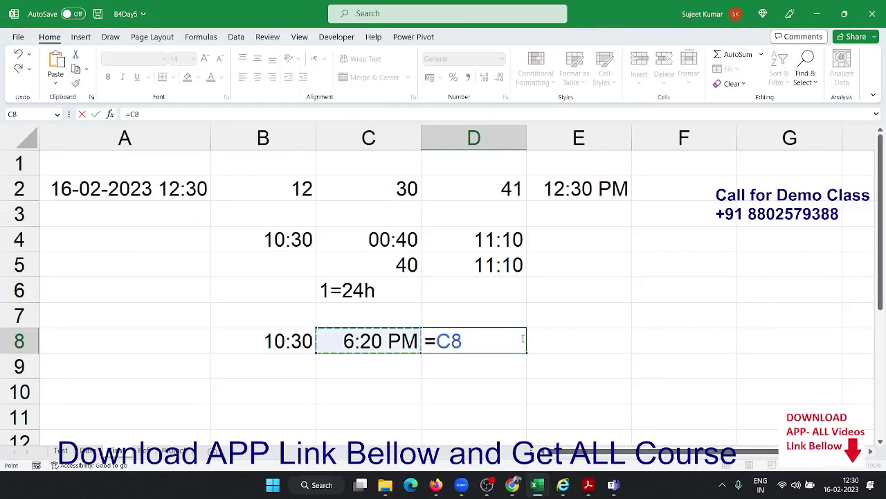
pyautogui.write('-')
pyautogui.click(301, 334)
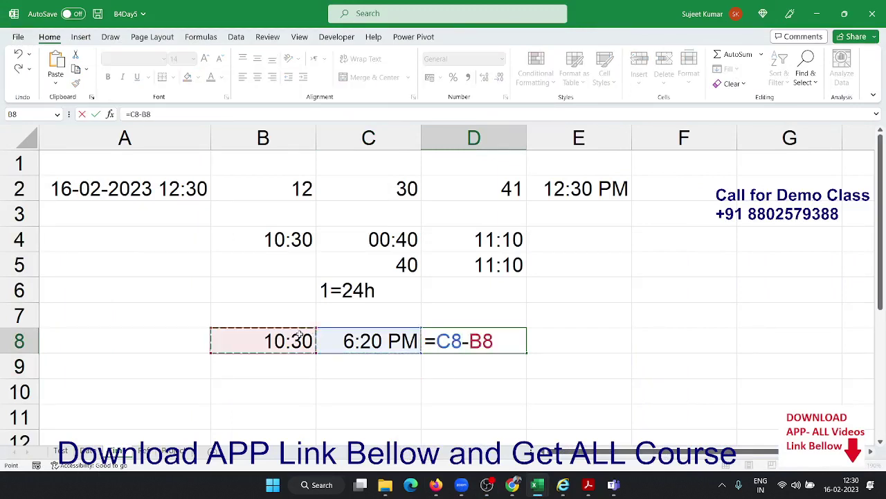
pyautogui.press('Return')
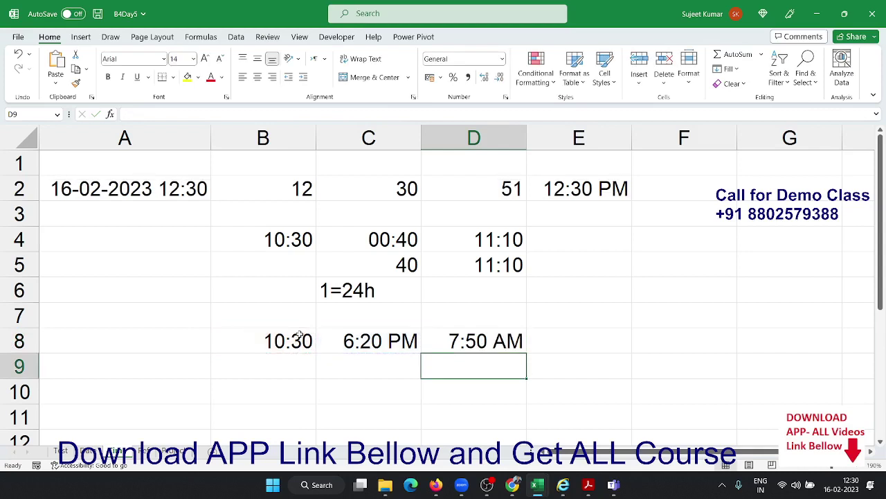
pyautogui.press('Up')
pyautogui.press('Down')
pyautogui.press('Left')
pyautogui.press('Left')
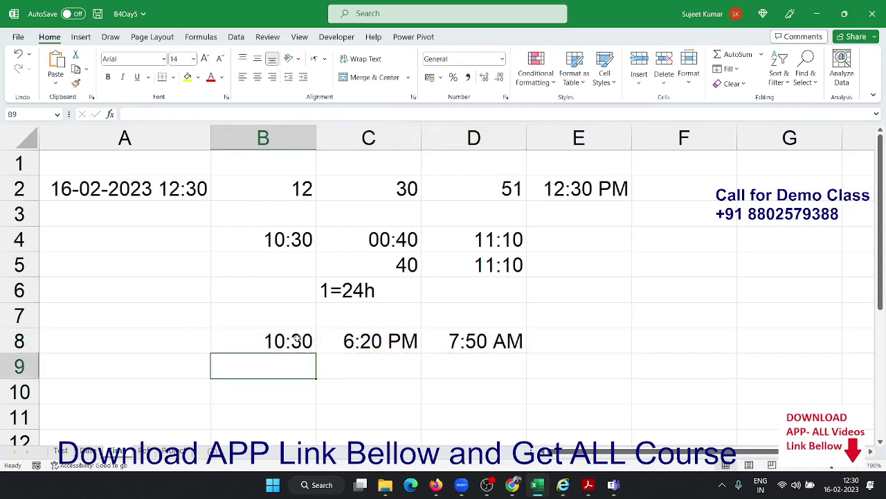
pyautogui.write('16/')
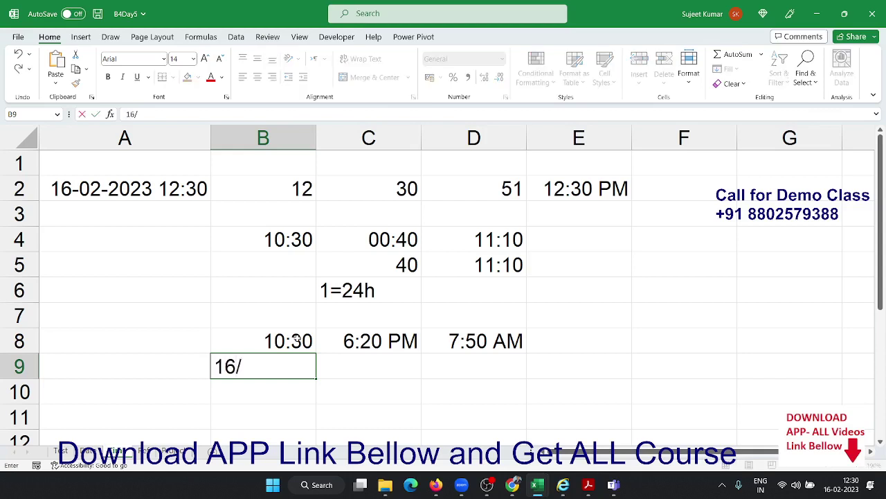
pyautogui.write('2 14:00')
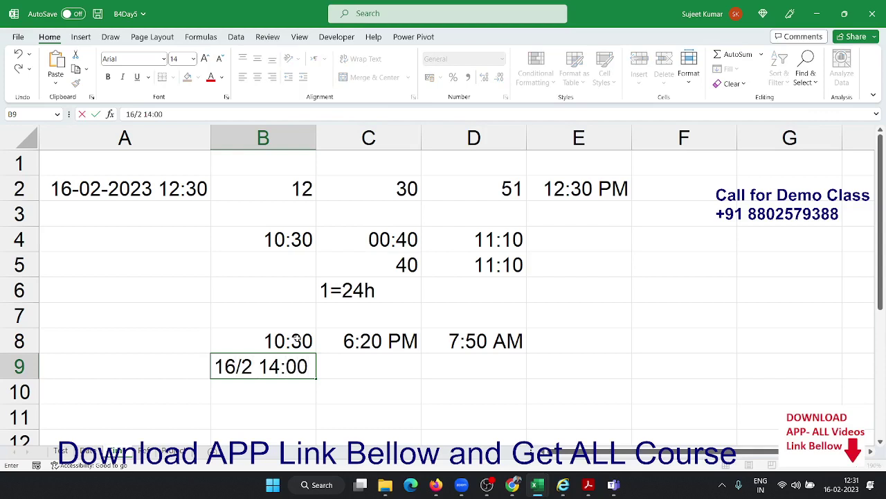
pyautogui.press('Return')
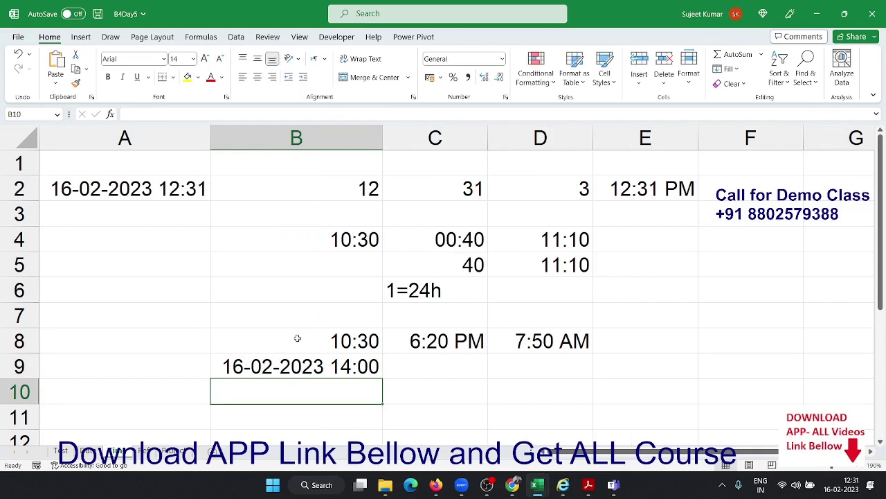
pyautogui.press('Up')
pyautogui.press('Right')
pyautogui.write('17/2')
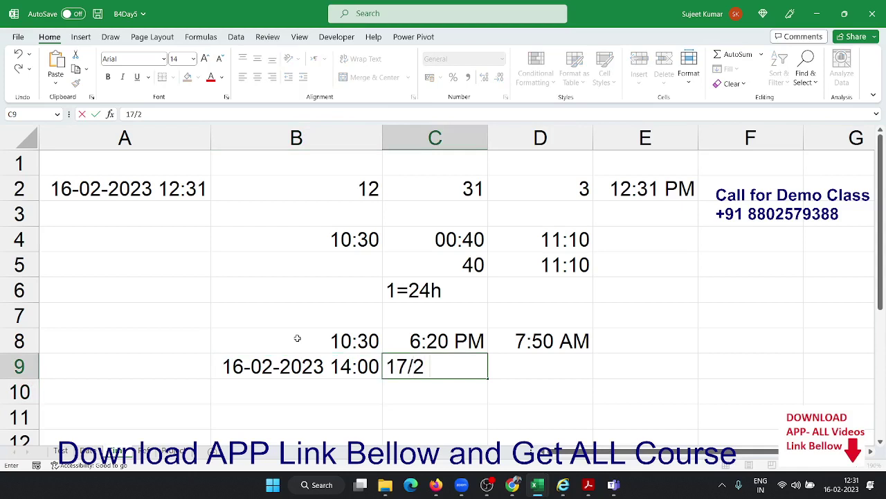
pyautogui.write(' 04:00')
pyautogui.press('Return')
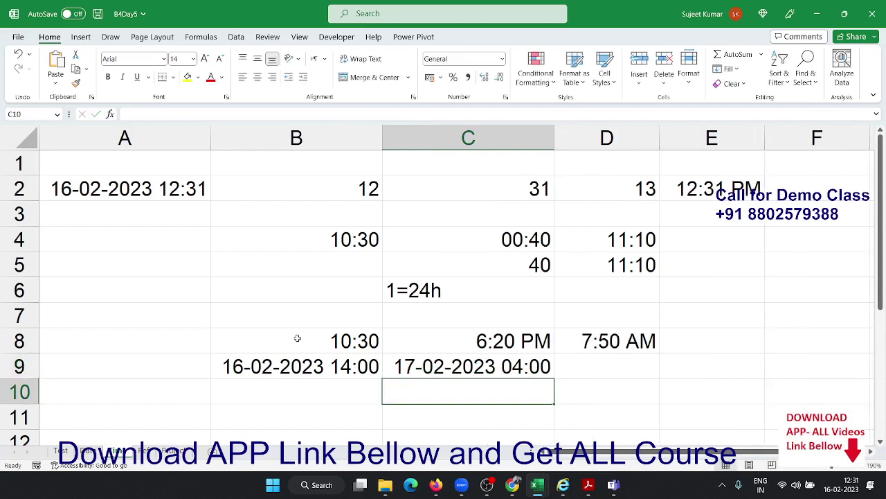
pyautogui.press('Up')
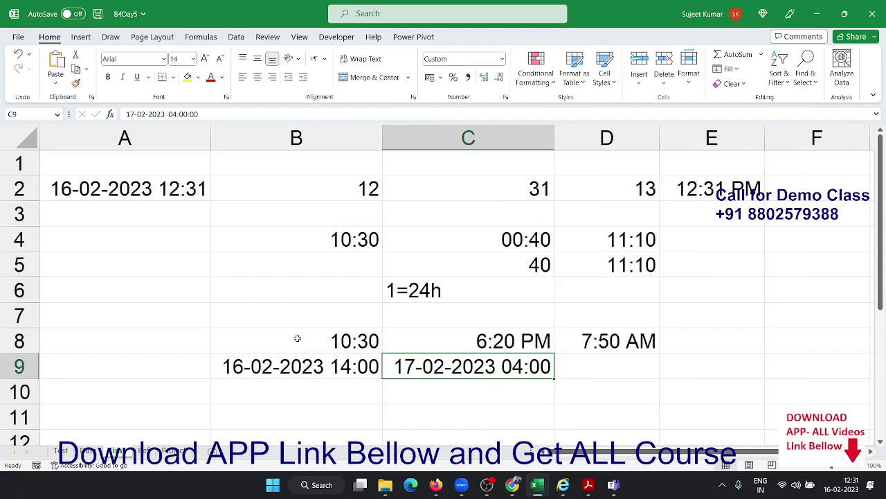
# Put =C9-B9 in D9 to get the difference, 0.583333
pyautogui.press('Right')
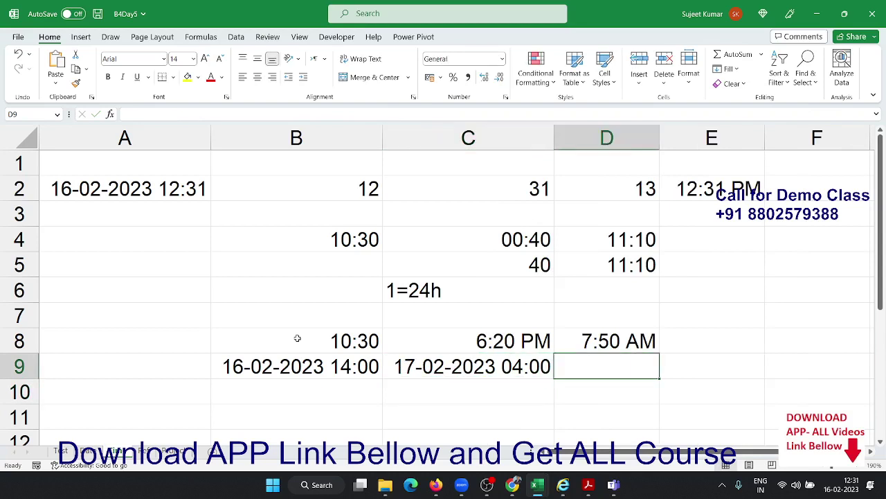
pyautogui.write('=')
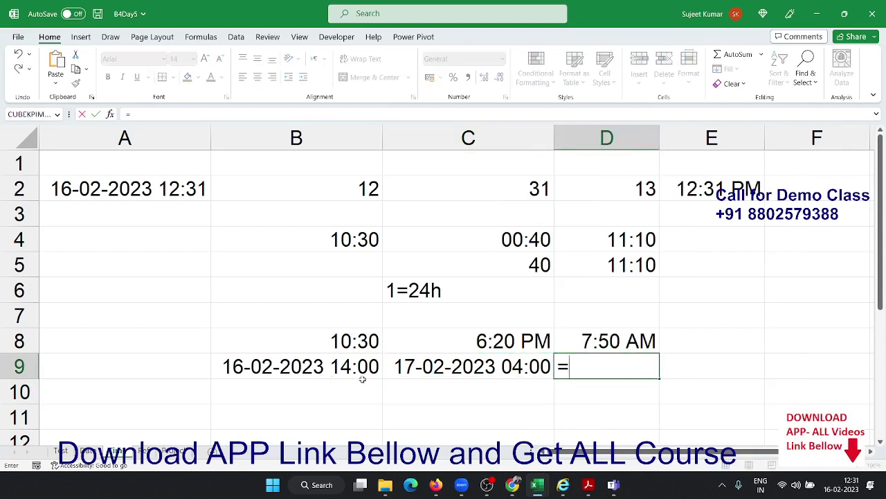
pyautogui.click(407, 370)
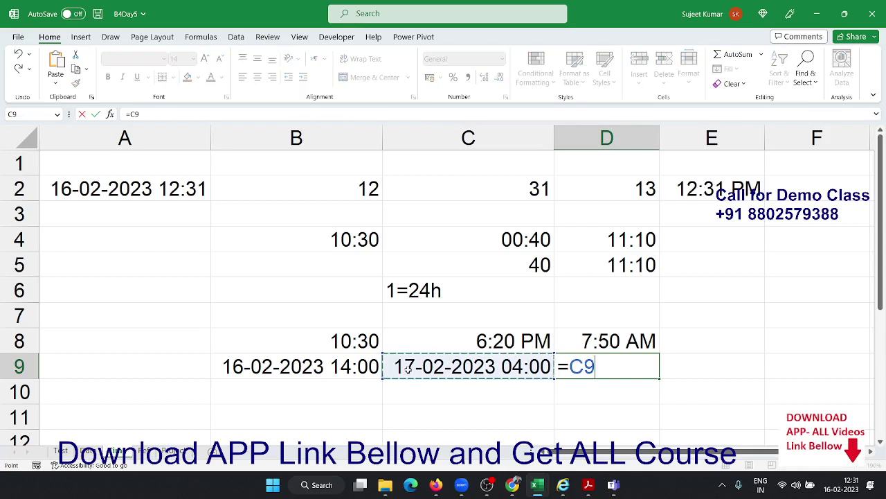
pyautogui.write('-')
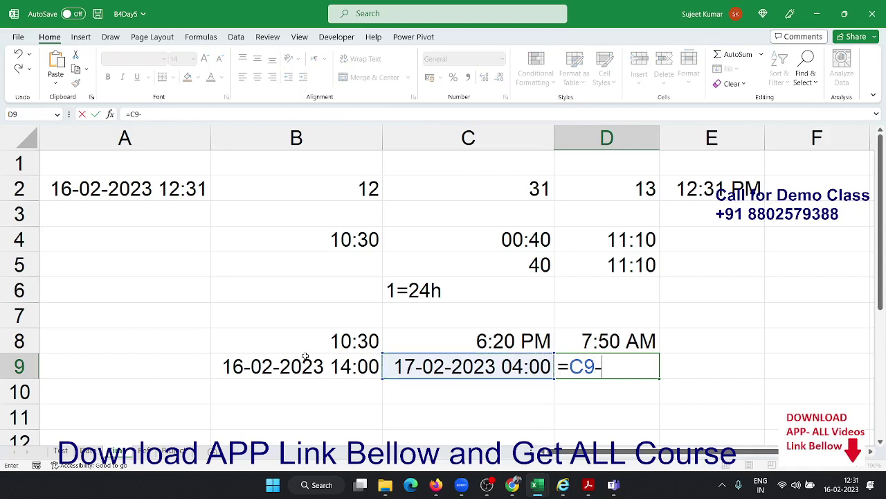
pyautogui.click(306, 357)
pyautogui.press('Return')
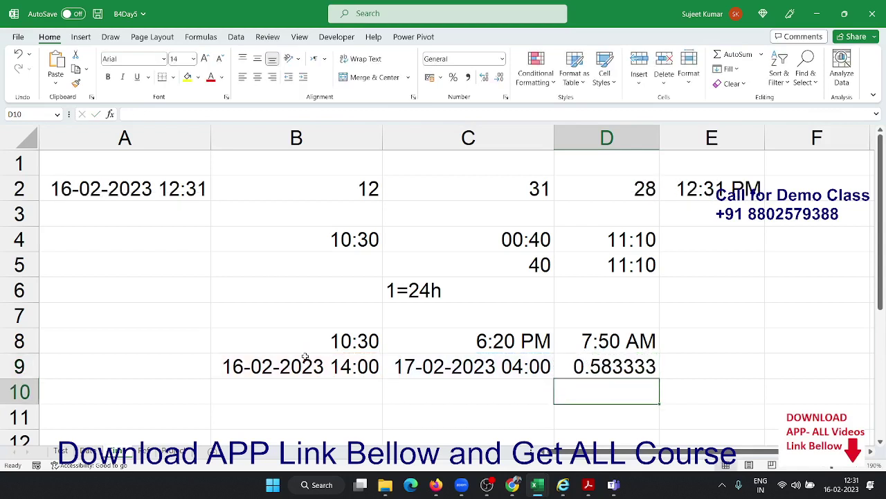
pyautogui.press('Up')
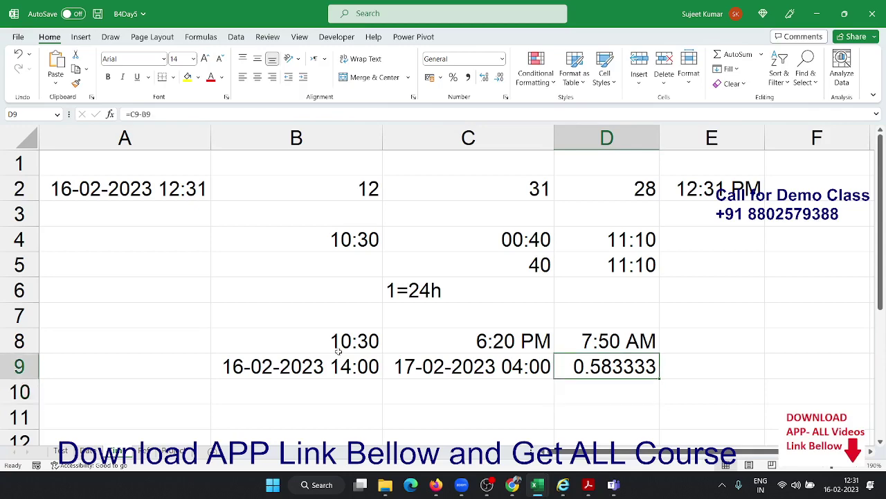
# Apply the Time 13:30 number format to D9
pyautogui.click(505, 97)
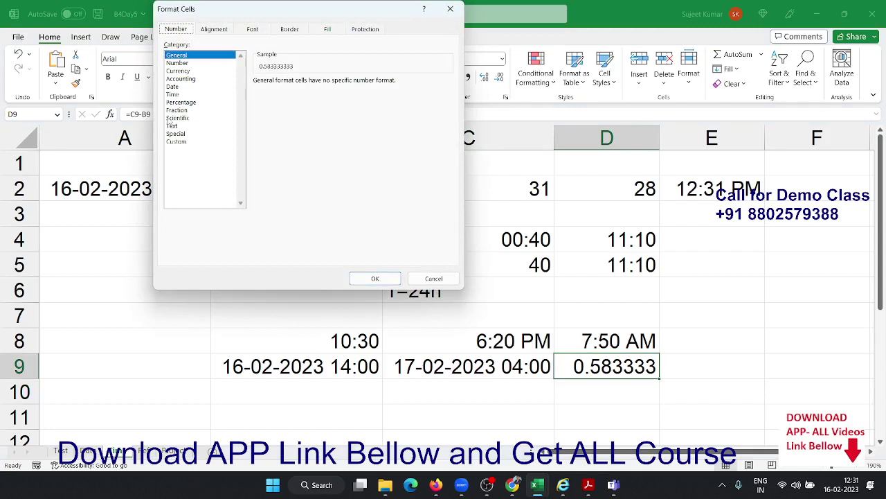
pyautogui.click(173, 94)
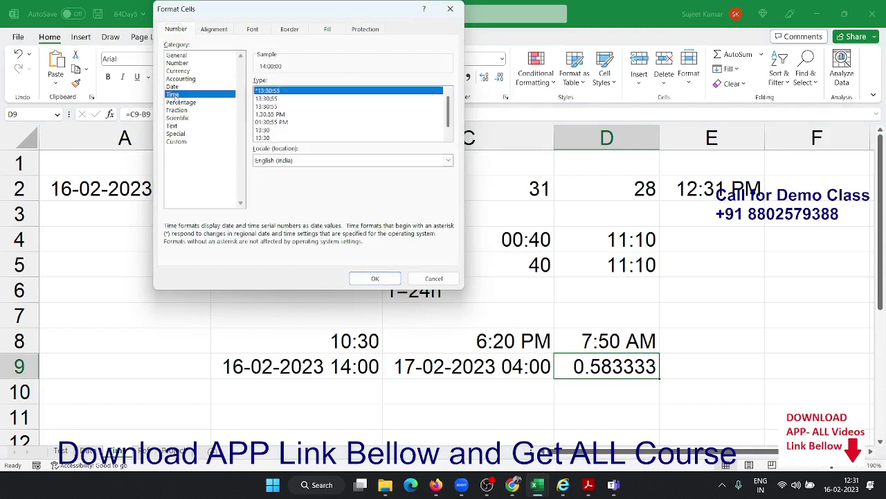
pyautogui.click(275, 137)
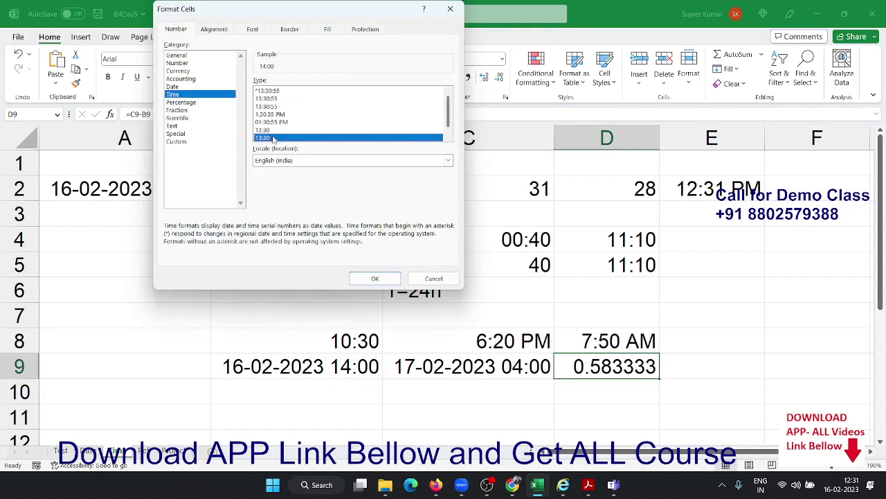
pyautogui.click(379, 278)
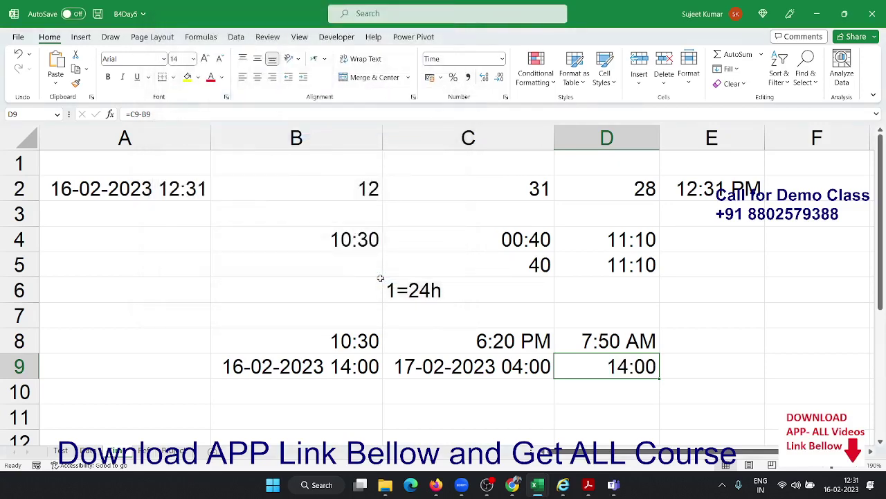
# Give D9 the custom format [h]:mm:ss so it reads 14:00:00
pyautogui.click(506, 99)
pyautogui.click(192, 142)
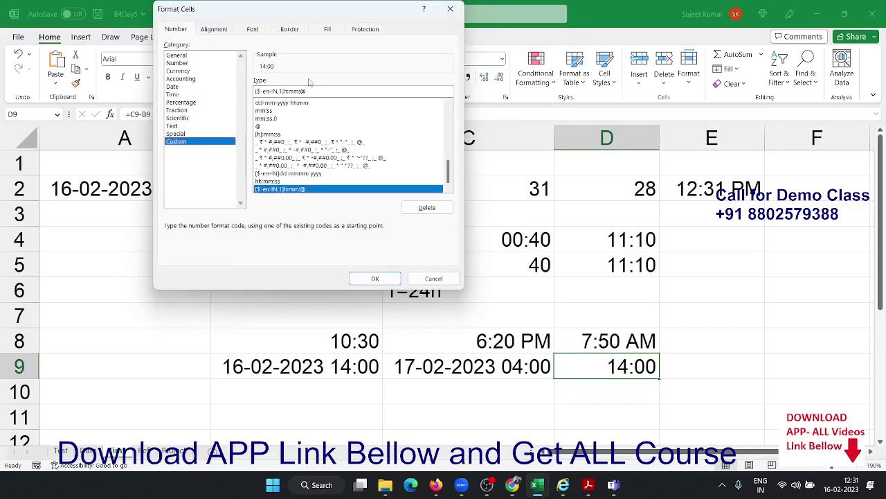
pyautogui.moveTo(316, 90); pyautogui.dragTo(212, 72)
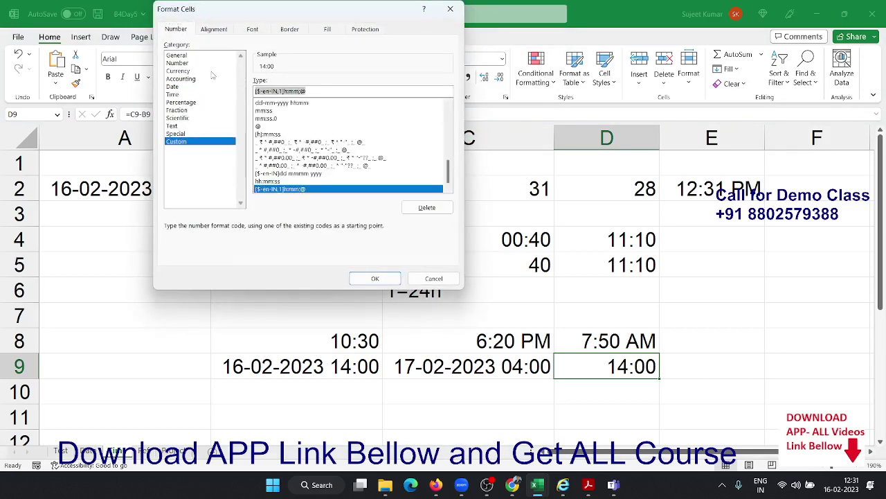
pyautogui.write('[')
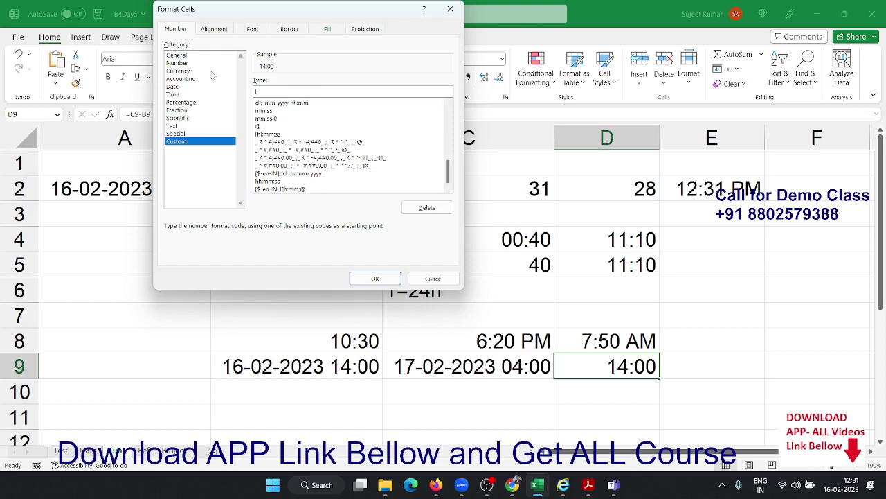
pyautogui.write('h]:mm:ss')
pyautogui.press('Return')
pyautogui.press('Return')
pyautogui.press('Up')
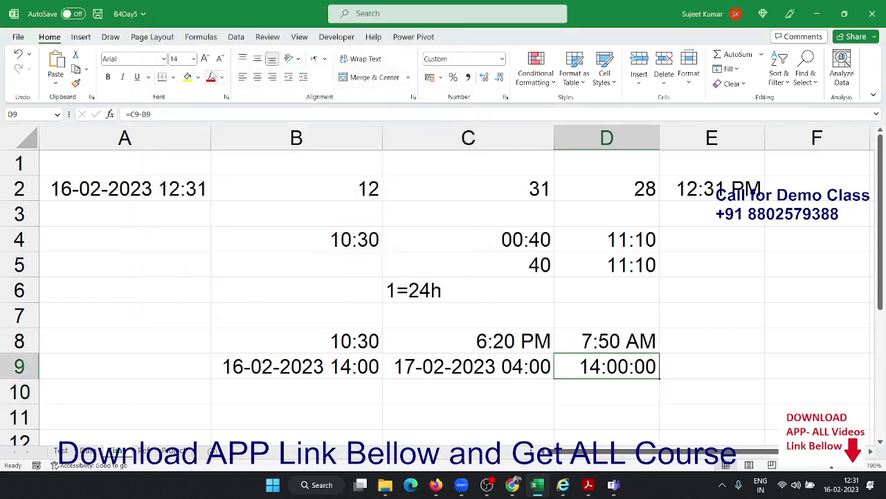
# Type the duration 37:20:00 into cell A11, then move to B11
pyautogui.scroll(-2, 105, 198)
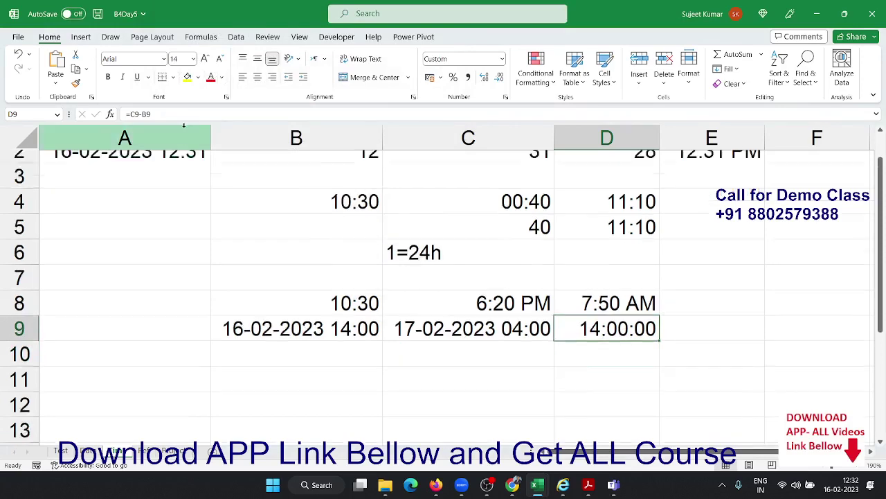
pyautogui.click(153, 268)
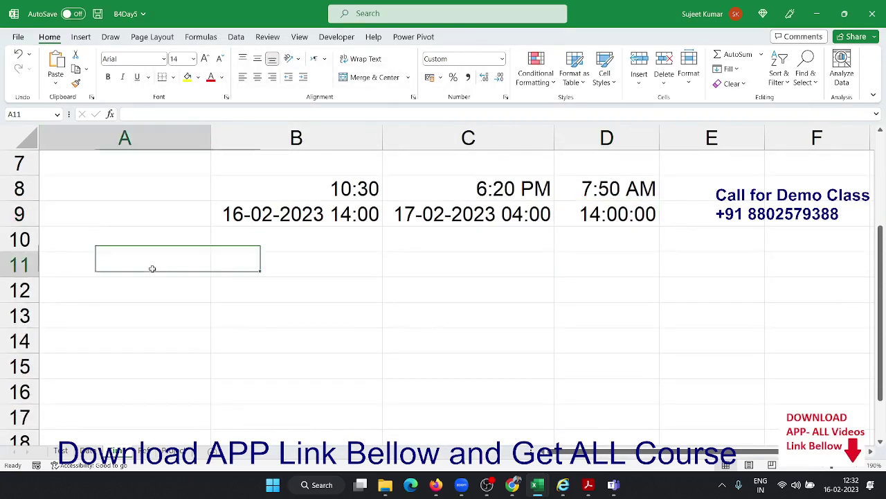
pyautogui.write('37')
pyautogui.write(':20:')
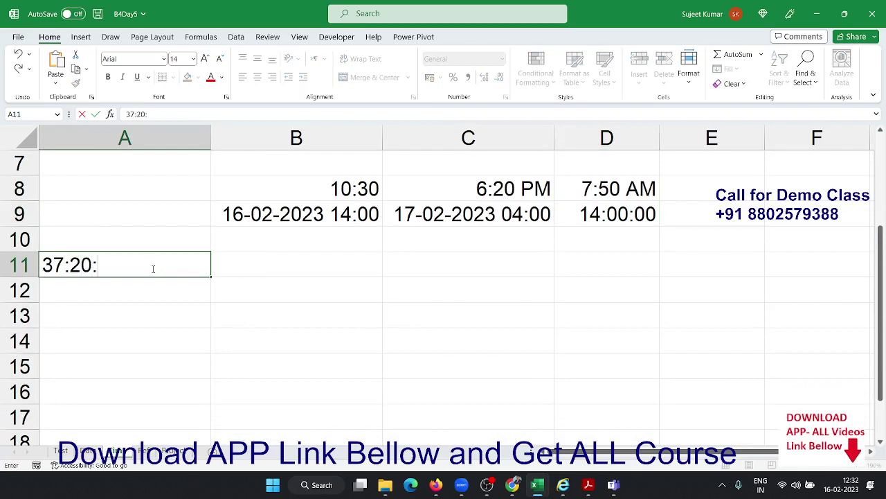
pyautogui.write('00')
pyautogui.press('Return')
pyautogui.press('Up')
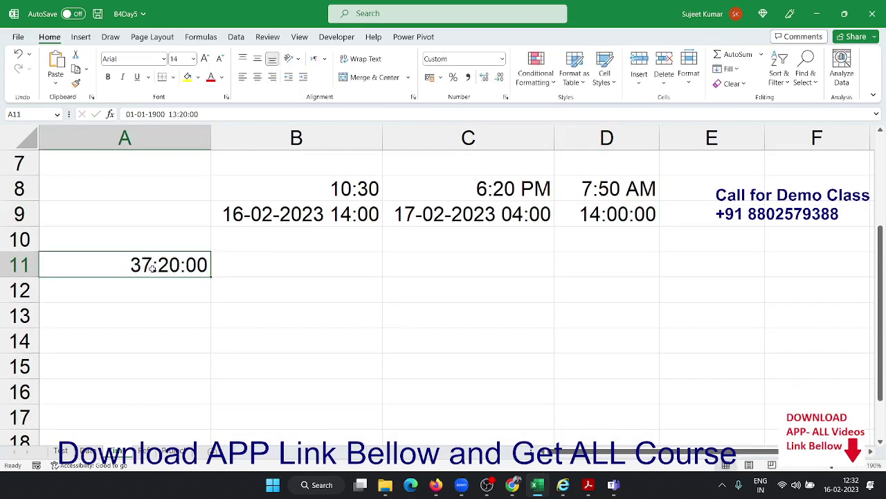
pyautogui.press('Right')
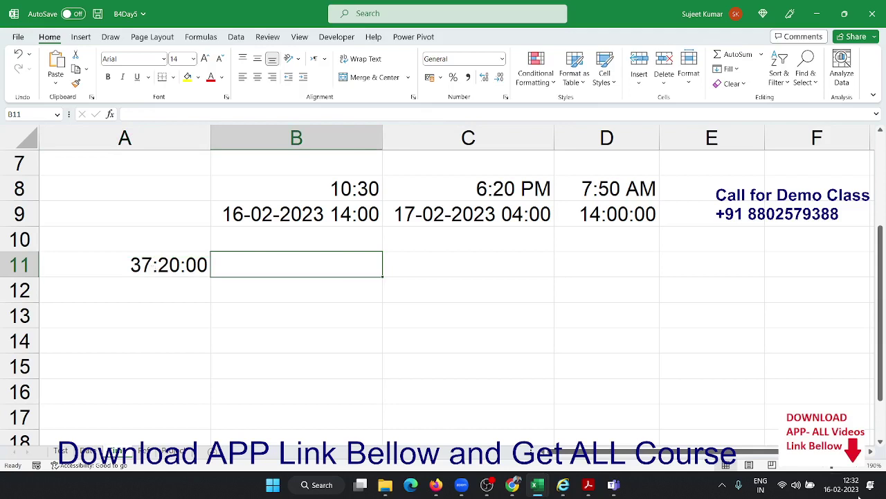
pyautogui.scroll(-1, 528, 392)
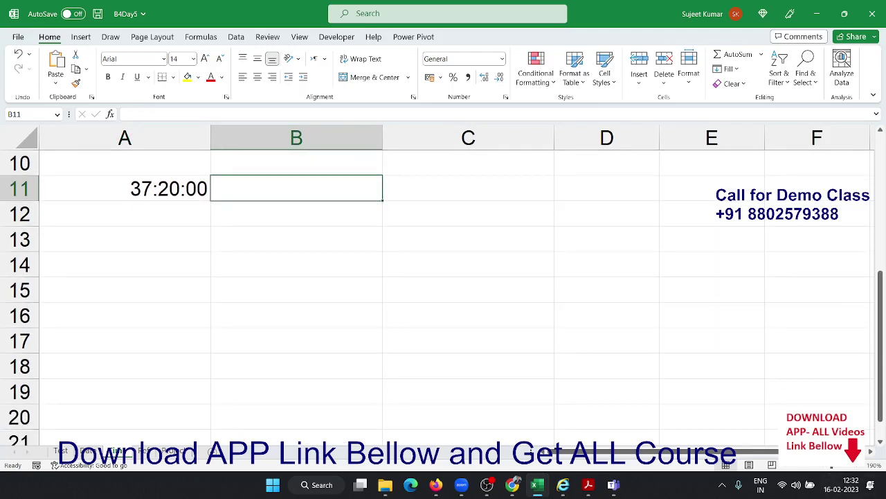
pyautogui.hotkey('alt', 'Tab')
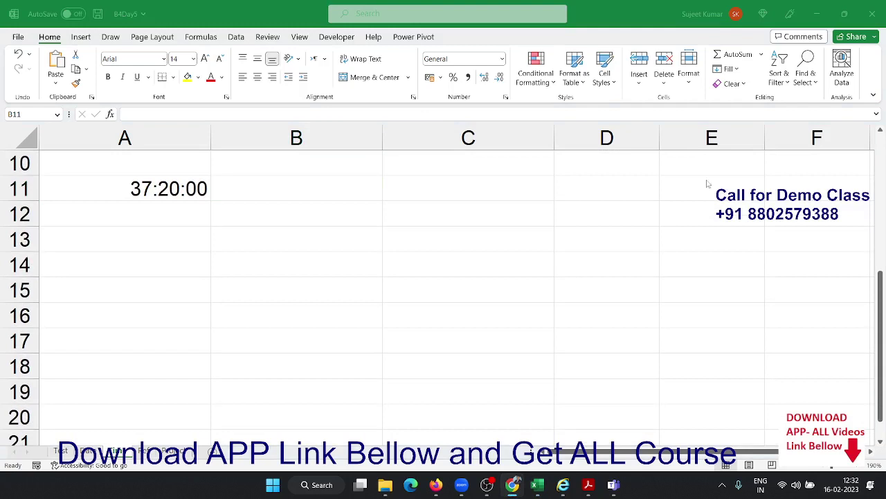
pyautogui.hotkey('alt', 'Tab')
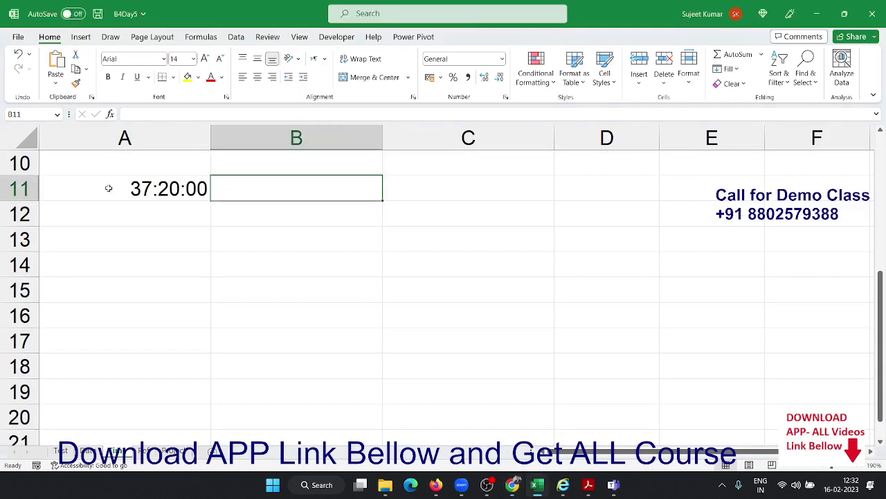
pyautogui.scroll(2, 139, 191)
pyautogui.scroll(-1, 140, 195)
pyautogui.scroll(-1, 140, 195)
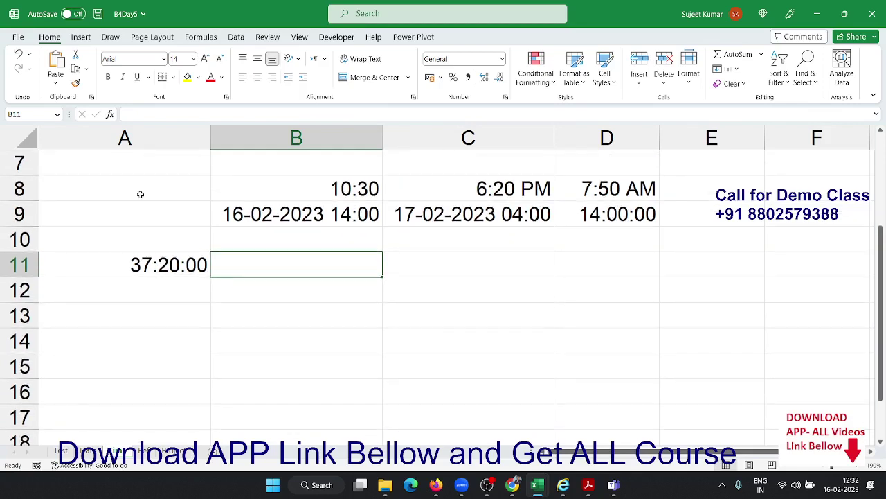
# Enter =TEXT(A11,"[m]") in B11 to show 2240 total minutes
pyautogui.write('=')
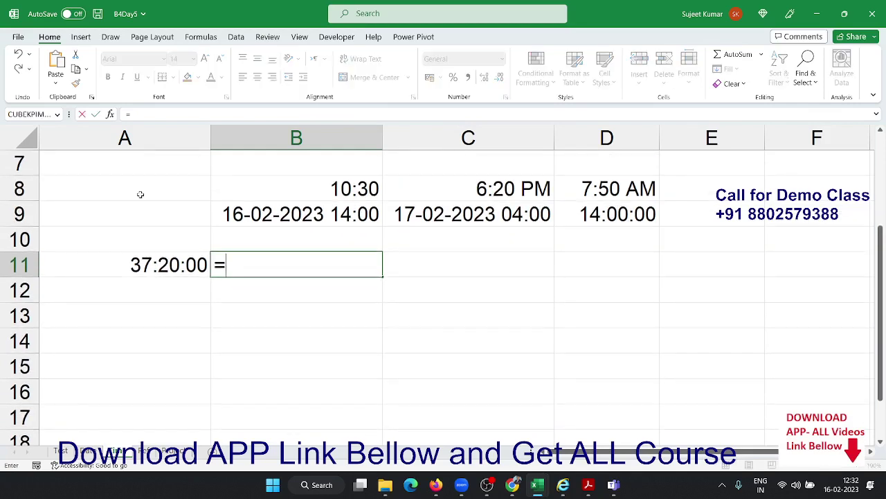
pyautogui.write('te')
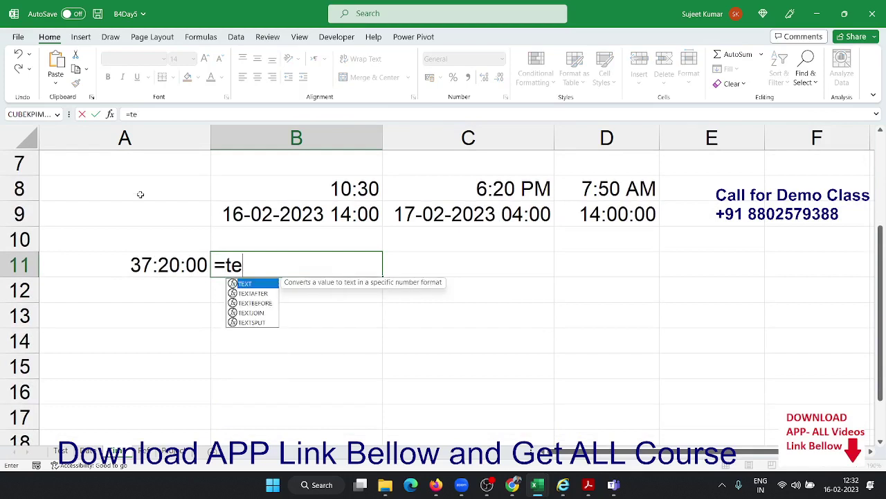
pyautogui.press('Tab')
pyautogui.press('Left')
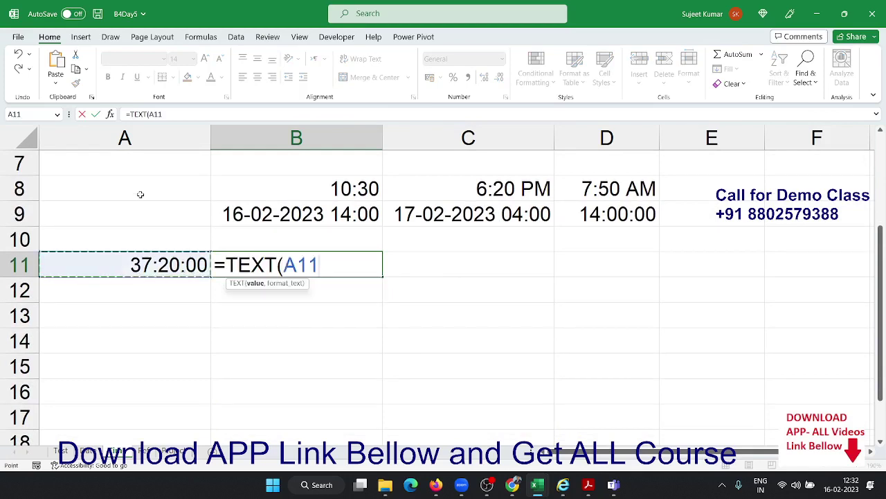
pyautogui.write(',')
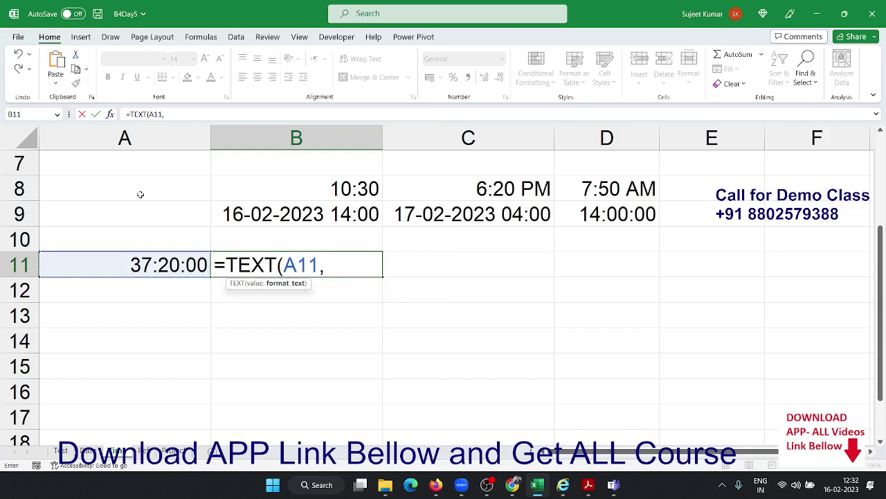
pyautogui.write('"[m]"')
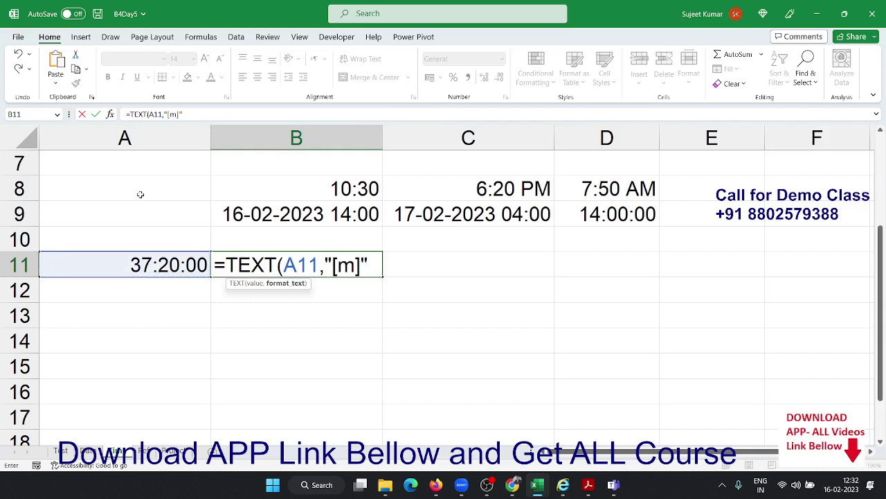
pyautogui.write(')')
pyautogui.press('Return')
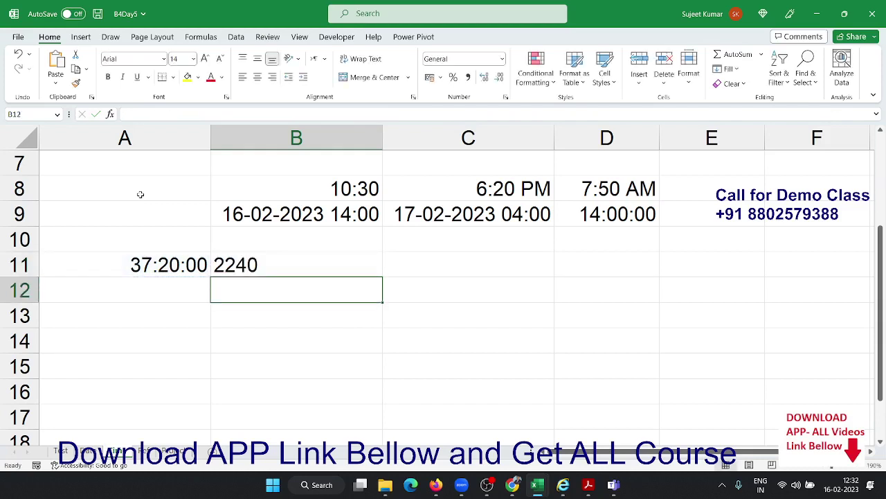
pyautogui.press('Up')
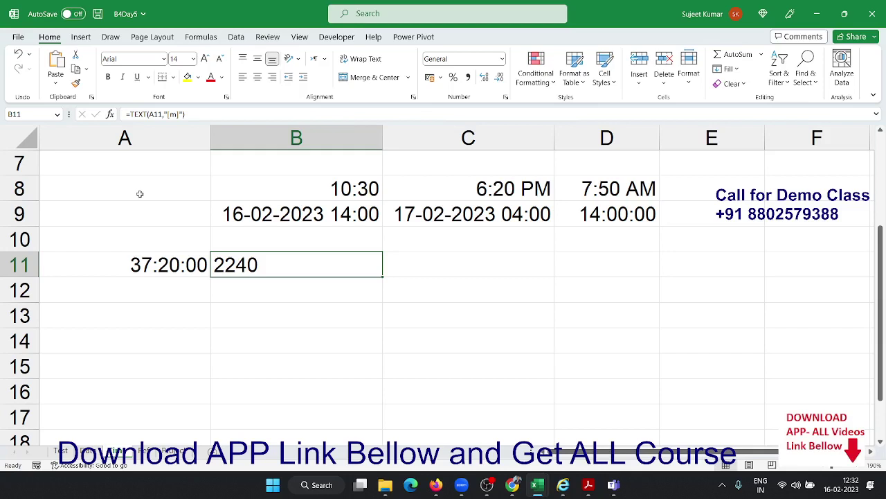
# Move down from B11, leaving its 2240-minute TEXT result in place
pyautogui.press('Down')
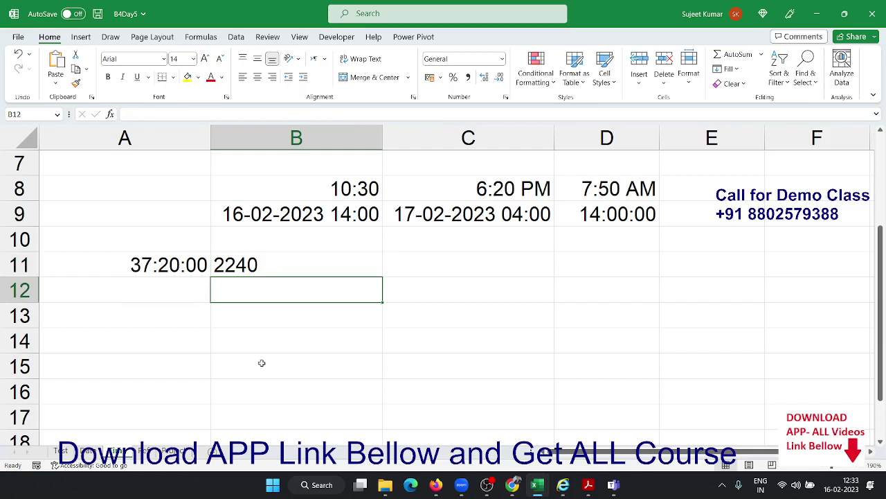
# Switch to the INDIRECT example sheet and clear all of its contents
pyautogui.click(142, 457)
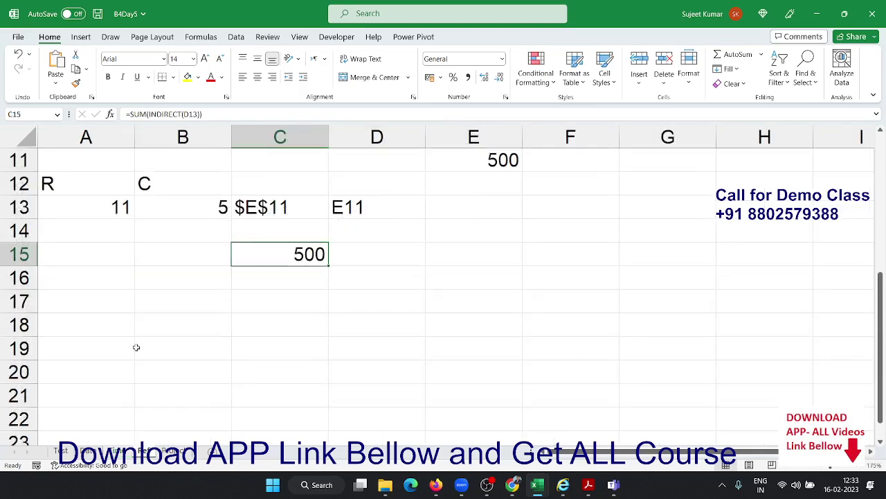
pyautogui.scroll(3, 132, 332)
pyautogui.scroll(-4, 125, 309)
pyautogui.scroll(4, 125, 308)
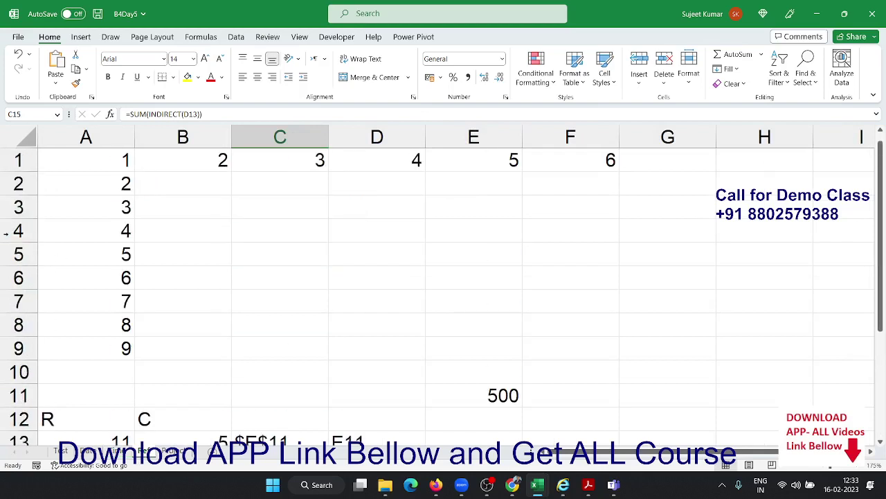
pyautogui.click(31, 138)
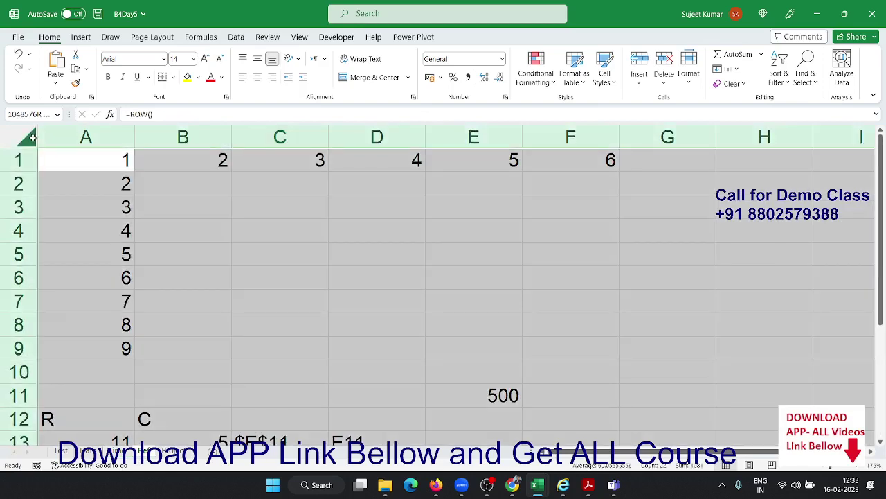
pyautogui.press('Delete')
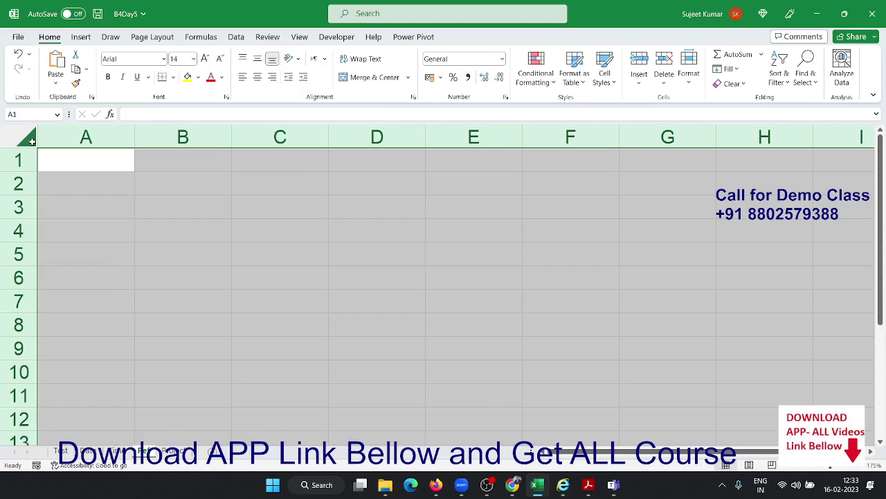
pyautogui.click(58, 158)
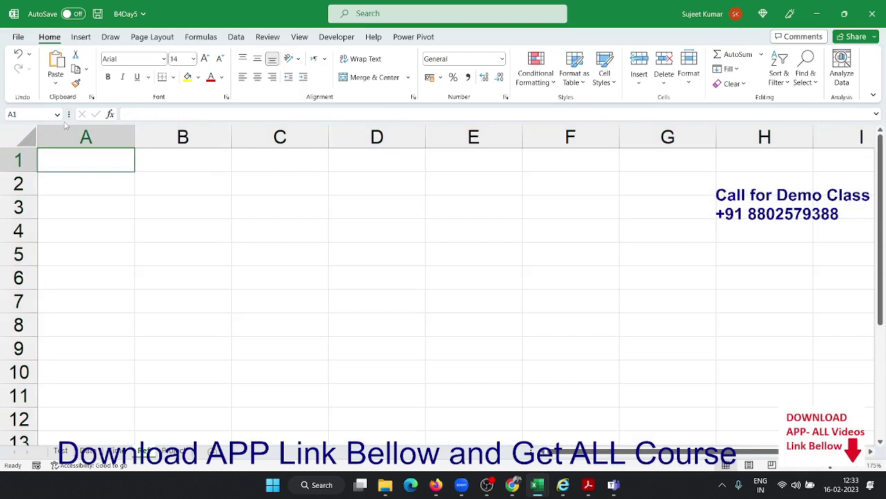
# Enter the value 500 in cell E7
pyautogui.press('Right')
pyautogui.press('Right')
pyautogui.press('Right')
pyautogui.press('Right')
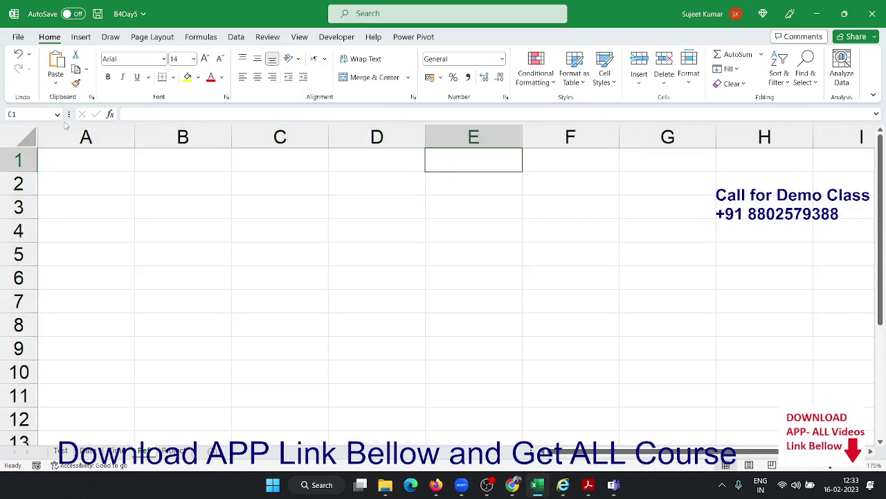
pyautogui.press('Right')
pyautogui.press('Left')
pyautogui.press('Left')
pyautogui.press('Left')
pyautogui.press('Left')
pyautogui.press('Left')
pyautogui.press('Right')
pyautogui.press('Right')
pyautogui.press('Right')
pyautogui.press('Right')
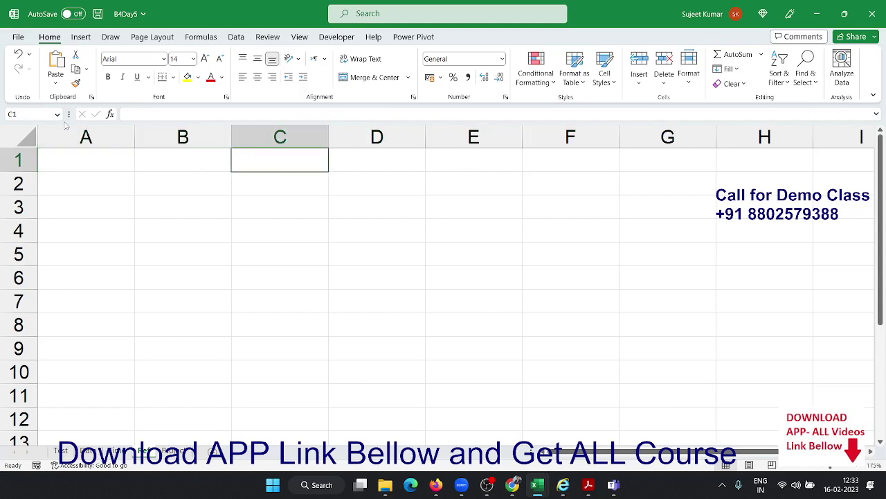
pyautogui.press('Down')
pyautogui.press('Down')
pyautogui.press('Down')
pyautogui.press('Down')
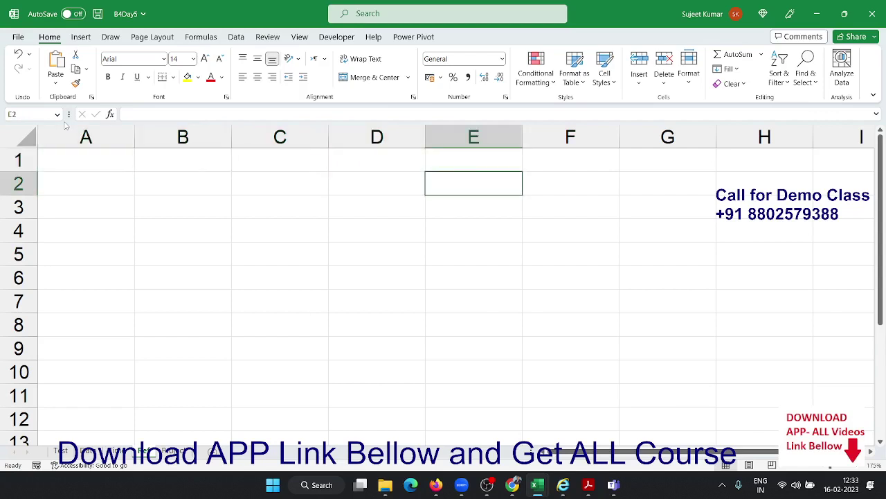
pyautogui.press('Down')
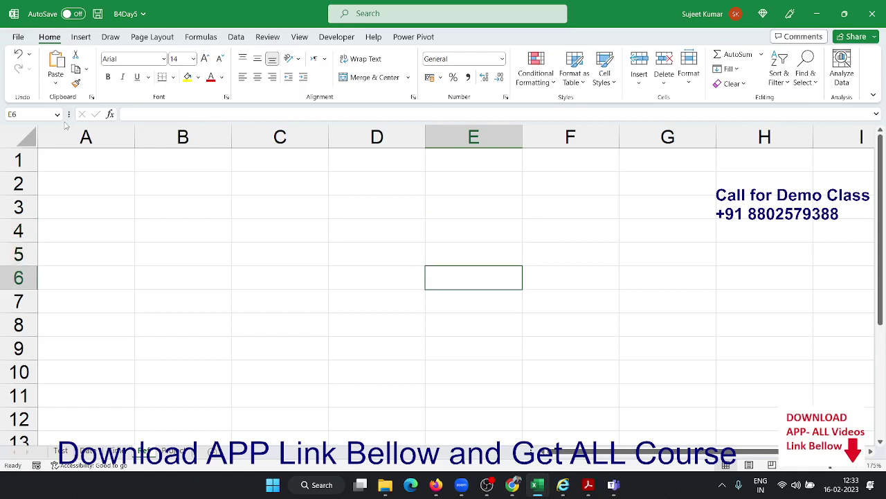
pyautogui.press('Down')
pyautogui.write('500')
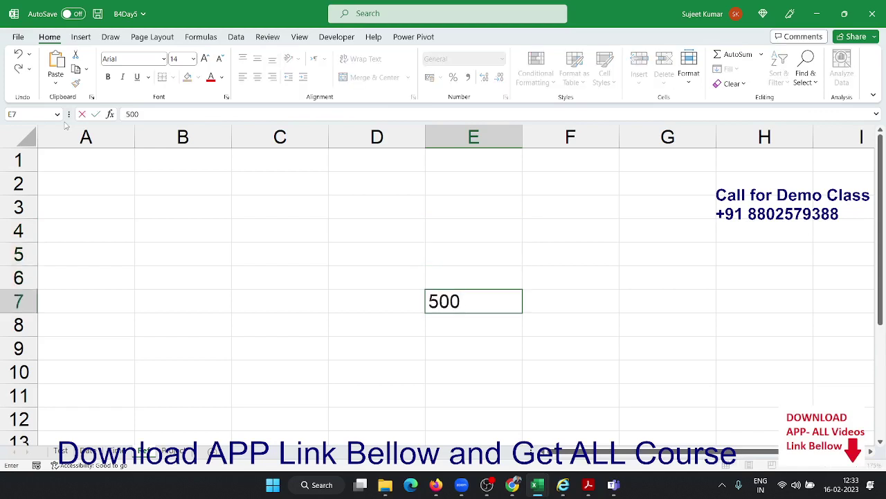
pyautogui.press('Return')
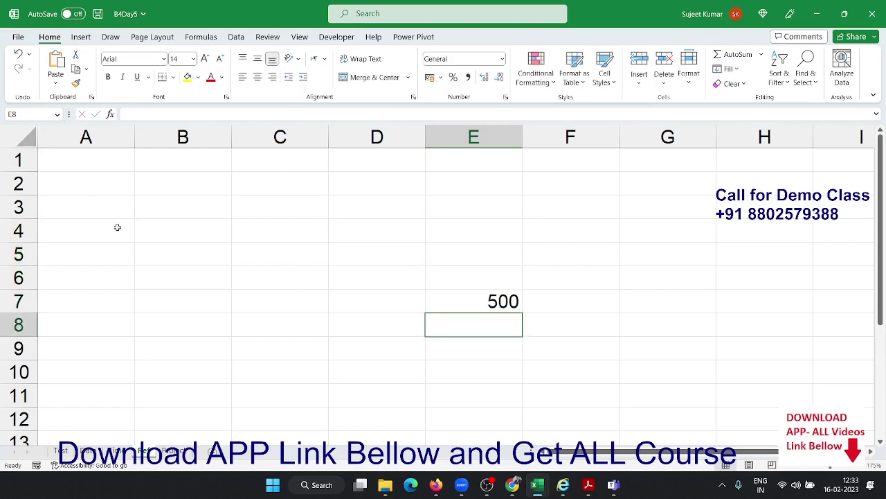
pyautogui.click(91, 184)
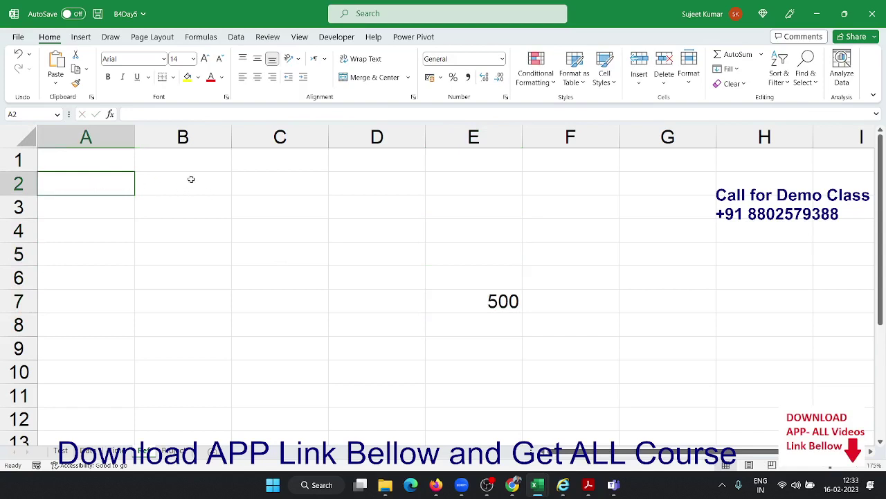
# Enter labels R and C in A2:B2, with row 7 and column 5 below them
pyautogui.write('R')
pyautogui.press('Return')
pyautogui.write('7')
pyautogui.press('Tab')
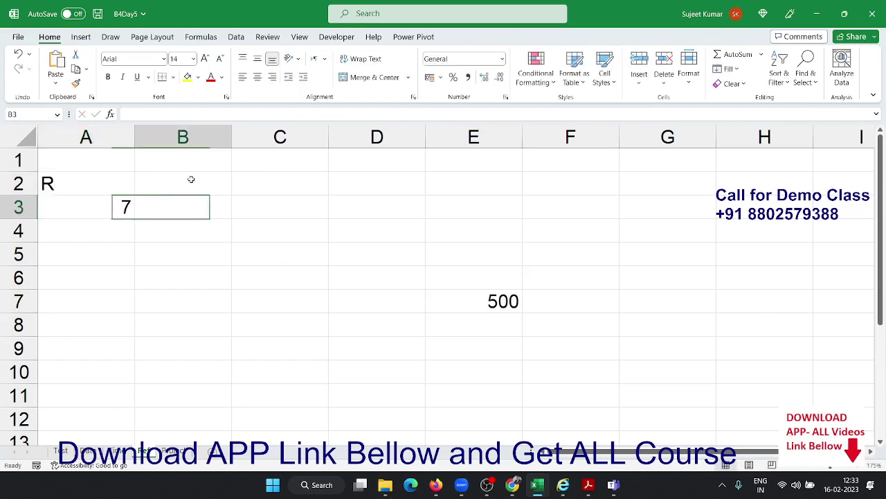
pyautogui.click(191, 179)
pyautogui.write('C')
pyautogui.press('Return')
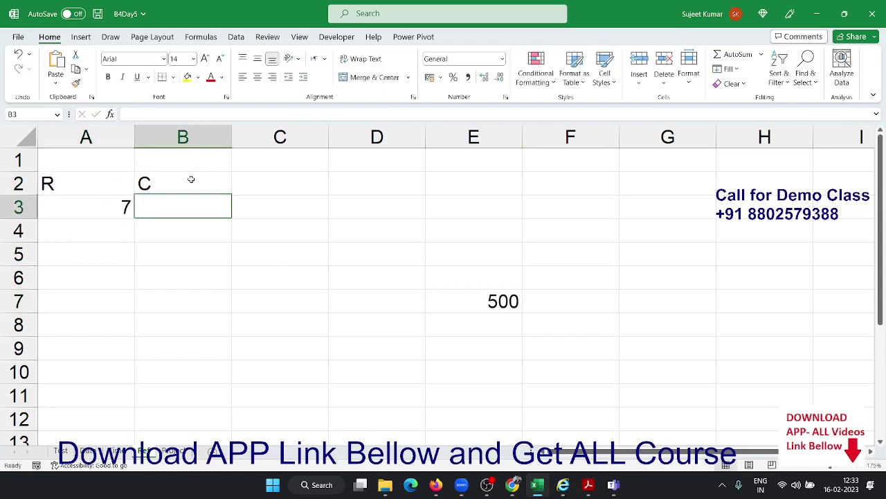
pyautogui.write('5')
pyautogui.press('Tab')
pyautogui.press('Up')
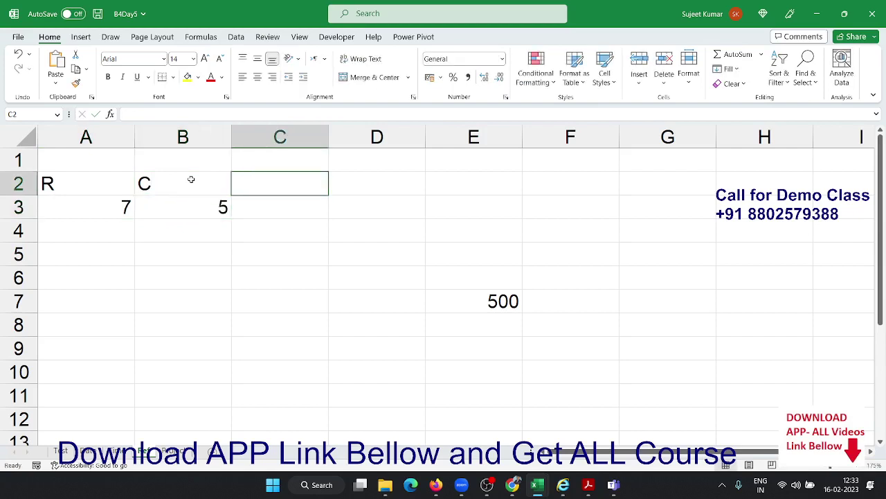
pyautogui.press('Down')
# Enter =ADDRESS(A3,B3) in C3 to produce the address $E$7
pyautogui.write('=ad')
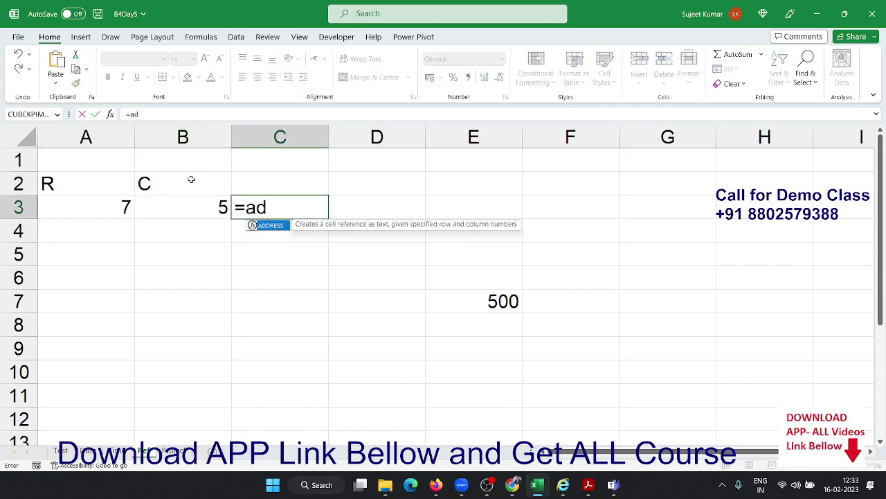
pyautogui.press('Tab')
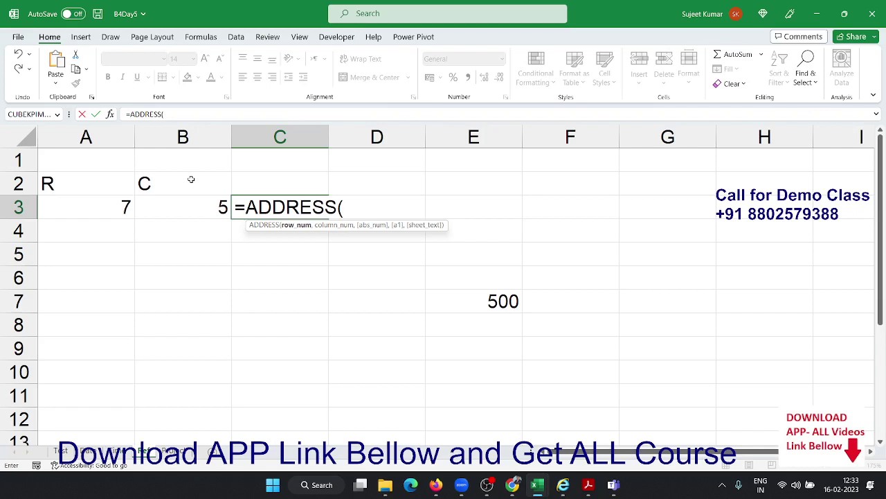
pyautogui.click(119, 201)
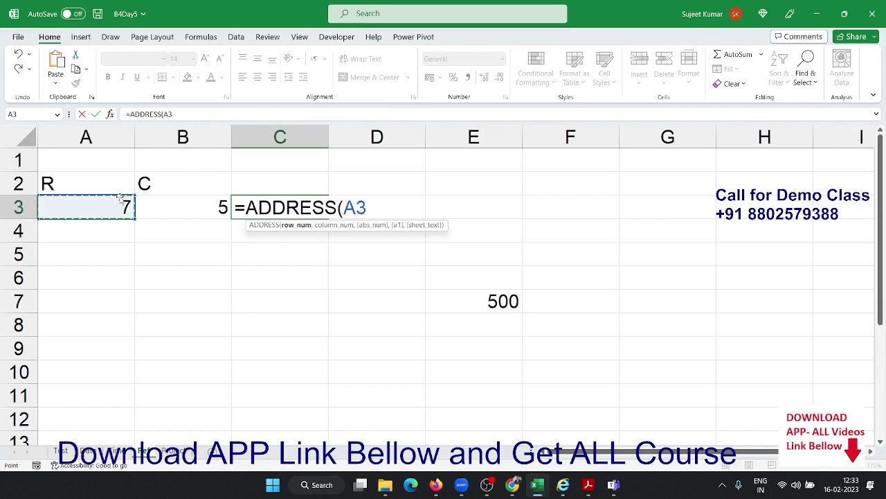
pyautogui.write(',')
pyautogui.click(162, 209)
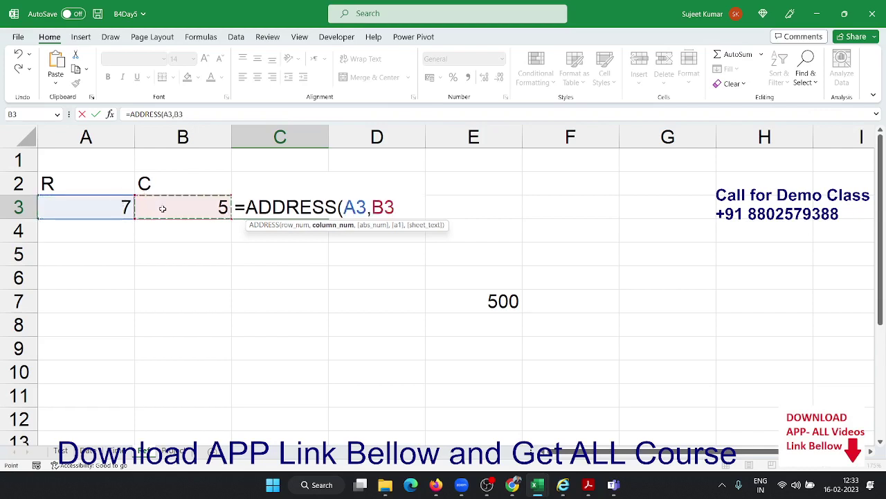
pyautogui.press('Return')
pyautogui.press('Up')
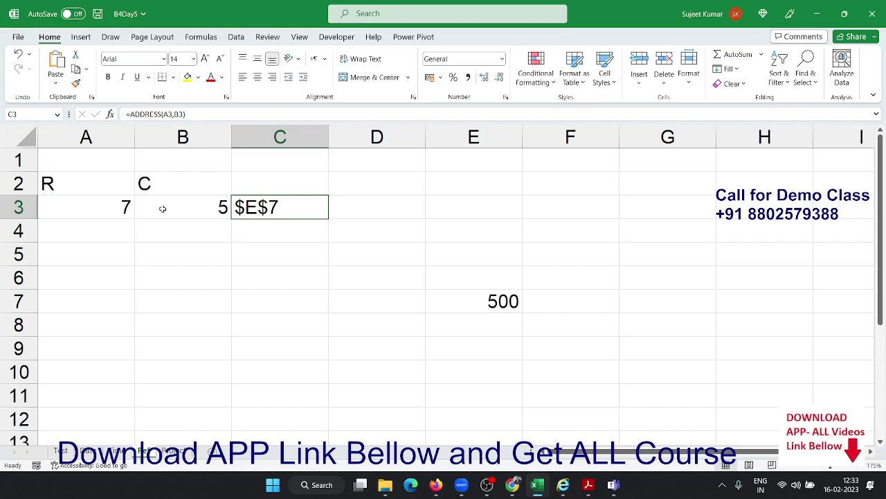
# Enter =INDIRECT(C3) in D3 so it returns 500 from $E$7
pyautogui.press('Right')
pyautogui.write('=ind')
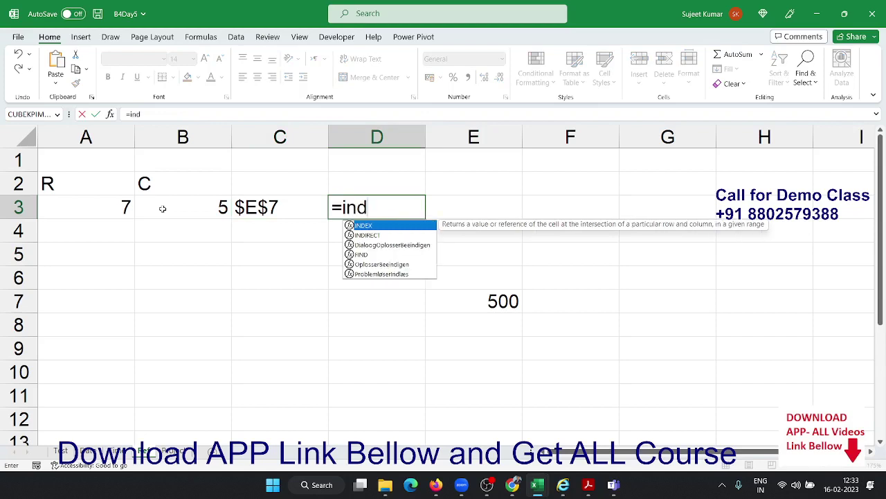
pyautogui.press('Down')
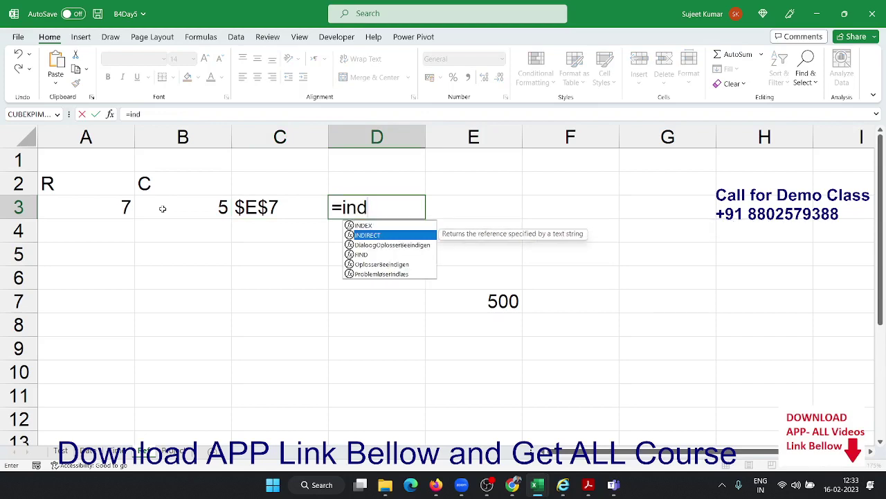
pyautogui.press('Tab')
pyautogui.click(277, 208)
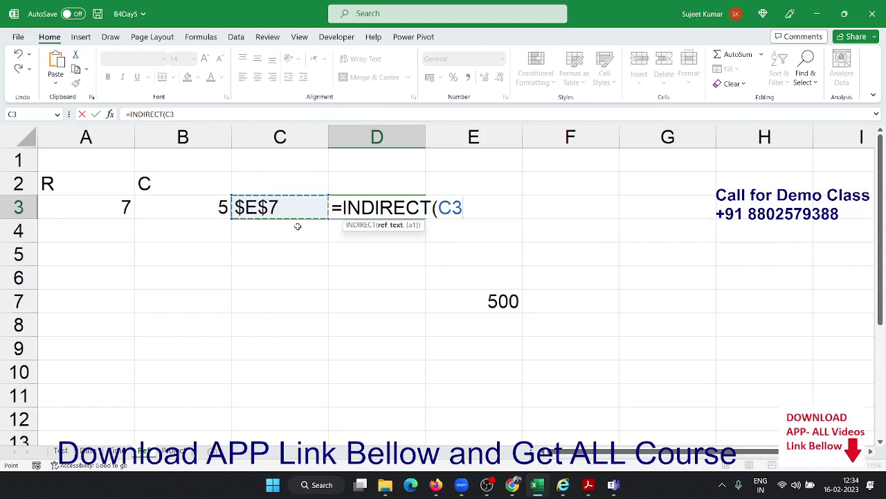
pyautogui.press('Return')
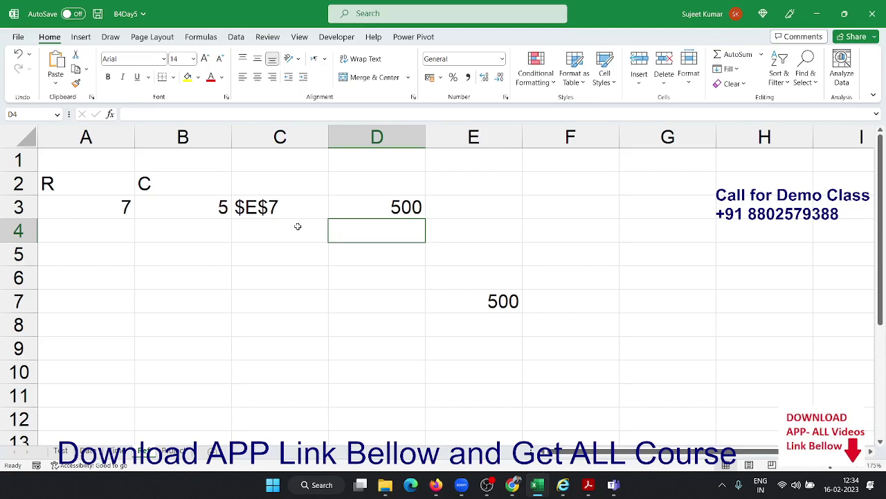
# Open the monthly marks sheet and review the table A1:M10 and the Q3 heading in B14
pyautogui.click(162, 451)
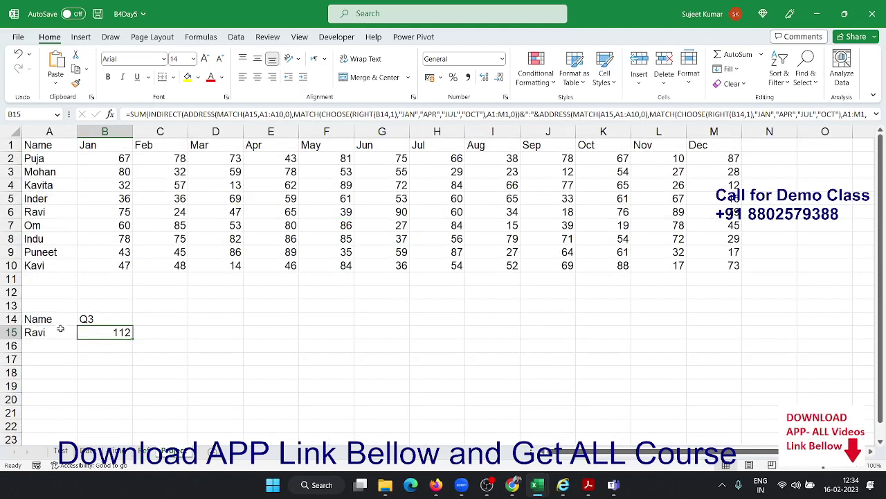
pyautogui.moveTo(57, 315); pyautogui.dragTo(56, 302)
pyautogui.click(135, 174)
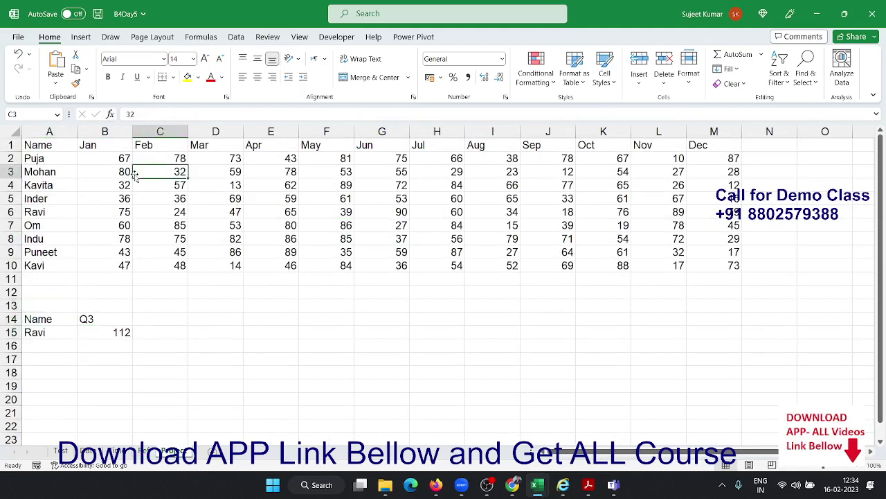
pyautogui.moveTo(70, 148); pyautogui.dragTo(734, 266)
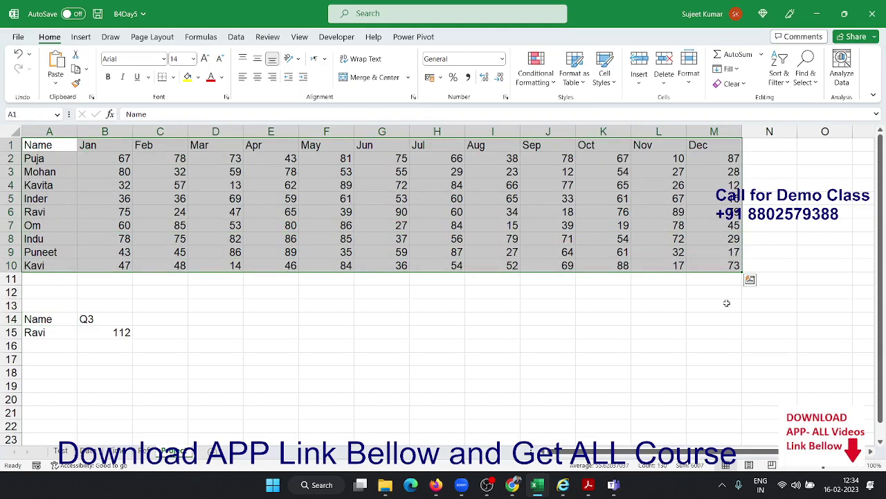
pyautogui.click(85, 318)
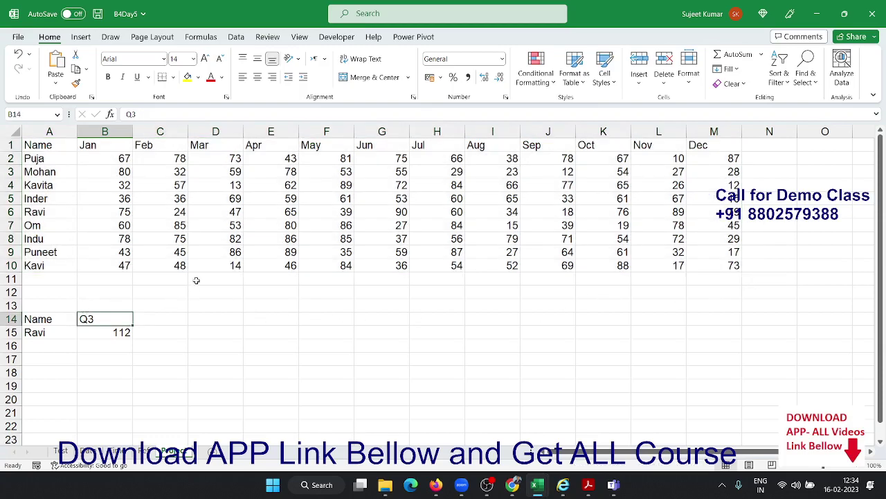
pyautogui.click(271, 130)
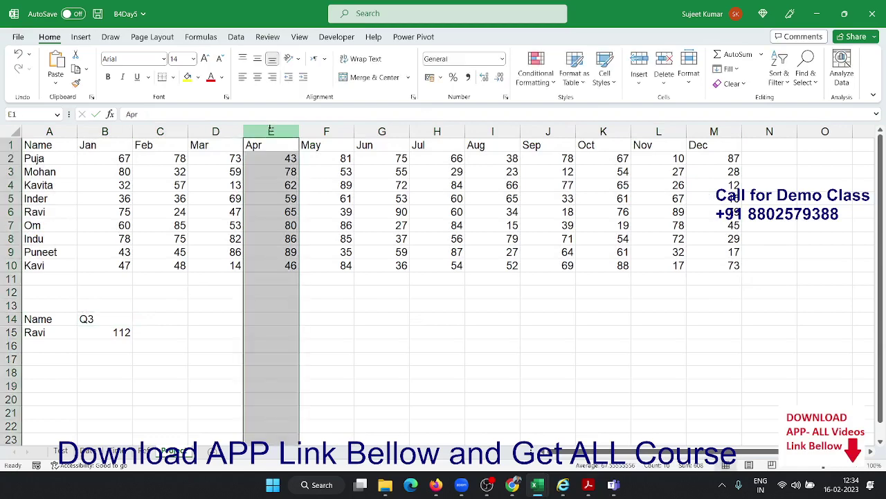
pyautogui.hotkey('ctrl', 'shift', '+')
pyautogui.write('Q')
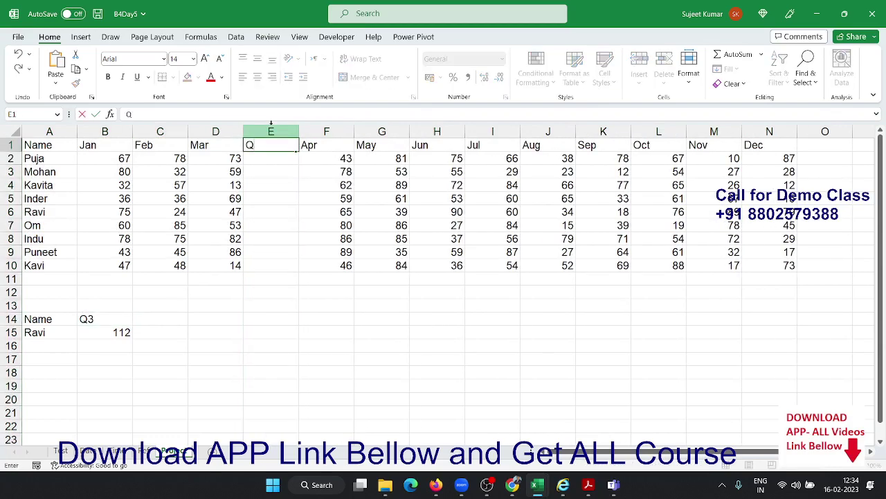
pyautogui.press('Return')
pyautogui.press('Up')
pyautogui.write('Q1')
pyautogui.press('Return')
pyautogui.write('=s')
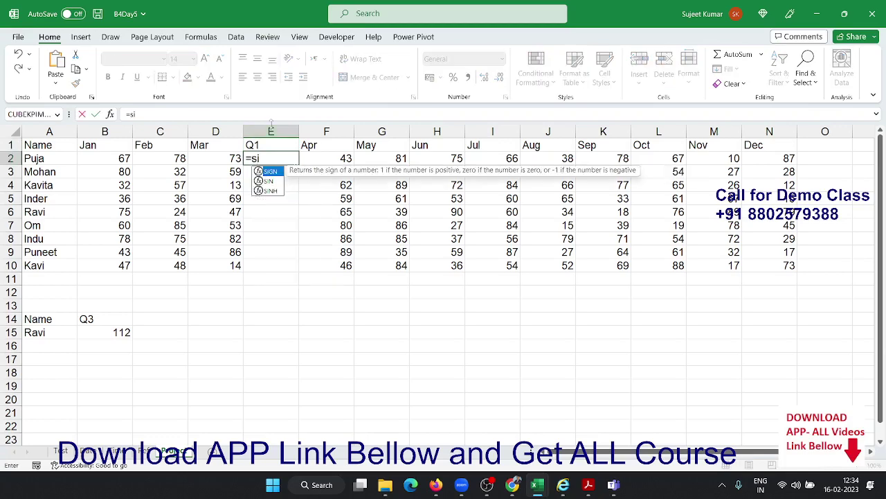
pyautogui.write('um')
pyautogui.press('Tab')
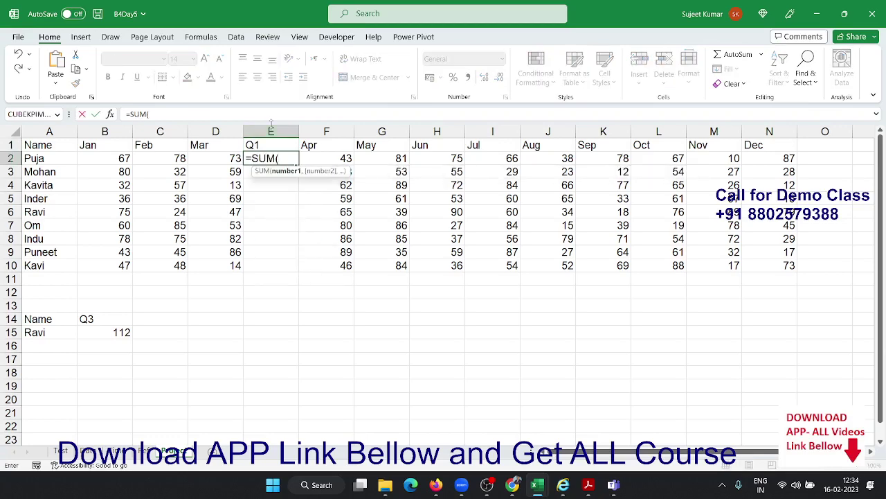
pyautogui.press('Left')
pyautogui.hotkey('shift', 'Left')
pyautogui.hotkey('shift', 'Left')
pyautogui.press('Return')
pyautogui.press('Up')
pyautogui.hotkey('shift', 'Down')
pyautogui.hotkey('shift', 'Down')
pyautogui.hotkey('shift', 'Down')
pyautogui.hotkey('shift', 'Down')
pyautogui.hotkey('shift', 'Down')
pyautogui.hotkey('shift', 'Down')
pyautogui.hotkey('shift', 'Down')
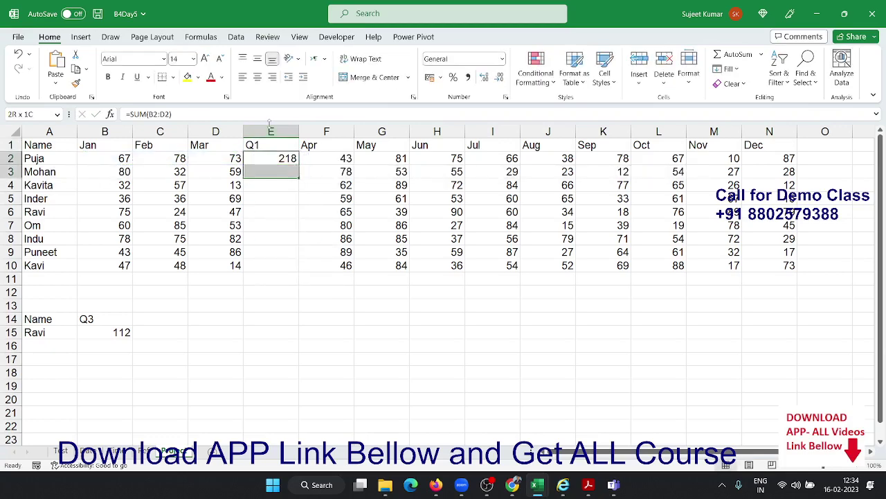
pyautogui.hotkey('shift', 'Down')
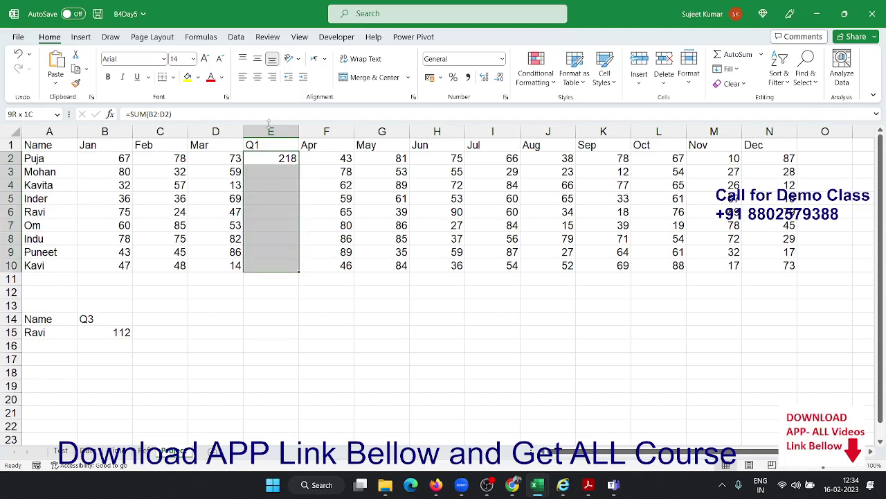
pyautogui.hotkey('ctrl', 'd')
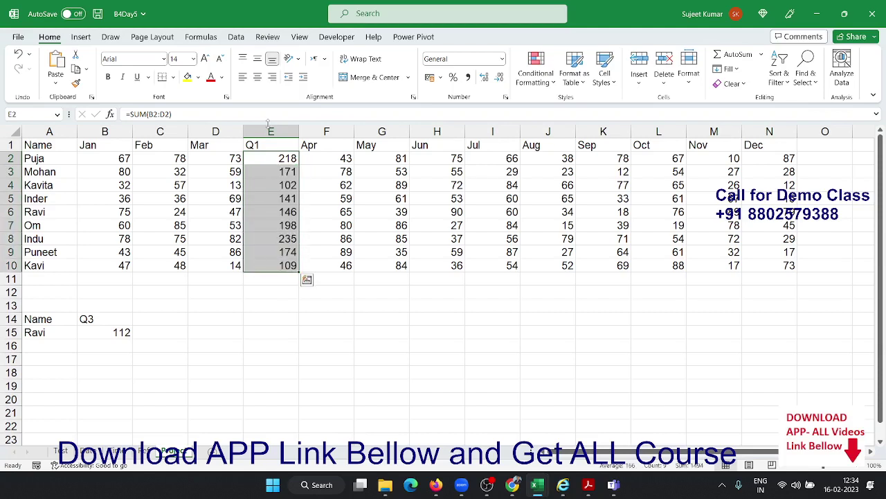
pyautogui.hotkey('ctrl', 'space')
pyautogui.hotkey('ctrl', '-')
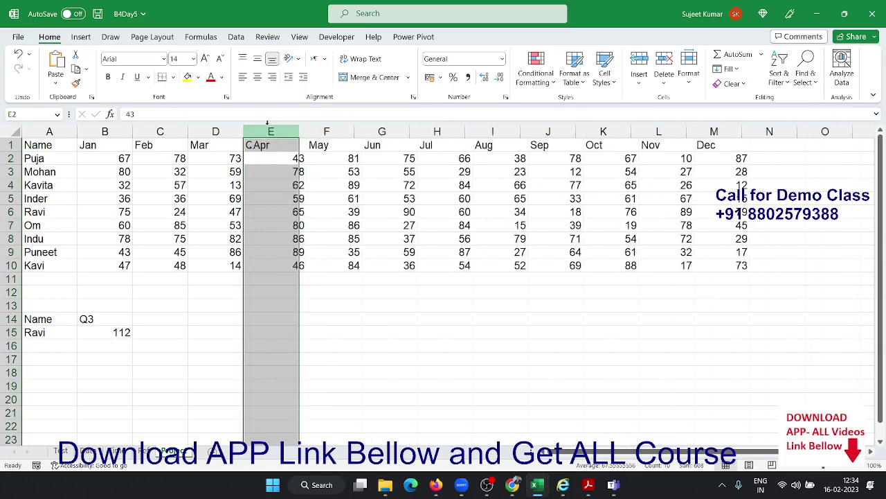
# Change B14 from Q3 to Q1 and highlight Ravi's Jan–Mar values totalling 146
pyautogui.click(104, 315)
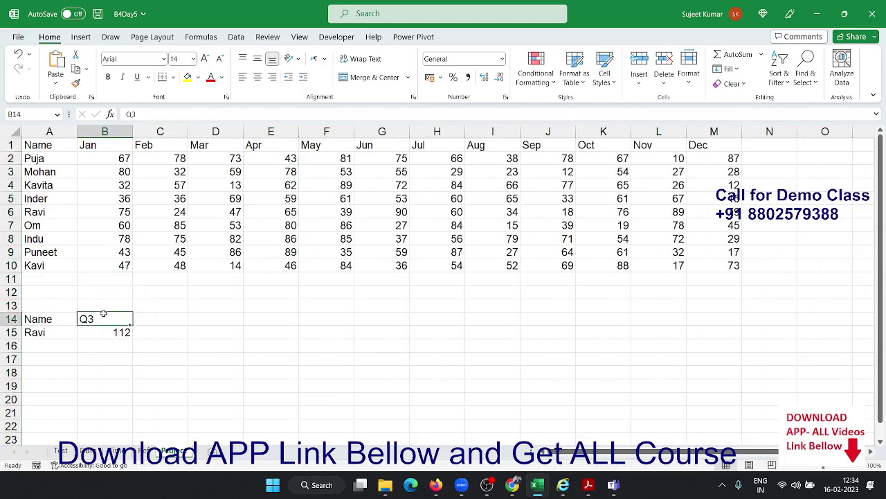
pyautogui.doubleClick(102, 317)
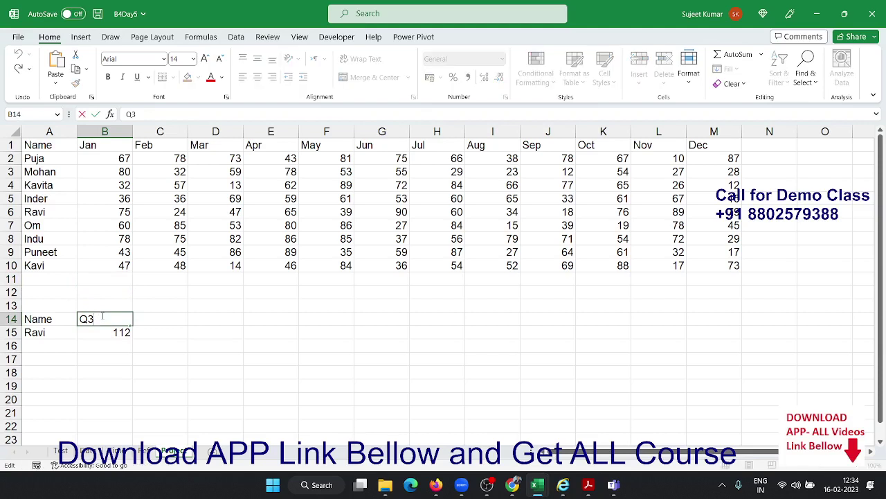
pyautogui.press('BackSpace')
pyautogui.write('1')
pyautogui.press('Return')
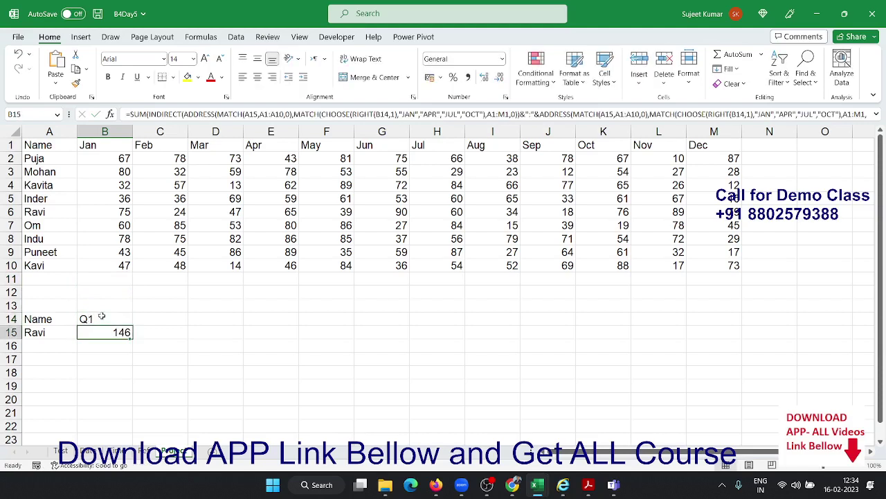
pyautogui.click(225, 362)
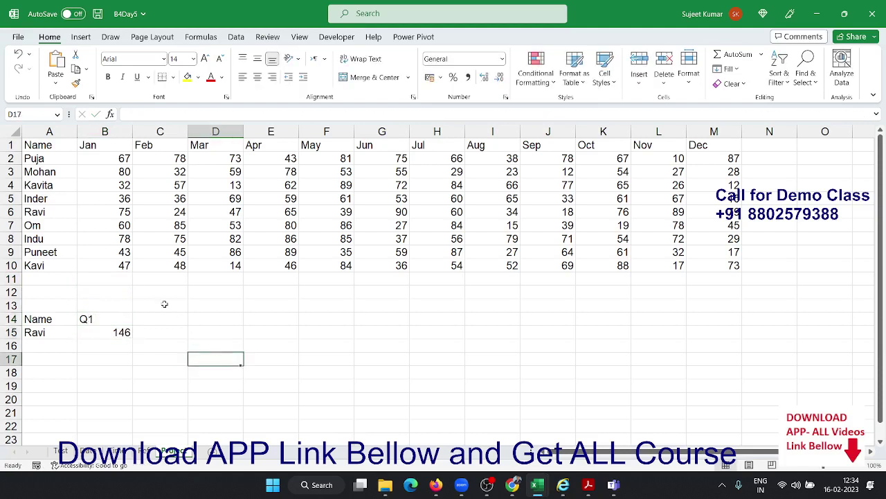
pyautogui.click(51, 209)
pyautogui.click(89, 219)
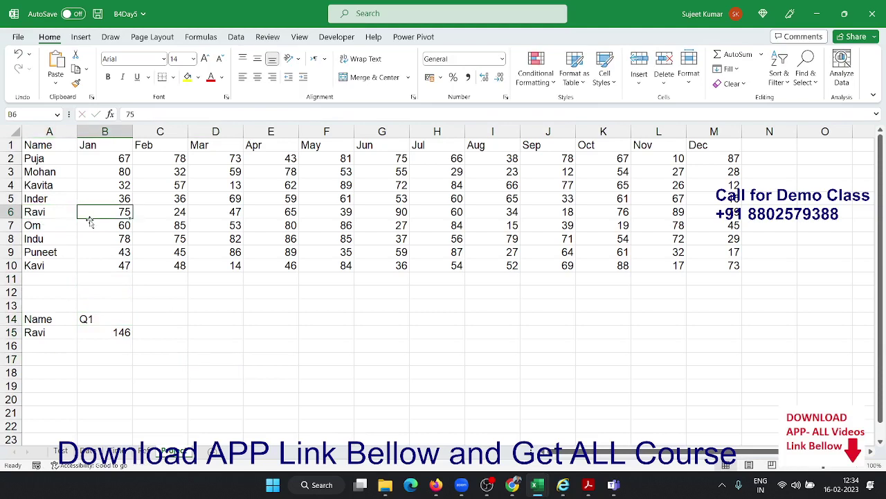
pyautogui.hotkey('shift', 'Right')
pyautogui.hotkey('shift', 'Right')
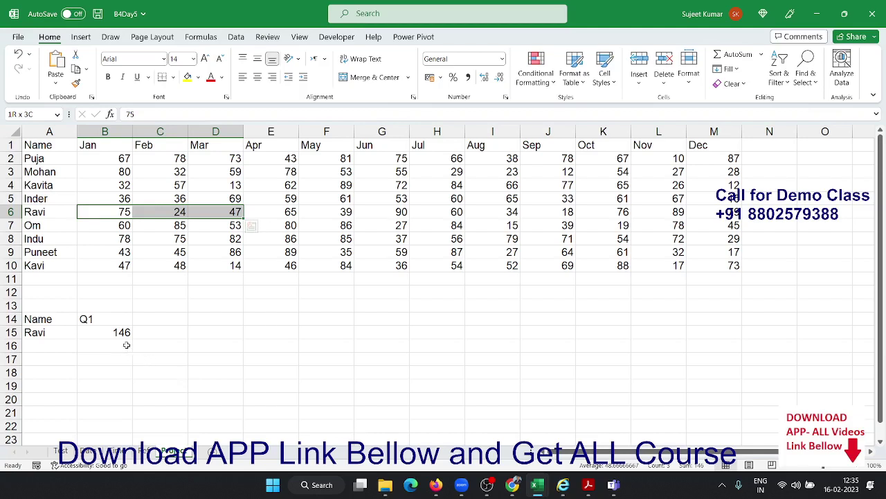
pyautogui.click(266, 356)
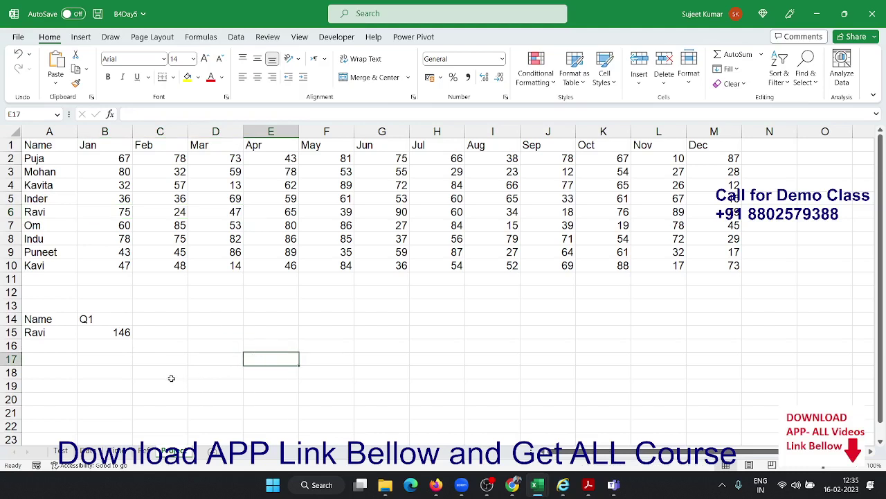
# Inspect B15's quarter-sum formula, then move the 146 total to cell A20
pyautogui.click(122, 330)
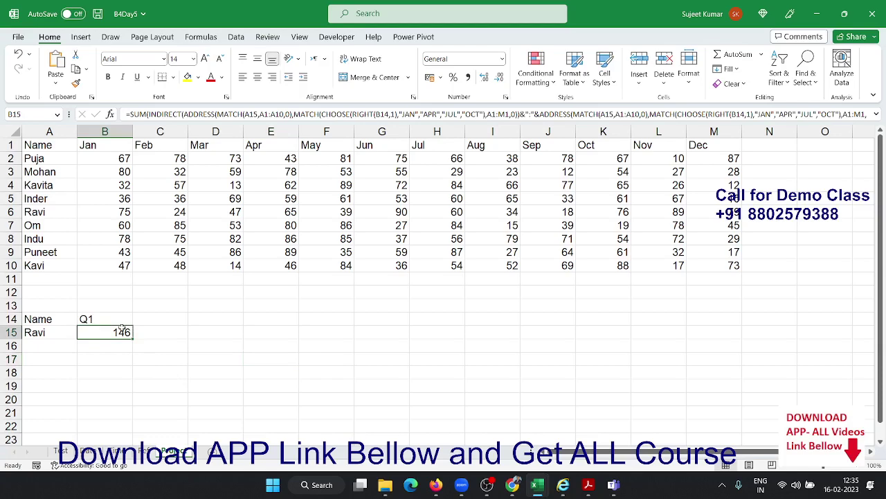
pyautogui.doubleClick(121, 329)
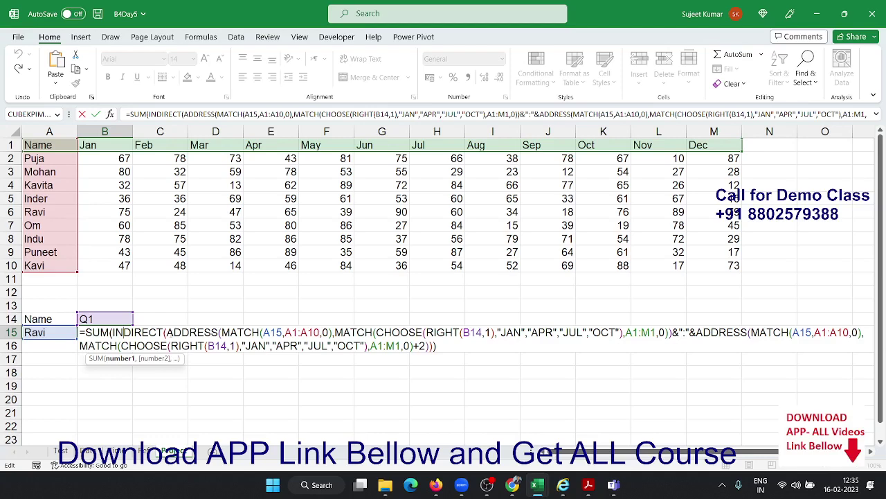
pyautogui.hotkey('ctrl', 'Return')
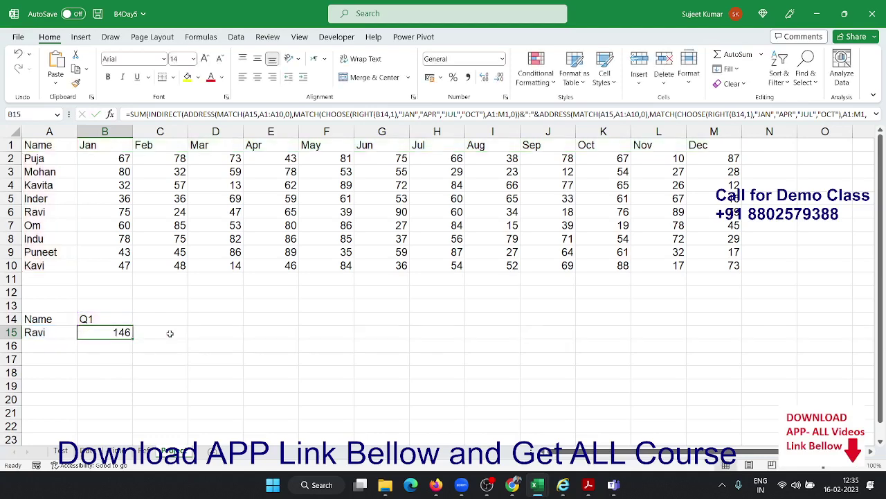
pyautogui.moveTo(126, 343); pyautogui.dragTo(51, 404)
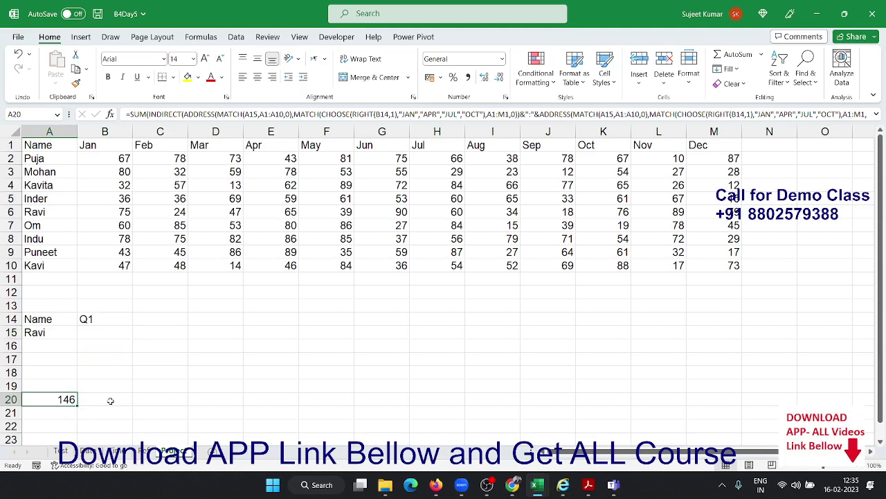
pyautogui.click(101, 315)
pyautogui.click(137, 320)
pyautogui.click(99, 329)
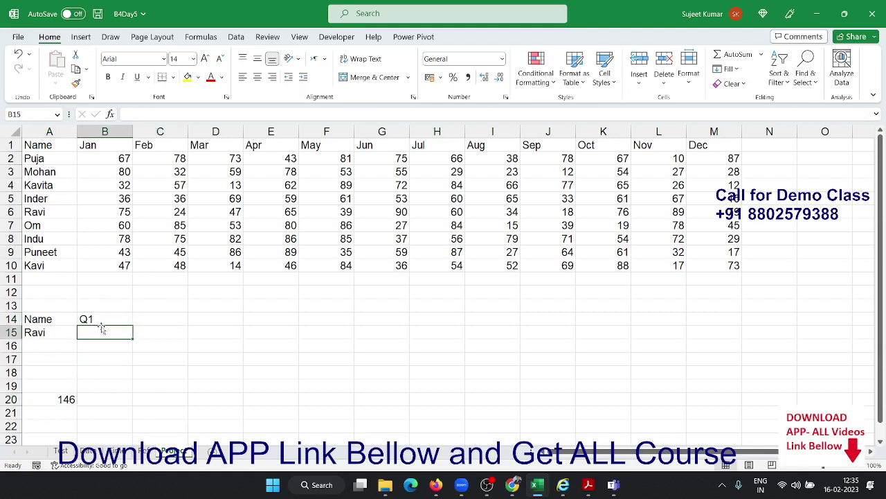
pyautogui.press('Up')
pyautogui.click(147, 320)
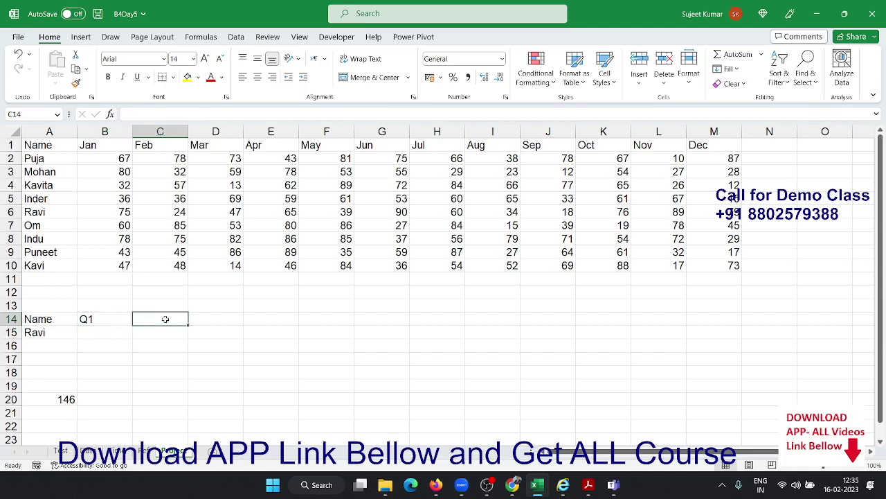
# Add a RIGHT formula in C14 extracting quarter number 1 from the Q1 label in B14
pyautogui.write('=')
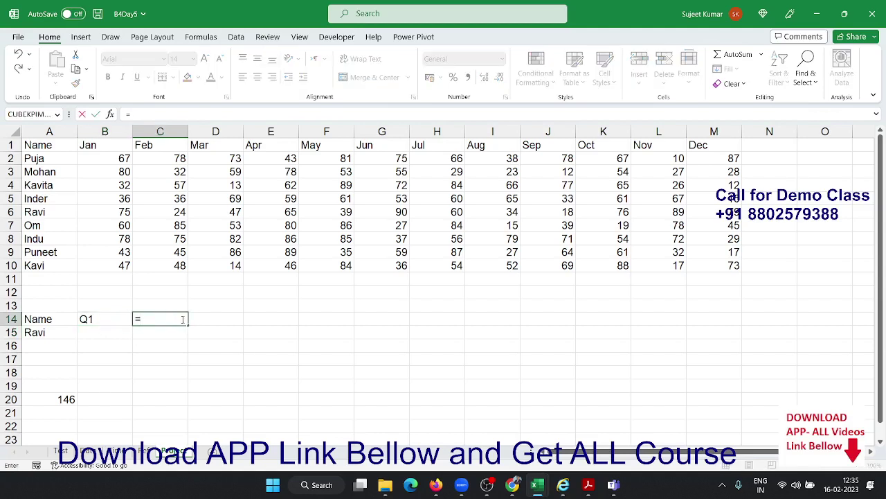
pyautogui.write('ri')
pyautogui.press('Tab')
pyautogui.press('Left')
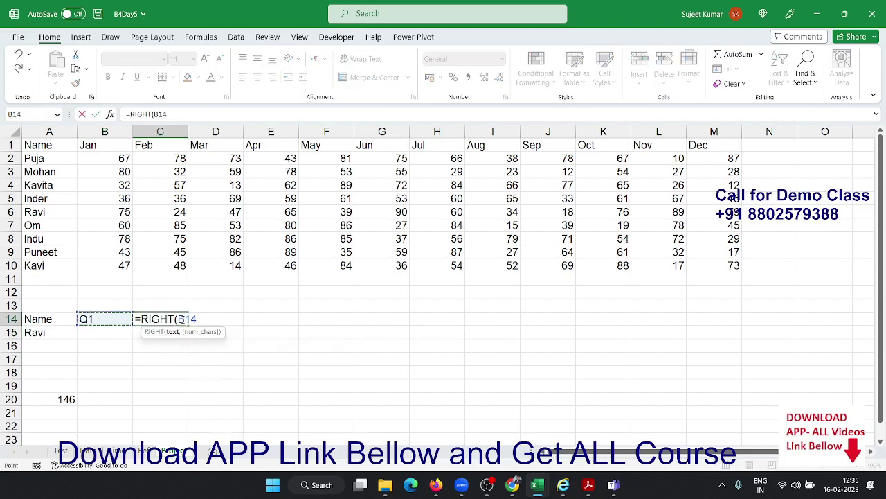
pyautogui.write(',1')
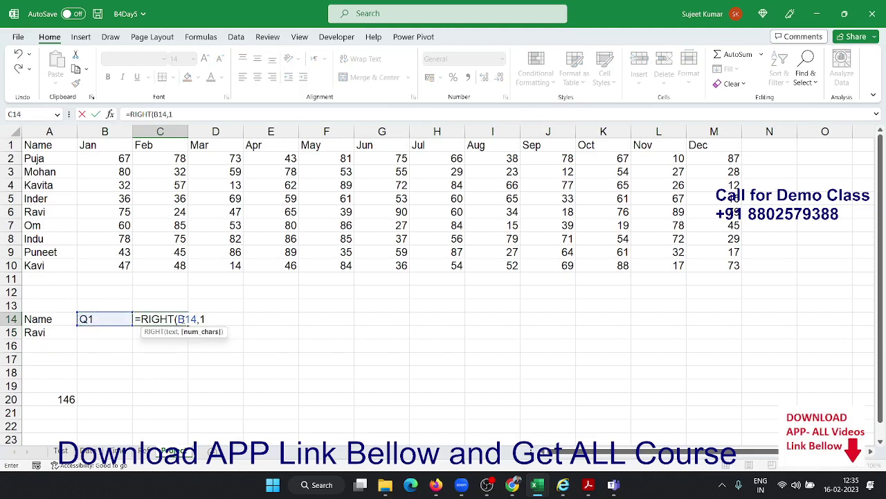
pyautogui.press('Return')
pyautogui.click(182, 319)
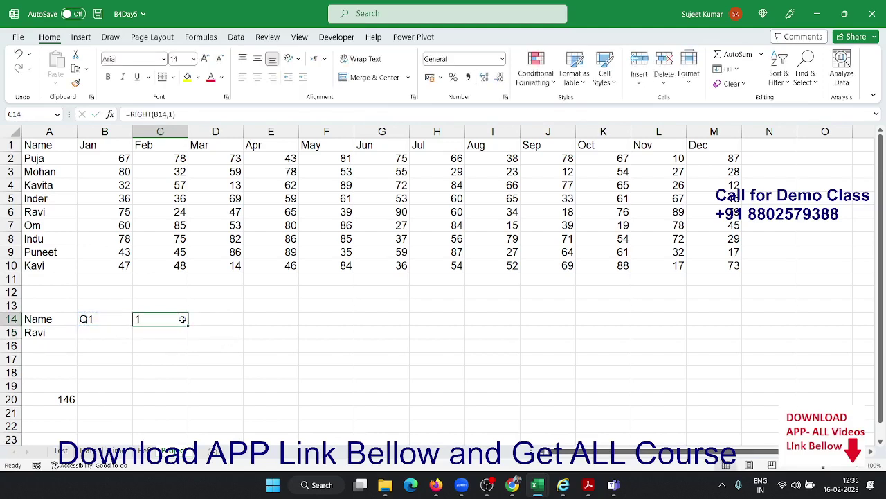
pyautogui.press('Right')
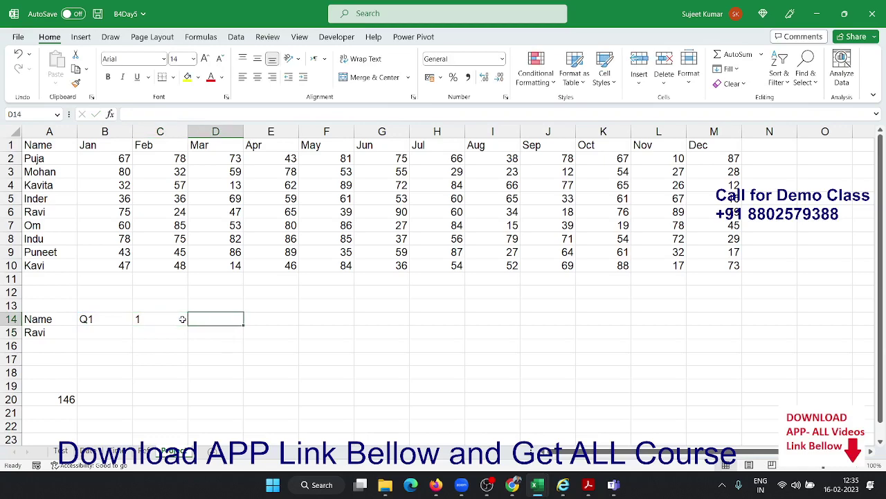
# Type =CHOOSE(C14,"JAN","APR","JUL","OCT") into D14
pyautogui.write('=choo')
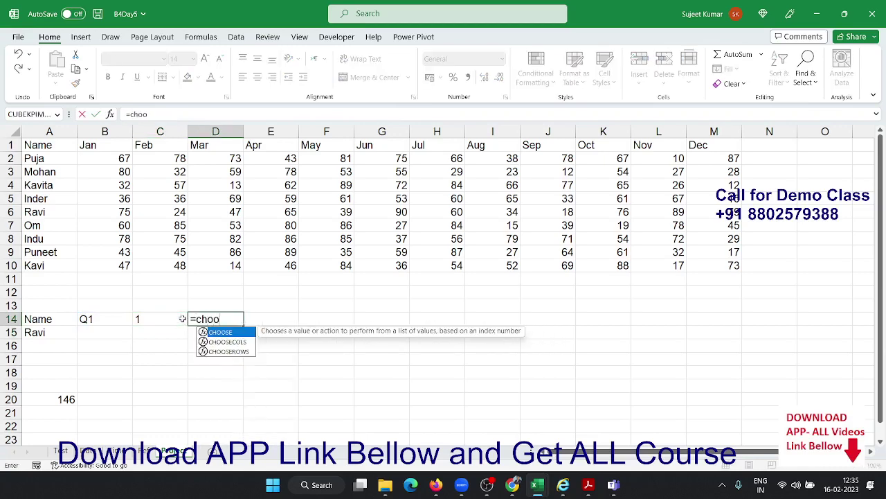
pyautogui.press('Tab')
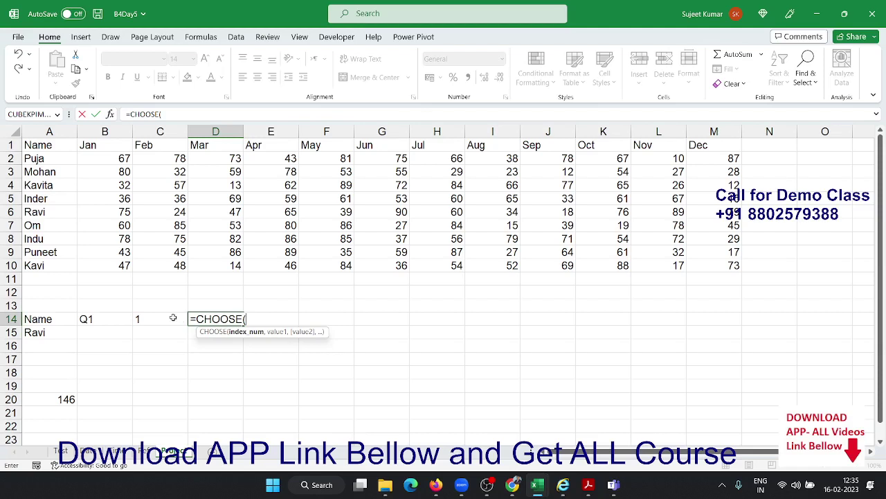
pyautogui.click(172, 317)
pyautogui.write(',')
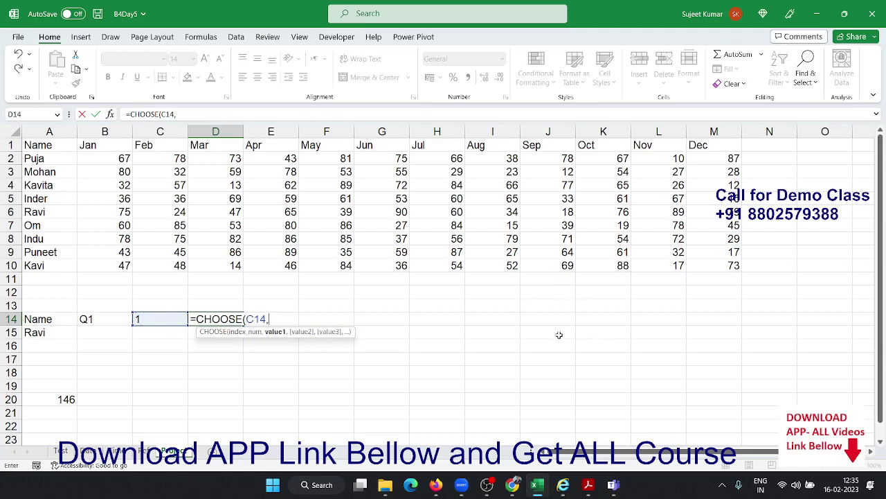
pyautogui.write('"JAN","AP')
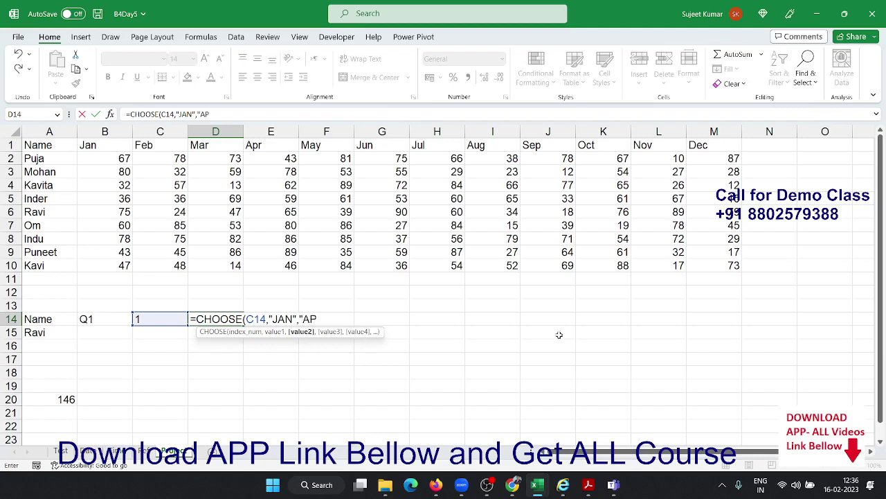
pyautogui.write('R')
pyautogui.write('","')
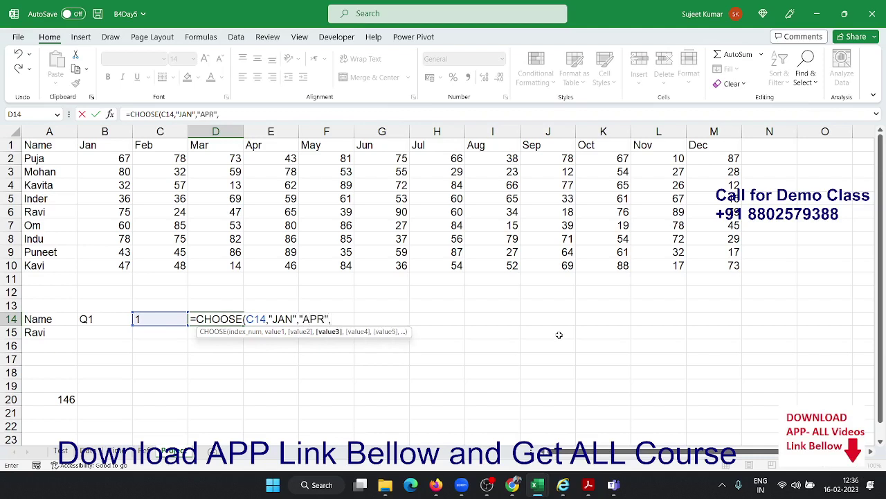
pyautogui.write('JUL",')
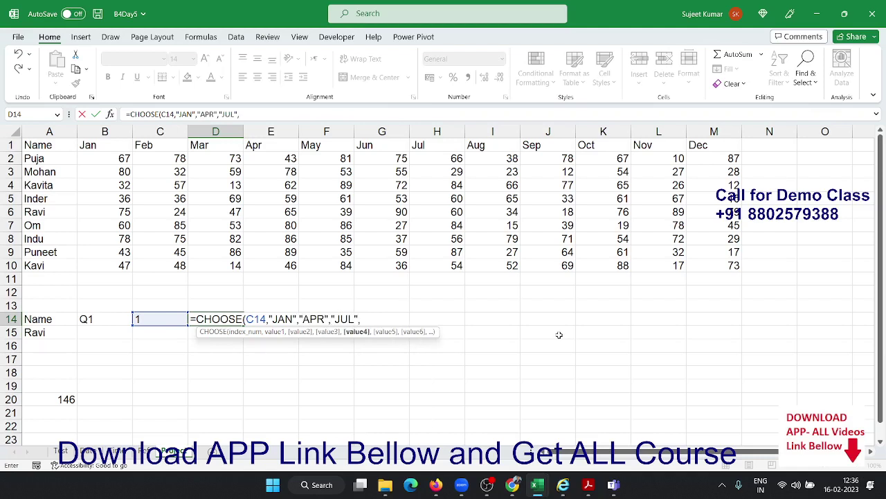
pyautogui.write('OCT"')
# Walk through the CHOOSE arguments and commit the formula so D14 shows JAN
pyautogui.click(375, 321)
pyautogui.write('"')
pyautogui.doubleClick(255, 318)
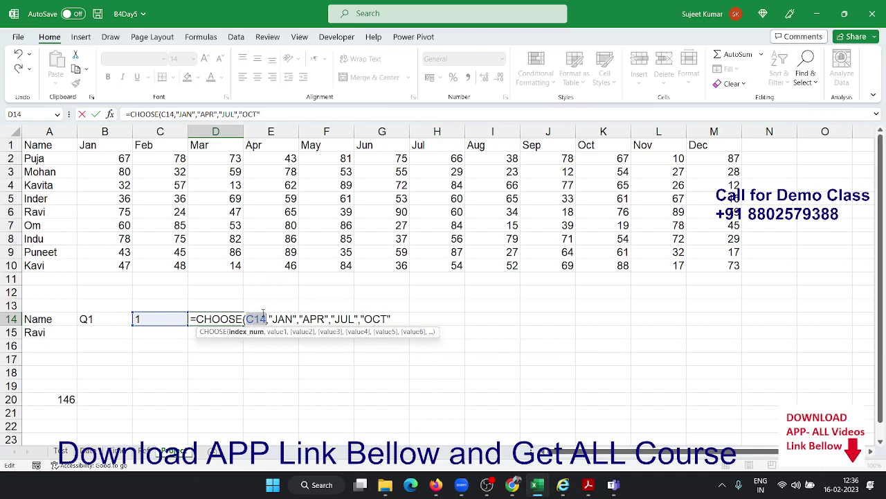
pyautogui.doubleClick(282, 319)
pyautogui.click(262, 318)
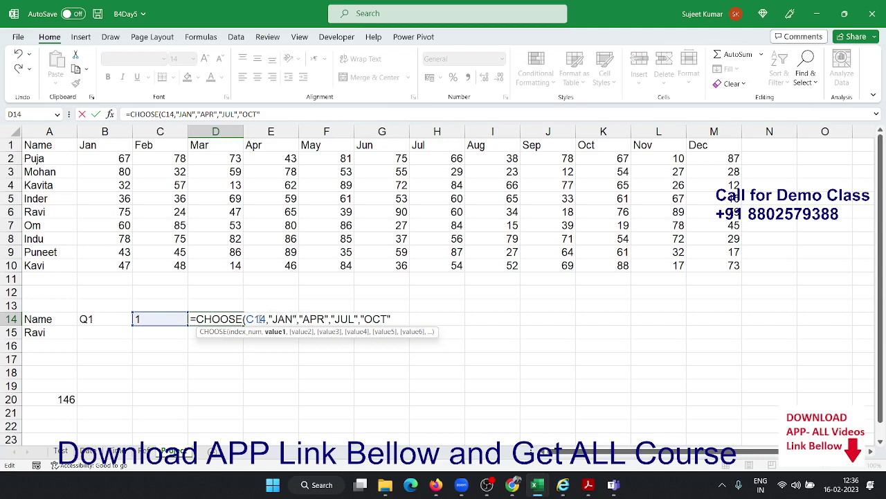
pyautogui.doubleClick(315, 319)
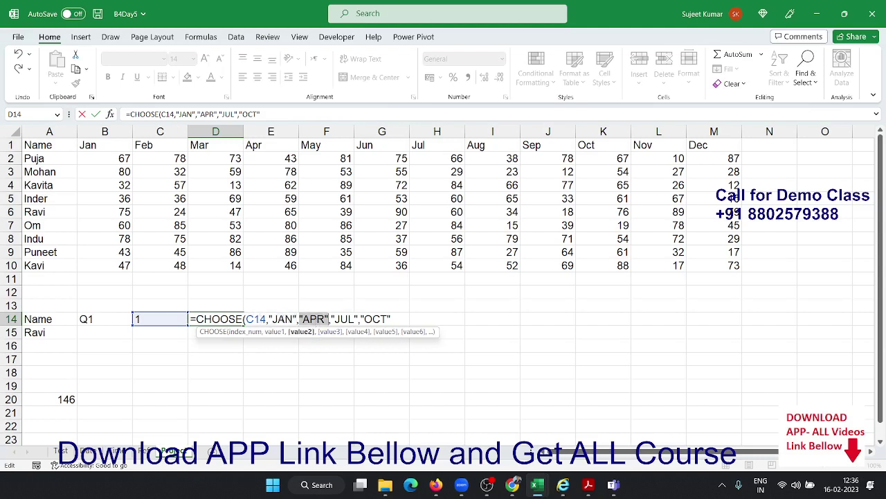
pyautogui.doubleClick(256, 318)
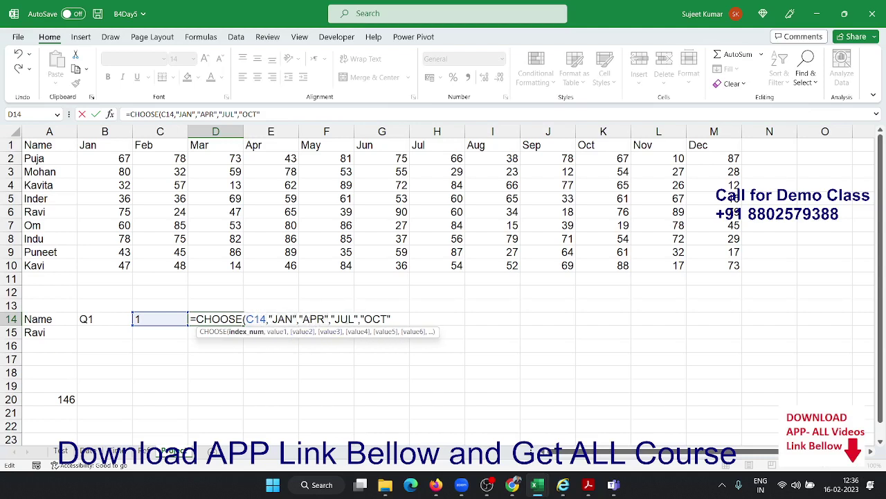
pyautogui.doubleClick(344, 319)
pyautogui.doubleClick(256, 318)
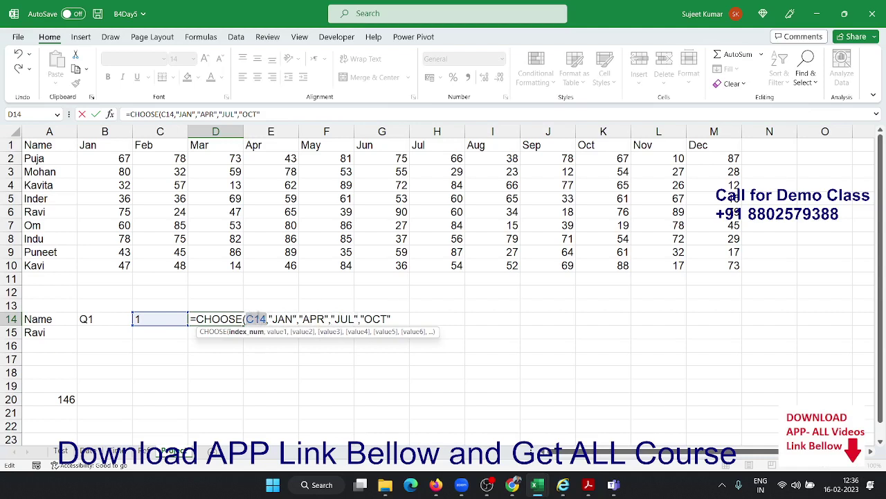
pyautogui.click(366, 318)
pyautogui.press('Return')
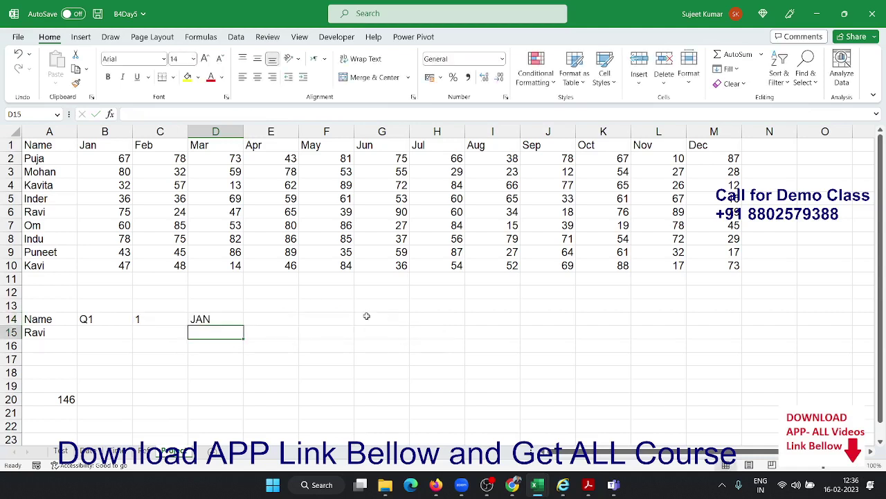
pyautogui.press('Up')
pyautogui.press('Left')
pyautogui.press('Left')
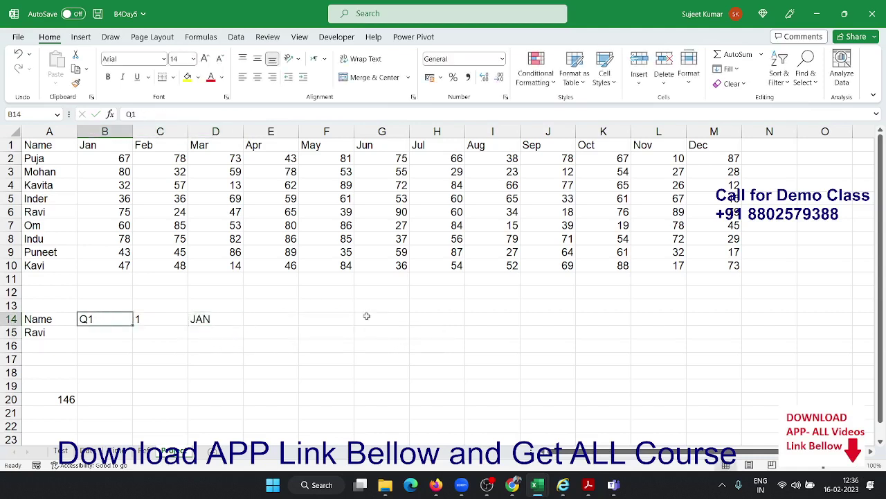
# Set B14 to Q2 and check that C14 now returns 2 and D14 returns APR
pyautogui.write('Q2')
pyautogui.press('Return')
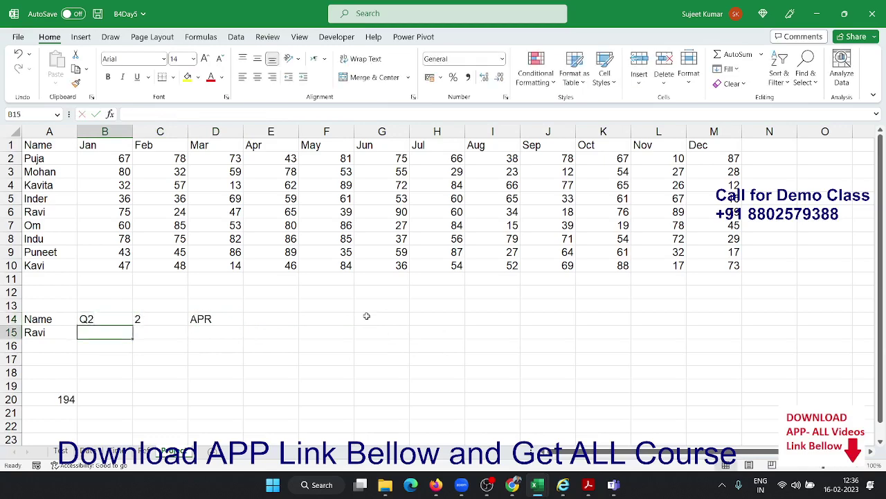
pyautogui.press('Up')
pyautogui.press('Right')
pyautogui.press('F2')
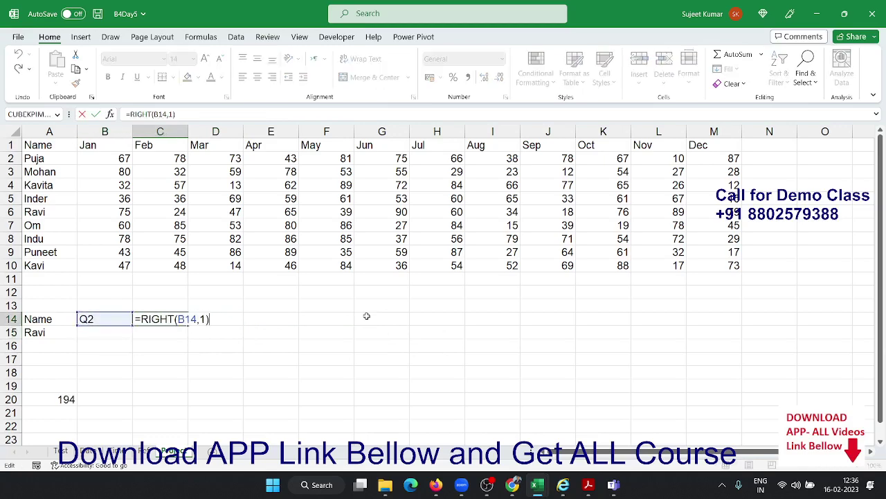
pyautogui.press('Escape')
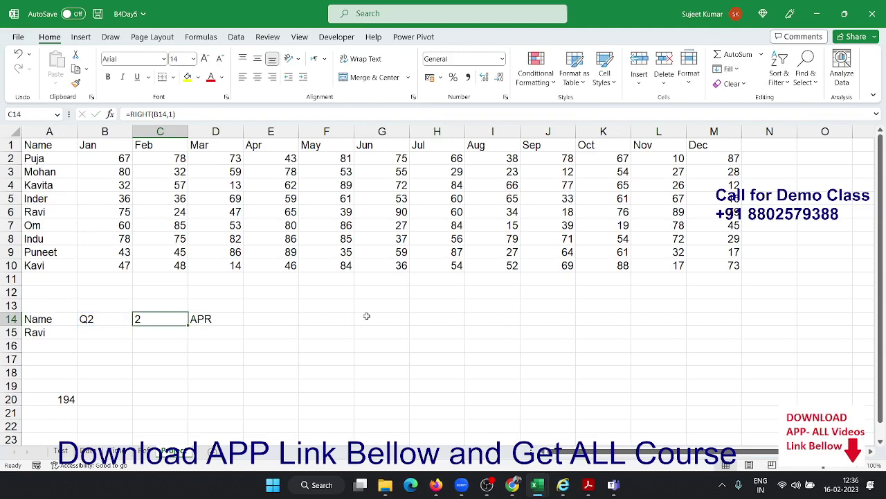
pyautogui.press('Right')
pyautogui.press('F2')
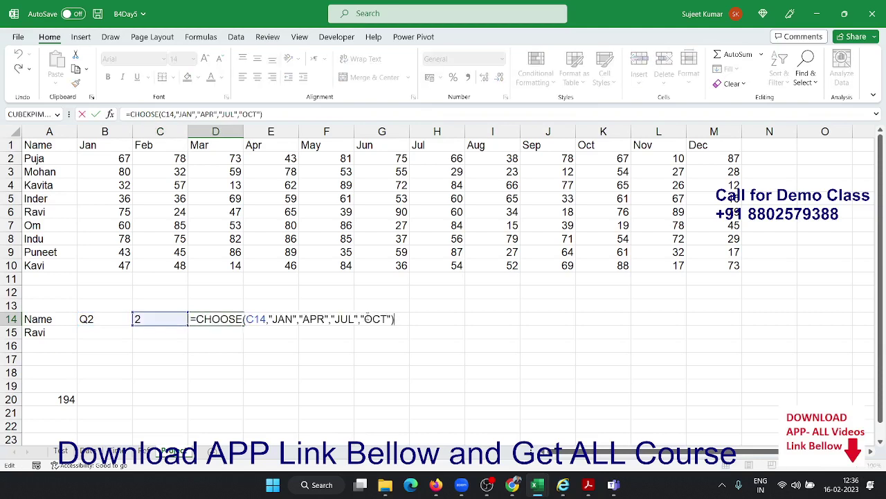
pyautogui.press('Escape')
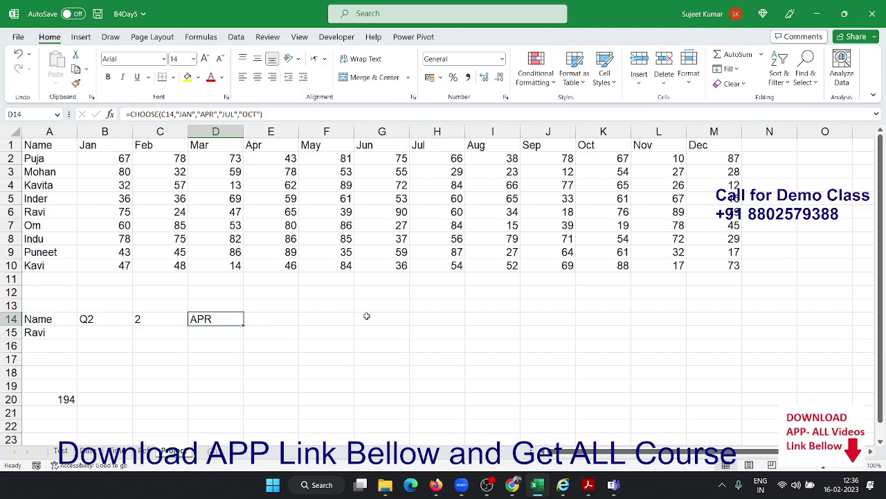
pyautogui.press('Right')
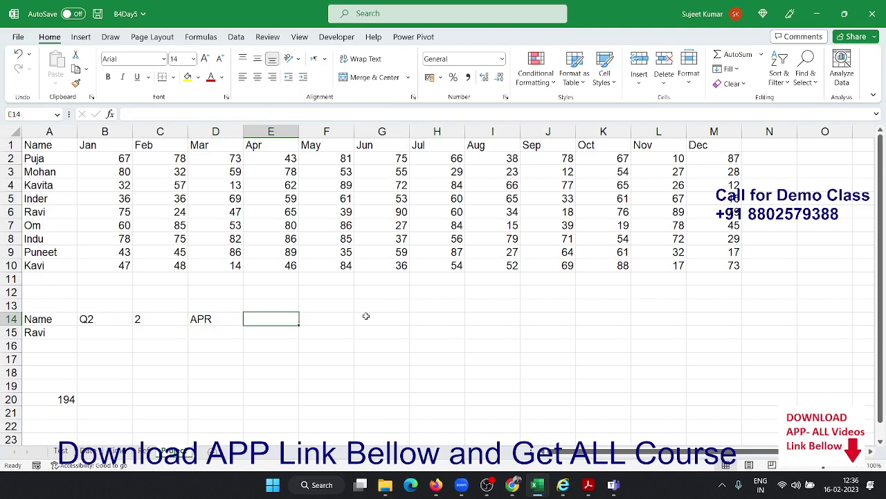
# Enter =MATCH(D14,A1:M1,0) in E14, returning 5 as APR's header position
pyautogui.write('=mat')
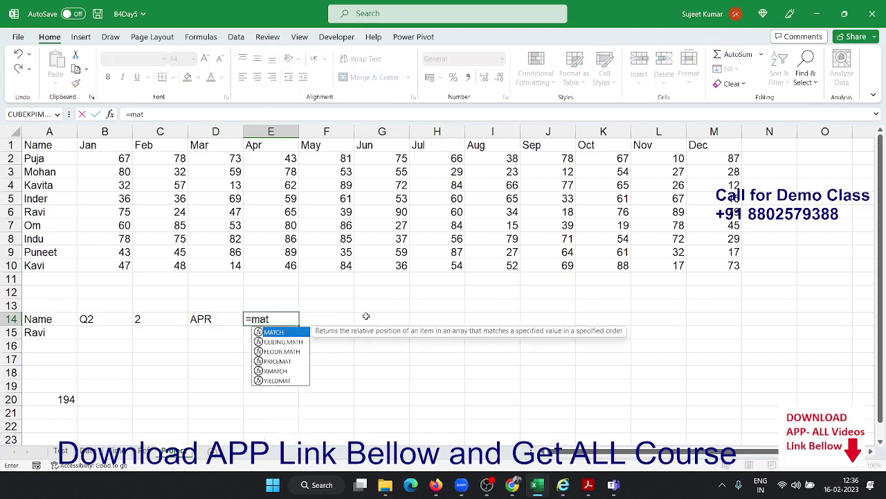
pyautogui.press('Tab')
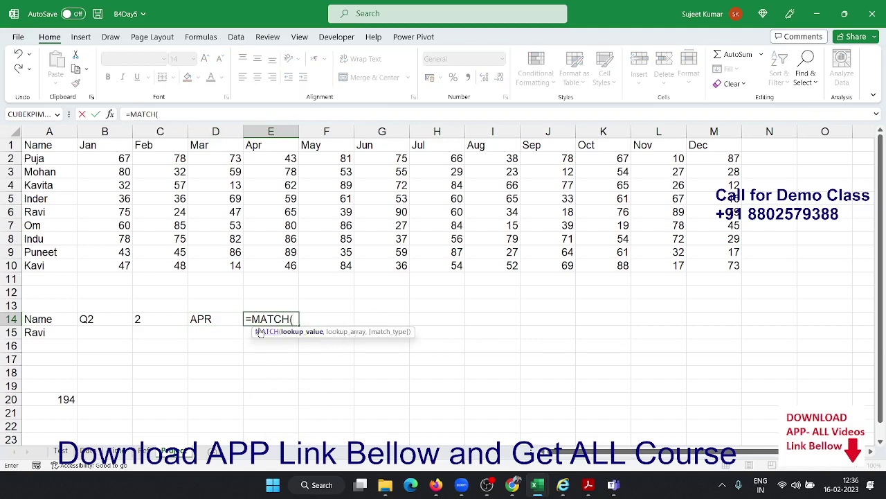
pyautogui.click(218, 318)
pyautogui.write(',')
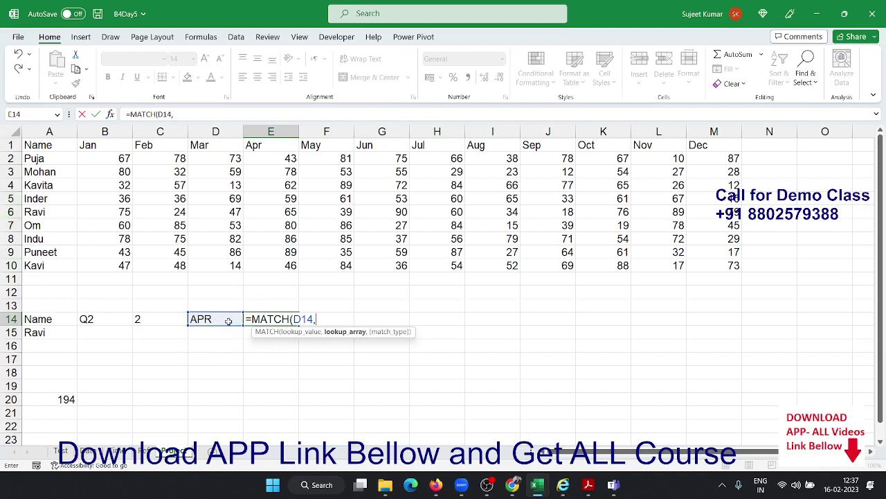
pyautogui.moveTo(59, 145); pyautogui.dragTo(689, 132)
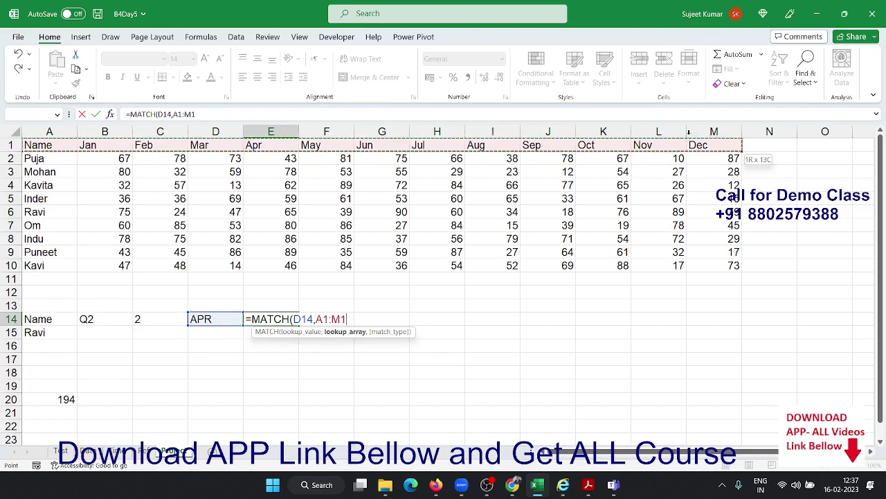
pyautogui.write(',0')
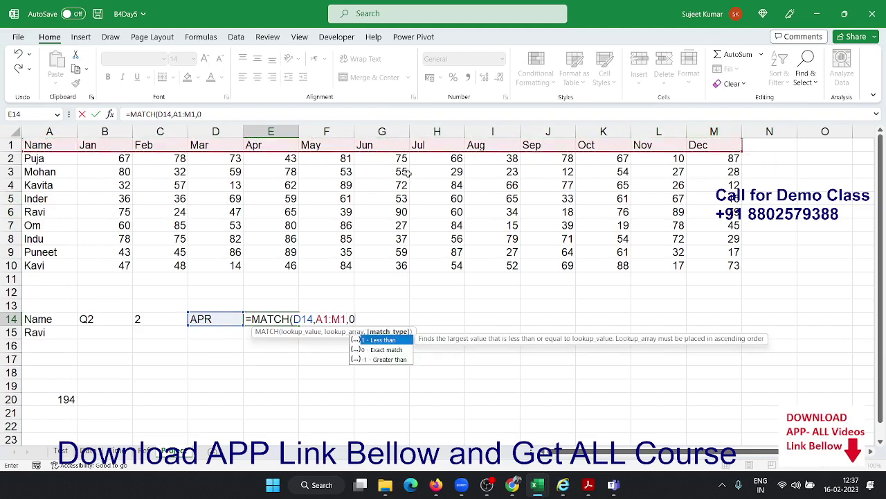
pyautogui.click(513, 485)
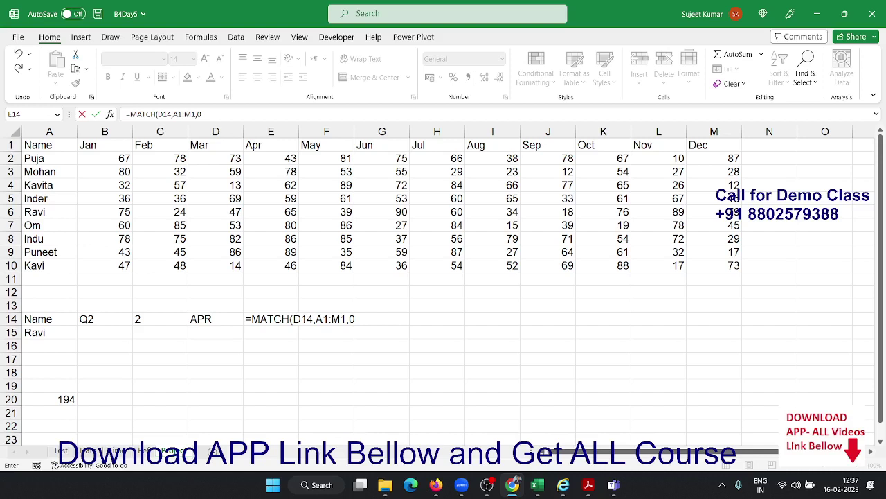
pyautogui.click(381, 331)
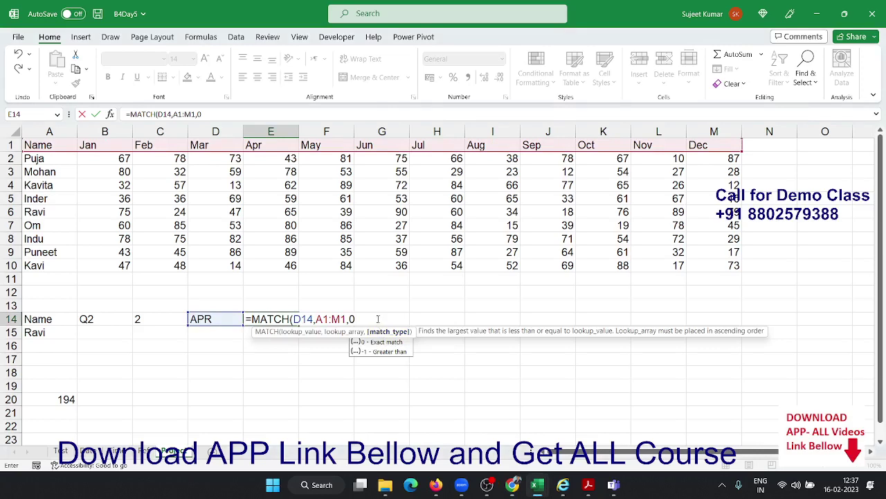
pyautogui.press('Return')
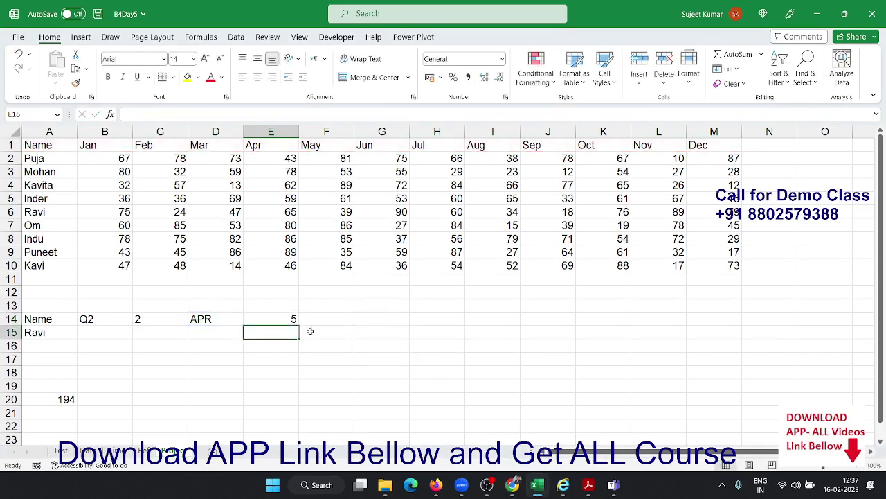
# Change B14 from Q2 back to Q1 and check E14's MATCH result of 2
pyautogui.doubleClick(103, 319)
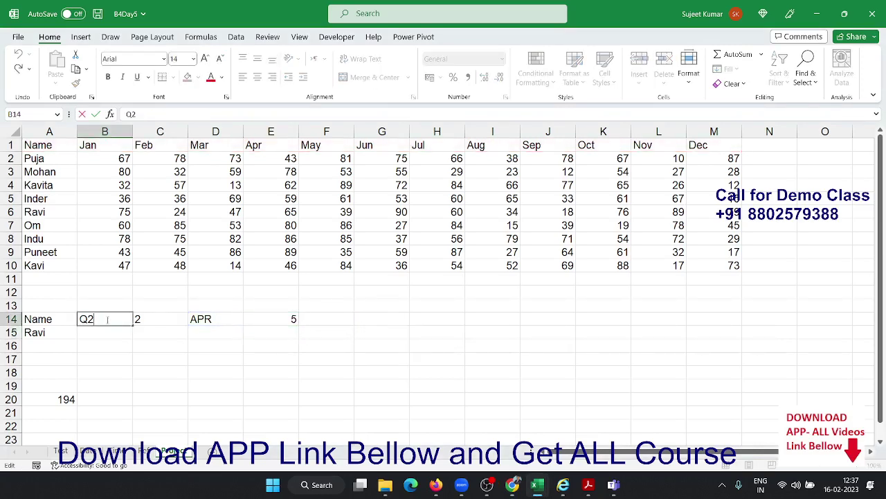
pyautogui.press('BackSpace')
pyautogui.write('1')
pyautogui.press('Return')
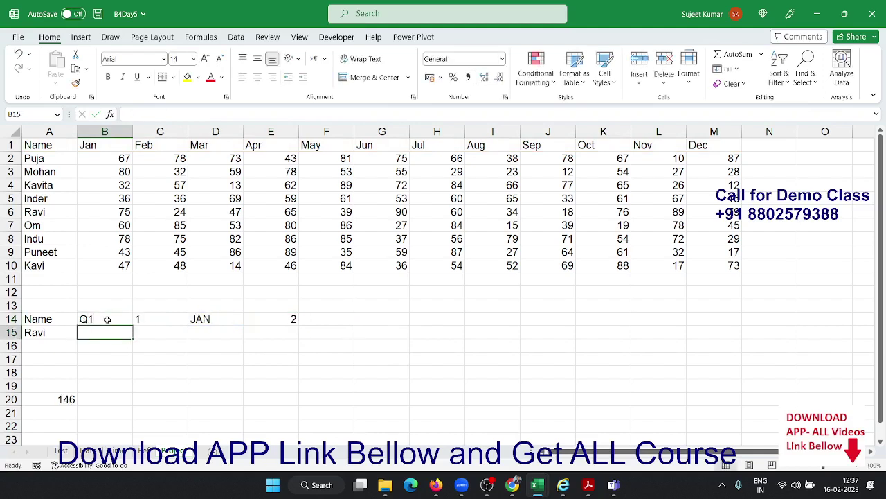
pyautogui.click(283, 324)
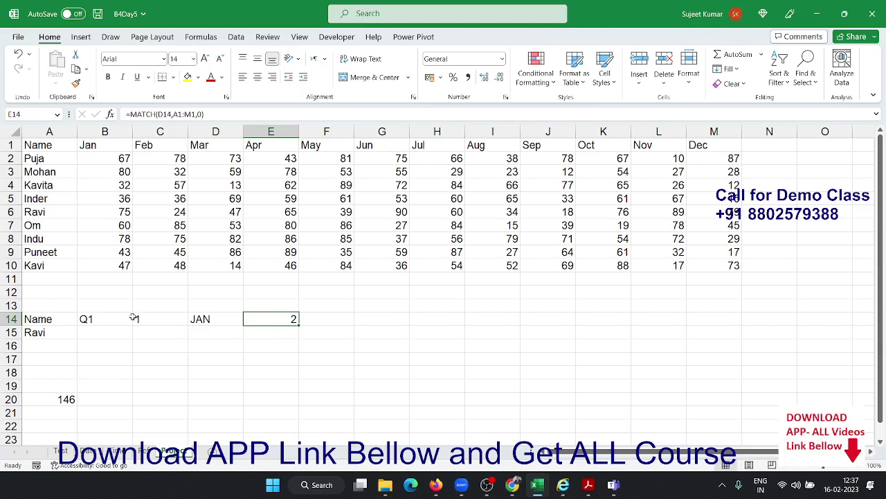
# Enter =MATCH(A15,A1:A10,0) in B15 to find Ravi's row number
pyautogui.click(95, 329)
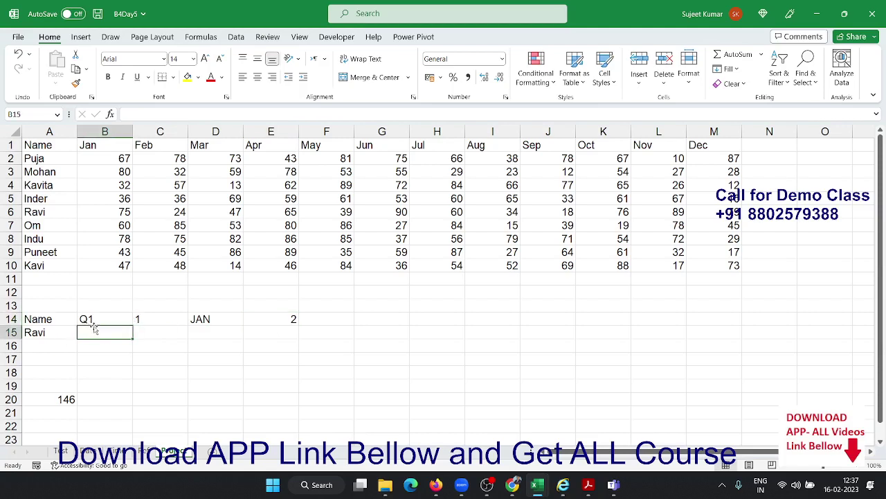
pyautogui.write('=ma')
pyautogui.press('Tab')
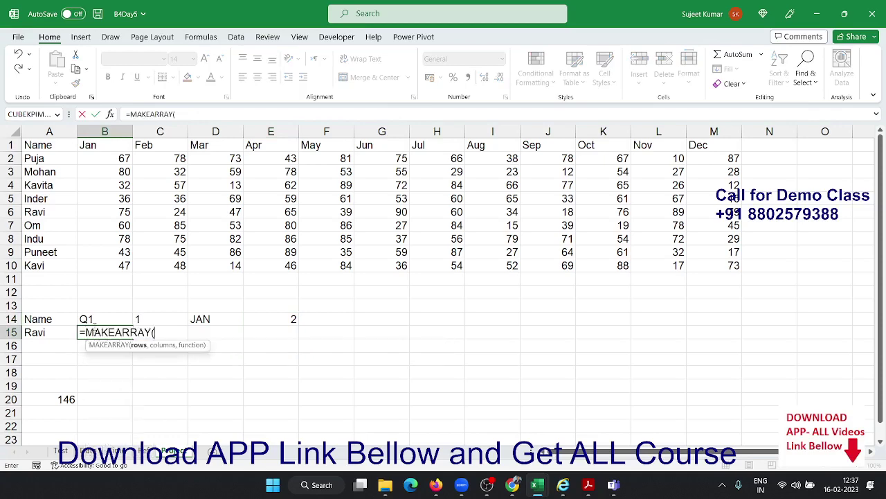
pyautogui.press('Escape')
pyautogui.write('=ma')
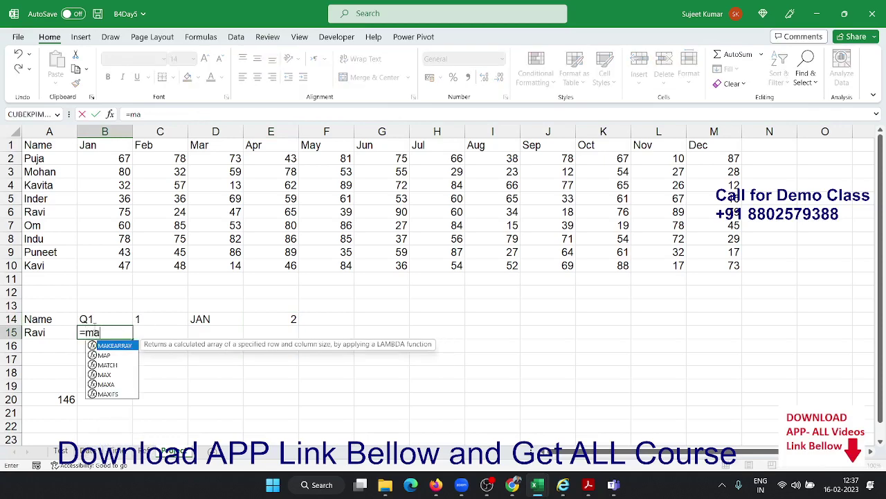
pyautogui.press('Down')
pyautogui.press('Down')
pyautogui.press('Tab')
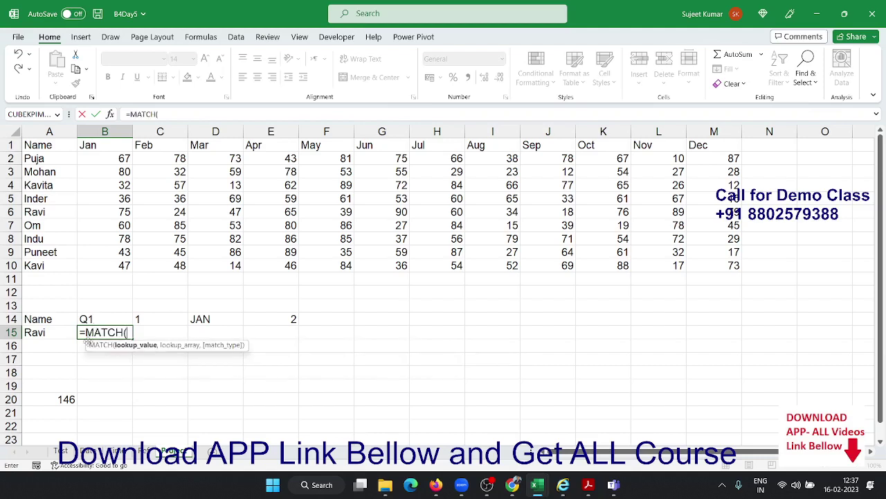
pyautogui.click(58, 333)
pyautogui.write(',')
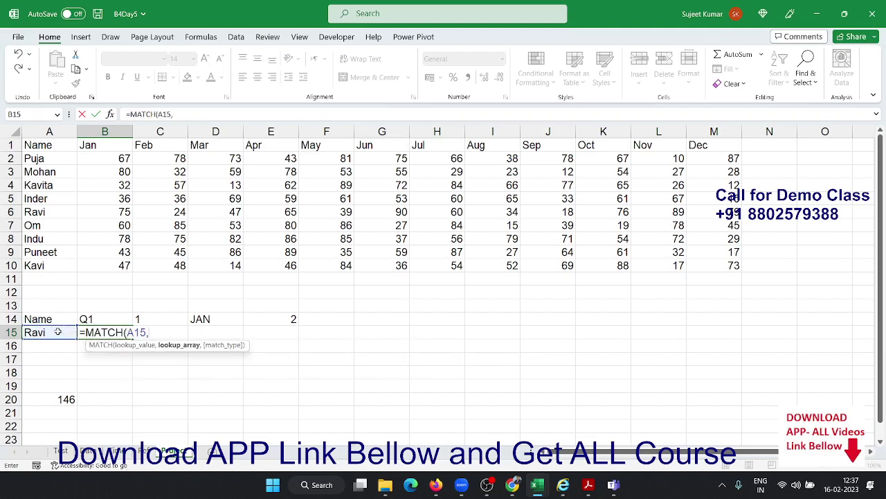
pyautogui.moveTo(41, 266); pyautogui.dragTo(27, 143)
pyautogui.write(',')
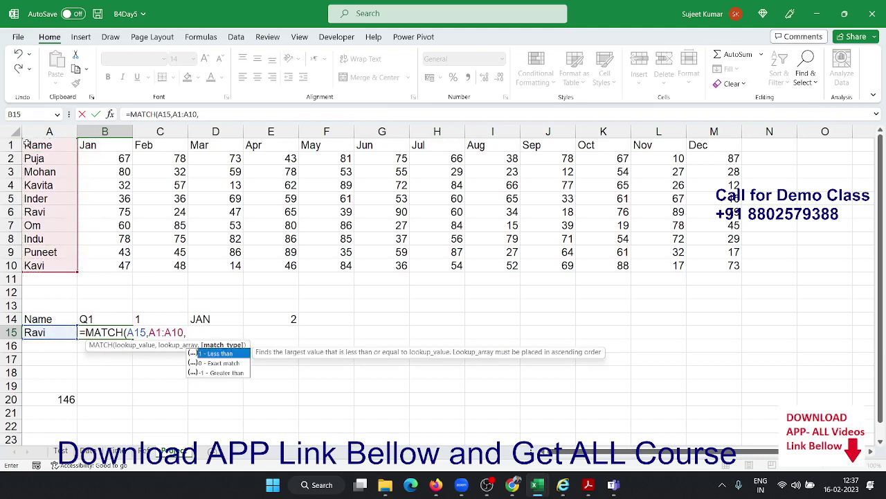
pyautogui.write('0')
pyautogui.press('Return')
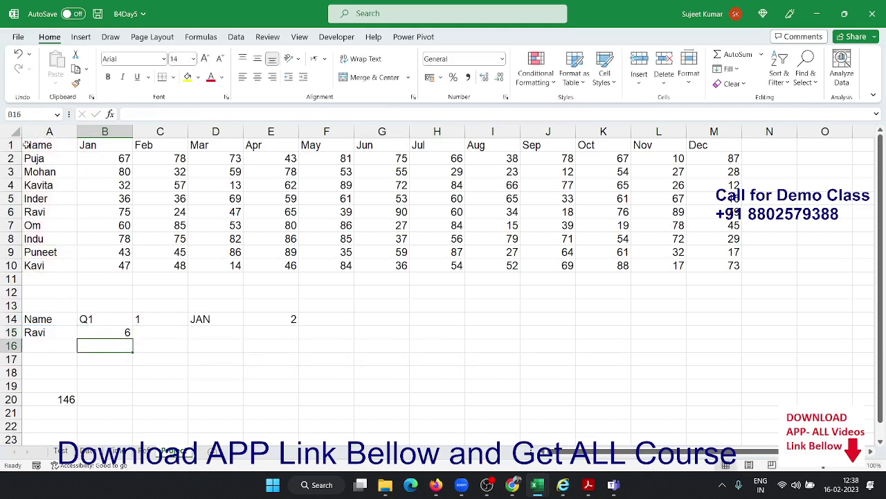
# Check that B15's result 6 matches Ravi's row and his January value in B6
pyautogui.press('Up')
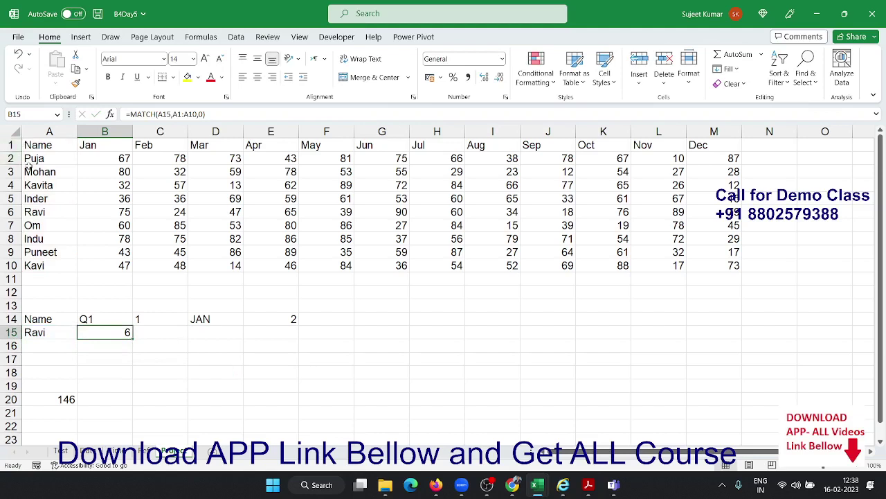
pyautogui.click(35, 215)
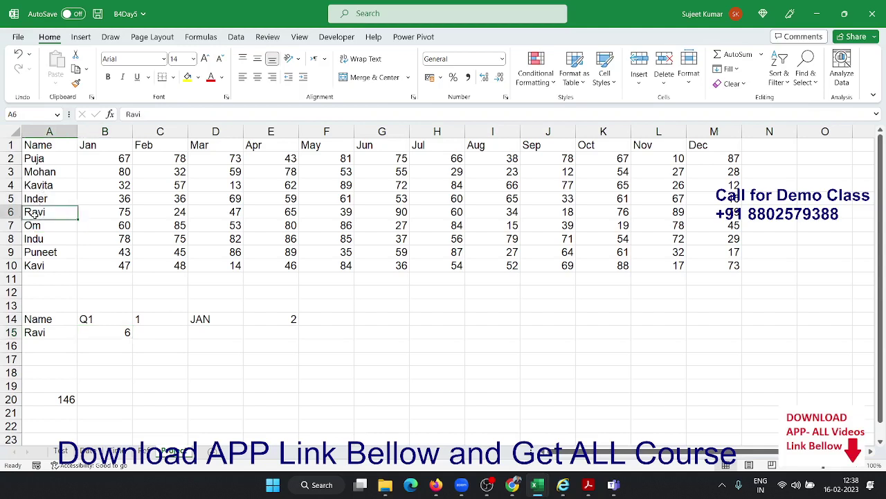
pyautogui.click(102, 213)
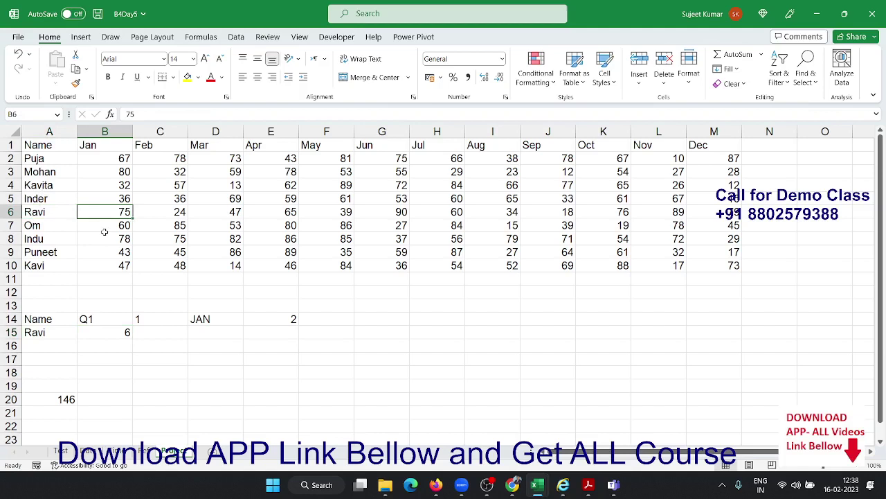
# Enter =ADDRESS(B15,E14) in C15 to return $B$6, the start of Ravi's Jan–Mar values
pyautogui.click(149, 335)
pyautogui.write('=add')
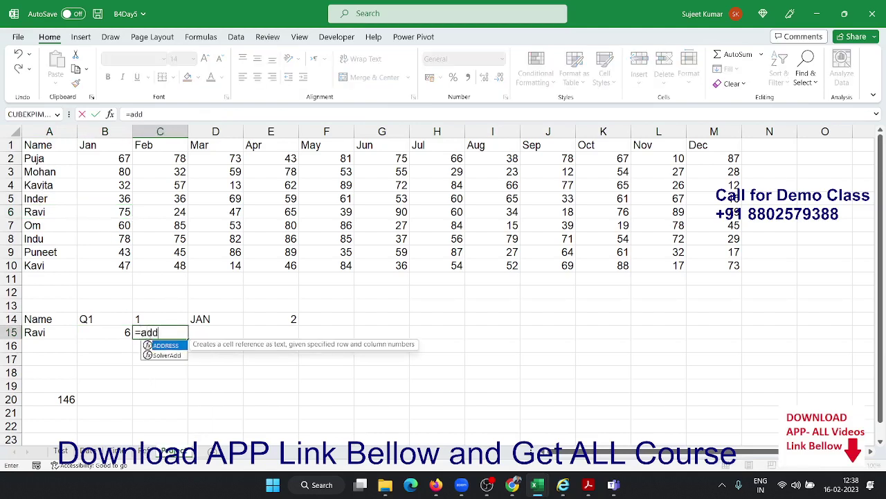
pyautogui.press('Tab')
pyautogui.click(122, 332)
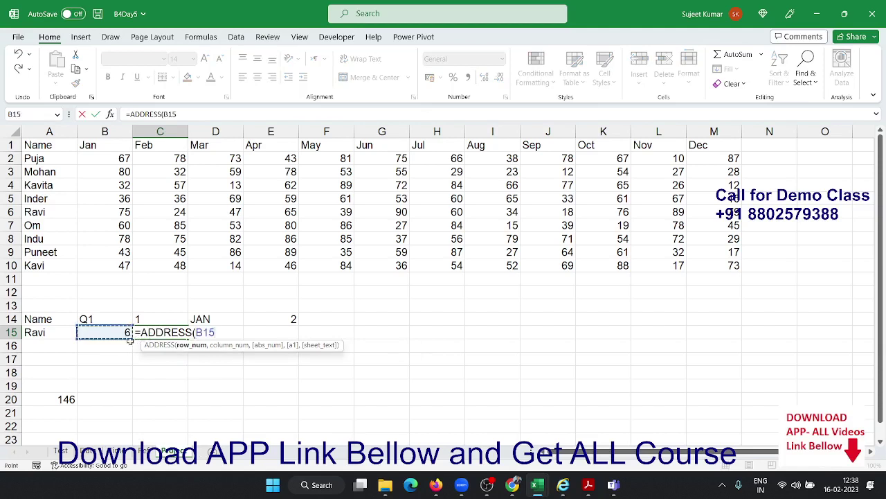
pyautogui.write(',')
pyautogui.click(283, 316)
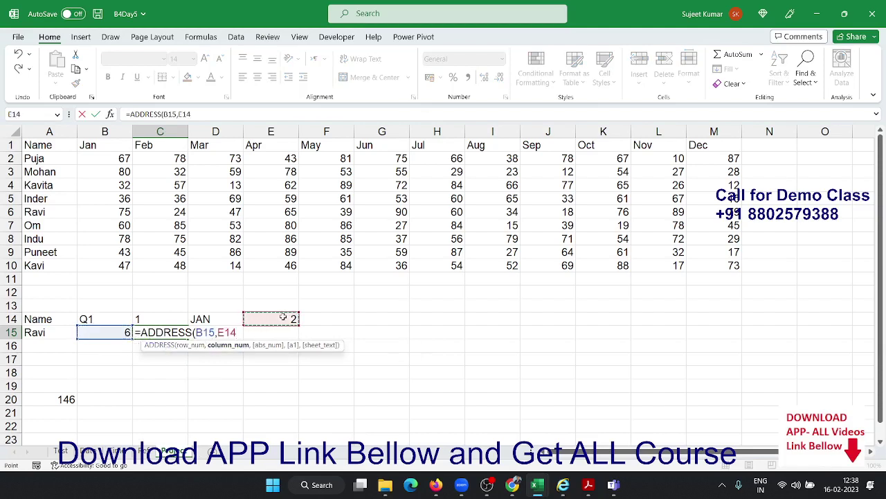
pyautogui.press('Return')
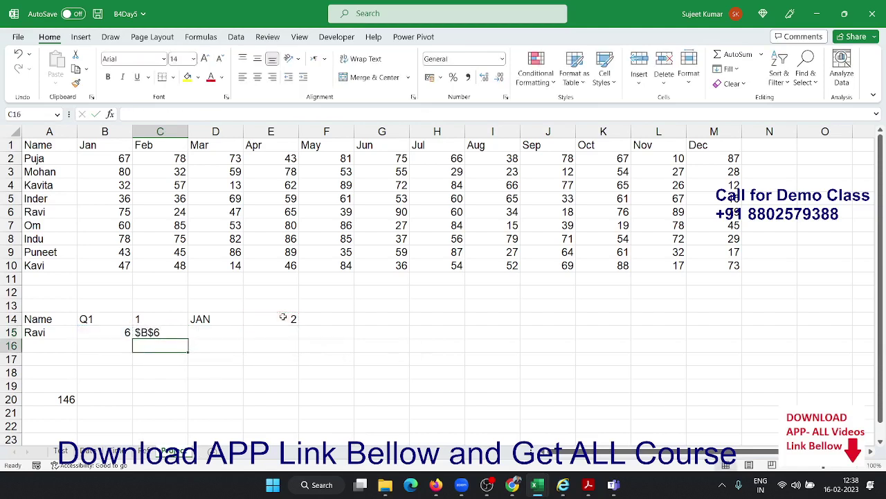
pyautogui.moveTo(97, 201); pyautogui.dragTo(146, 200)
pyautogui.moveTo(97, 213); pyautogui.dragTo(196, 211)
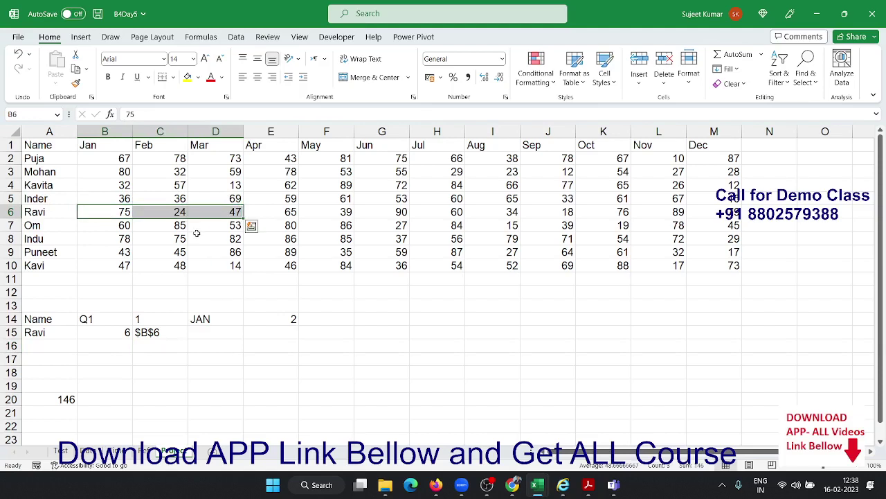
# Enter =ADDRESS(B15,E14+2) in D15 to return the end address $D$6
pyautogui.click(200, 334)
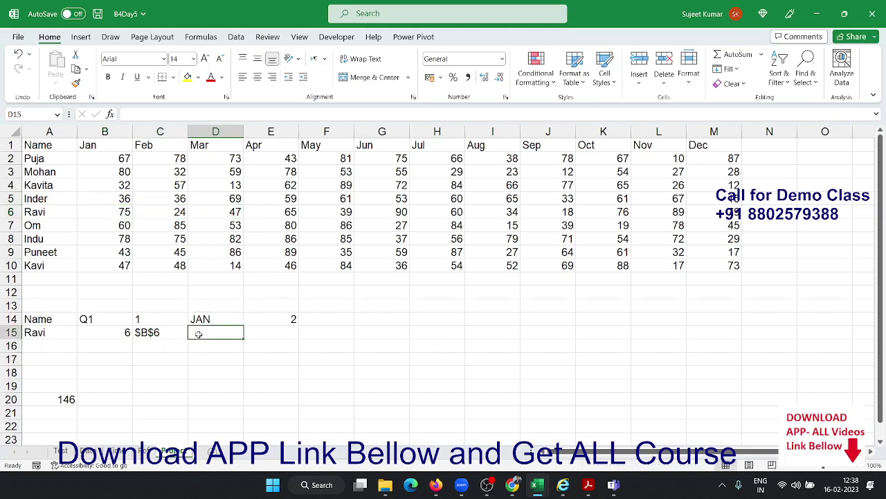
pyautogui.write('=add')
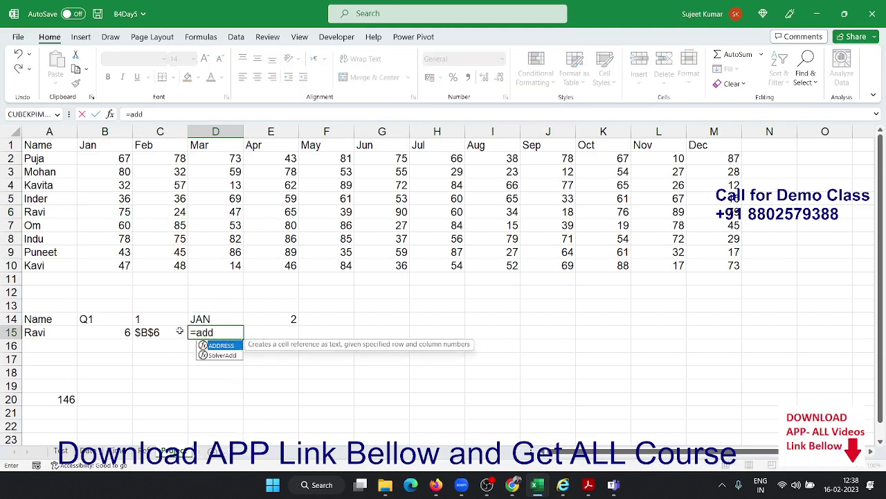
pyautogui.press('Tab')
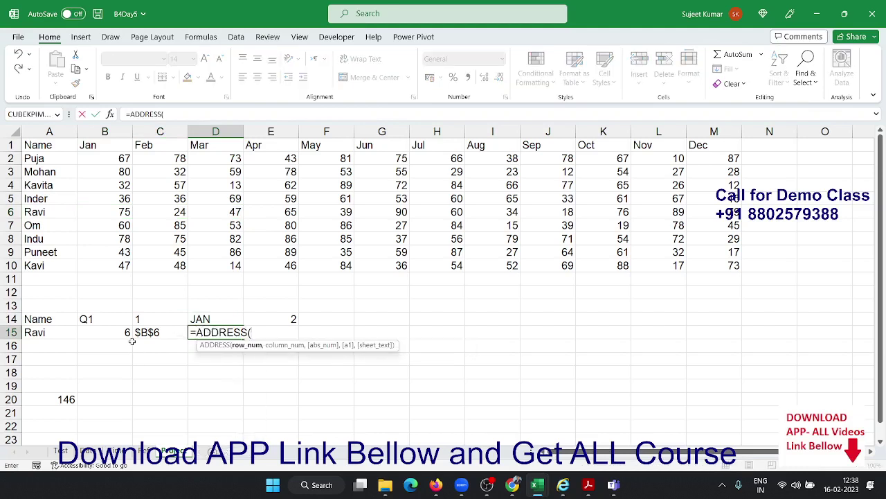
pyautogui.click(129, 335)
pyautogui.write(',')
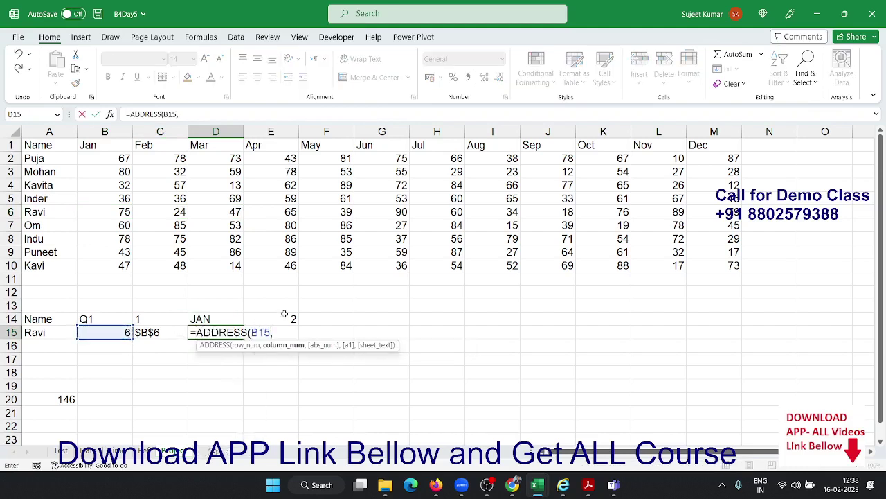
pyautogui.click(286, 317)
pyautogui.write('+')
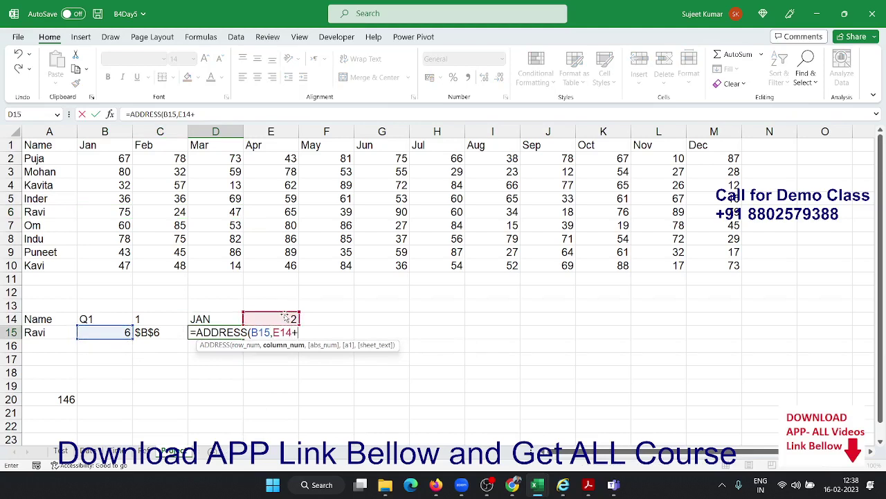
pyautogui.write('2')
pyautogui.press('Return')
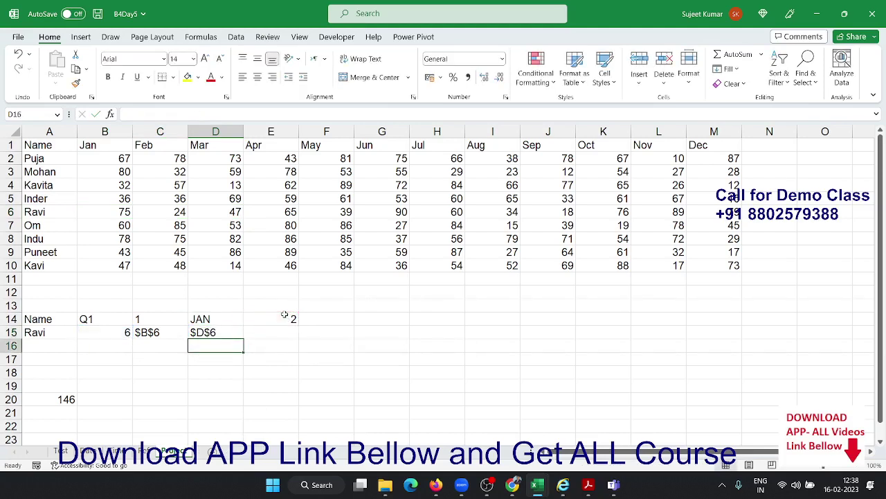
pyautogui.press('Up')
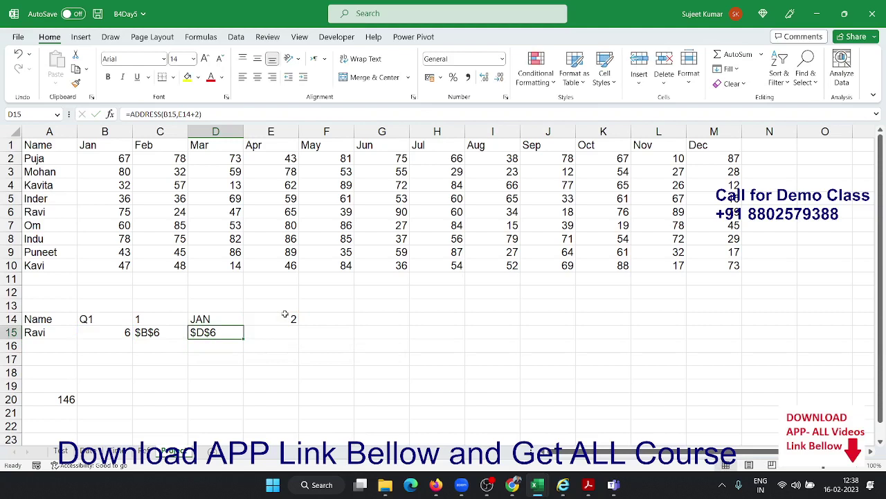
pyautogui.press('Right')
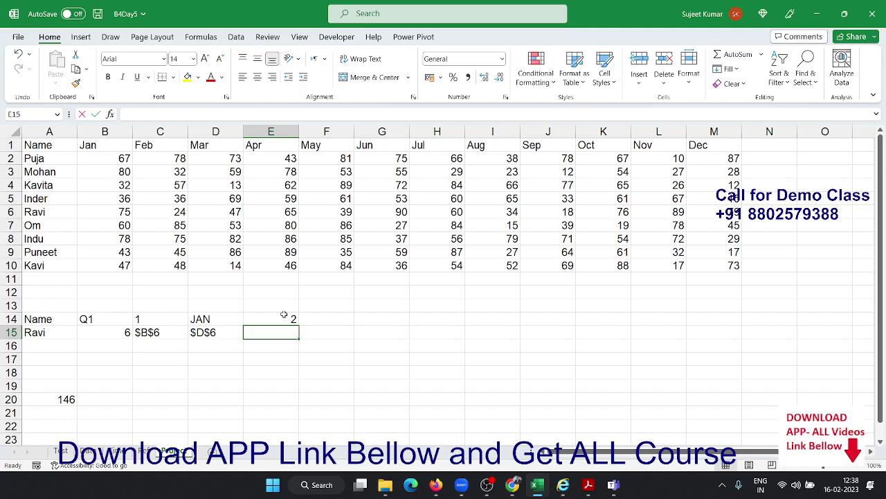
# Enter =C15&":"&D15 in E15 so it shows the range text $B$6:$D$6
pyautogui.write('=')
pyautogui.click(150, 333)
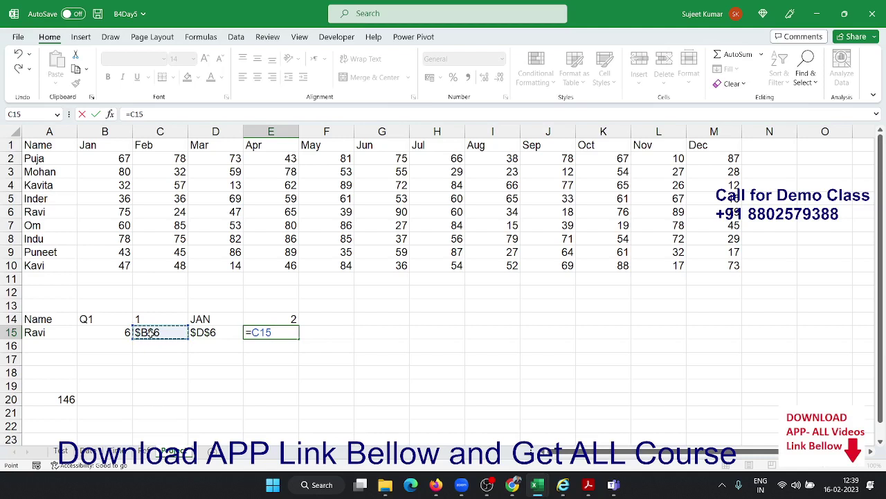
pyautogui.write('&":"&')
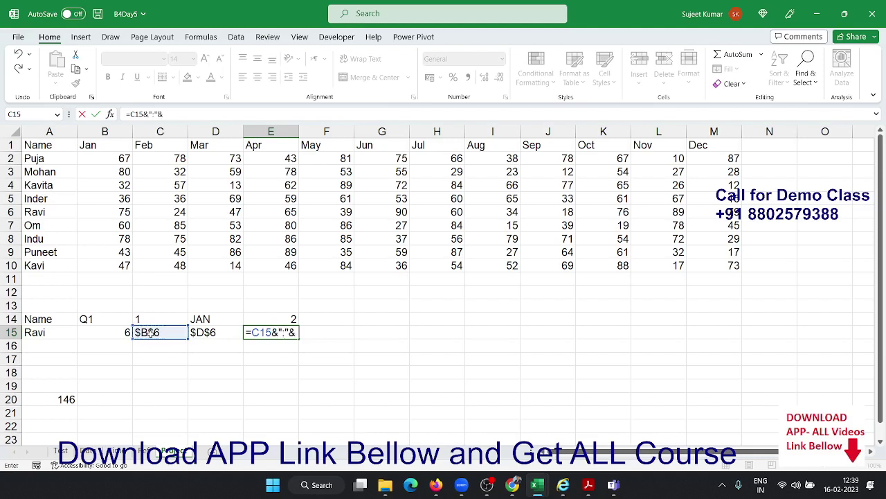
pyautogui.click(198, 339)
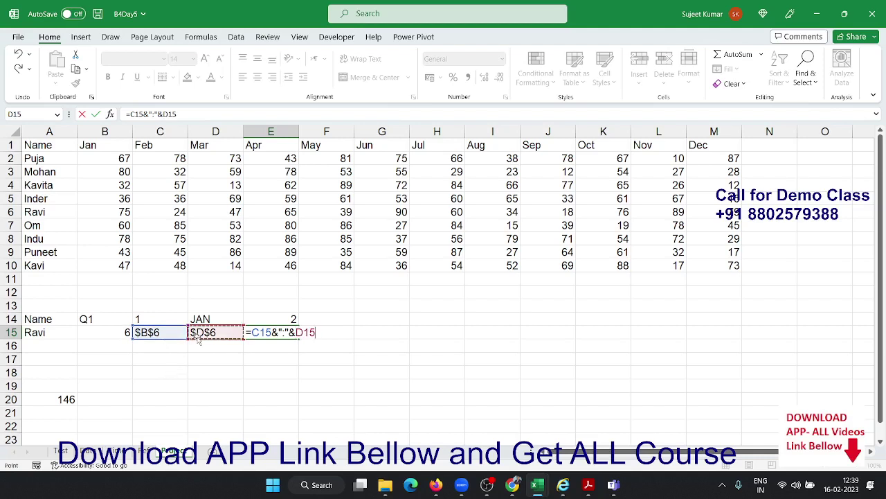
pyautogui.press('Return')
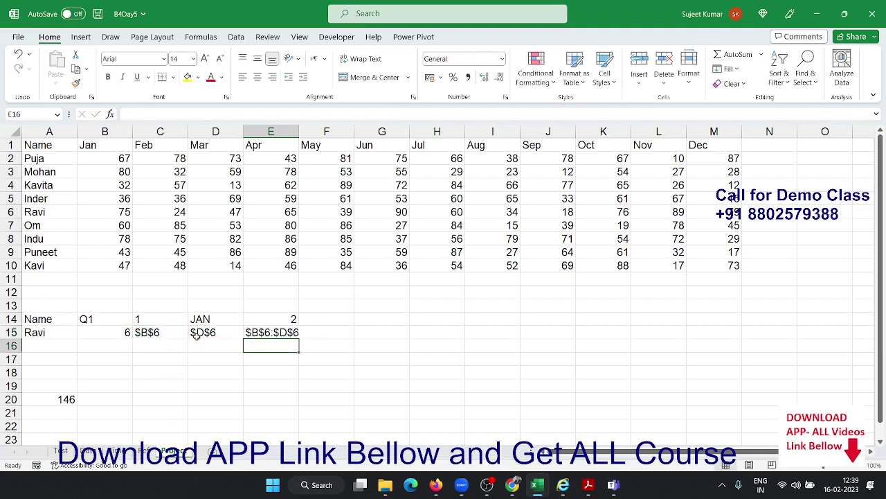
pyautogui.press('Up')
pyautogui.press('Down')
pyautogui.press('Right')
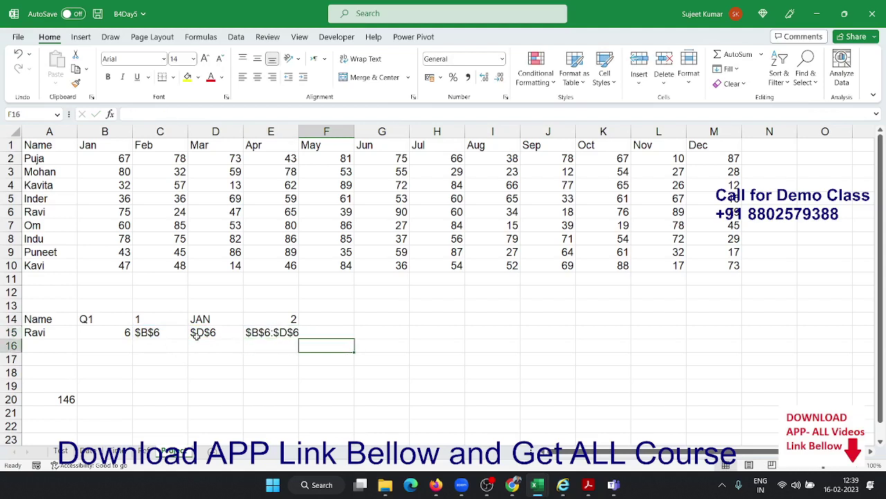
pyautogui.press('Up')
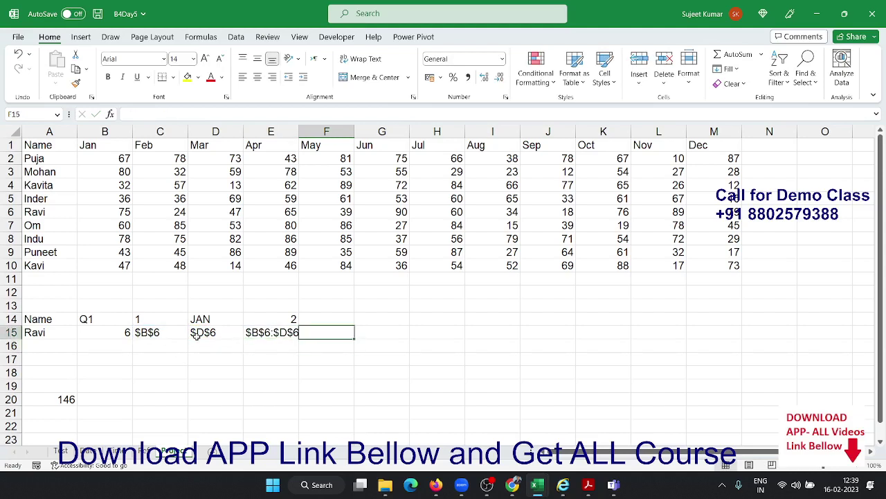
# Enter =SUM(E15) in F15 to total the range text in E15
pyautogui.write('=sum')
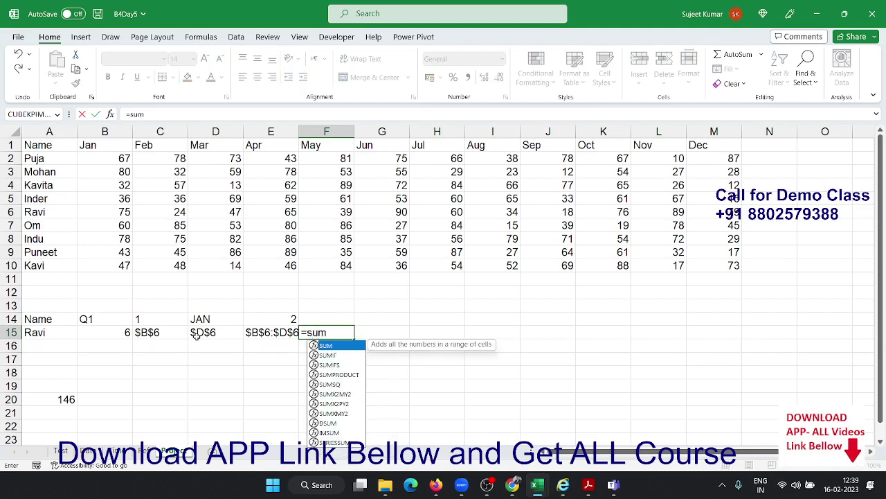
pyautogui.press('Tab')
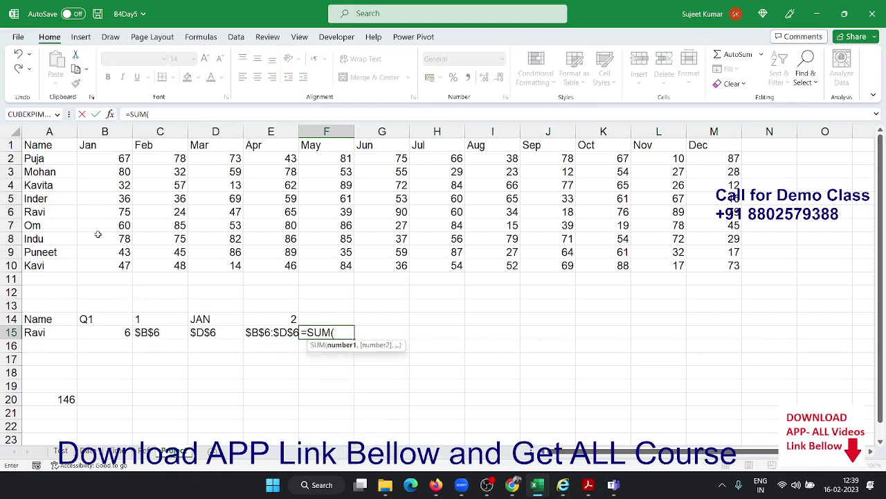
pyautogui.moveTo(98, 201); pyautogui.dragTo(160, 202)
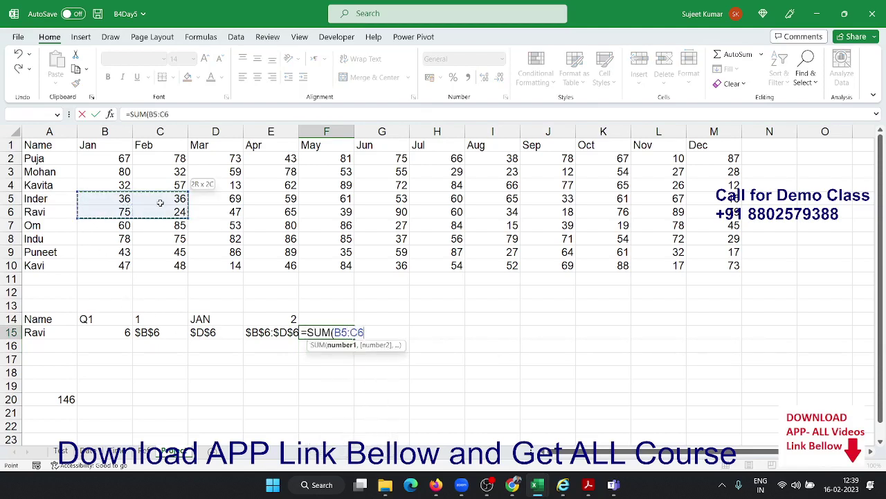
pyautogui.moveTo(104, 212); pyautogui.dragTo(200, 214)
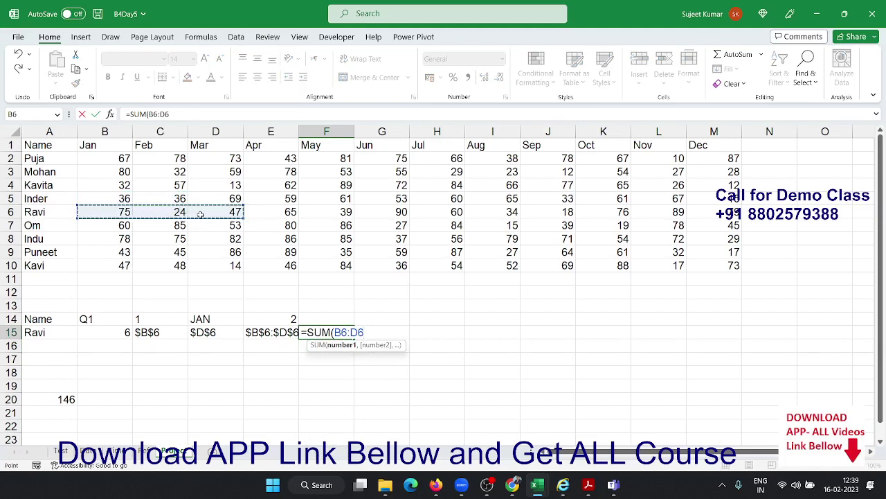
pyautogui.press('BackSpace')
pyautogui.press('BackSpace')
pyautogui.press('BackSpace')
pyautogui.press('BackSpace')
pyautogui.press('BackSpace')
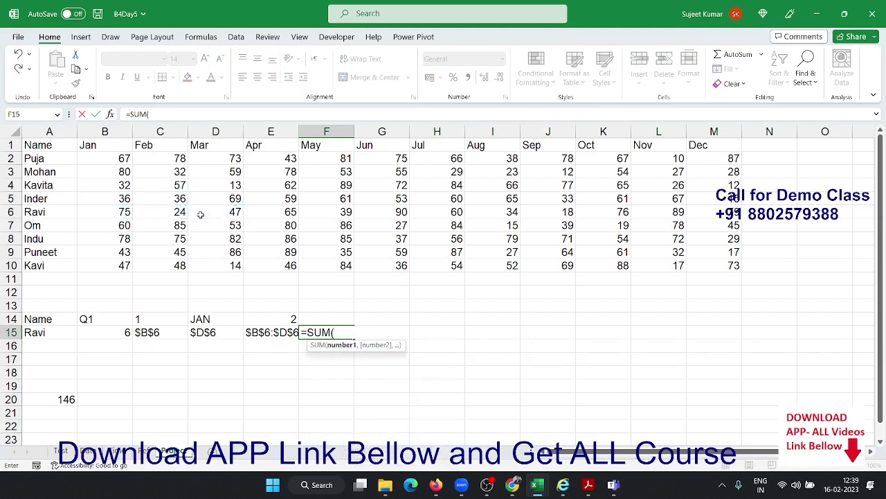
pyautogui.click(271, 330)
pyautogui.press('Return')
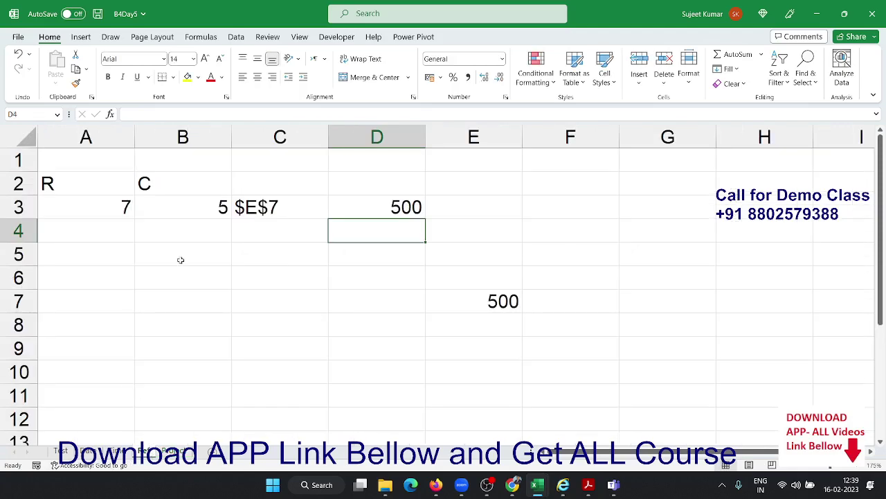
# Review the INDIRECT example formula in D3 on the other sheet without changing it
pyautogui.click(253, 211)
pyautogui.click(405, 204)
pyautogui.doubleClick(405, 204)
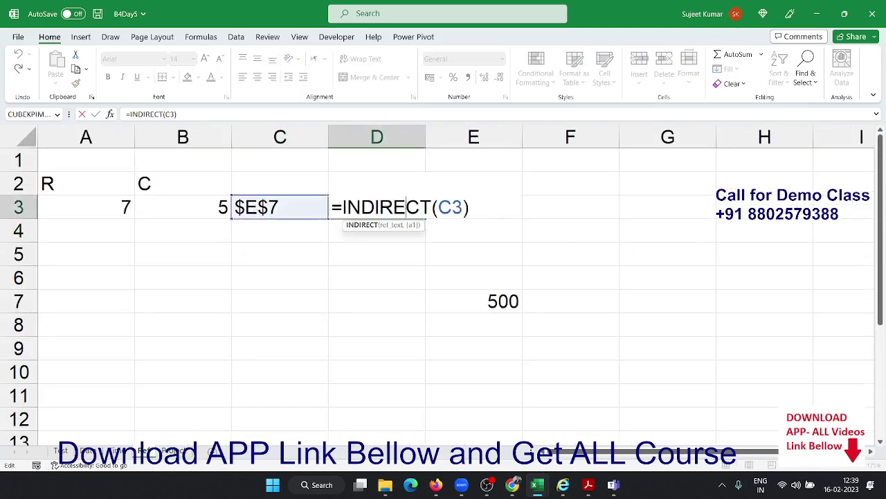
pyautogui.press('Escape')
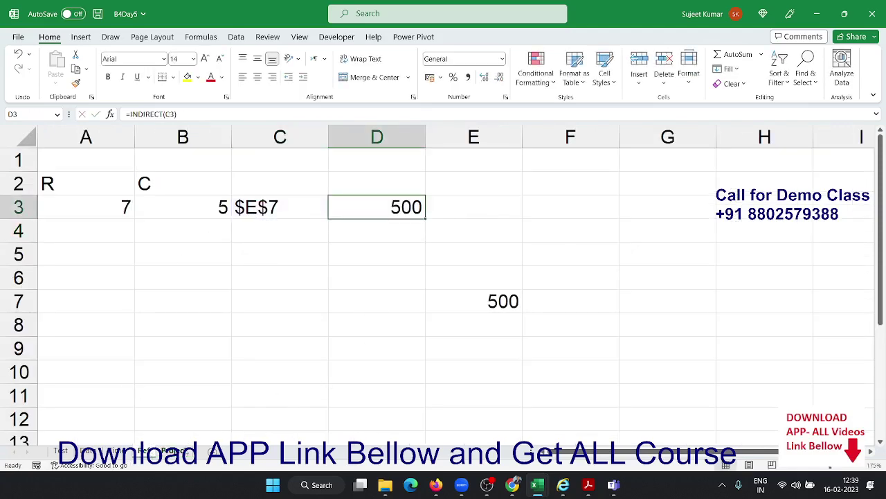
# Change F15 to =SUM(INDIRECT(E15)) so it totals Ravi's Q1 range as 146
pyautogui.click(183, 451)
pyautogui.click(327, 331)
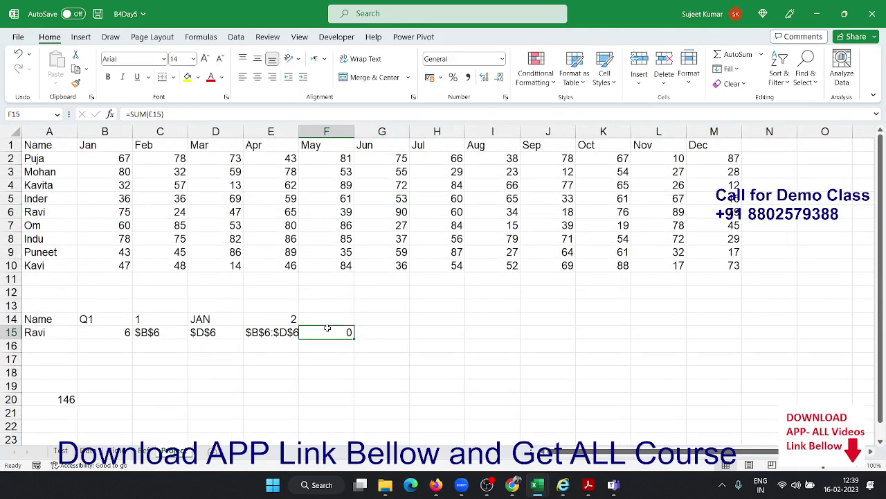
pyautogui.doubleClick(333, 332)
pyautogui.click(335, 332)
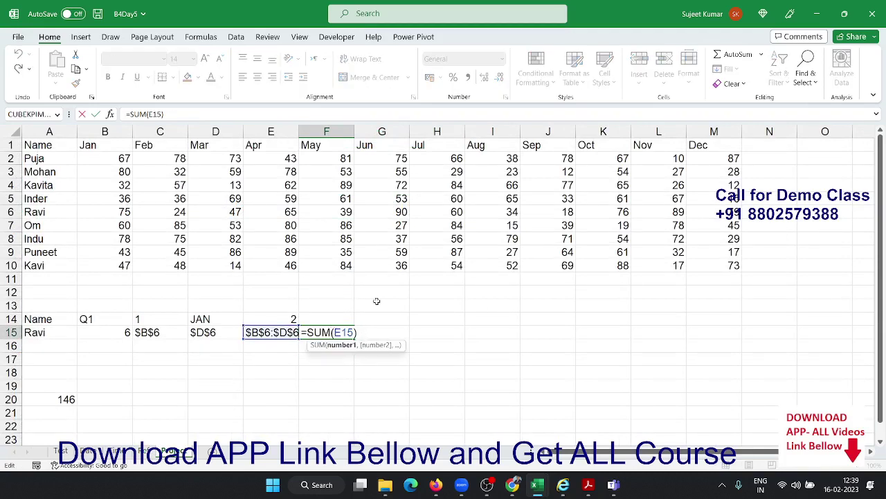
pyautogui.write('ind')
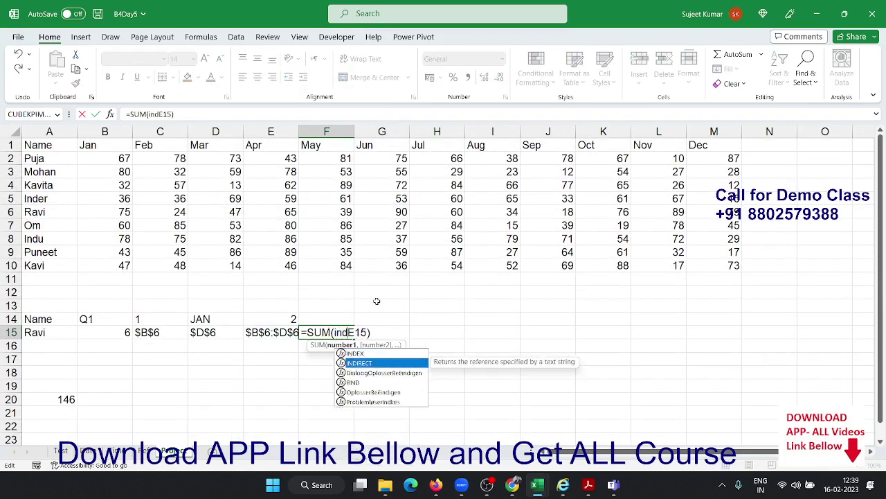
pyautogui.press('Tab')
pyautogui.press('Return')
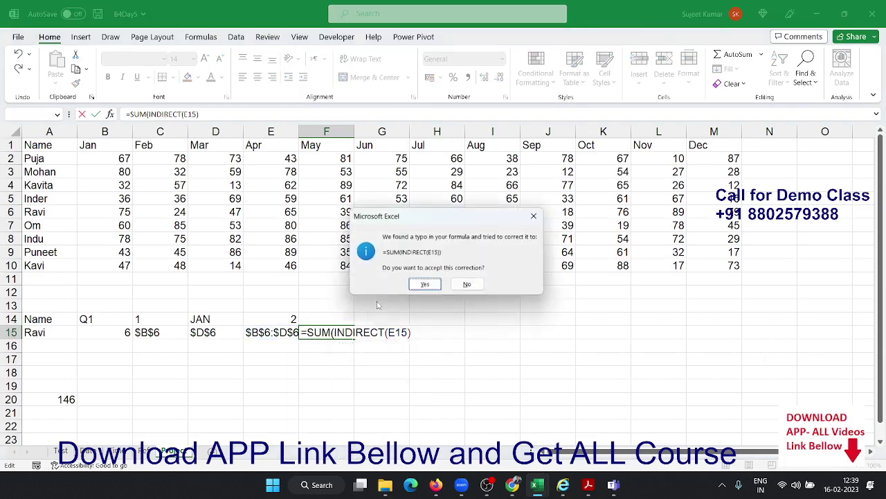
pyautogui.press('Return')
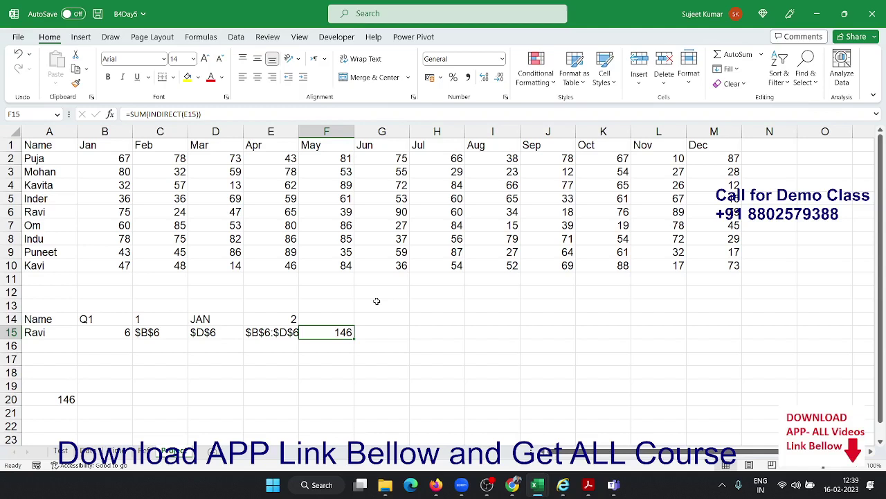
pyautogui.doubleClick(91, 319)
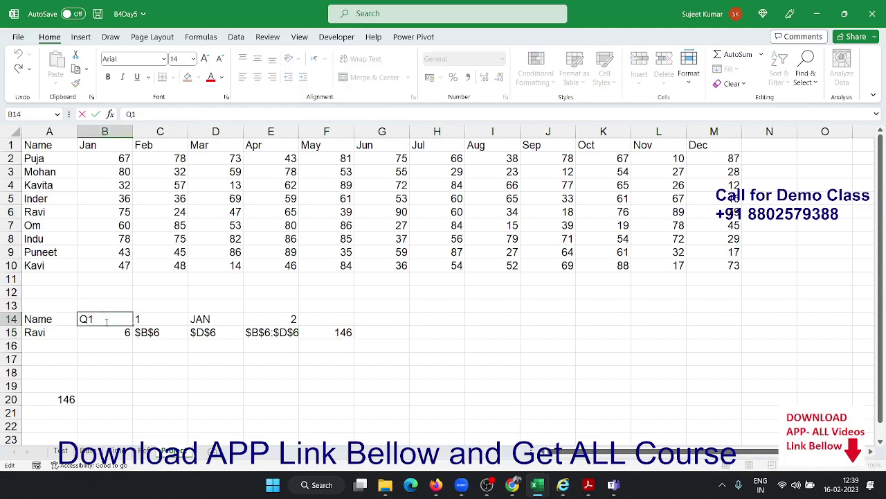
# Change B14 to Q2 and A15 to OM so F15 totals 193 from range $E$7:$G$7
pyautogui.press('BackSpace')
pyautogui.write('2')
pyautogui.press('Return')
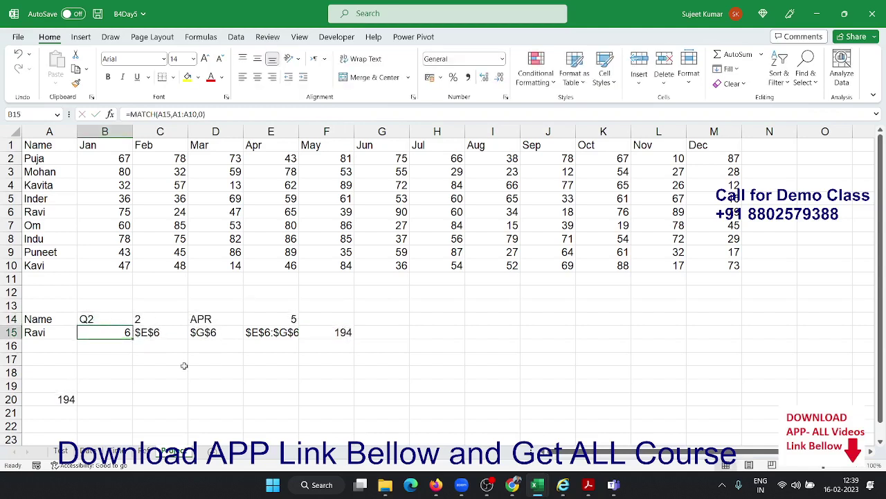
pyautogui.click(331, 332)
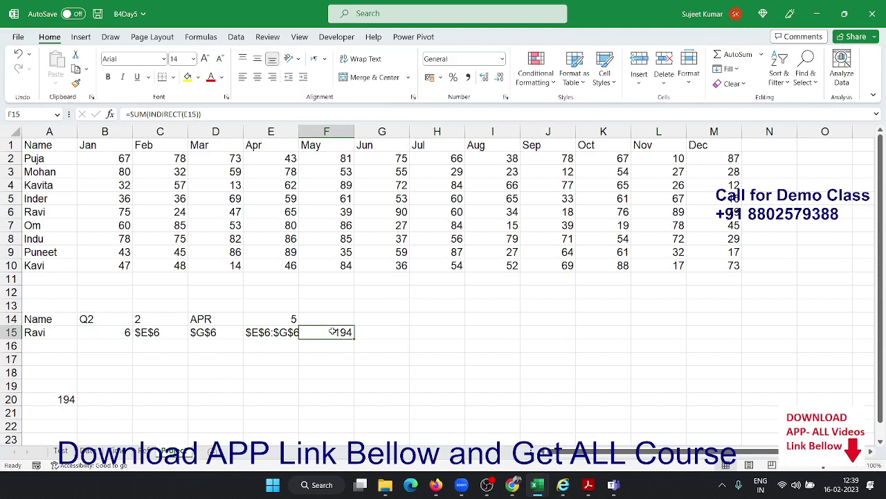
pyautogui.click(33, 332)
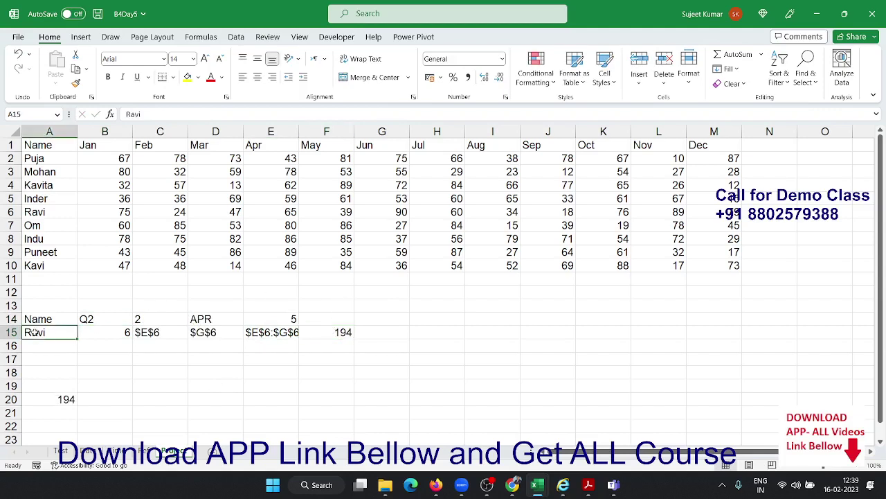
pyautogui.write('OM')
pyautogui.press('Return')
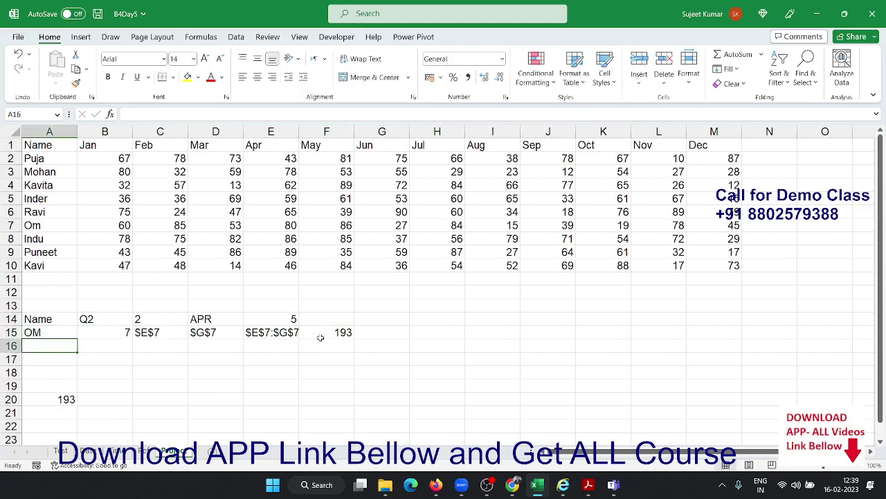
pyautogui.click(322, 332)
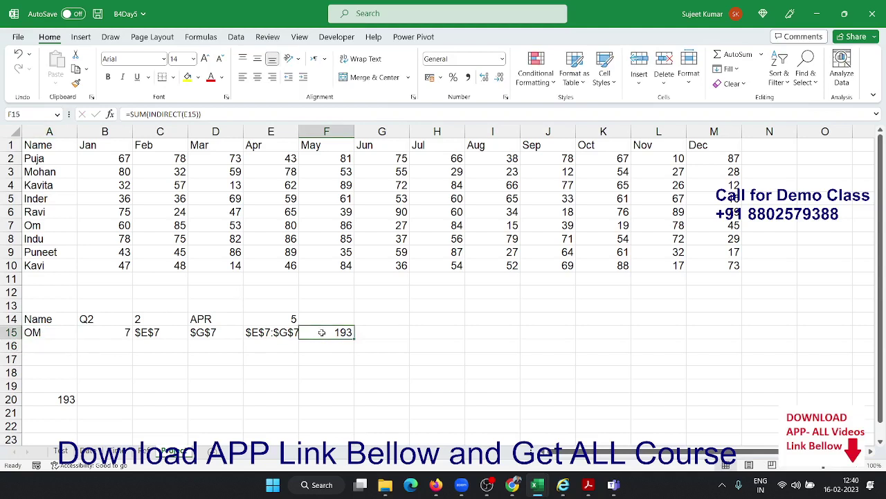
pyautogui.click(159, 399)
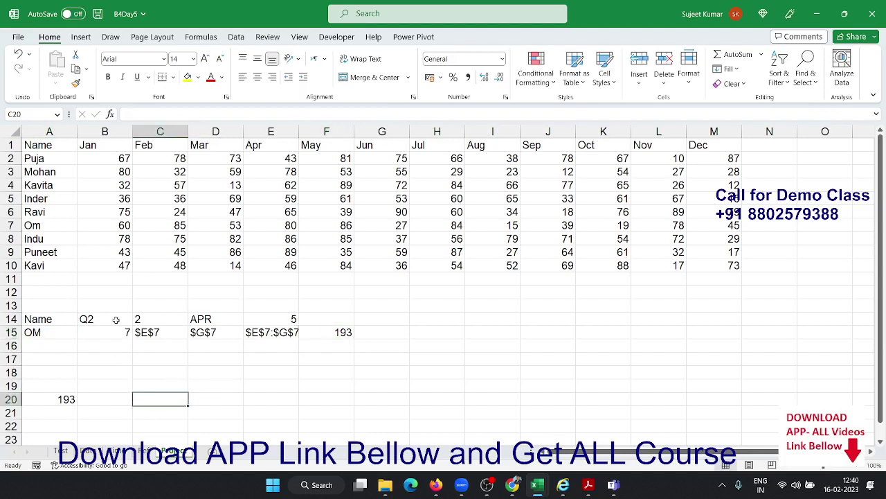
pyautogui.moveTo(115, 318); pyautogui.dragTo(381, 342)
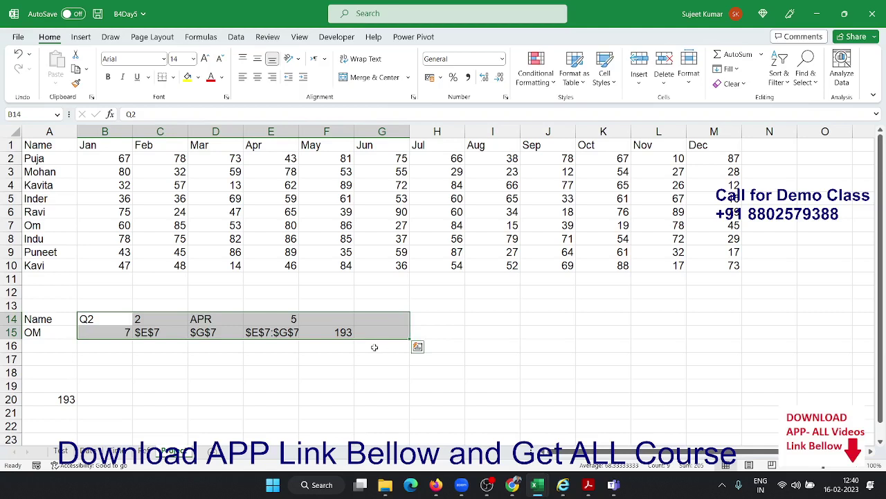
pyautogui.click(240, 355)
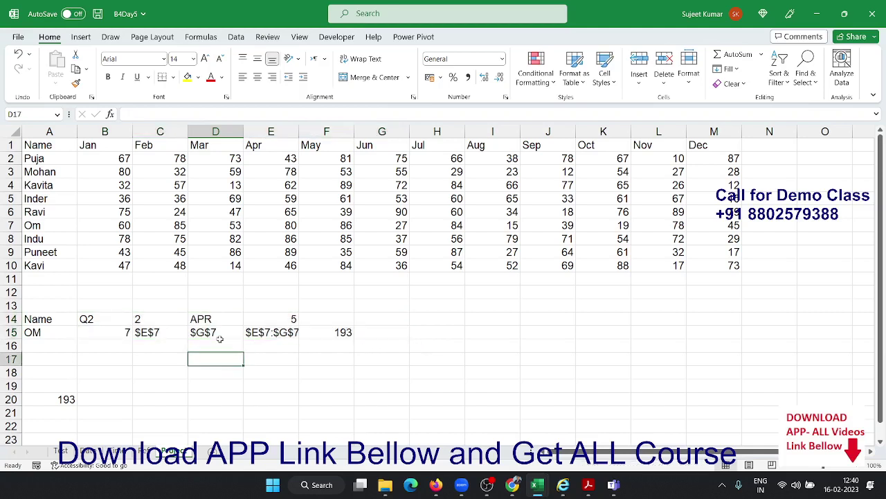
# Replace C14 in D14's CHOOSE formula with RIGHT(B14,1), keeping the result APR
pyautogui.click(157, 316)
pyautogui.doubleClick(156, 318)
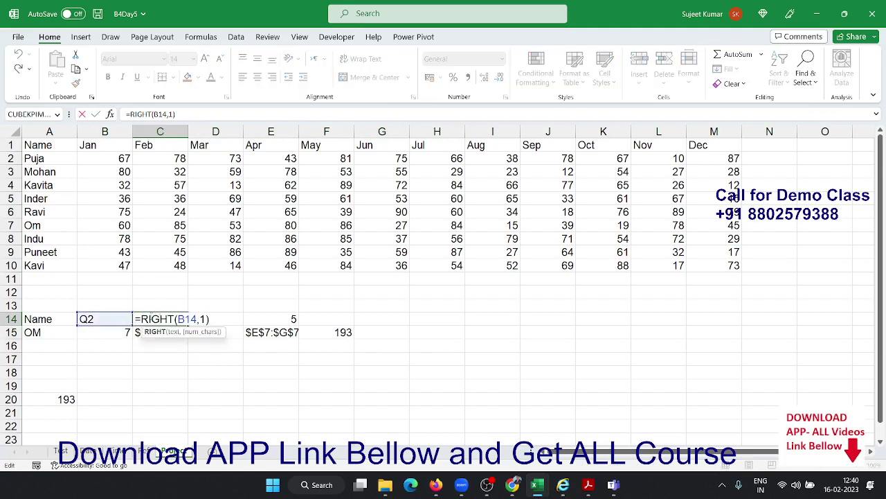
pyautogui.moveTo(138, 319); pyautogui.dragTo(212, 320)
pyautogui.hotkey('ctrl', 'c')
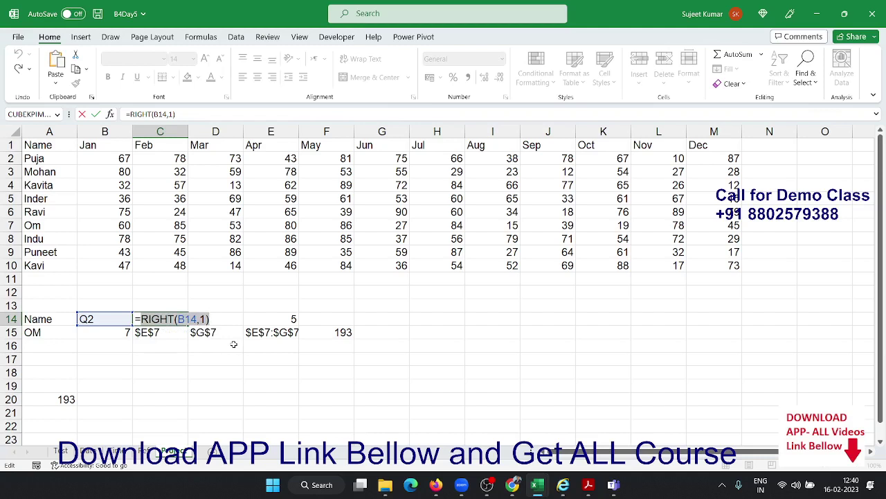
pyautogui.press('Escape')
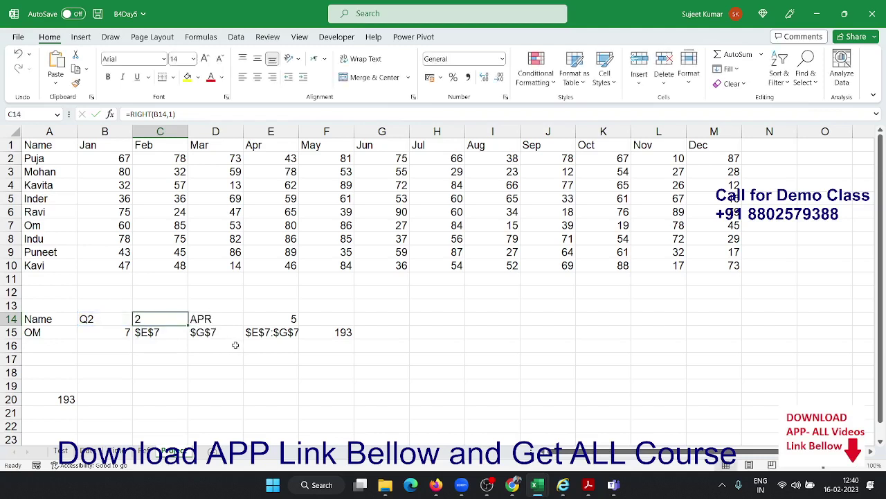
pyautogui.doubleClick(228, 320)
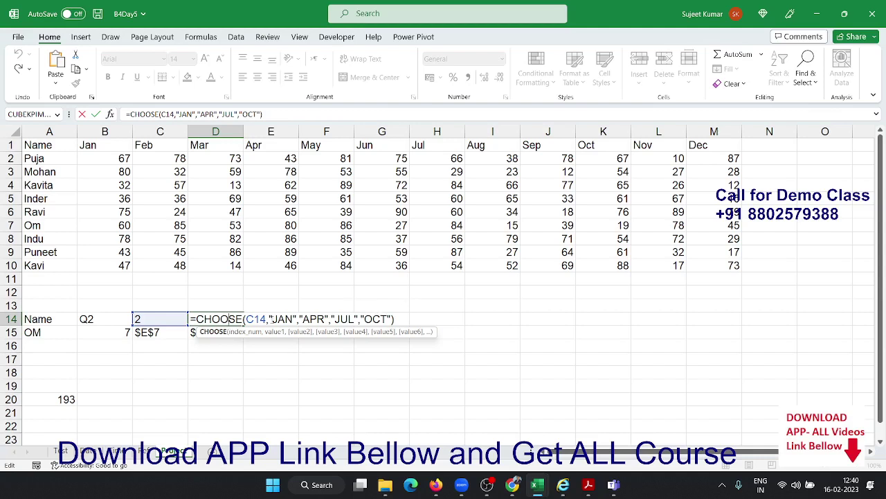
pyautogui.doubleClick(256, 319)
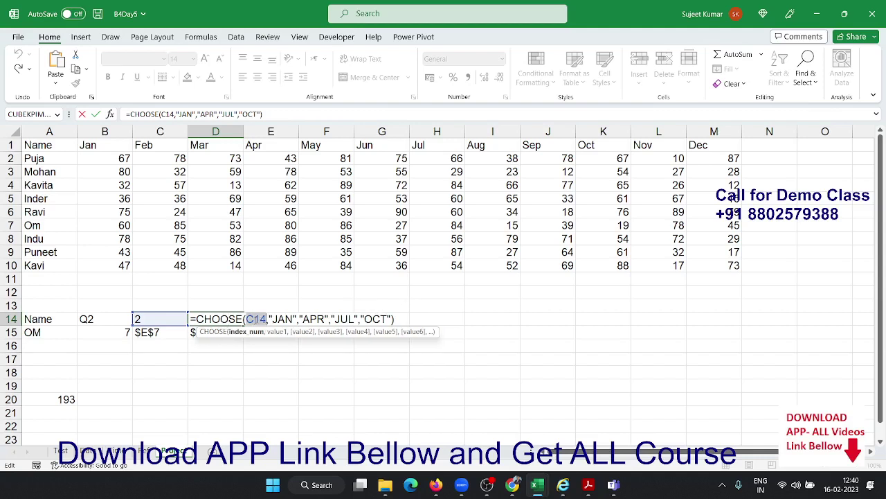
pyautogui.write('RIGHT(B14,1)')
pyautogui.press('Return')
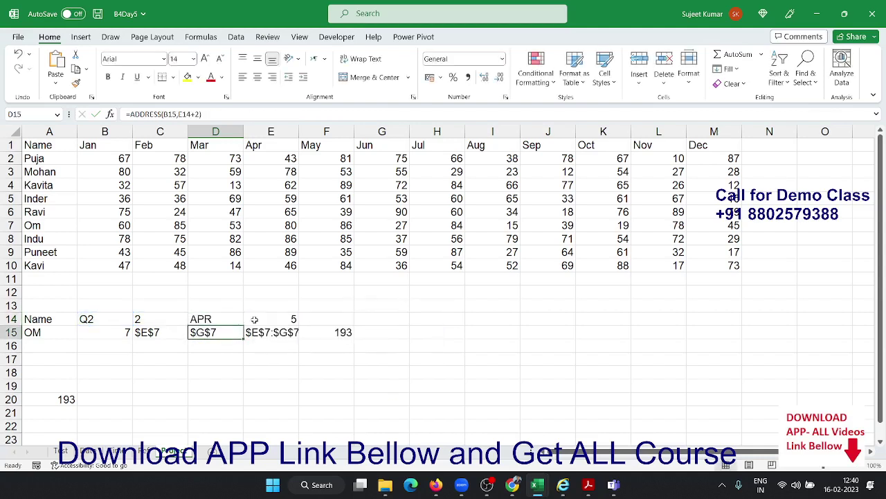
# Clear the helper cell C14 and review D14's nested CHOOSE formula
pyautogui.press('Up')
pyautogui.press('Left')
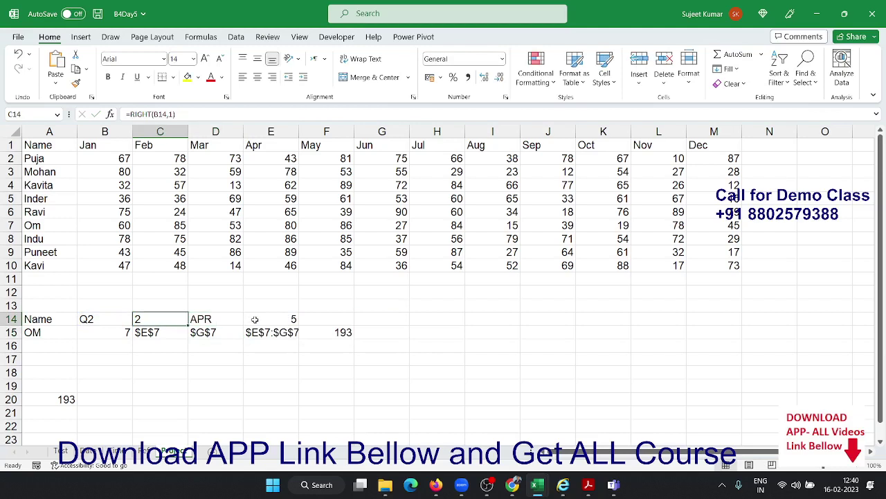
pyautogui.press('Delete')
pyautogui.press('Right')
pyautogui.doubleClick(229, 318)
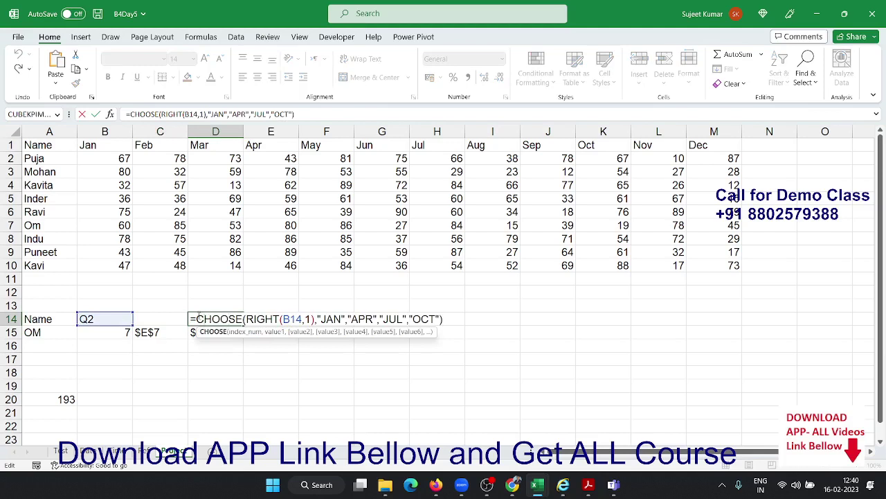
pyautogui.moveTo(197, 319); pyautogui.dragTo(443, 318)
pyautogui.press('Escape')
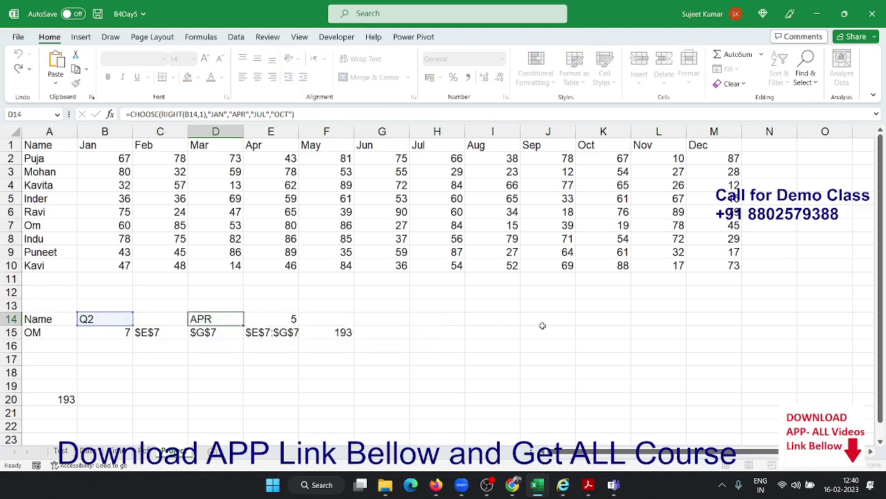
pyautogui.click(290, 315)
pyautogui.doubleClick(289, 316)
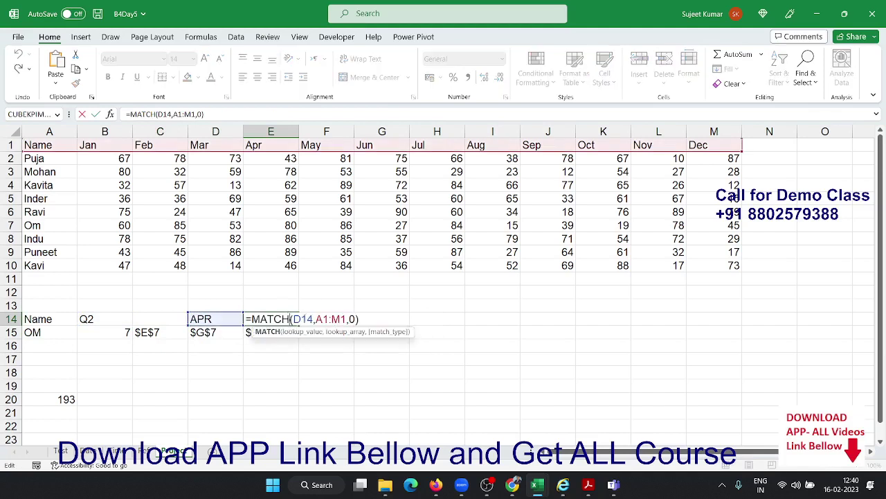
pyautogui.doubleClick(309, 319)
pyautogui.moveTo(309, 320); pyautogui.dragTo(346, 321)
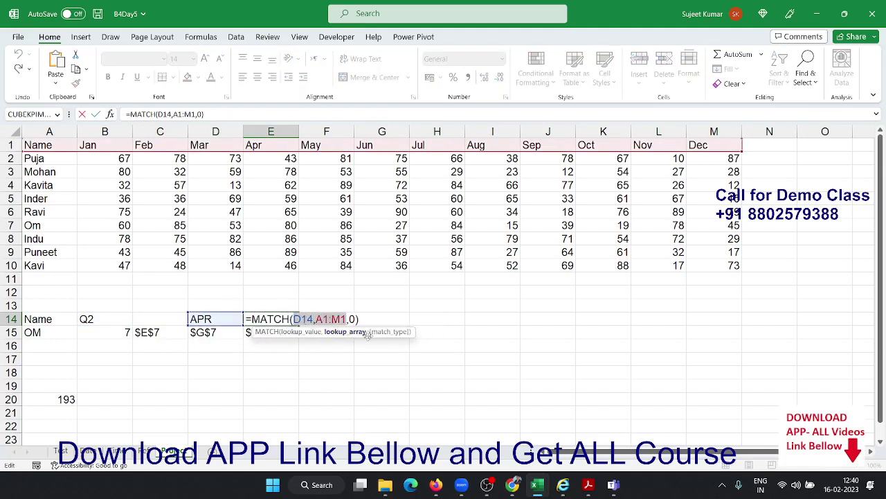
pyautogui.doubleClick(297, 316)
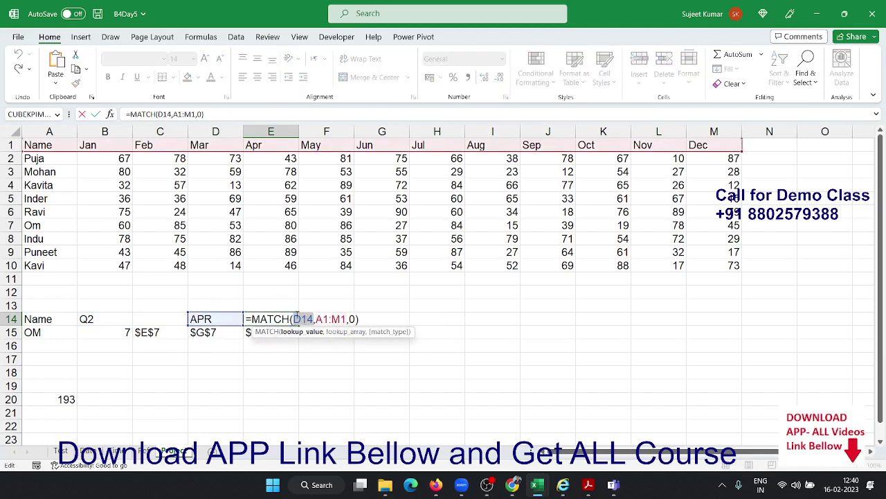
pyautogui.hotkey('ctrl', 'v')
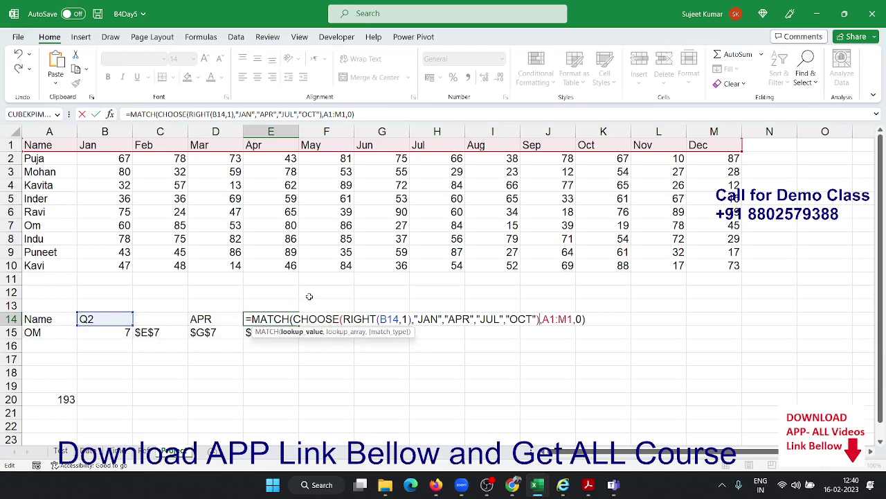
pyautogui.press('Return')
pyautogui.press('Up')
pyautogui.press('Left')
pyautogui.press('Delete')
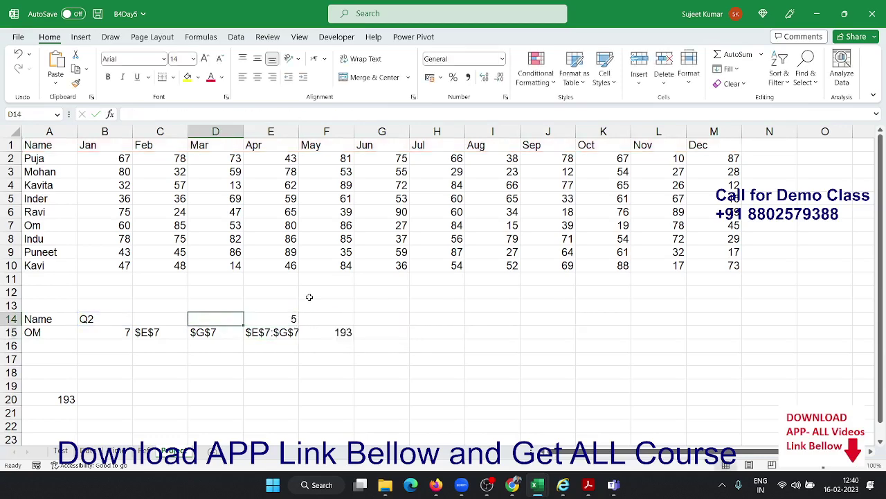
pyautogui.click(277, 319)
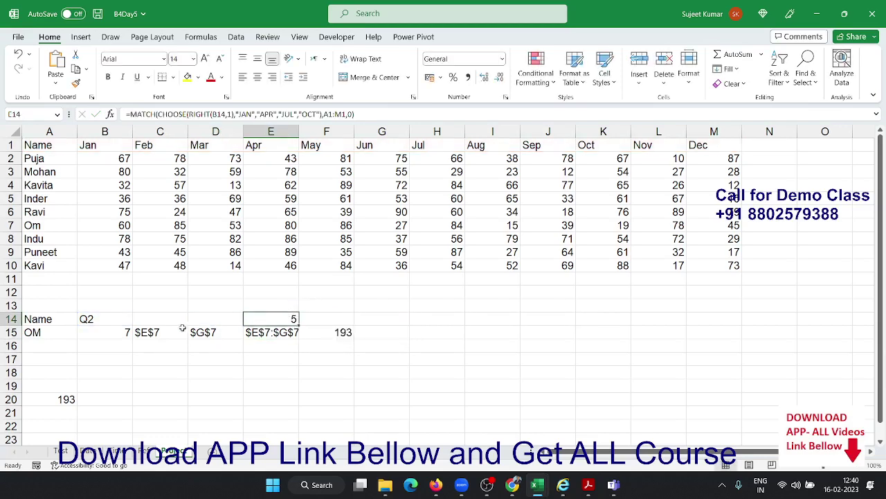
pyautogui.click(160, 332)
pyautogui.click(213, 333)
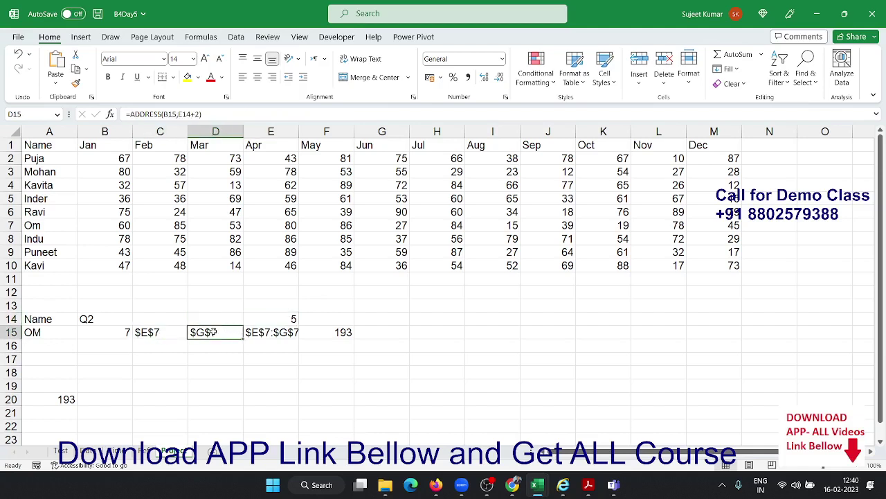
pyautogui.doubleClick(276, 319)
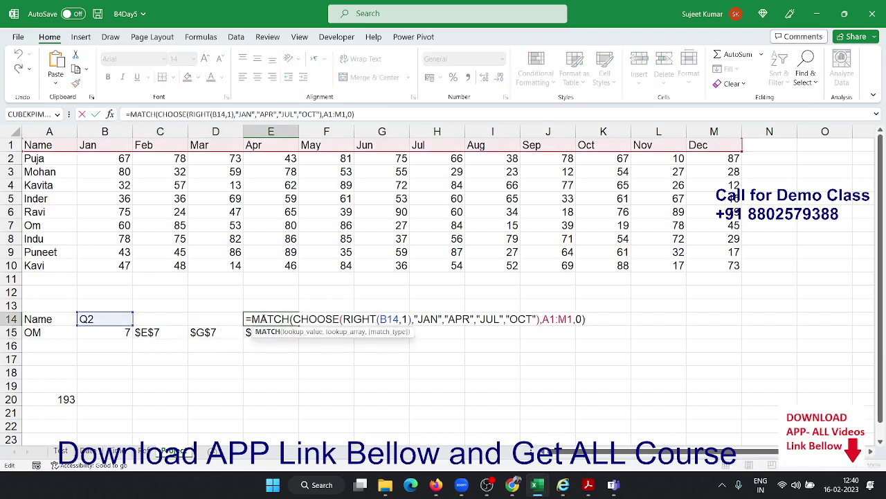
pyautogui.moveTo(247, 319); pyautogui.dragTo(623, 321)
pyautogui.hotkey('ctrl', 'c')
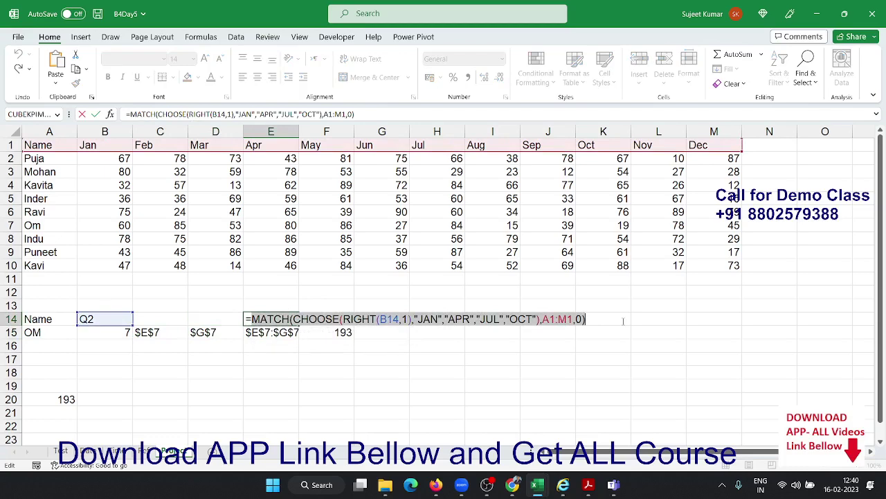
pyautogui.press('Escape')
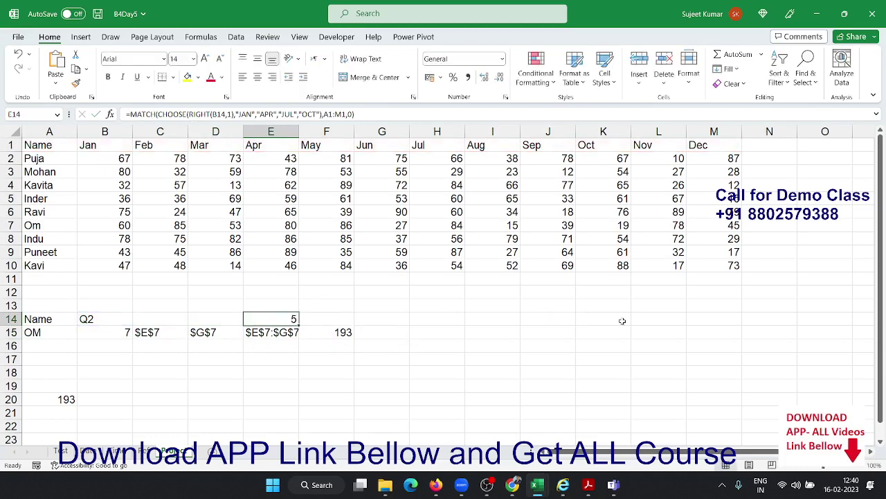
# Paste the column MATCH formula in place of E14 in C15 and D15, keeping D15's +2
pyautogui.click(149, 333)
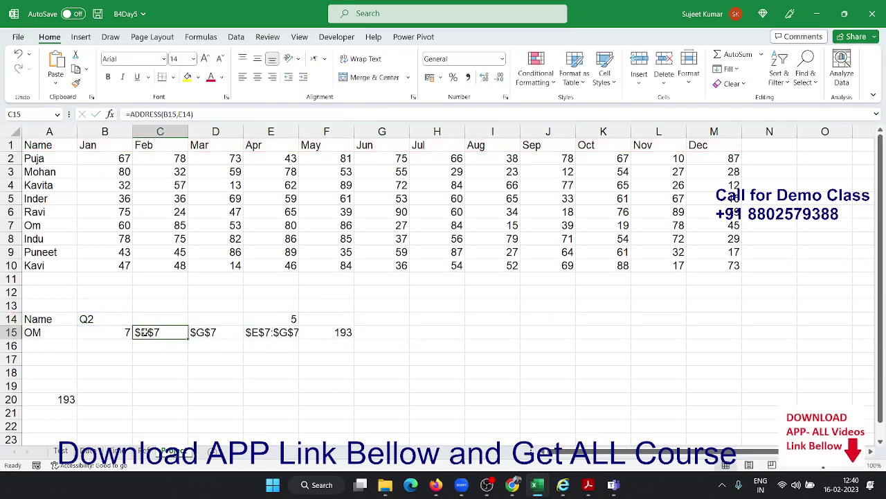
pyautogui.doubleClick(149, 332)
pyautogui.doubleClick(229, 333)
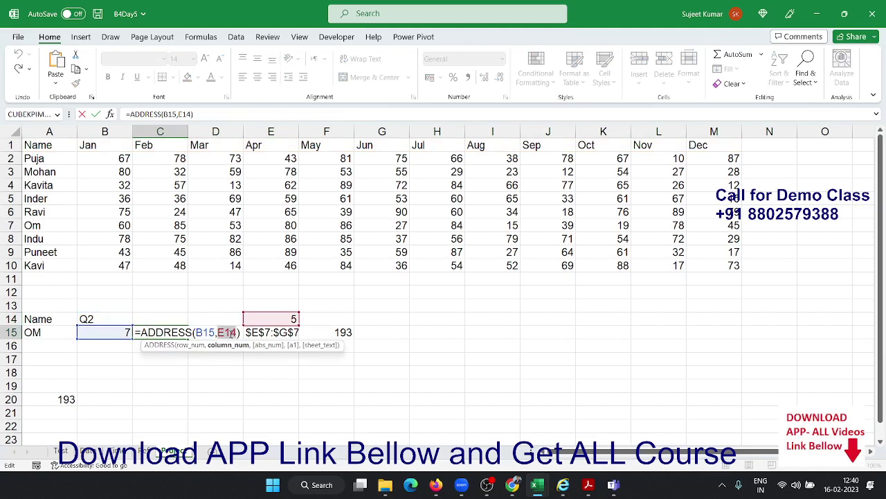
pyautogui.press('BackSpace')
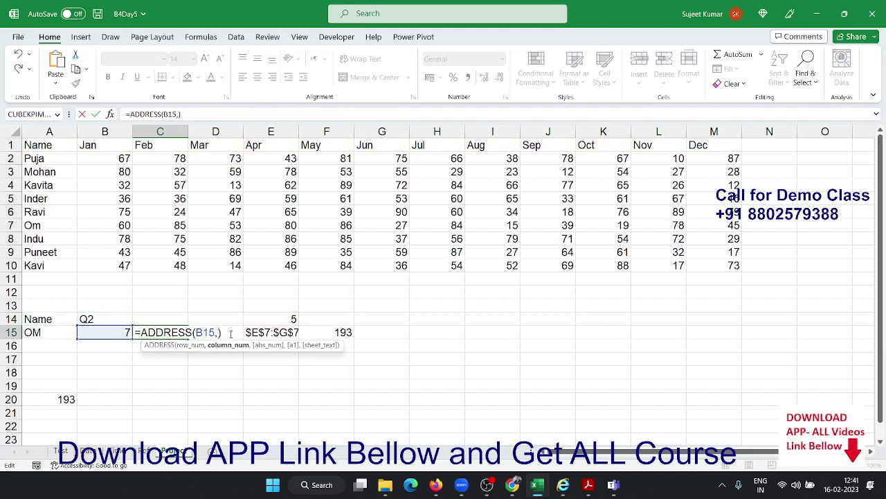
pyautogui.hotkey('ctrl', 'v')
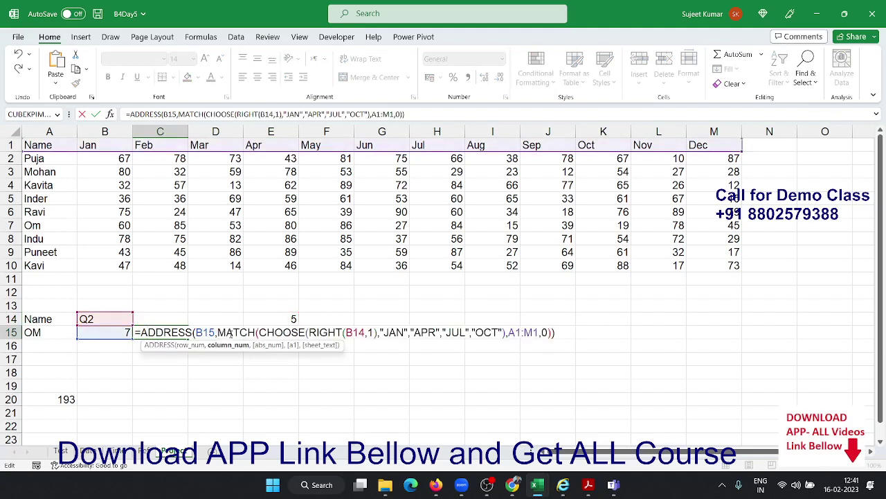
pyautogui.press('Return')
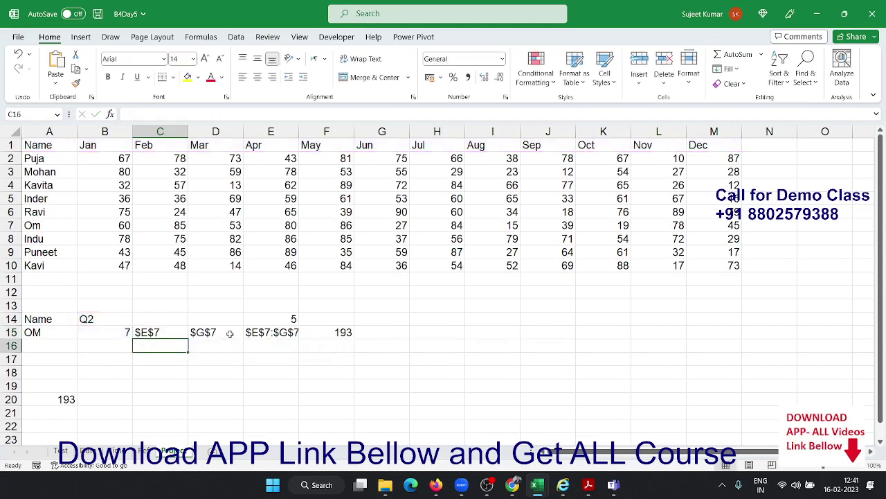
pyautogui.press('Up')
pyautogui.click(230, 333)
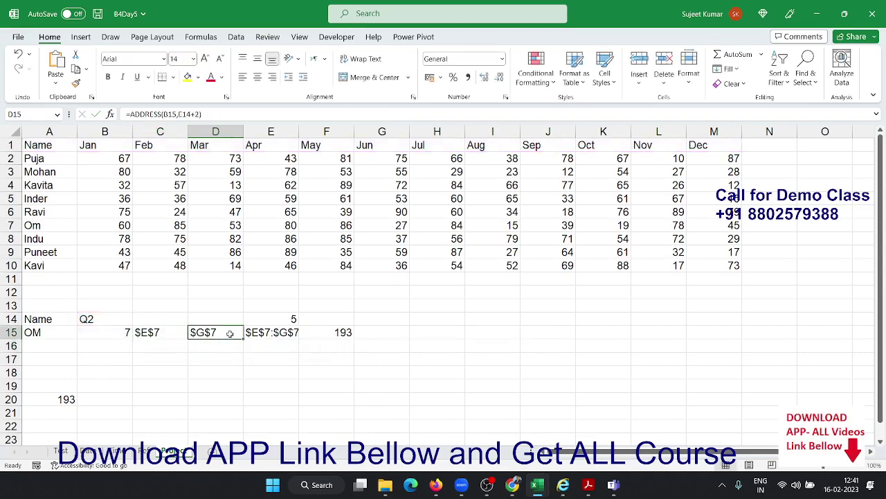
pyautogui.doubleClick(230, 333)
pyautogui.click(276, 332)
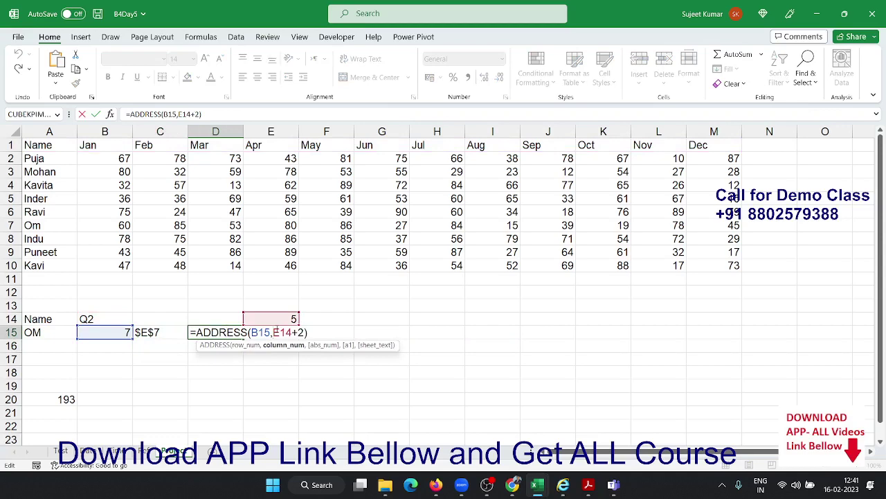
pyautogui.doubleClick(276, 333)
pyautogui.hotkey('ctrl', 'v')
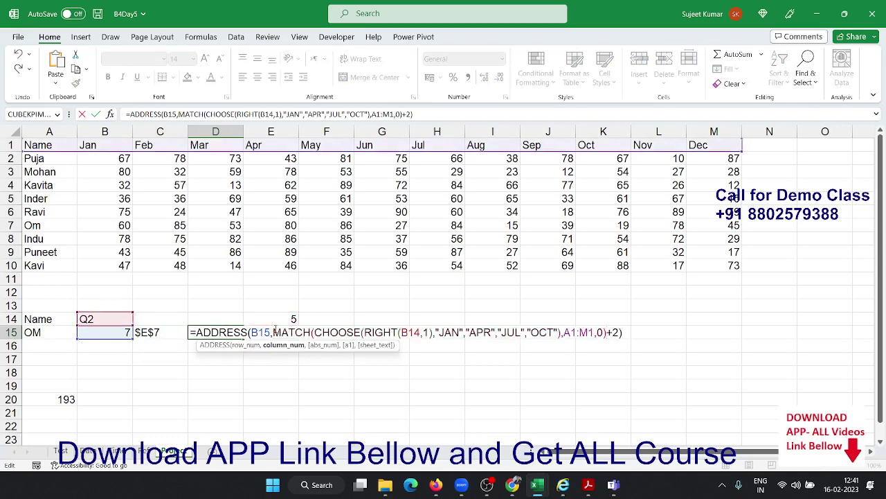
pyautogui.press('Return')
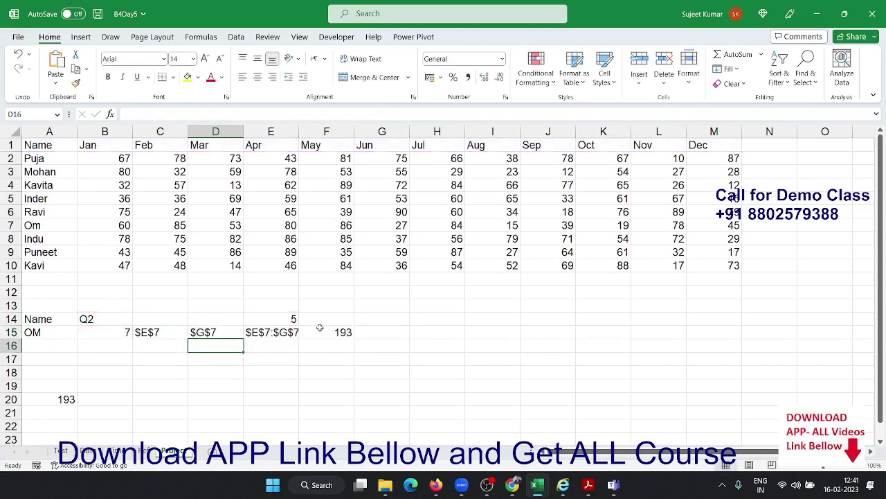
# Clear helper cell E14 and copy B15's row MATCH formula
pyautogui.click(276, 316)
pyautogui.press('Delete')
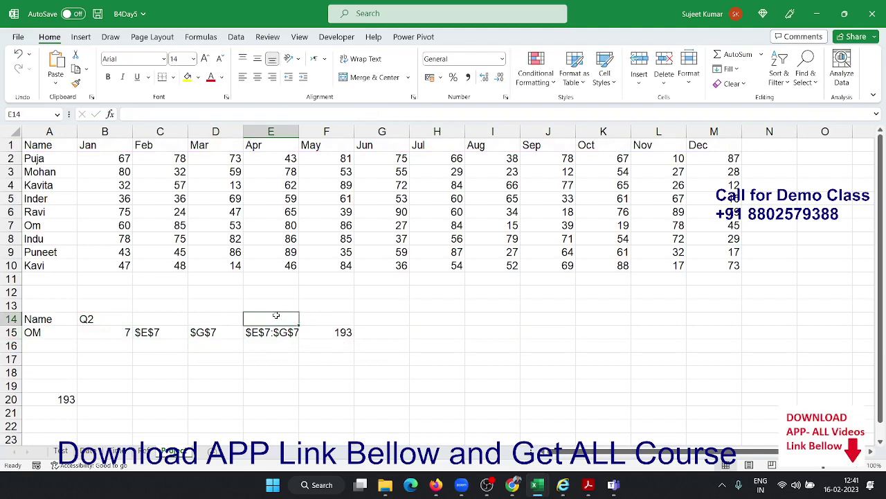
pyautogui.click(112, 335)
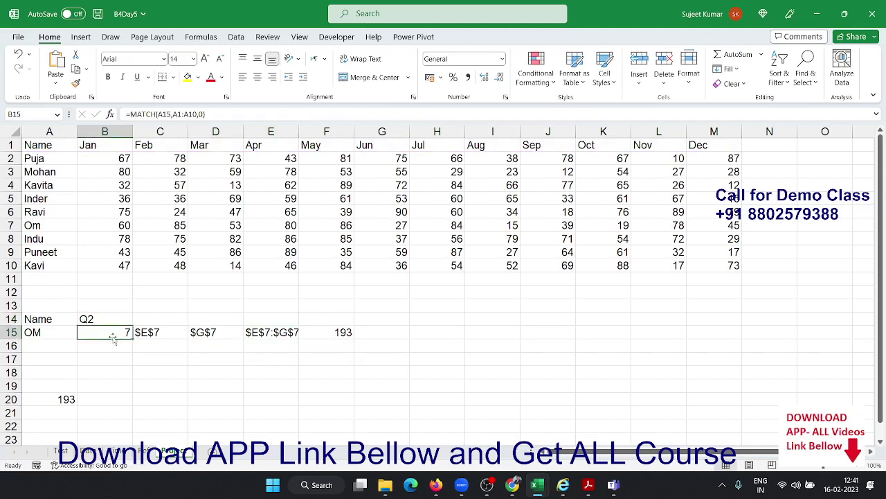
pyautogui.doubleClick(112, 334)
pyautogui.moveTo(85, 332); pyautogui.dragTo(220, 352)
pyautogui.press('Escape')
# Paste the row MATCH in place of B15 in C15 and D15, giving $E$7 and $G$7
pyautogui.click(173, 332)
pyautogui.doubleClick(186, 336)
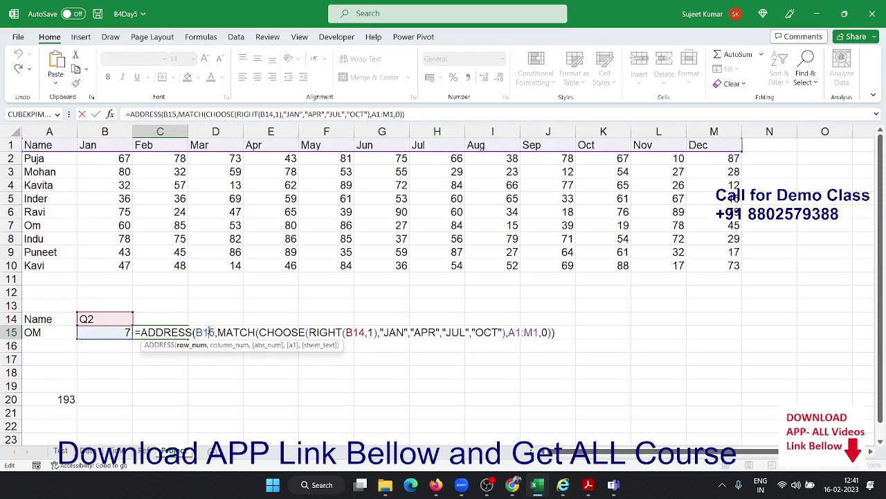
pyautogui.doubleClick(206, 332)
pyautogui.write('MATCH(A15,A1:A10,0)')
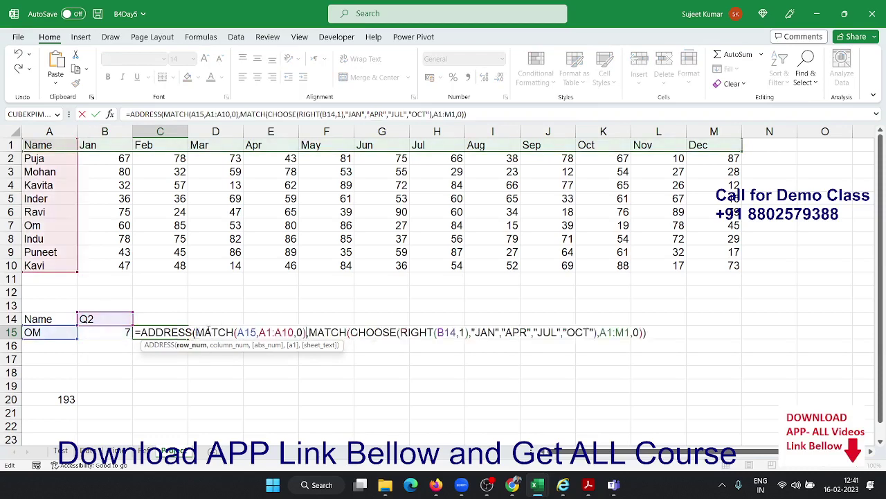
pyautogui.press('Return')
pyautogui.doubleClick(209, 332)
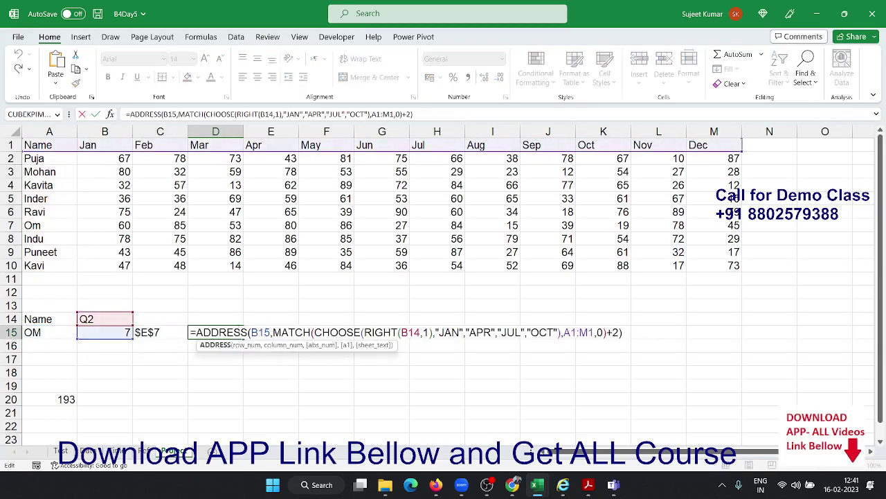
pyautogui.doubleClick(260, 333)
pyautogui.write('MATCH(A15,A1:A10,0)')
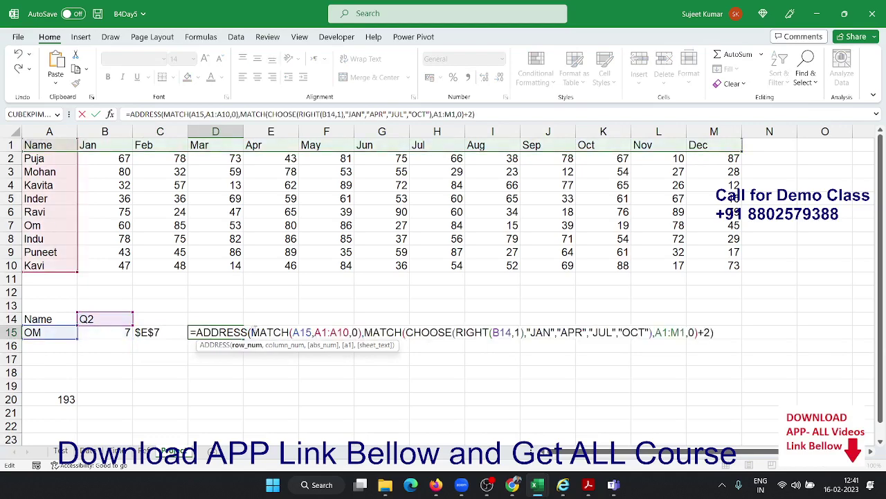
pyautogui.press('Return')
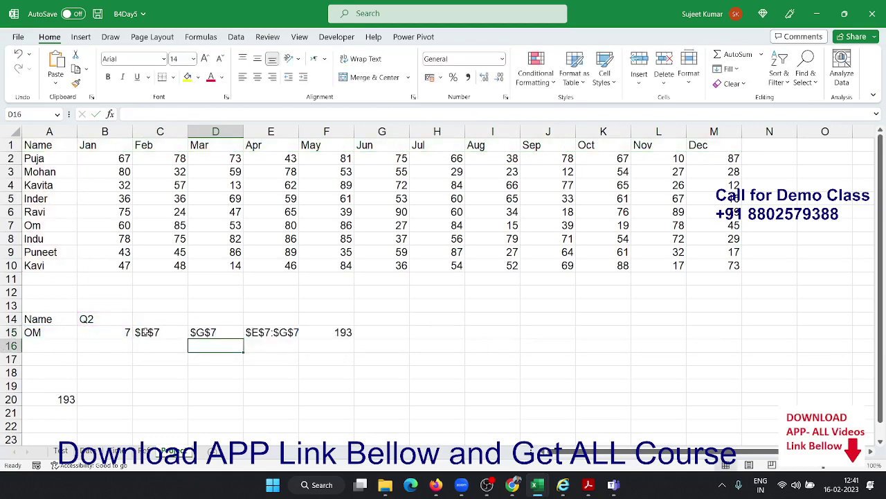
pyautogui.click(119, 332)
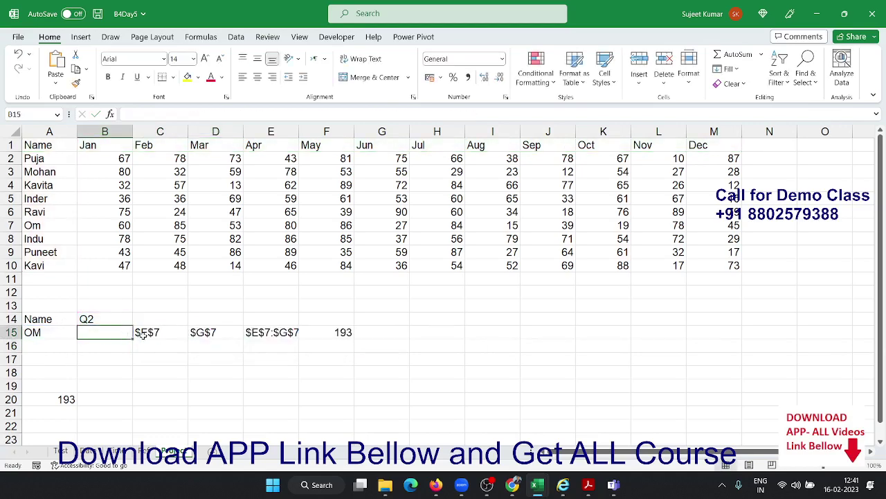
pyautogui.click(142, 333)
# Replace the C15 reference in E15's formula with C15's full ADDRESS/MATCH expression
pyautogui.doubleClick(142, 333)
pyautogui.moveTo(141, 332); pyautogui.dragTo(708, 315)
pyautogui.hotkey('ctrl', 'c')
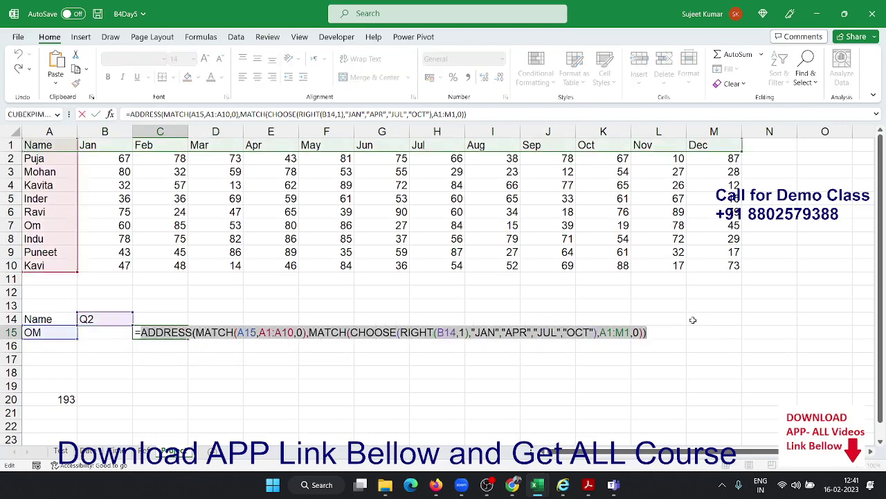
pyautogui.press('Escape')
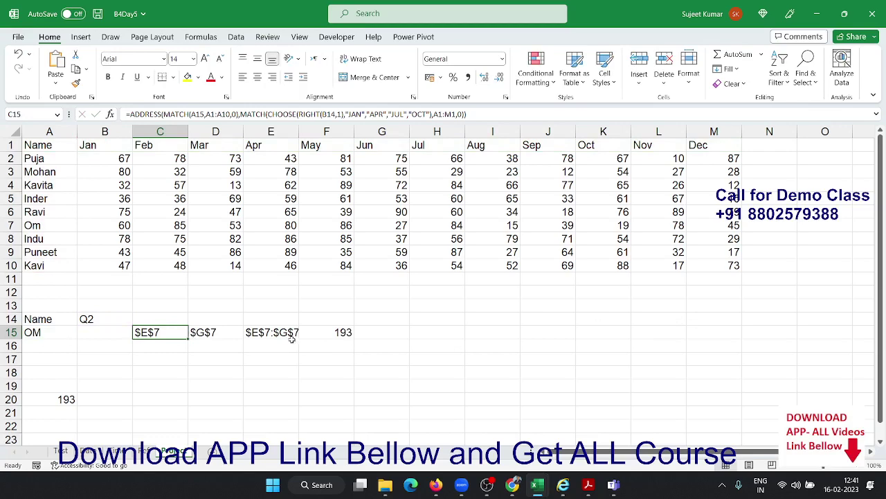
pyautogui.click(291, 336)
pyautogui.doubleClick(287, 333)
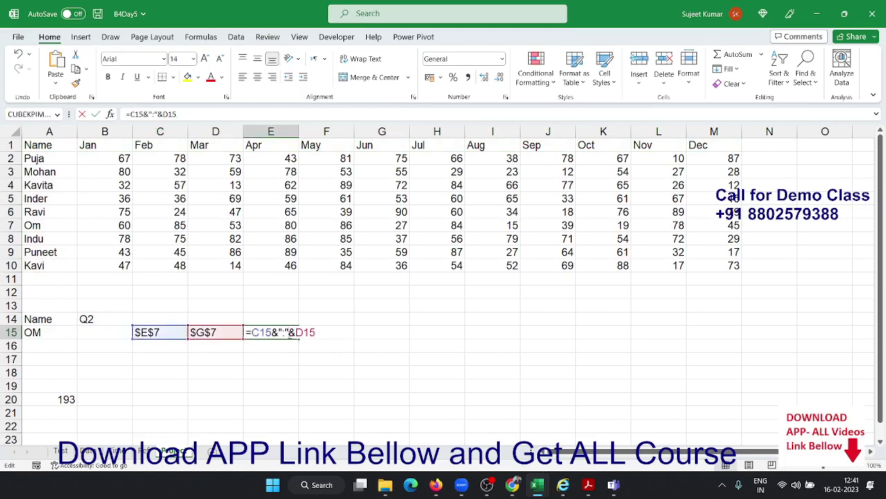
pyautogui.doubleClick(264, 332)
pyautogui.hotkey('ctrl', 'v')
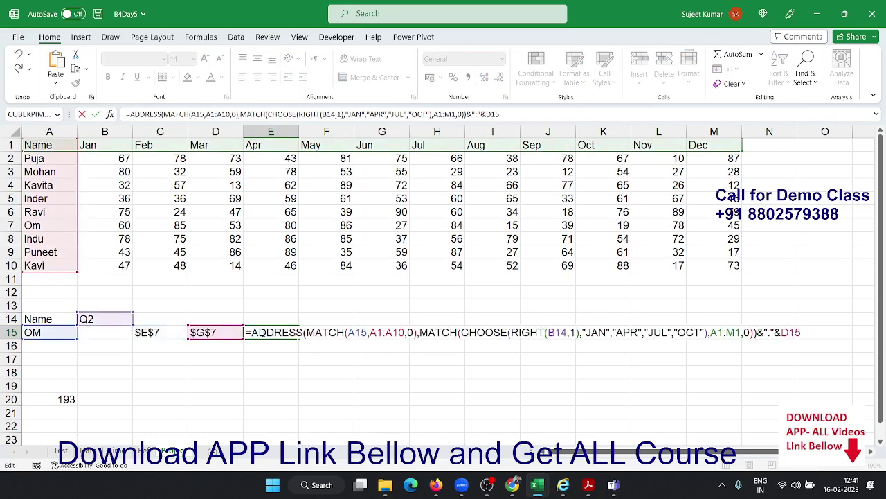
pyautogui.press('Return')
# Replace the D15 reference in E15's formula with D15's full ADDRESS/MATCH expression
pyautogui.click(195, 331)
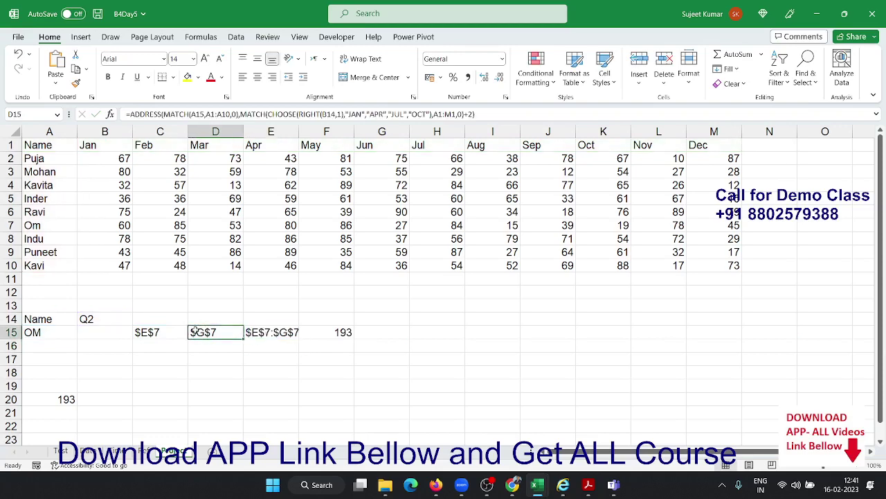
pyautogui.doubleClick(196, 332)
pyautogui.moveTo(195, 331); pyautogui.dragTo(714, 332)
pyautogui.hotkey('ctrl', 'c')
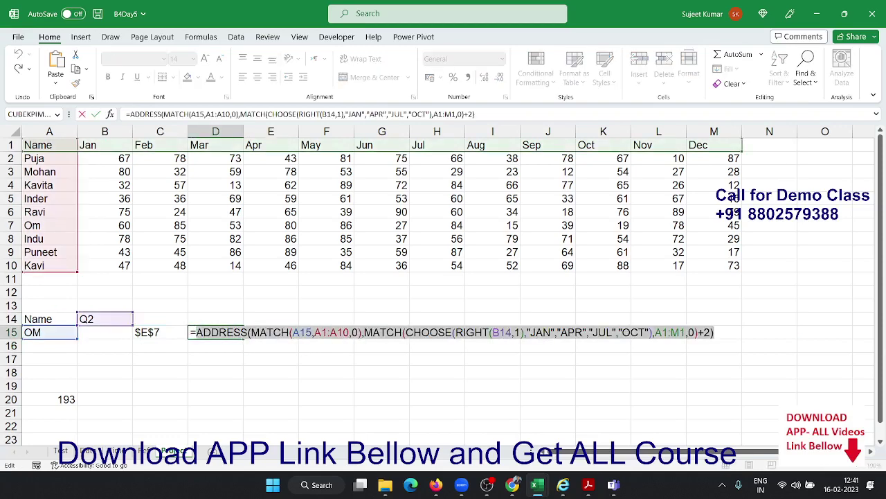
pyautogui.press('Escape')
pyautogui.doubleClick(277, 333)
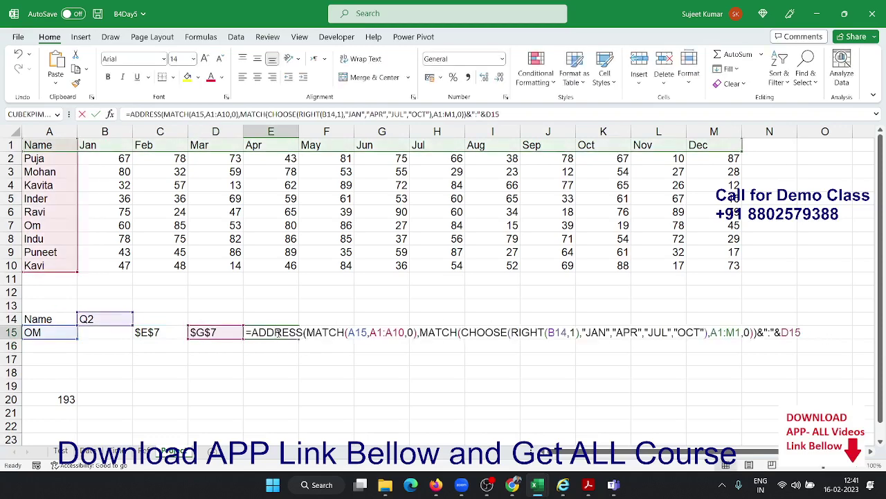
pyautogui.doubleClick(790, 332)
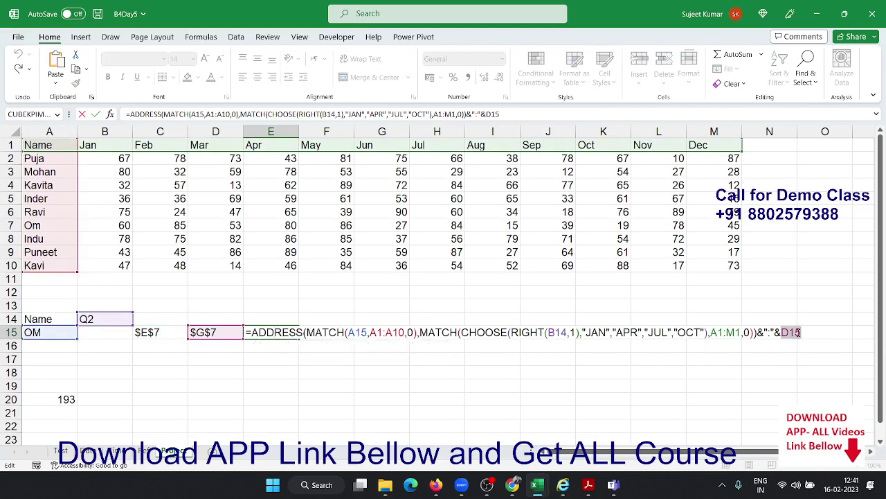
pyautogui.hotkey('ctrl', 'v')
pyautogui.press('Return')
# Clear the separate start and end addresses from C15:D15
pyautogui.press('Up')
pyautogui.press('Left')
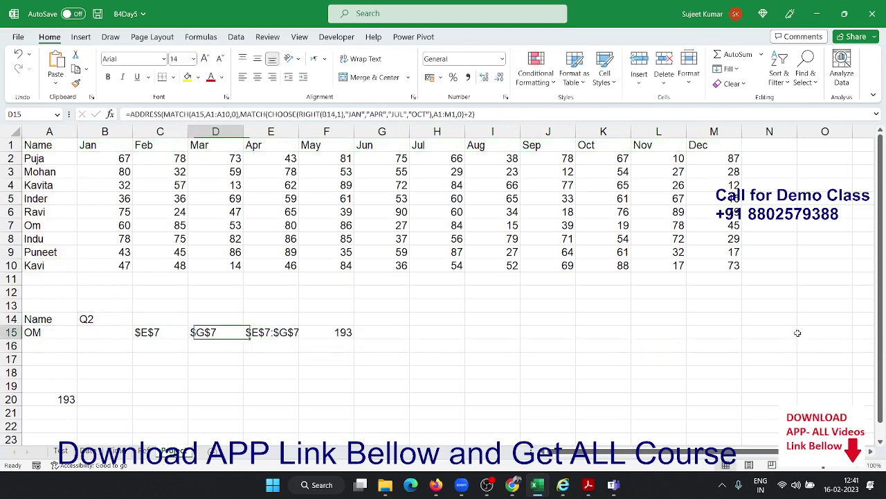
pyautogui.press('Left')
pyautogui.hotkey('shift', 'Right')
pyautogui.press('Delete')
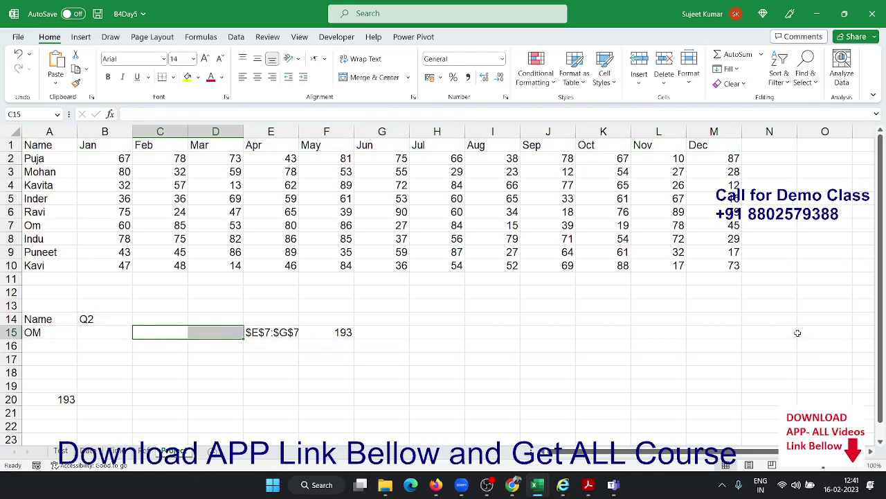
pyautogui.press('Right')
# Nest E15's ADDRESS expression inside F15's SUM(INDIRECT) formula and clear E15
pyautogui.doubleClick(280, 335)
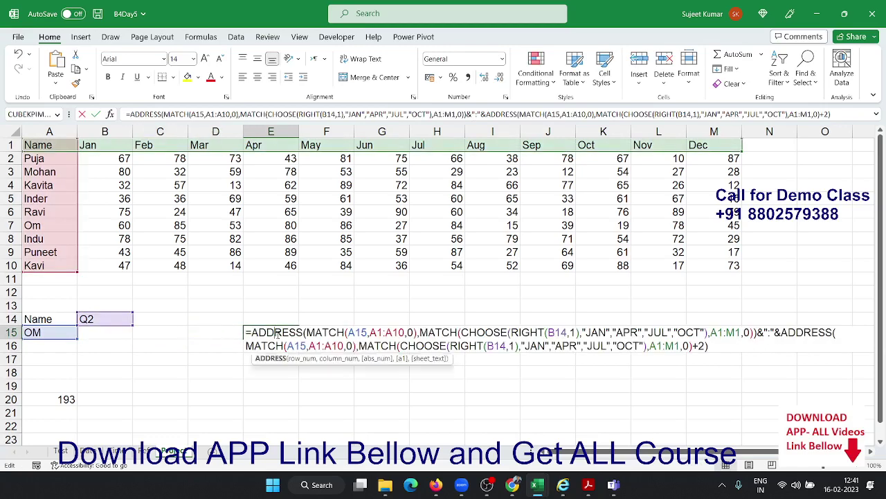
pyautogui.moveTo(737, 352); pyautogui.dragTo(251, 332)
pyautogui.hotkey('ctrl', 'c')
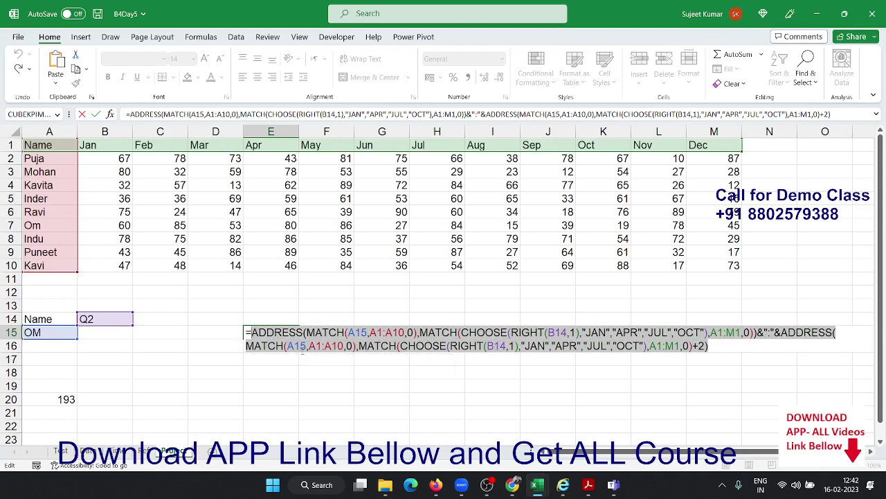
pyautogui.press('Escape')
pyautogui.click(343, 333)
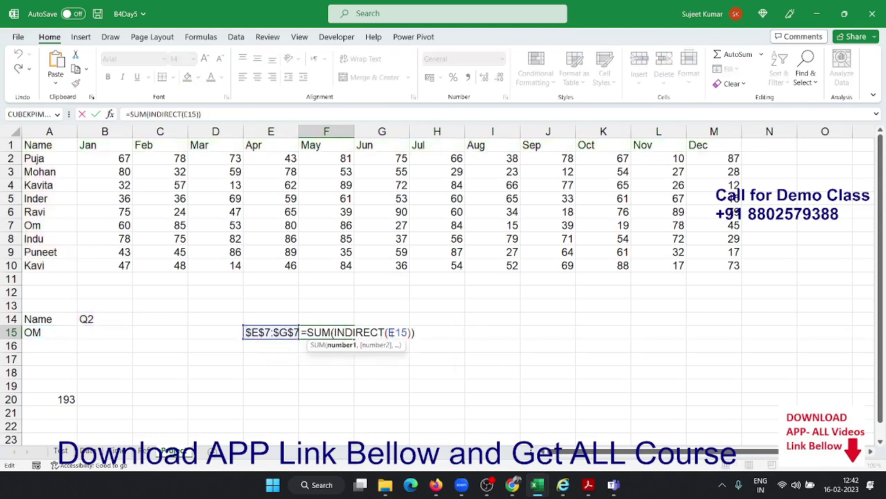
pyautogui.doubleClick(397, 333)
pyautogui.hotkey('ctrl', 'v')
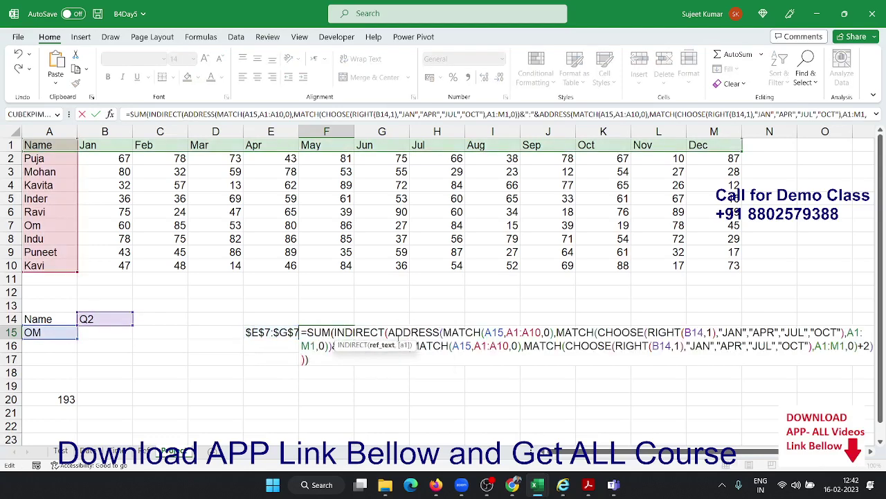
pyautogui.press('Return')
pyautogui.press('Up')
pyautogui.press('Left')
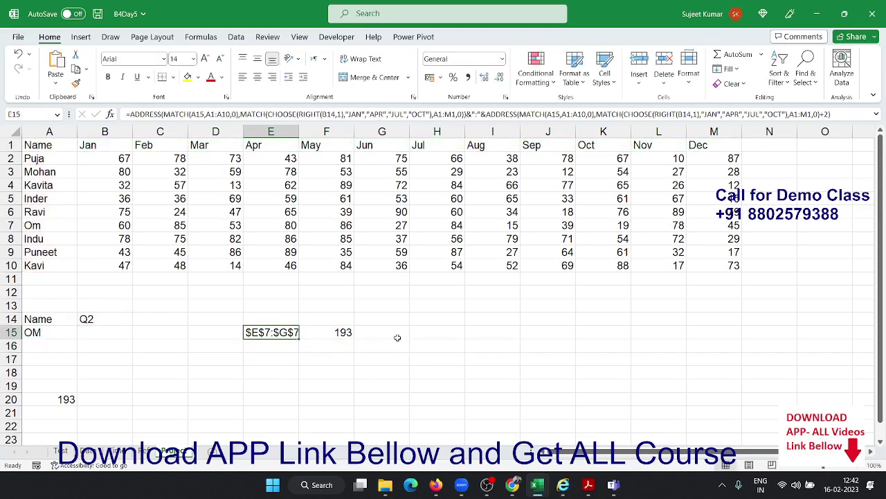
pyautogui.press('Delete')
# Move the nested formula into B15 so it shows 193, then add a new sheet
pyautogui.click(348, 333)
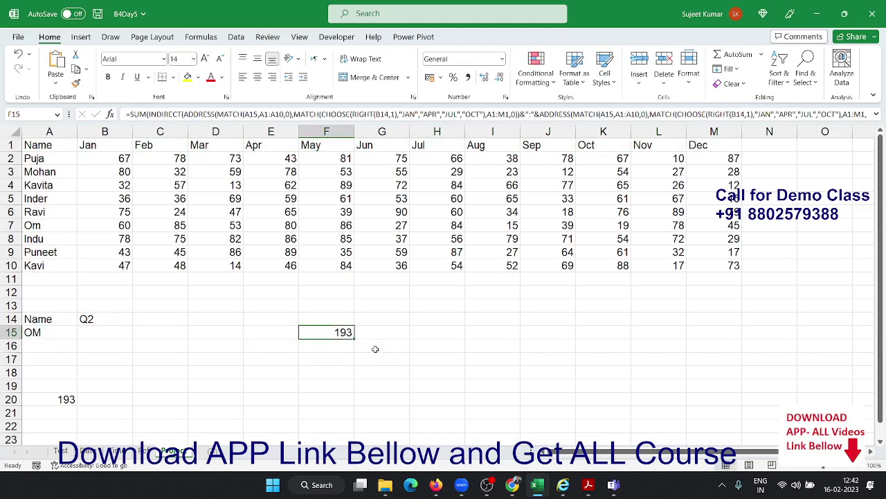
pyautogui.hotkey('ctrl', 'c')
pyautogui.click(79, 333)
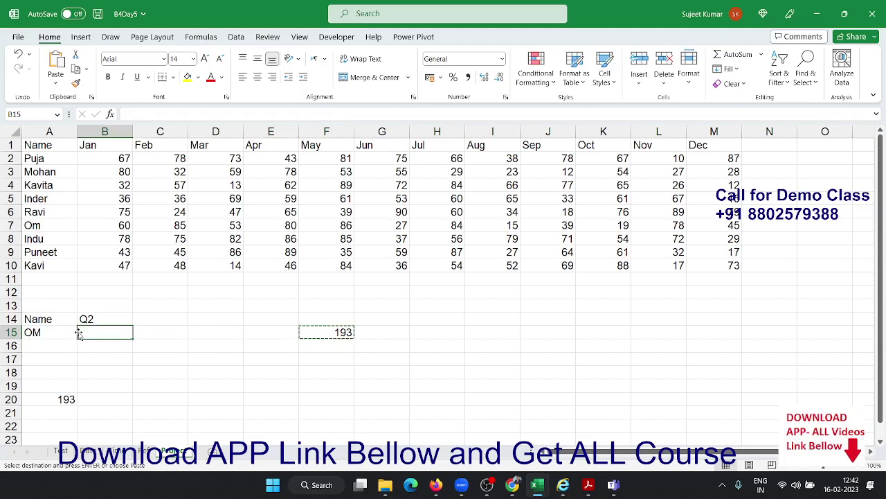
pyautogui.hotkey('ctrl', 'v')
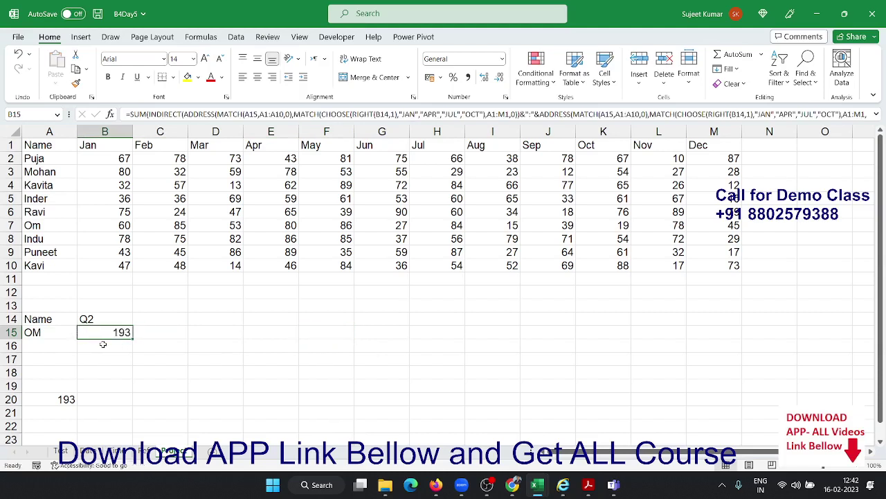
pyautogui.doubleClick(113, 333)
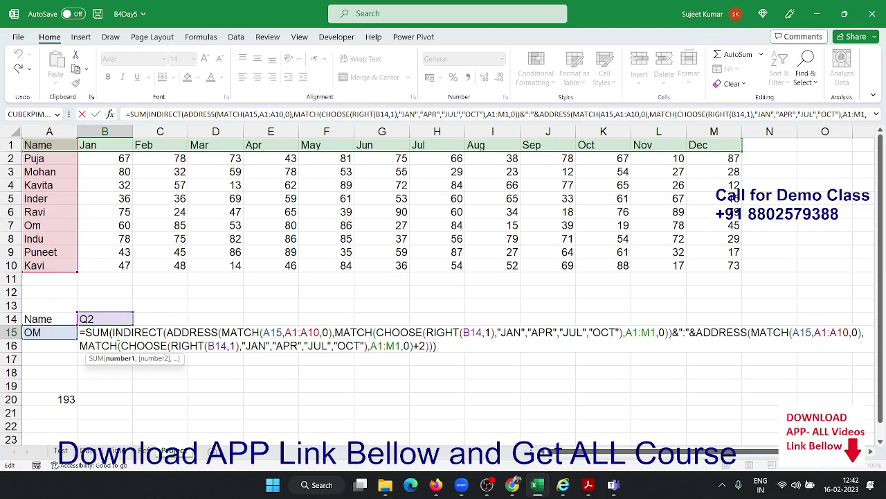
pyautogui.press('Return')
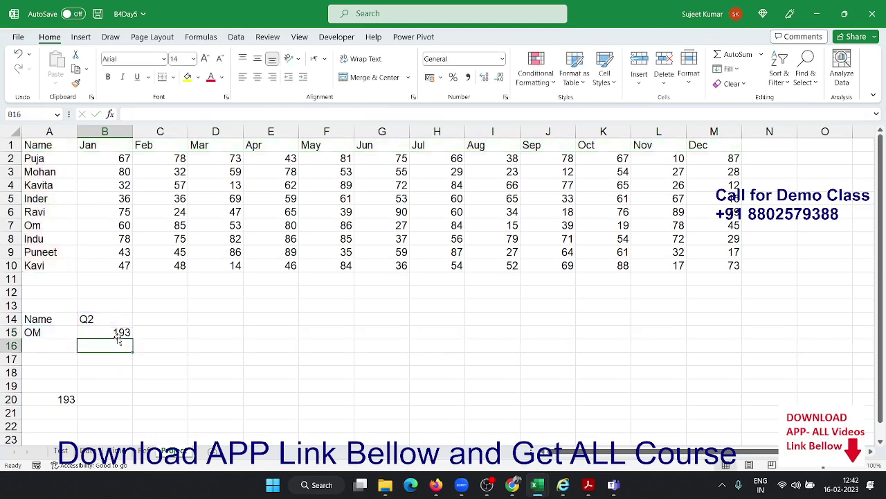
pyautogui.click(119, 338)
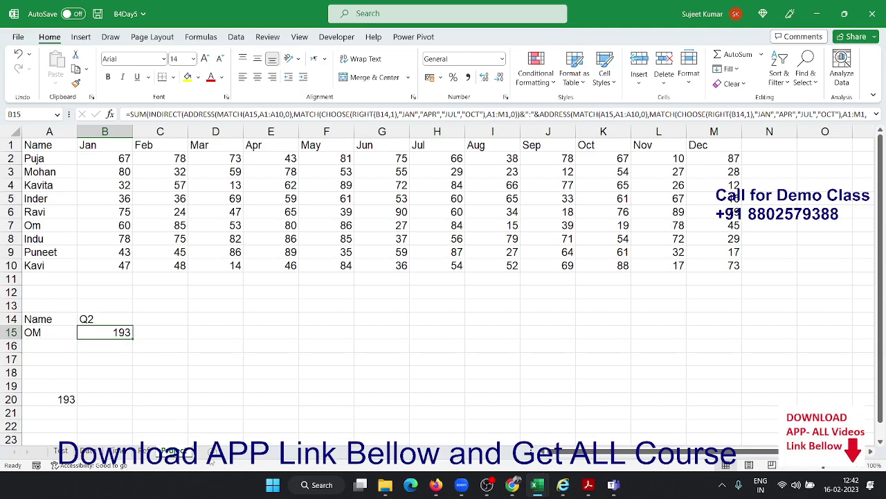
pyautogui.click(212, 451)
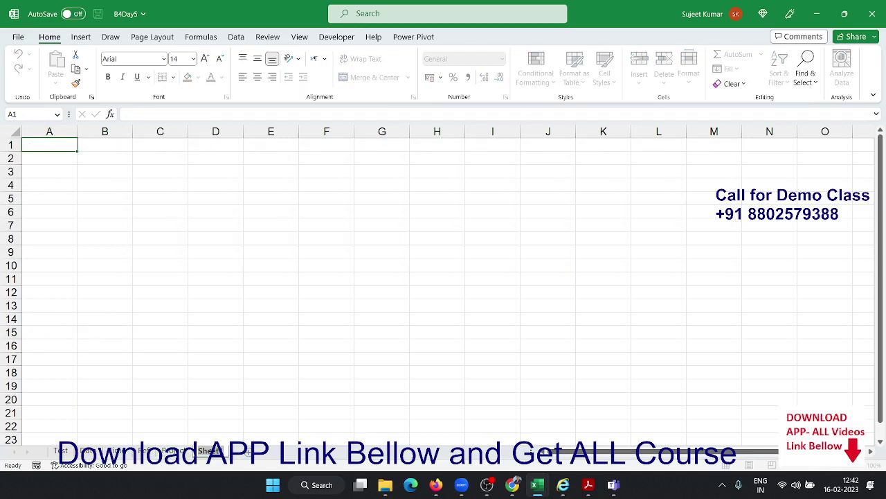
# Name the sheet MIS and fill column A with a 1, 2 series down to row 192
pyautogui.write('MIS')
pyautogui.press('Return')
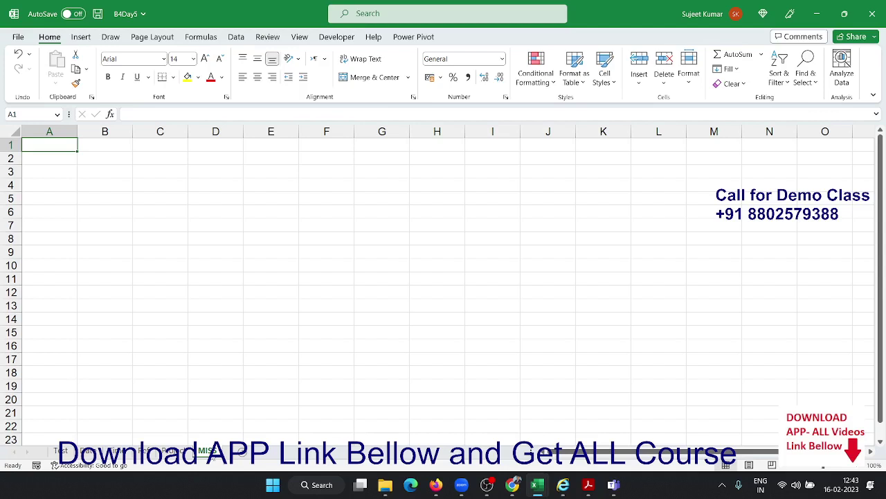
pyautogui.write('1')
pyautogui.press('Return')
pyautogui.write('2')
pyautogui.press('Return')
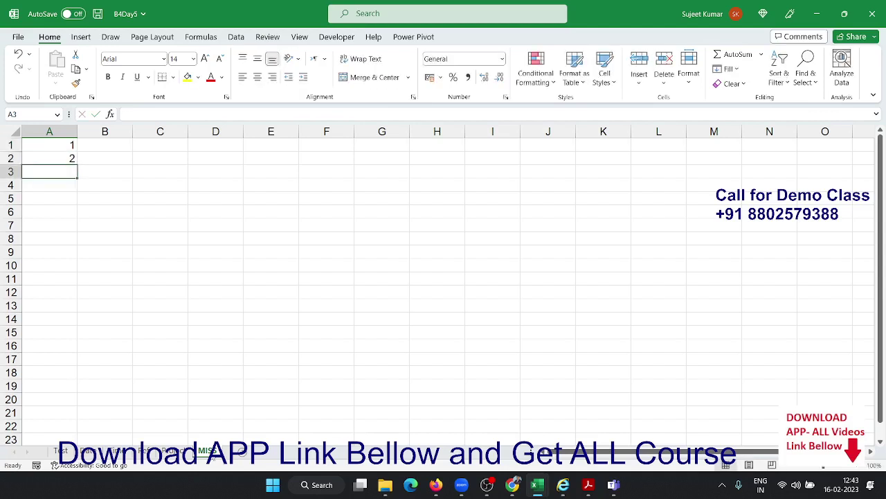
pyautogui.moveTo(66, 146); pyautogui.dragTo(73, 158)
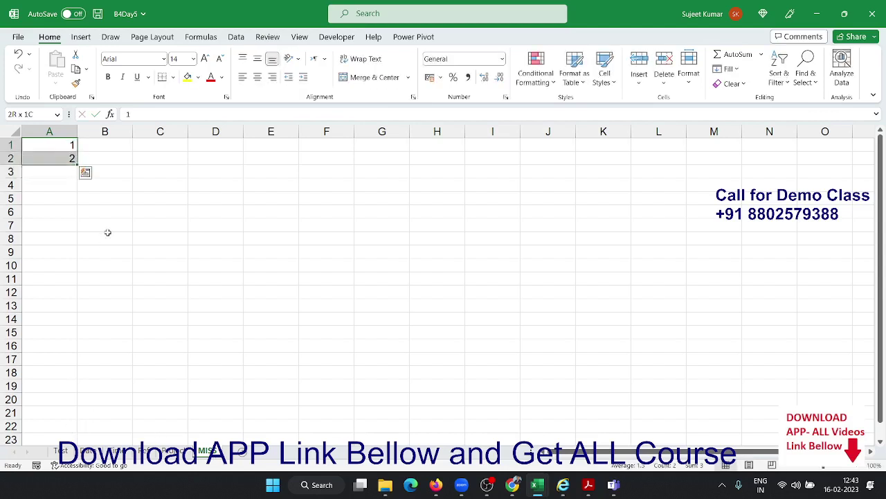
pyautogui.moveTo(73, 163); pyautogui.dragTo(80, 495)
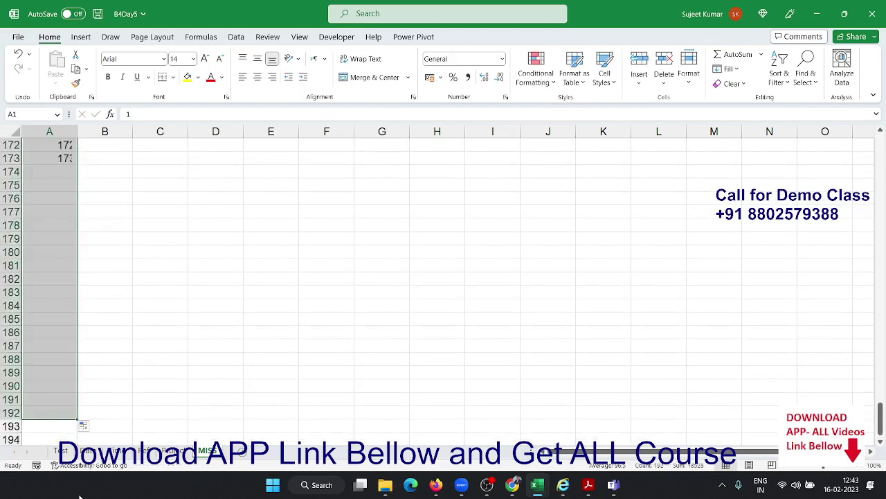
# Delete rows 8 through 14 to break the number sequence
pyautogui.hotkey('ctrl', 'Home')
pyautogui.press('Down')
pyautogui.press('Down')
pyautogui.press('Down')
pyautogui.press('Down')
pyautogui.press('Down')
pyautogui.press('Down')
pyautogui.press('Down')
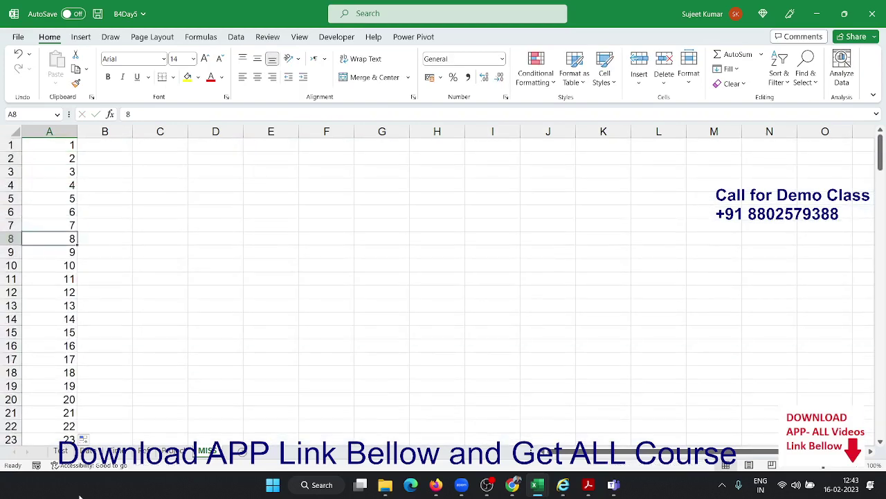
pyautogui.hotkey('shift', 'space')
pyautogui.hotkey('shift', 'Down')
pyautogui.hotkey('shift', 'Down')
pyautogui.hotkey('shift', 'Down')
pyautogui.hotkey('shift', 'Down')
pyautogui.hotkey('shift', 'Down')
pyautogui.hotkey('shift', 'Down')
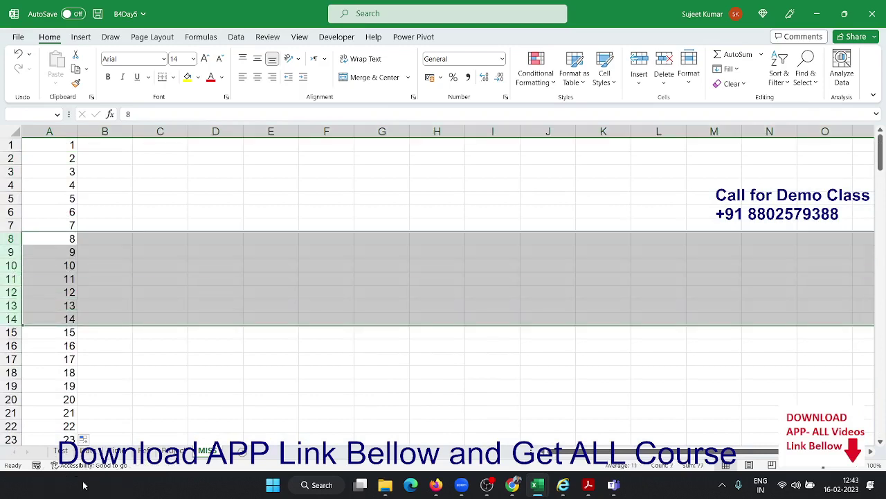
pyautogui.rightClick(22, 281)
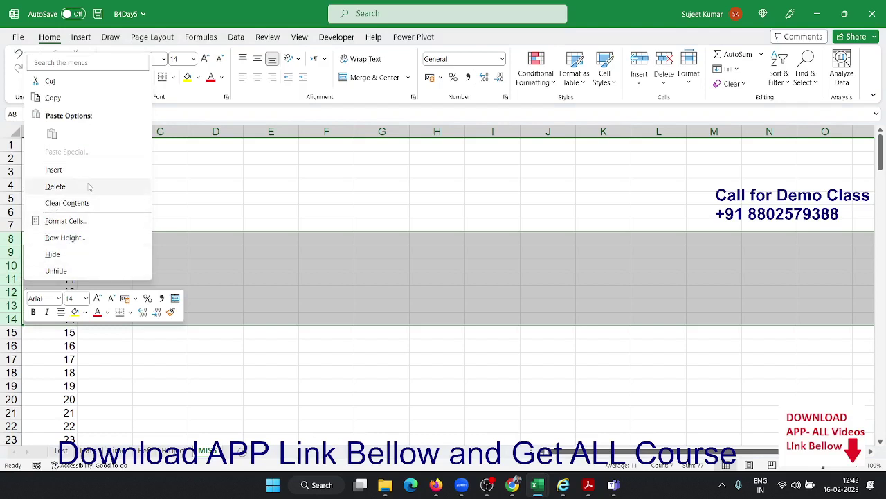
pyautogui.click(55, 186)
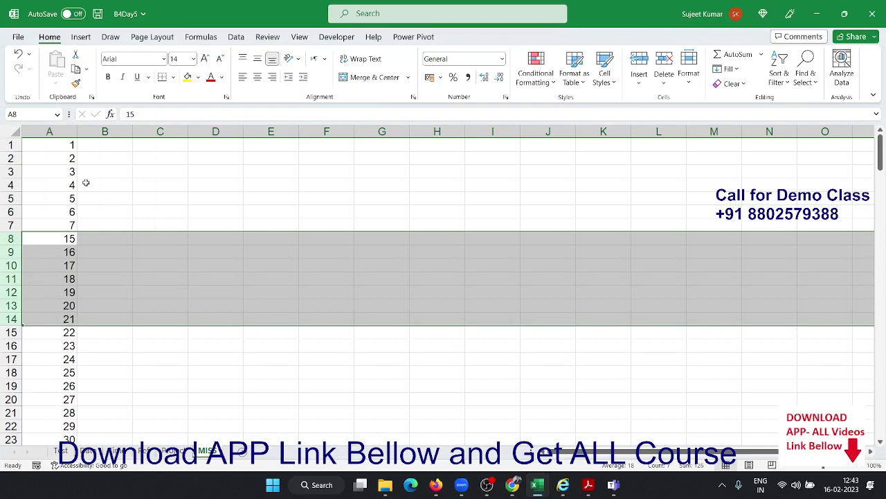
# Refill column A as a continuous series from A1:A2, then clear it
pyautogui.hotkey('ctrl', 'Home')
pyautogui.hotkey('shift', 'Down')
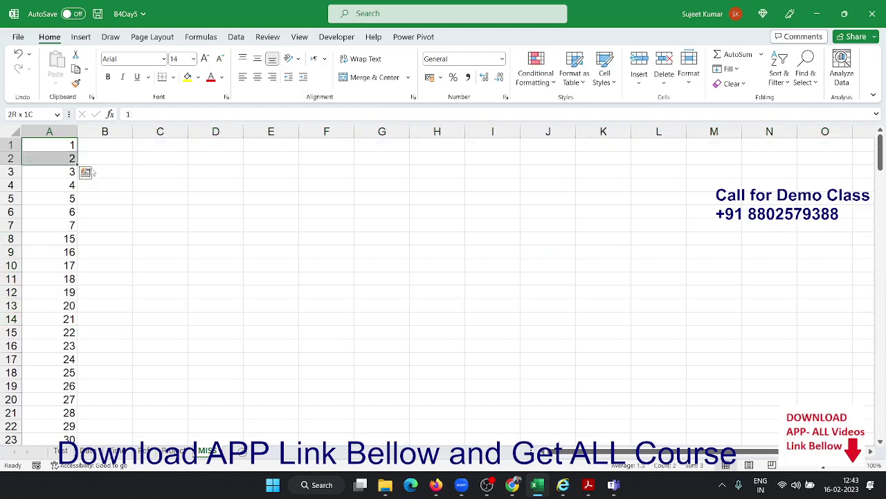
pyautogui.doubleClick(79, 165)
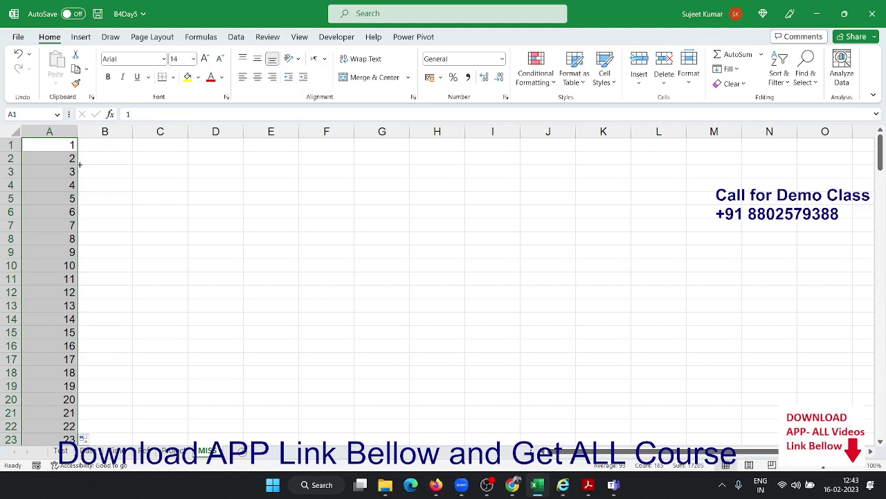
pyautogui.press('Delete')
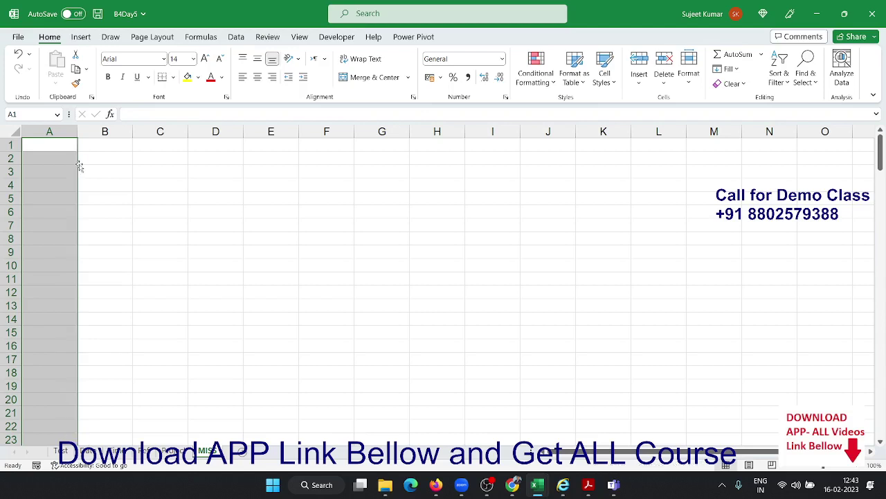
# Enter =ROW() in A1 and copy it down column A to row 127
pyautogui.press('Up')
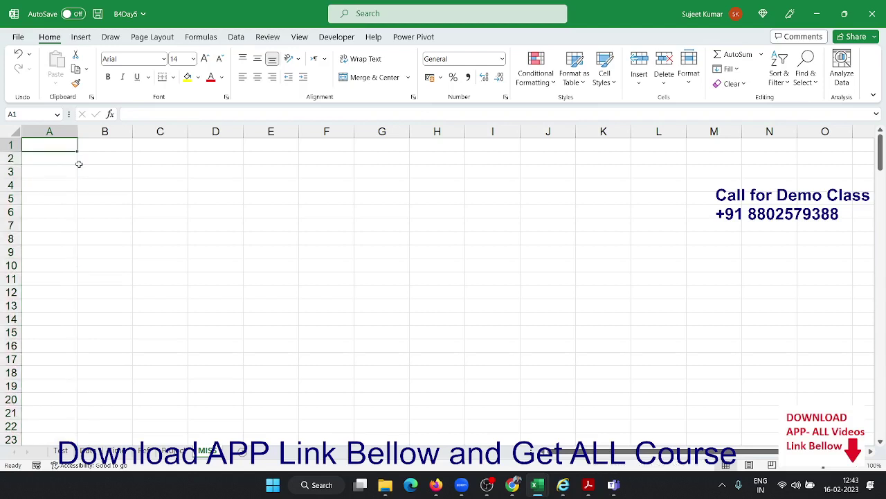
pyautogui.write('=row')
pyautogui.press('Tab')
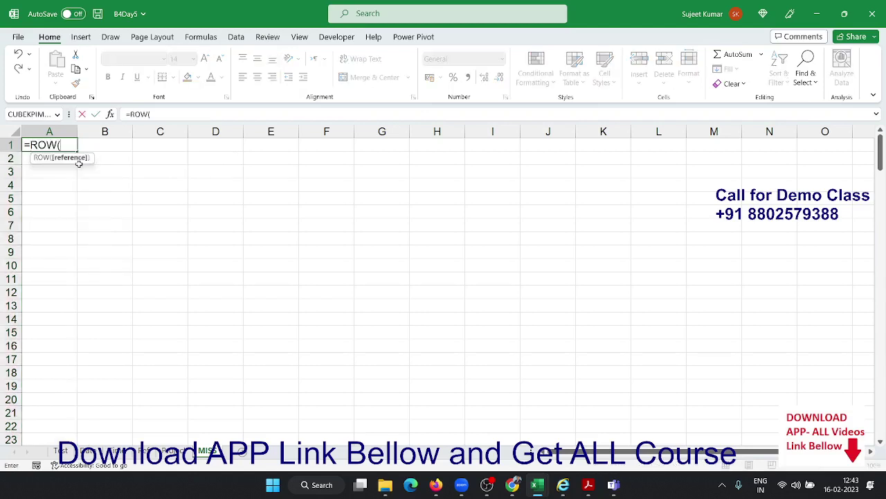
pyautogui.write(')')
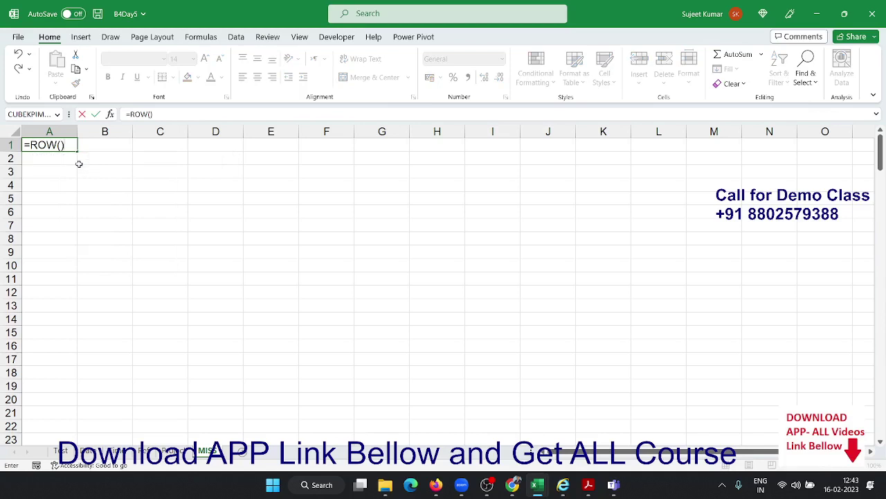
pyautogui.hotkey('ctrl', 'Return')
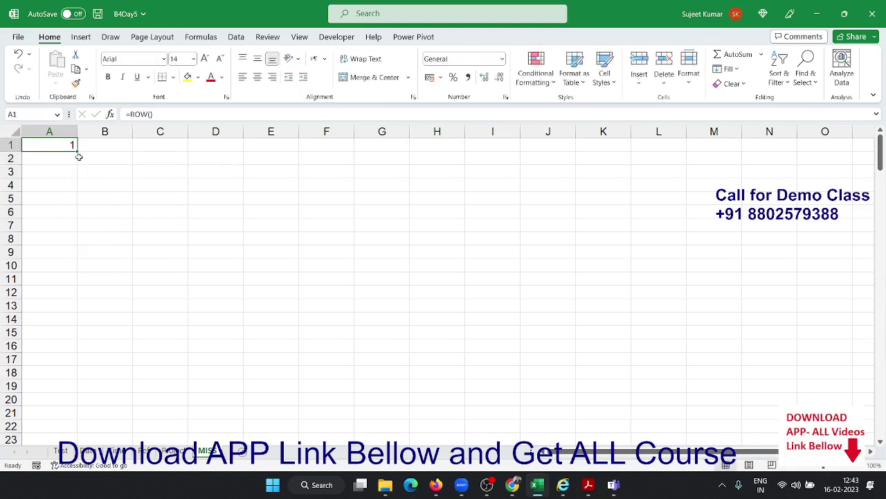
pyautogui.moveTo(77, 151); pyautogui.dragTo(48, 413)
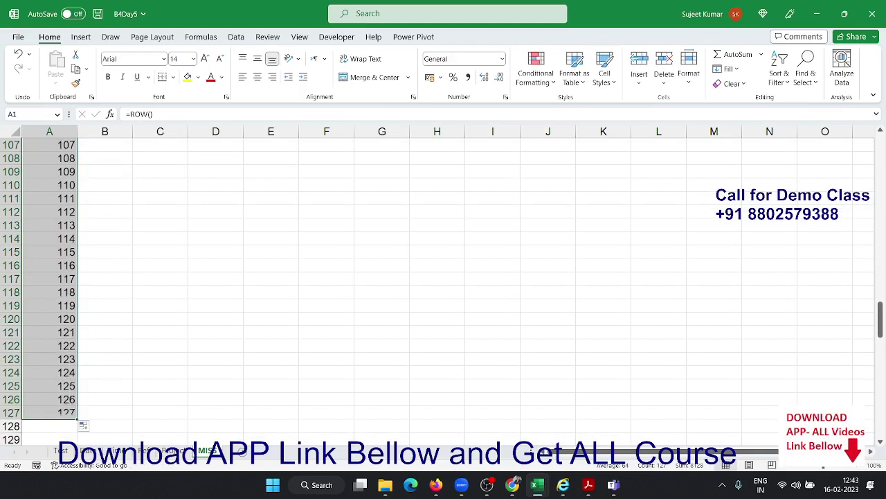
# Hide rows 7–11 with Ctrl+9, then unhide them with Ctrl+Shift+9
pyautogui.hotkey('ctrl', 'Home')
pyautogui.press('Down')
pyautogui.press('Down')
pyautogui.press('Down')
pyautogui.press('Down')
pyautogui.press('Down')
pyautogui.hotkey('shift', 'space')
pyautogui.hotkey('shift', 'Down')
pyautogui.hotkey('shift', 'Down')
pyautogui.hotkey('shift', 'Down')
pyautogui.hotkey('shift', 'Down')
pyautogui.hotkey('shift', 'Down')
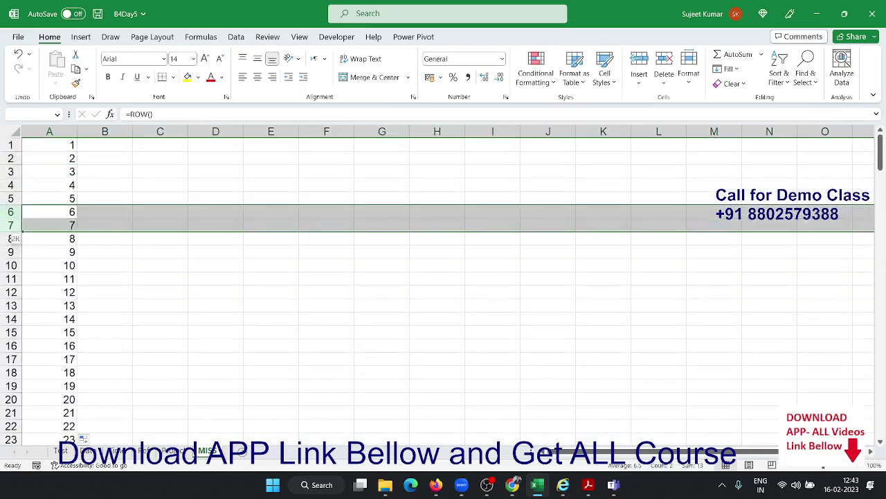
pyautogui.hotkey('ctrl', '9')
pyautogui.hotkey('ctrl', 'shift', '9')
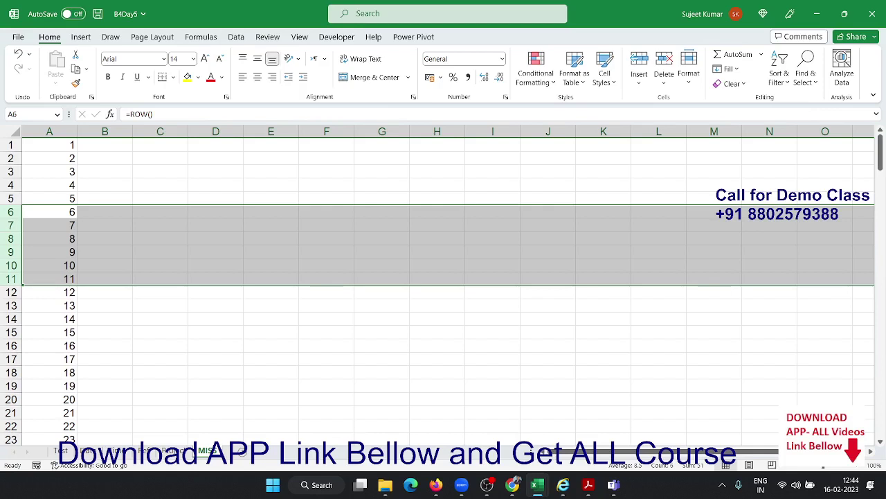
# Add an Sr heading in D3 and enter =ROW()-3 in D4 so it shows 1
pyautogui.click(229, 172)
pyautogui.write('S')
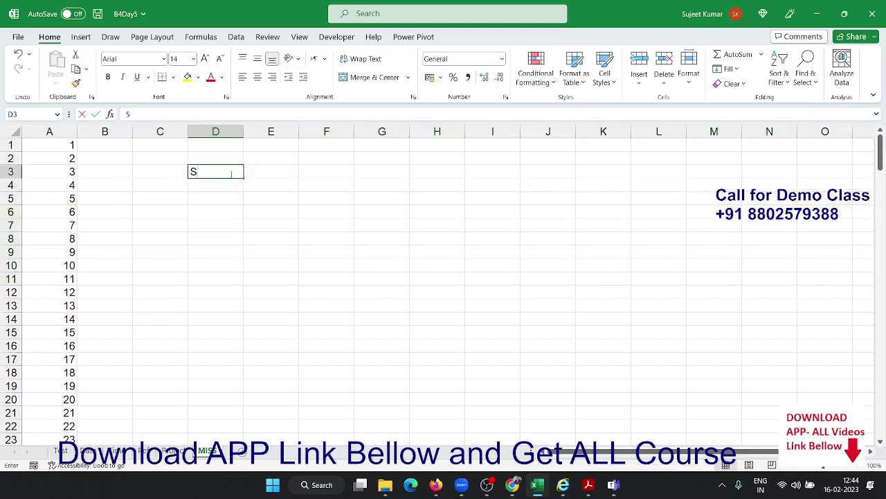
pyautogui.write('r')
pyautogui.press('Return')
pyautogui.write('=')
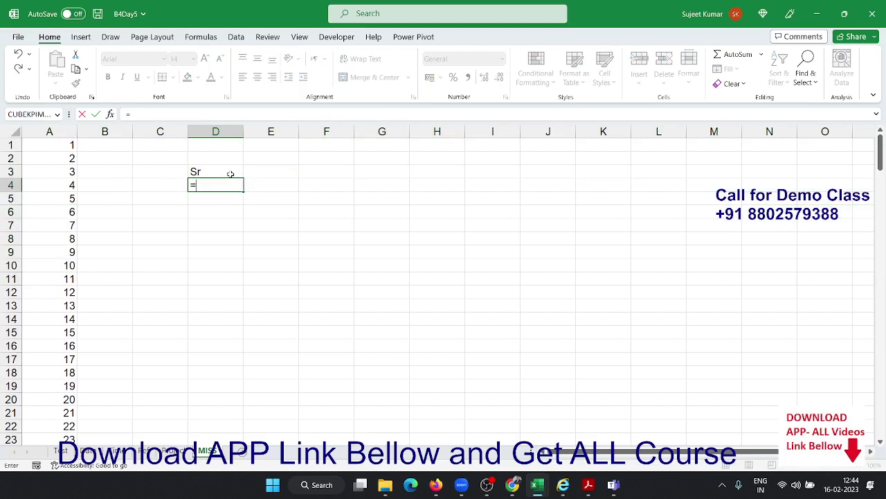
pyautogui.write('row()')
pyautogui.press('Return')
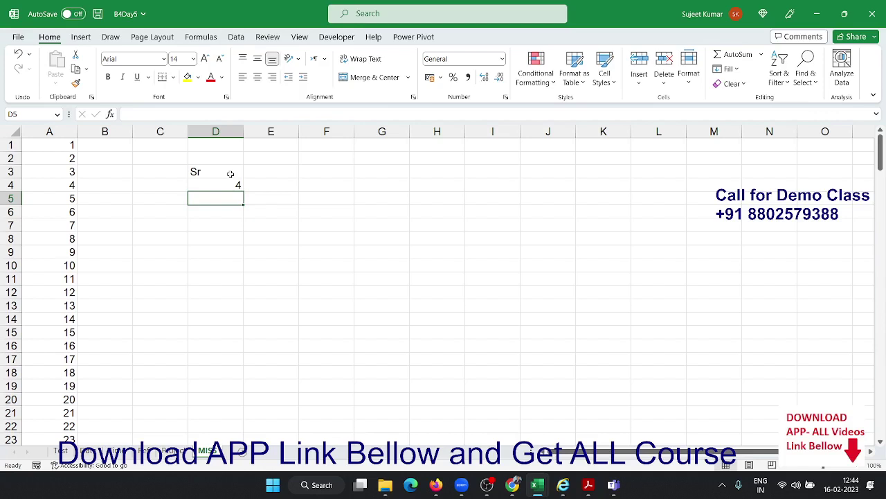
pyautogui.press('Up')
pyautogui.click(197, 109)
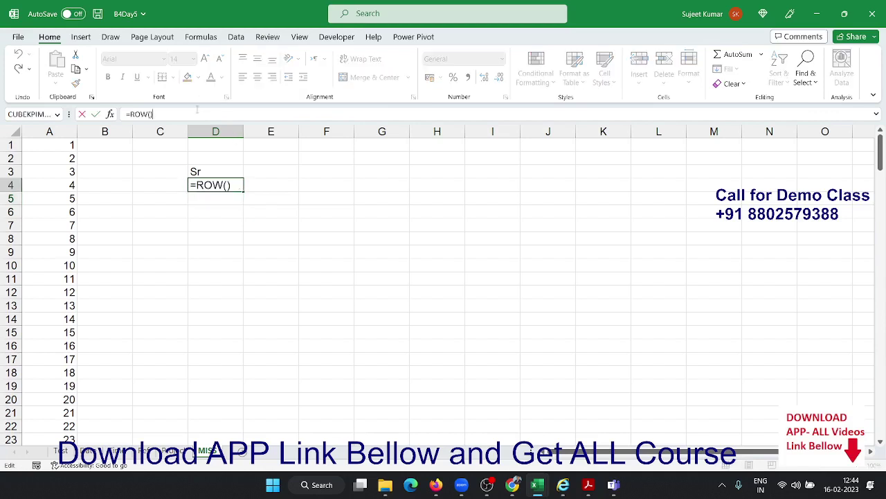
pyautogui.write('-3')
pyautogui.press('Return')
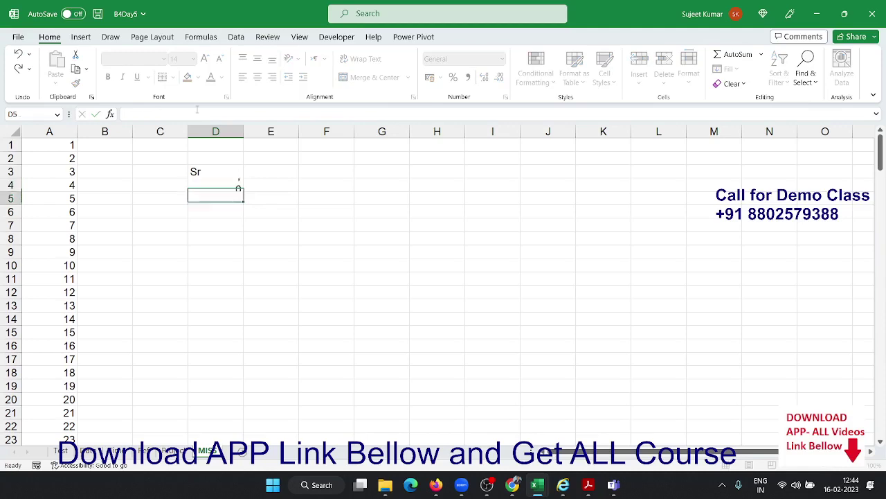
# Fill the =ROW()-3 serial numbers down column D to row 38
pyautogui.click(225, 185)
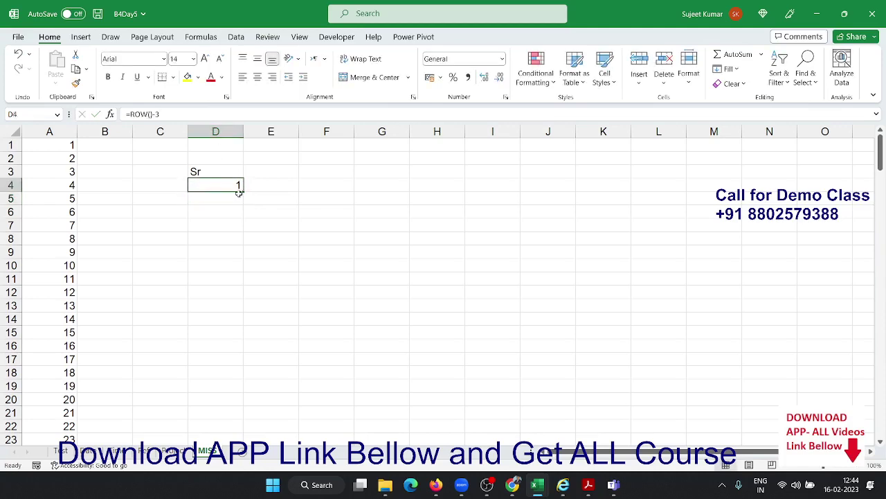
pyautogui.moveTo(241, 195); pyautogui.dragTo(243, 431)
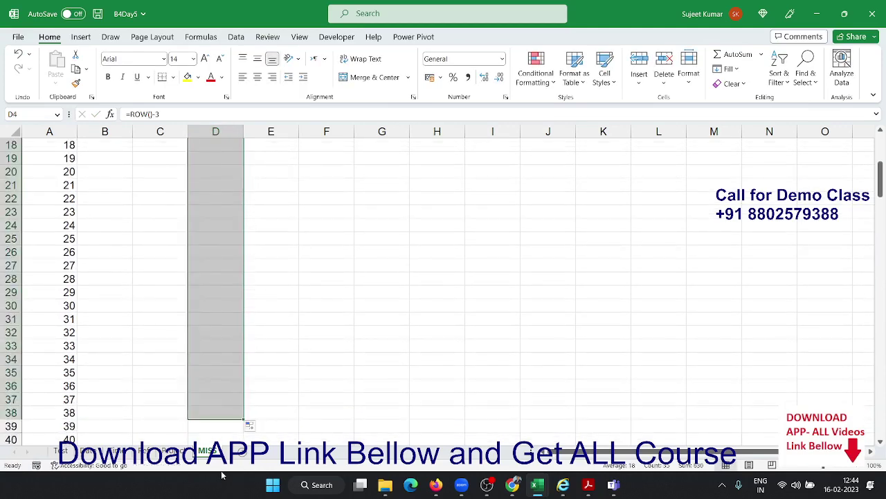
pyautogui.press('Up')
pyautogui.press('Down')
pyautogui.press('Down')
pyautogui.press('Down')
pyautogui.press('Down')
pyautogui.press('Down')
pyautogui.press('Down')
pyautogui.press('Down')
pyautogui.press('Down')
pyautogui.press('Down')
pyautogui.press('Down')
pyautogui.press('Down')
pyautogui.press('Down')
pyautogui.press('Down')
pyautogui.press('Down')
pyautogui.press('Down')
pyautogui.press('Down')
pyautogui.press('Down')
pyautogui.press('Down')
pyautogui.press('Down')
pyautogui.press('Down')
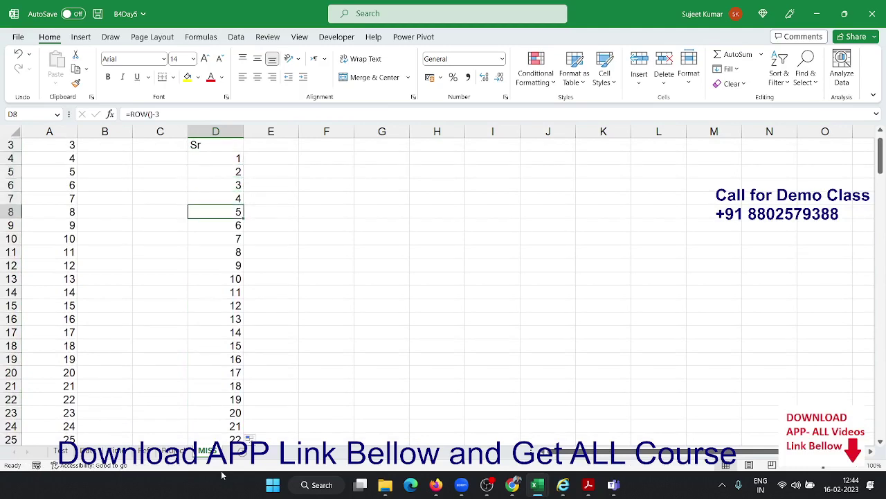
pyautogui.press('Up')
pyautogui.press('Up')
pyautogui.press('Up')
pyautogui.press('Up')
pyautogui.press('Up')
pyautogui.press('Up')
pyautogui.press('Up')
pyautogui.press('Up')
pyautogui.press('Up')
pyautogui.press('Up')
pyautogui.press('Up')
pyautogui.press('Up')
pyautogui.press('Up')
pyautogui.press('Up')
pyautogui.press('Up')
pyautogui.press('Up')
pyautogui.press('Up')
pyautogui.press('Up')
pyautogui.press('Up')
pyautogui.press('Up')
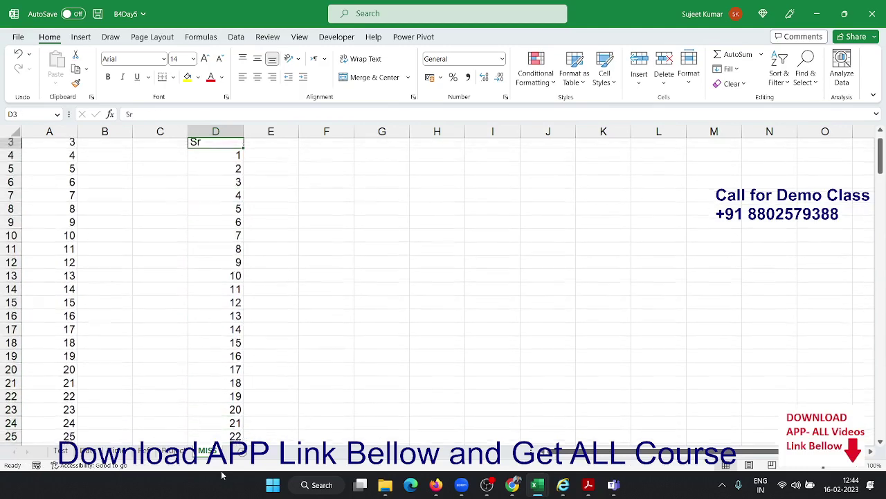
# Enter =COLUMN(F3) in F3, returning 6
pyautogui.press('Right')
pyautogui.press('Right')
pyautogui.press('Down')
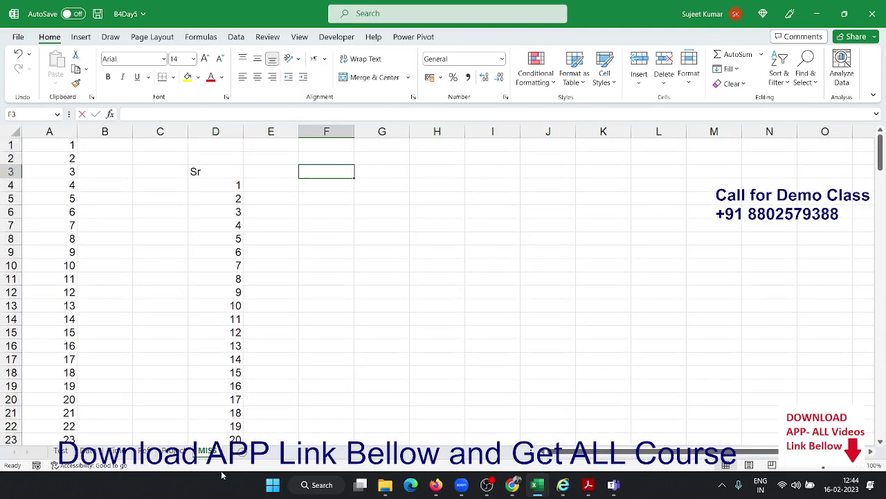
pyautogui.write('=col')
pyautogui.press('Tab')
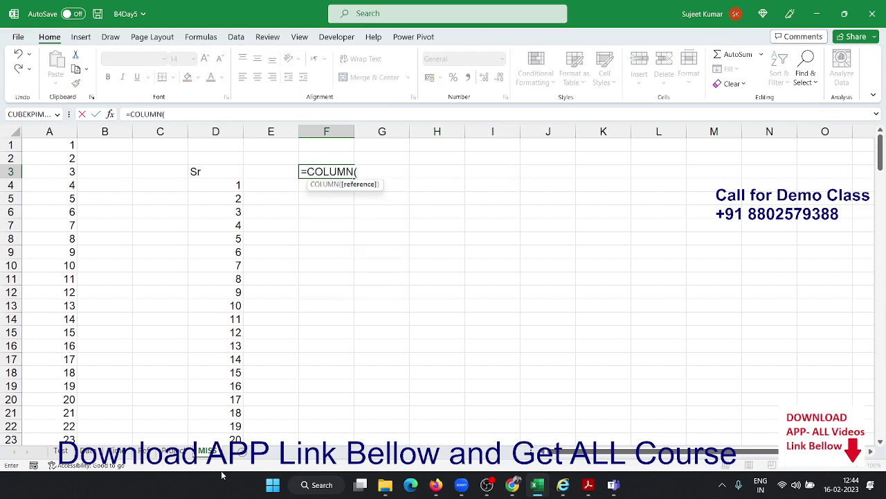
pyautogui.press('Up')
pyautogui.press('Down')
pyautogui.press('Return')
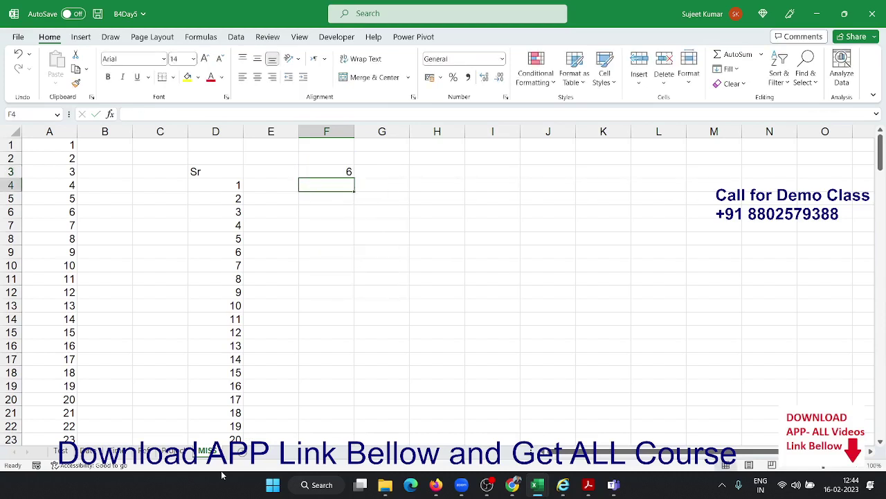
pyautogui.press('Up')
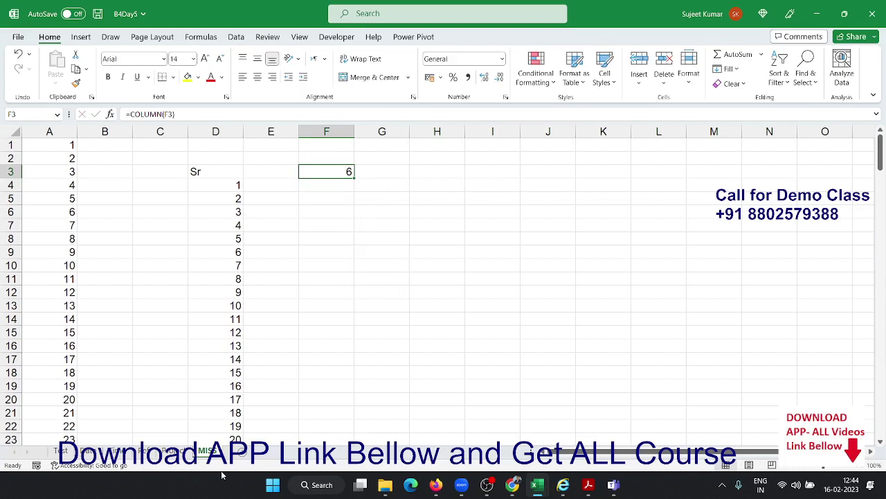
# On a new sheet, enter the headers Q1, Q2 and Gr in A1:C1
pyautogui.click(174, 450)
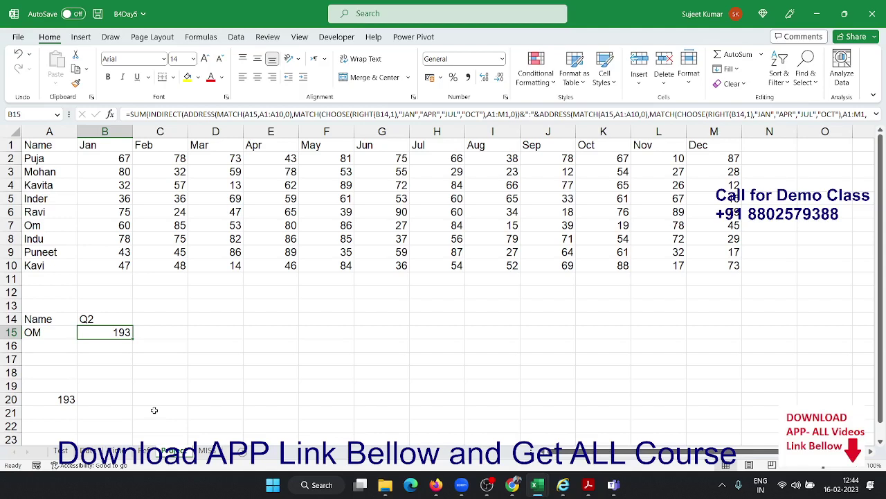
pyautogui.click(206, 451)
pyautogui.click(240, 451)
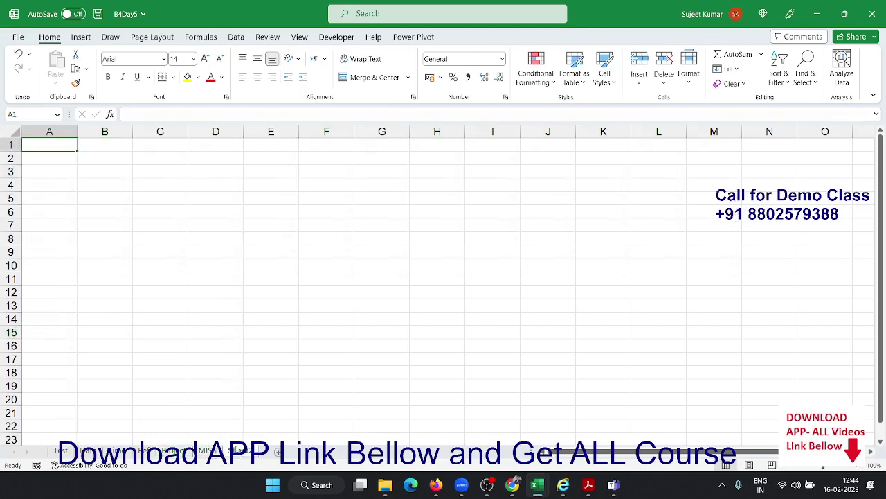
pyautogui.write('Q1')
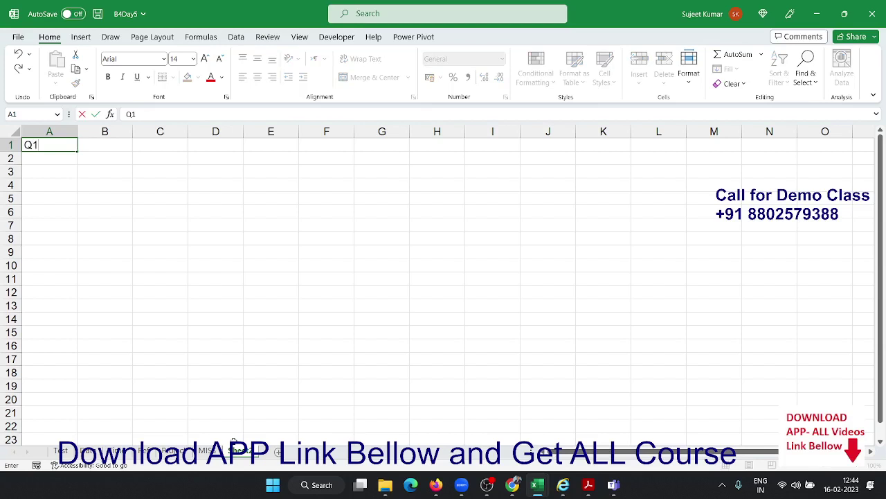
pyautogui.press('Tab')
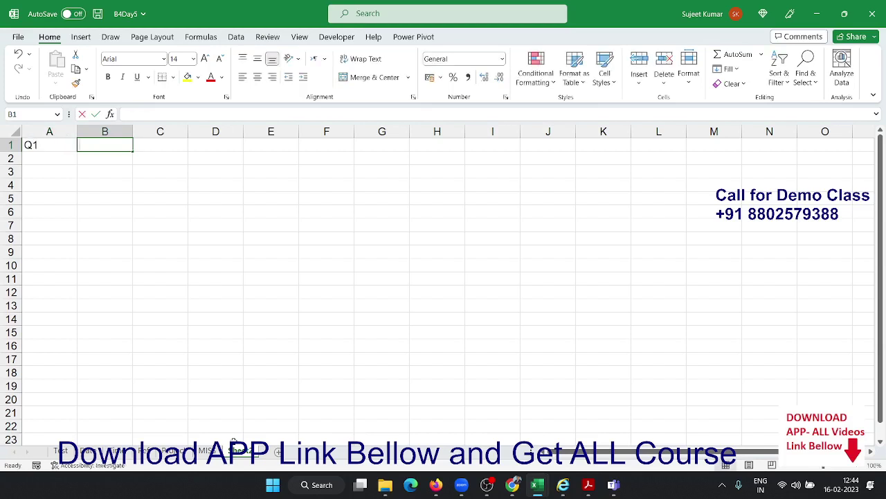
pyautogui.write('Q2')
pyautogui.press('Tab')
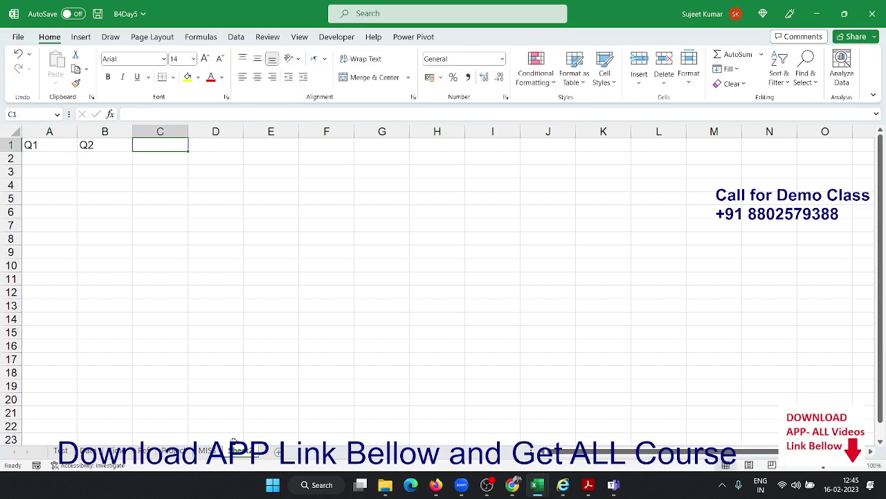
pyautogui.write('Gr')
pyautogui.press('Down')
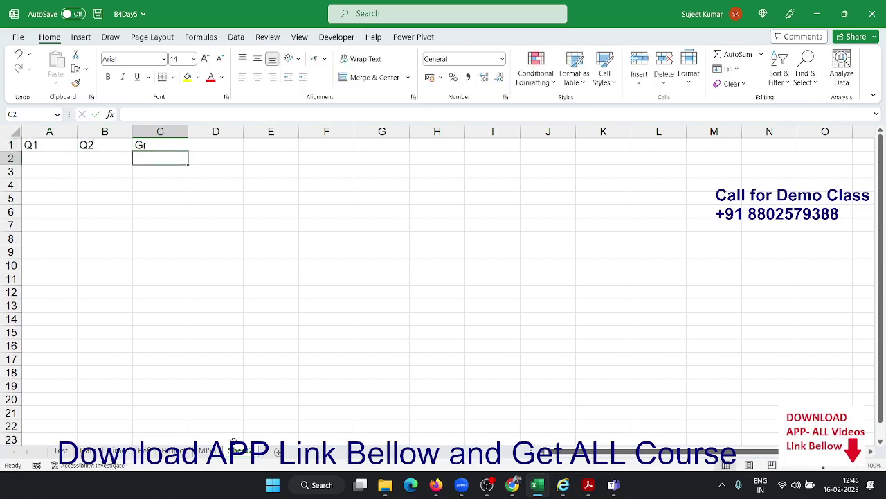
# Enter the Q1 value 55 in A2 and the Q2 value 65 in B2
pyautogui.press('Left')
pyautogui.press('Left')
pyautogui.press('Right')
pyautogui.press('Right')
pyautogui.press('Left')
pyautogui.press('Left')
pyautogui.write('55')
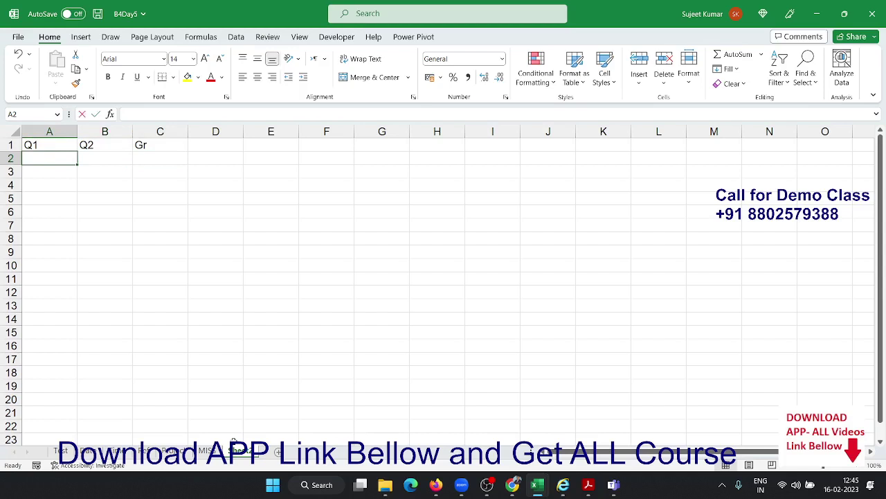
pyautogui.press('Tab')
pyautogui.write('65')
pyautogui.press('Tab')
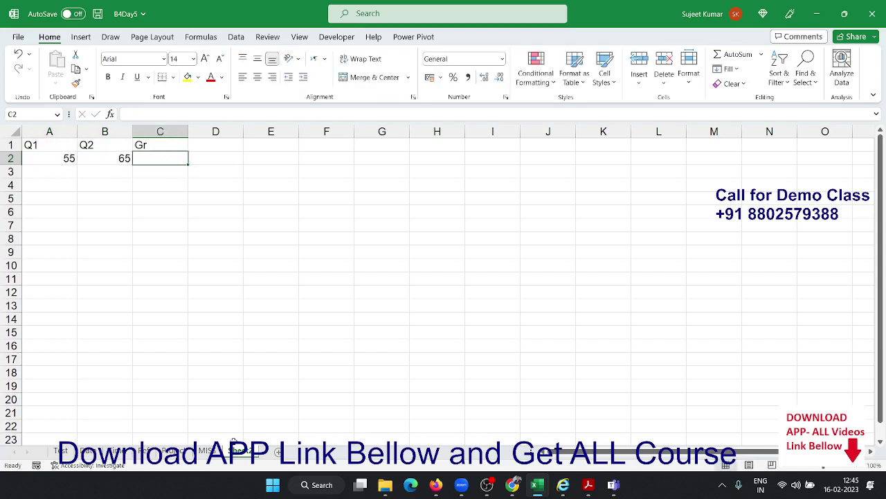
# Enter =(B2-A2)/A2 in C2 and apply Percent Style to show 18%
pyautogui.write('=(')
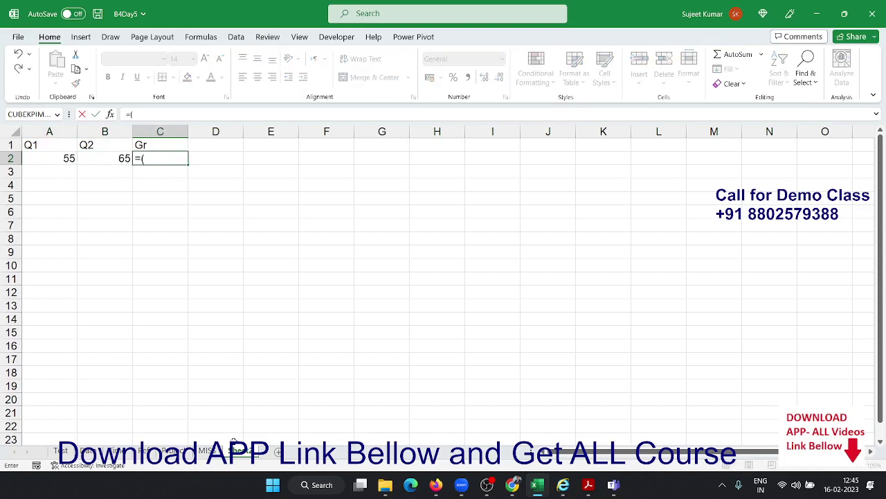
pyautogui.press('Left')
pyautogui.write('-')
pyautogui.press('Left')
pyautogui.press('Left')
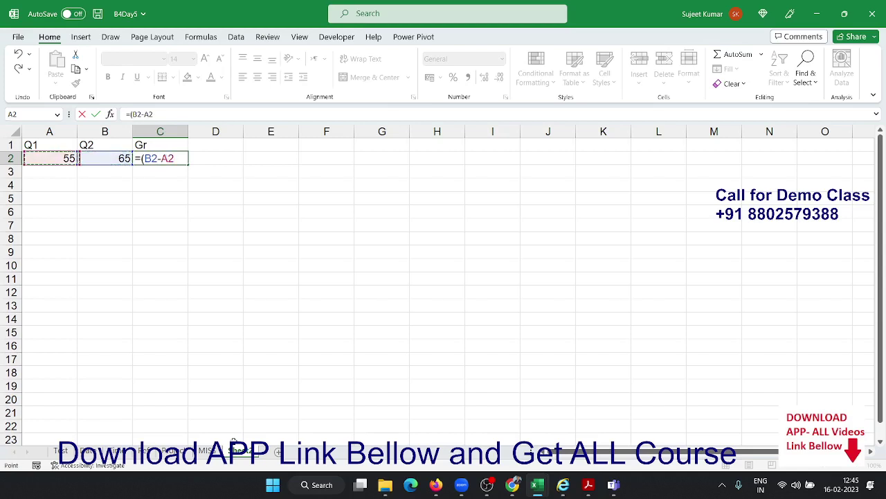
pyautogui.write(')/')
pyautogui.press('Left')
pyautogui.press('Left')
pyautogui.press('Return')
pyautogui.press('Up')
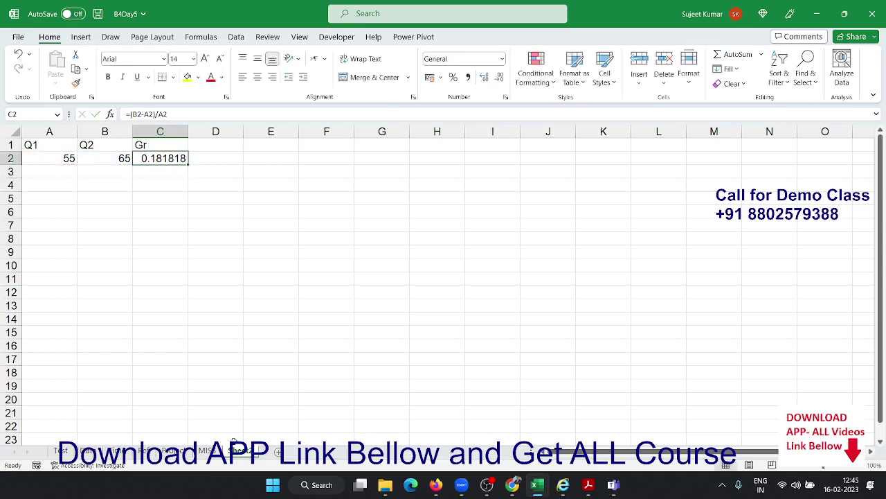
pyautogui.click(440, 77)
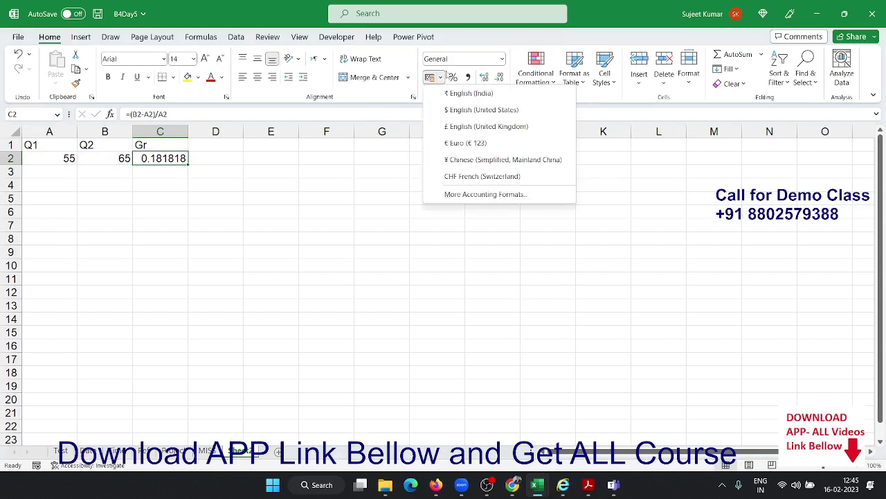
pyautogui.click(454, 76)
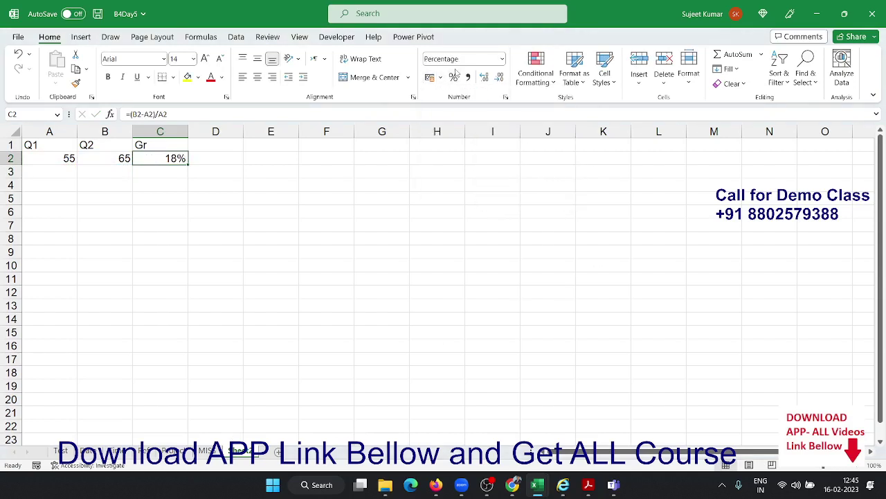
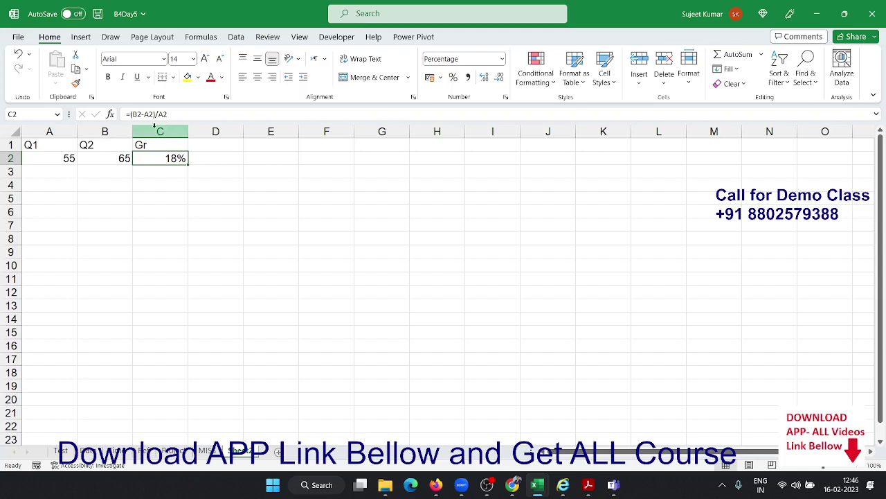
# Copy the growth formula =(B2-A2)/A2 from C2 and clear the cell
pyautogui.moveTo(128, 115); pyautogui.dragTo(167, 115)
pyautogui.hotkey('ctrl', 'c')
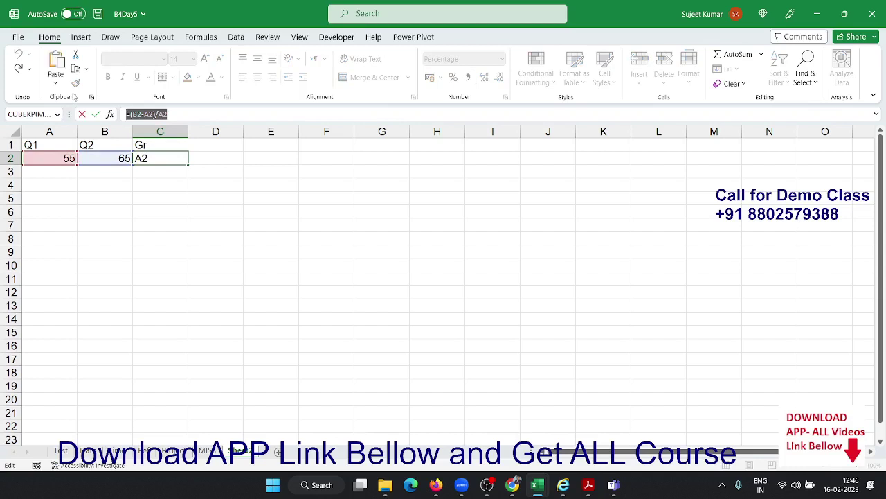
pyautogui.press('Escape')
pyautogui.press('Delete')
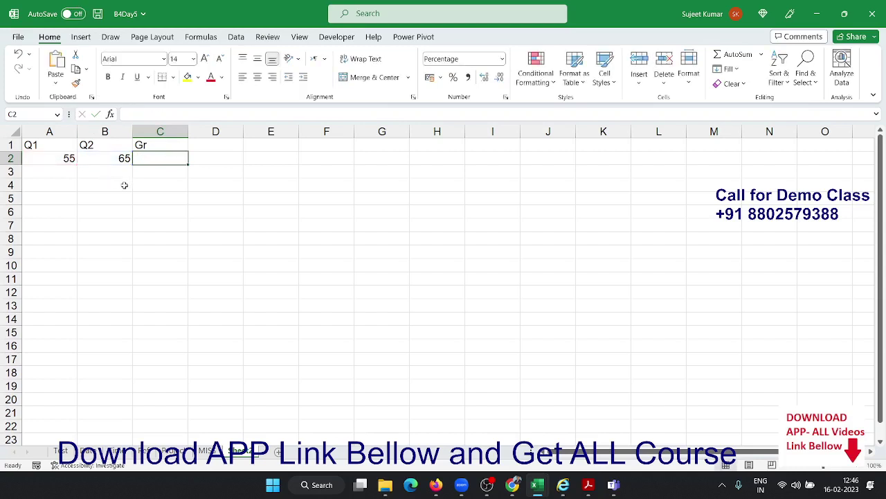
# Define the workbook name Gr referring to =(B2-A2)/A2
pyautogui.click(212, 39)
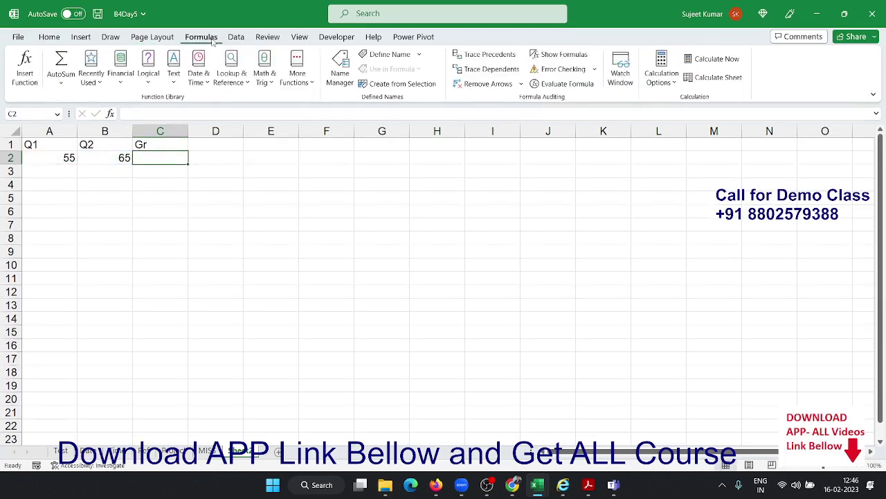
pyautogui.click(384, 54)
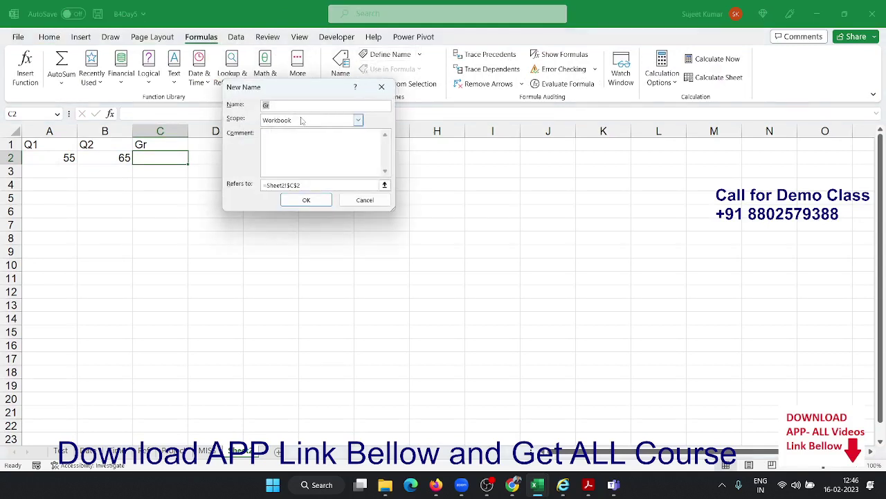
pyautogui.click(300, 105)
pyautogui.click(309, 185)
pyautogui.write('=')
pyautogui.hotkey('ctrl', 'v')
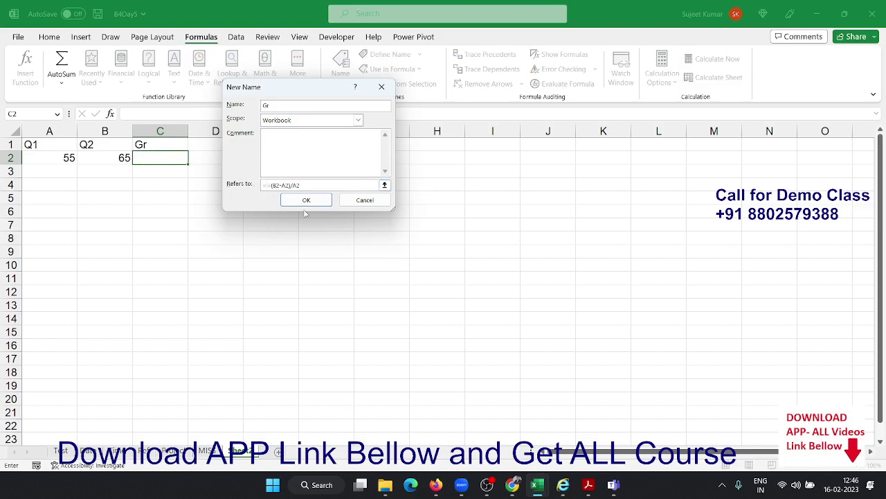
pyautogui.press('BackSpace')
pyautogui.click(308, 201)
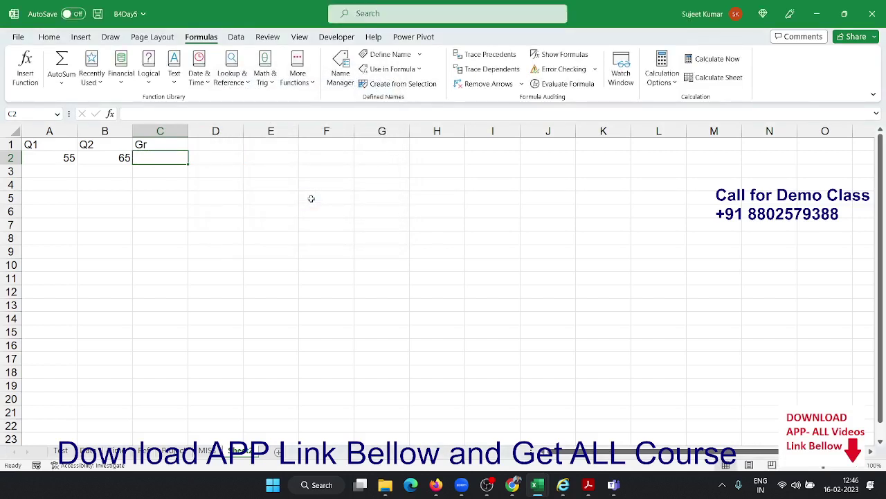
# Enter =Gr in C2 so it shows 18% growth
pyautogui.write('=gr')
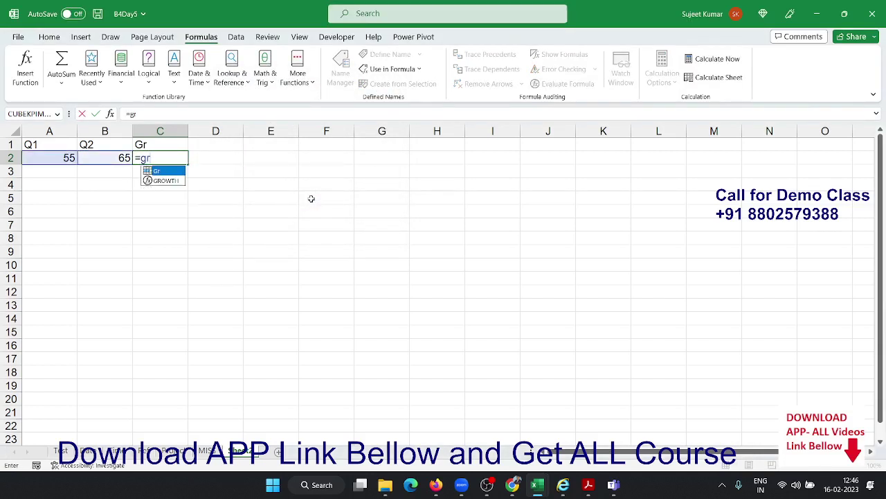
pyautogui.press('Tab')
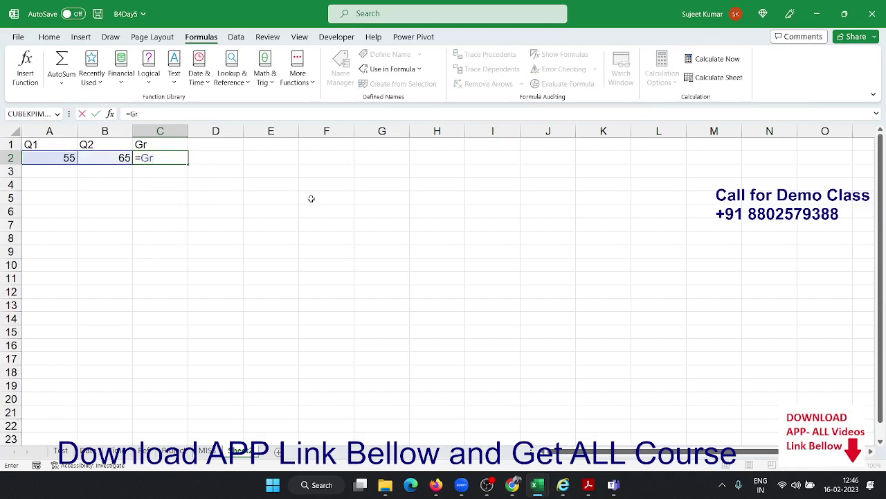
pyautogui.press('Return')
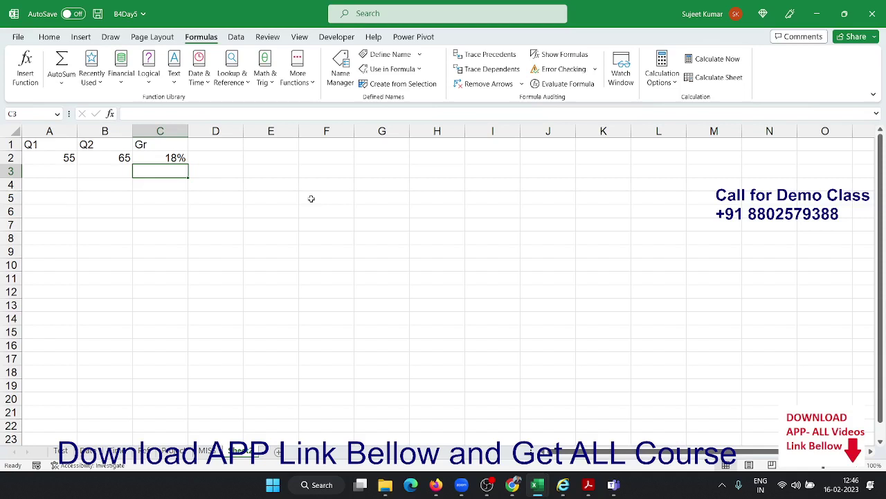
# Review Gr's formula in the Name Manager, then close it
pyautogui.press('Up')
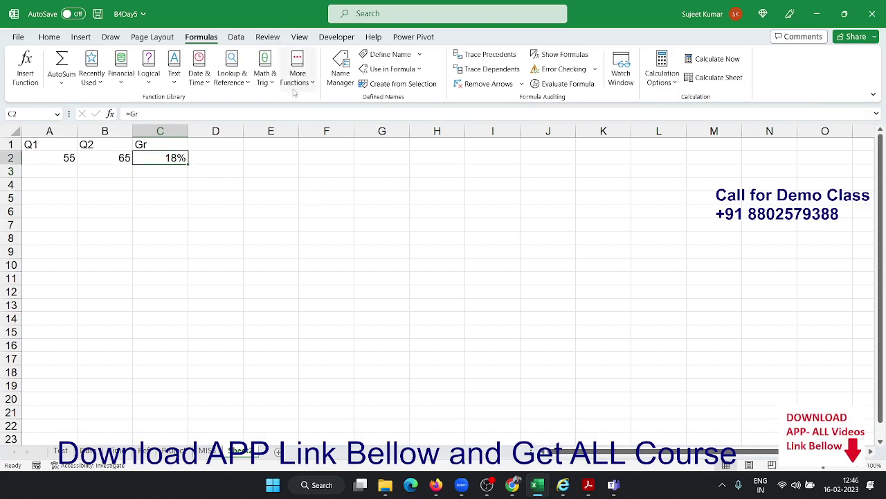
pyautogui.click(340, 72)
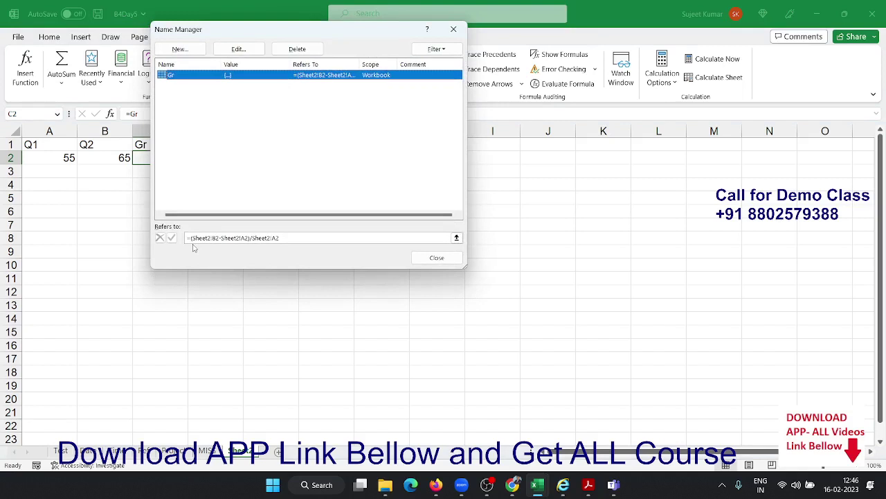
pyautogui.press('Escape')
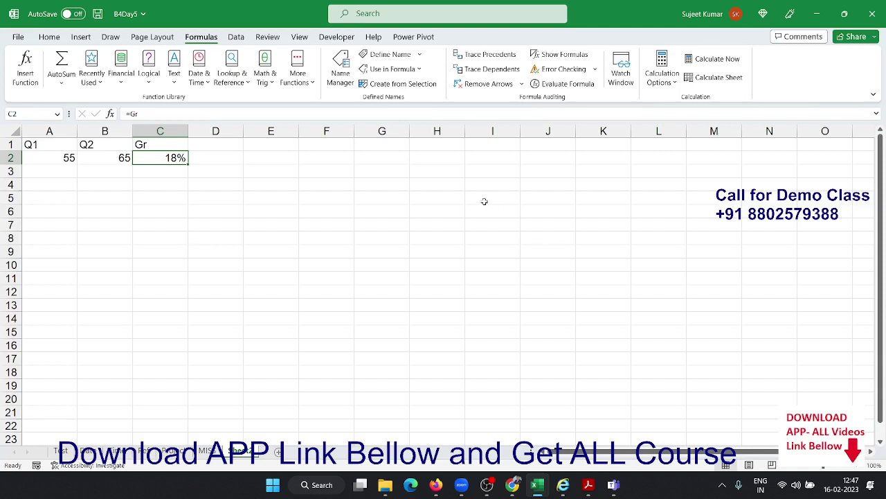
# Enter test values 75 in H4 and 85 in I4, with =Gr in J4
pyautogui.click(425, 181)
pyautogui.write('75')
pyautogui.press('Tab')
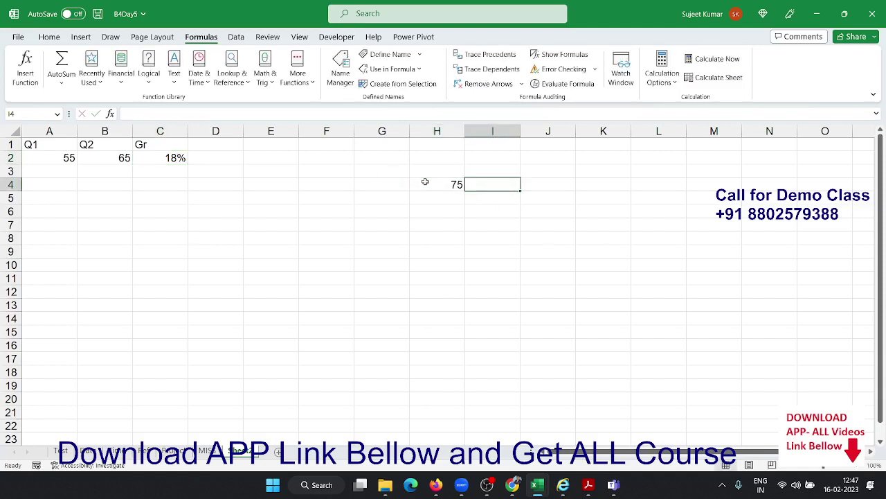
pyautogui.write('65')
pyautogui.press('Escape')
pyautogui.write('85')
pyautogui.press('Tab')
pyautogui.write('=gr')
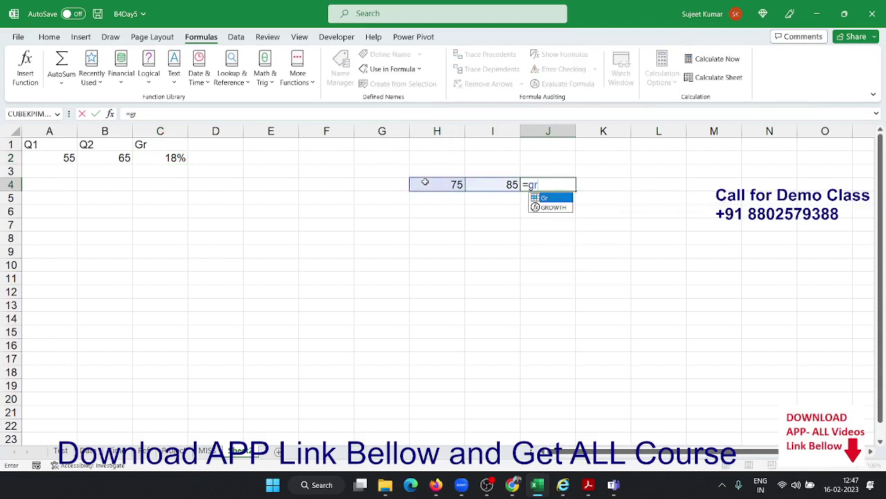
pyautogui.press('Tab')
pyautogui.press('Return')
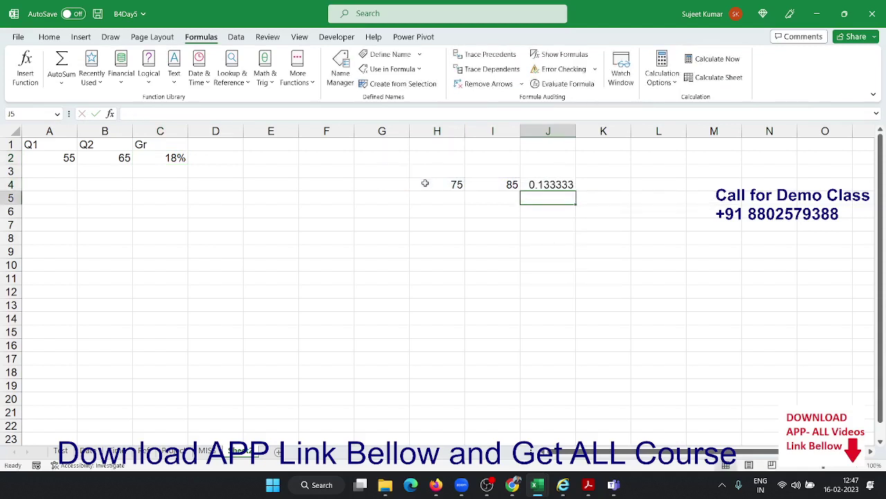
# Format J4's result as a percentage, showing 13%
pyautogui.click(559, 184)
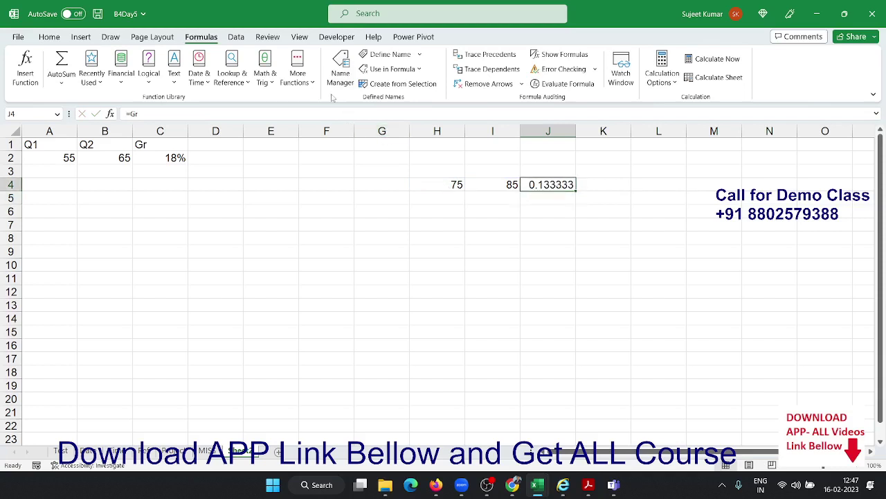
pyautogui.click(50, 37)
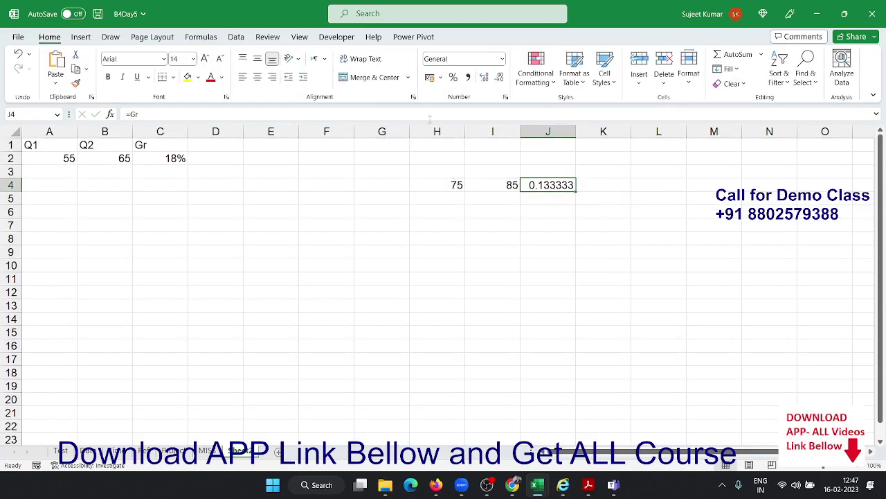
pyautogui.click(453, 78)
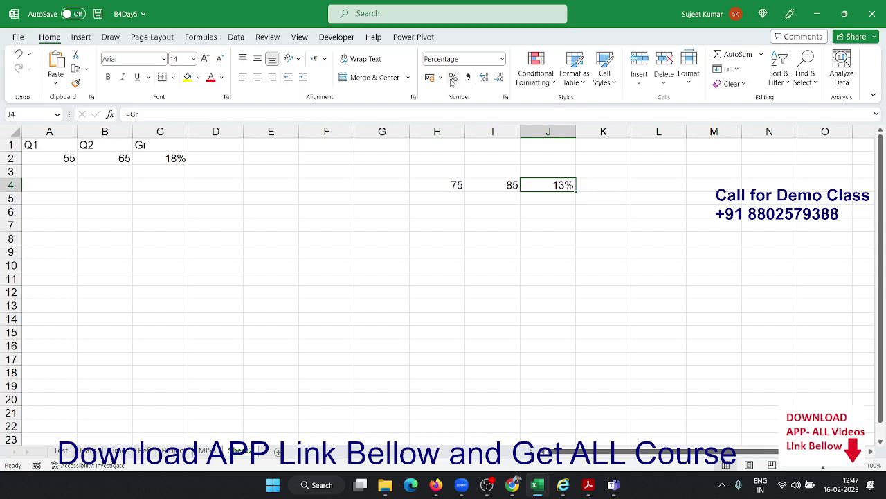
# Add more test values, 85 in F4 and 65 in G6, then abandon a Gr formula in H7
pyautogui.click(348, 197)
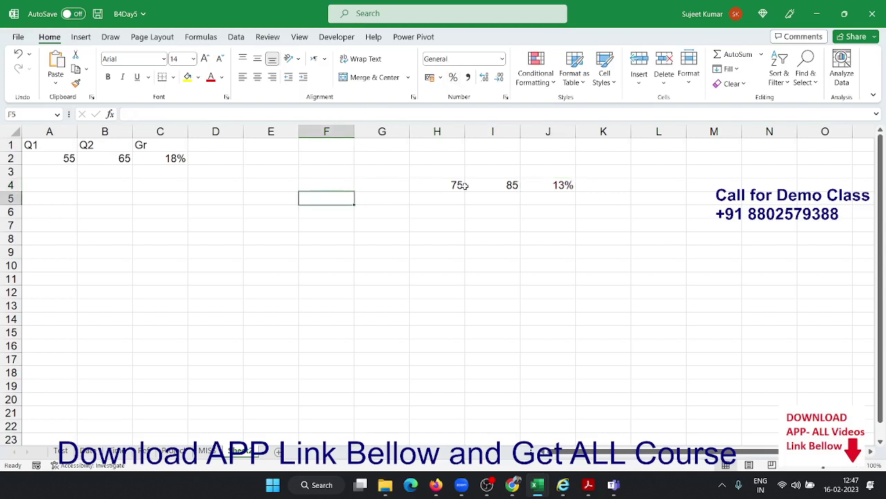
pyautogui.click(348, 186)
pyautogui.write('85')
pyautogui.press('Tab')
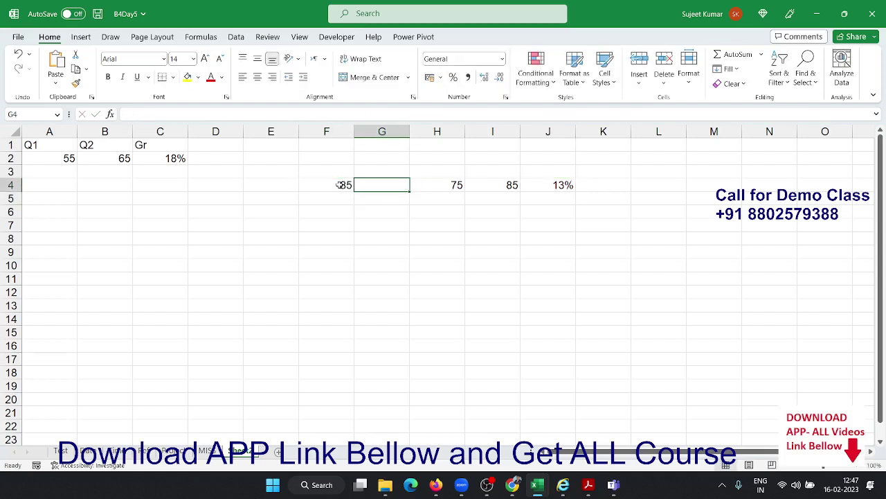
pyautogui.press('Down')
pyautogui.press('Down')
pyautogui.write('65')
pyautogui.press('Tab')
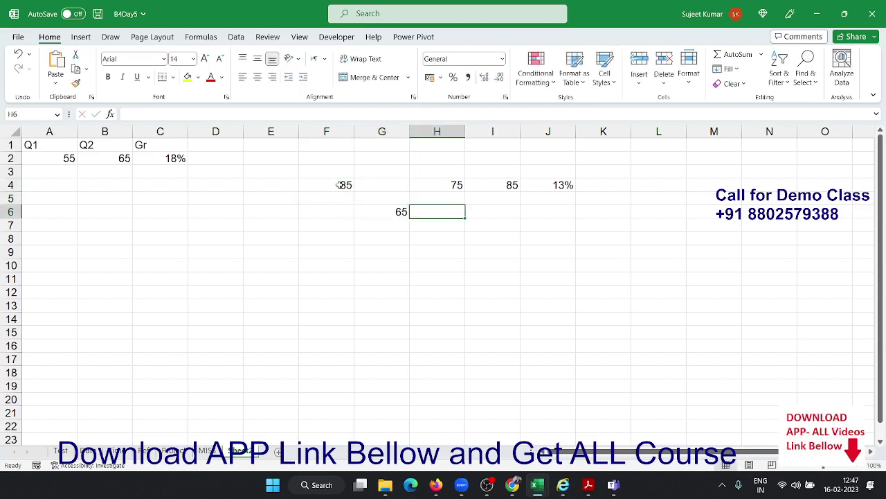
pyautogui.press('Down')
pyautogui.write('=cu')
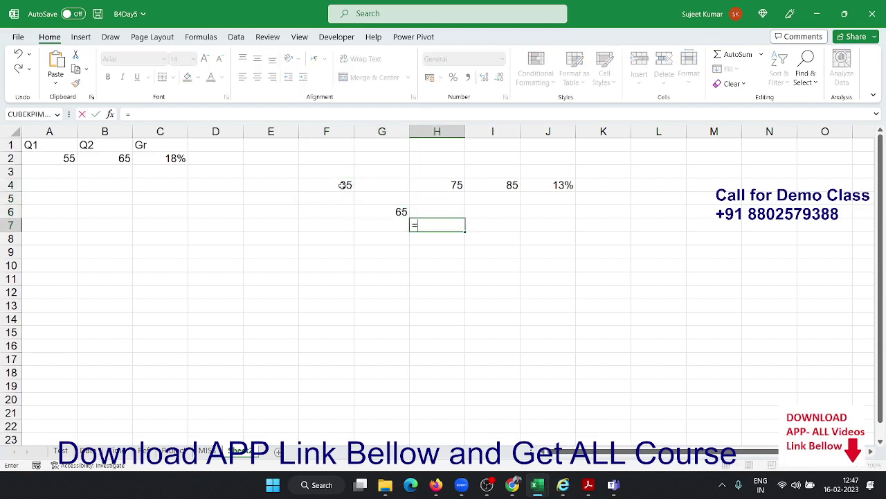
pyautogui.press('BackSpace')
pyautogui.press('BackSpace')
pyautogui.write('gr')
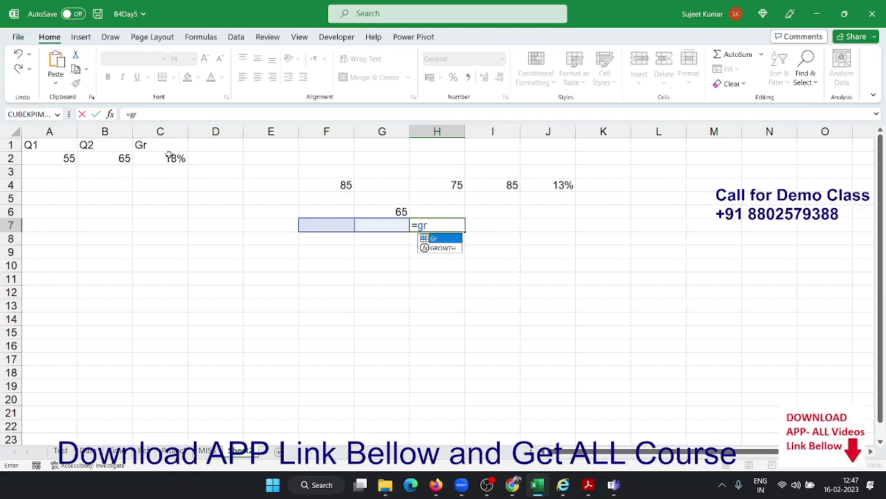
pyautogui.press('Escape')
pyautogui.press('Escape')
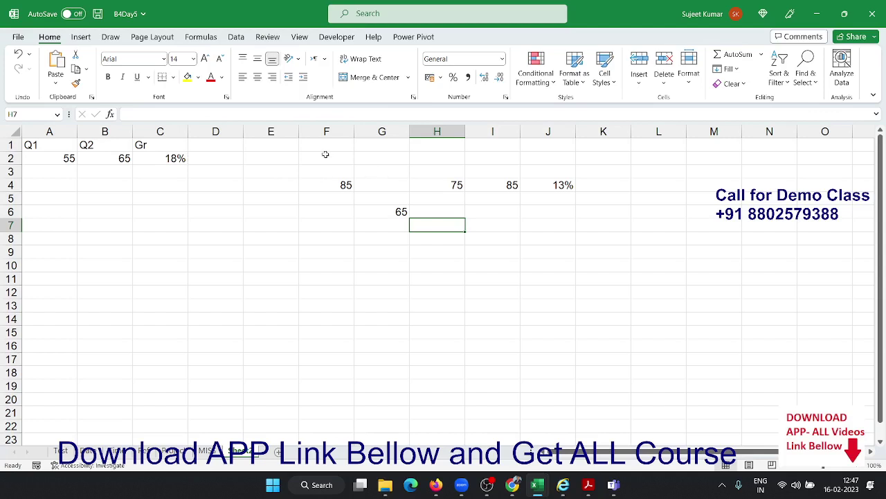
# Clear the test cells F2:J7 and the Gr formula in C2
pyautogui.moveTo(326, 156); pyautogui.dragTo(552, 232)
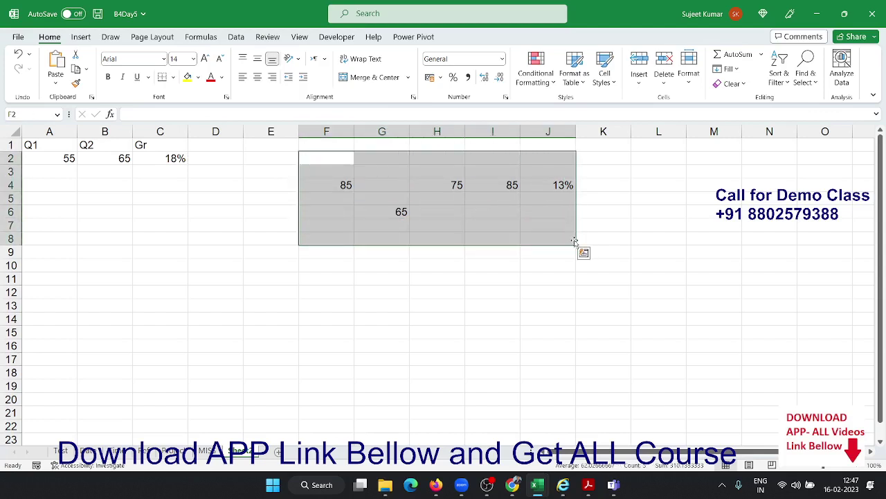
pyautogui.press('Delete')
pyautogui.press('Left')
pyautogui.press('Left')
pyautogui.press('Left')
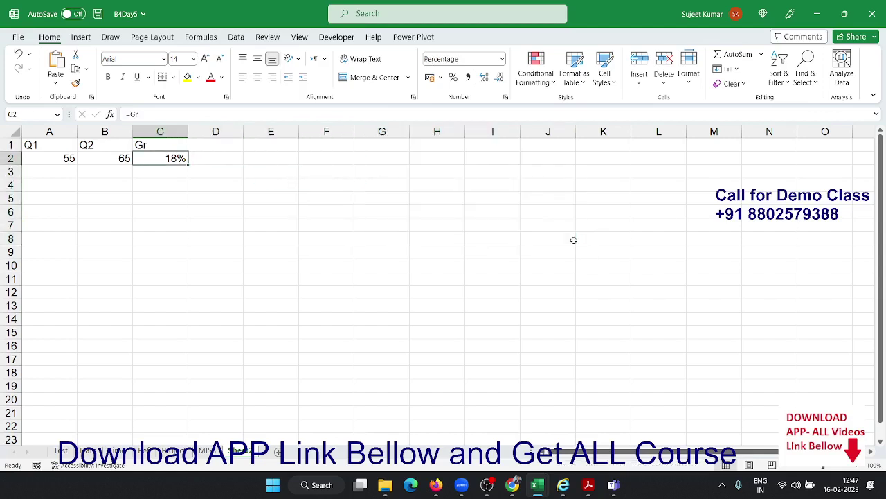
pyautogui.press('Delete')
# Enter =LAMBDA(old,new,(new-old)/old) in C2, which shows #CALC!
pyautogui.write('=lam')
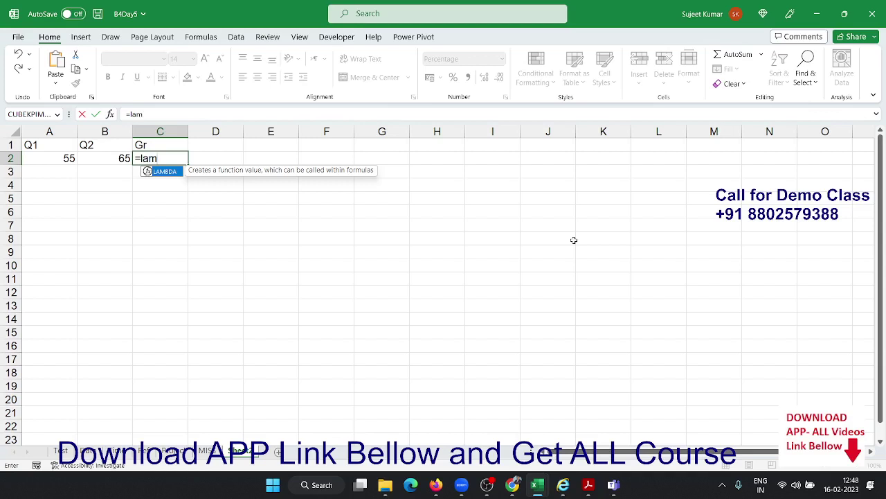
pyautogui.press('Tab')
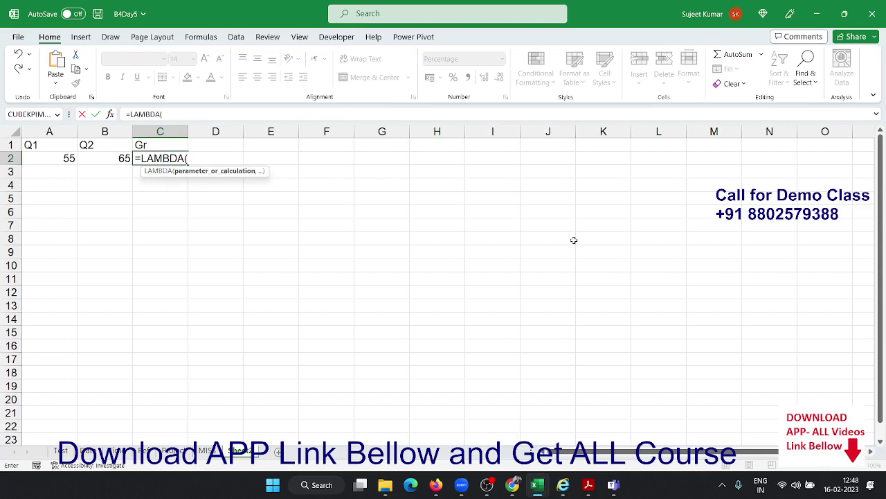
pyautogui.write('Q1,Q')
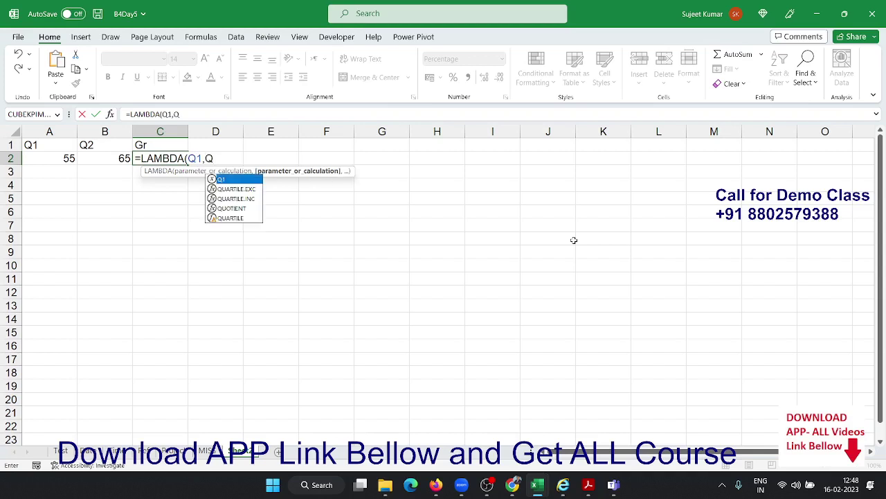
pyautogui.write('2,')
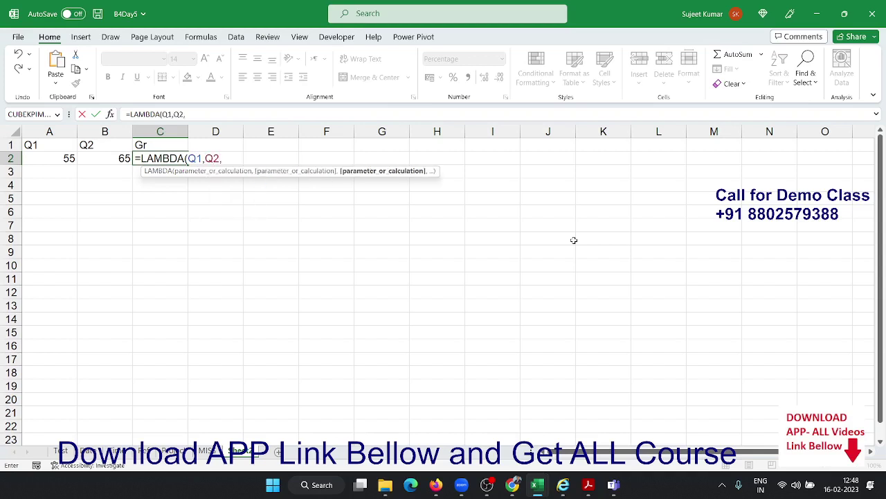
pyautogui.write('(Q2-')
pyautogui.press('BackSpace')
pyautogui.press('BackSpace')
pyautogui.press('BackSpace')
pyautogui.press('BackSpace')
pyautogui.press('BackSpace')
pyautogui.press('BackSpace')
pyautogui.press('BackSpace')
pyautogui.press('BackSpace')
pyautogui.press('BackSpace')
pyautogui.press('BackSpace')
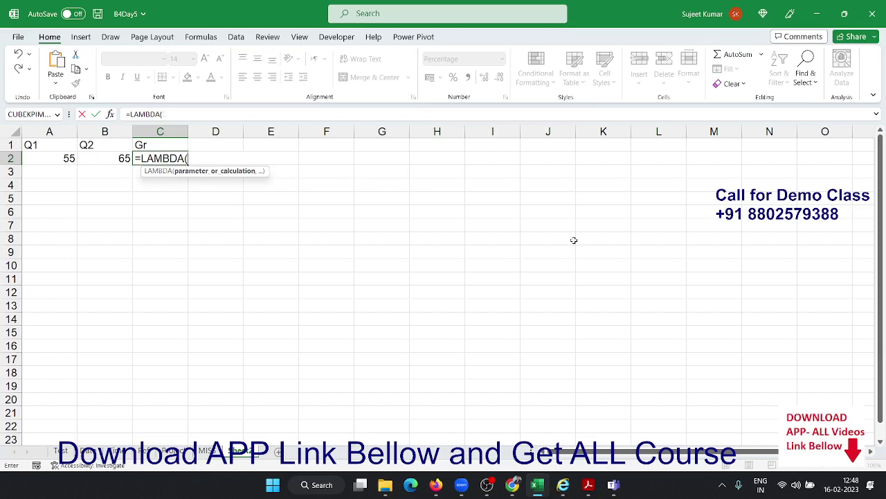
pyautogui.write('A,B')
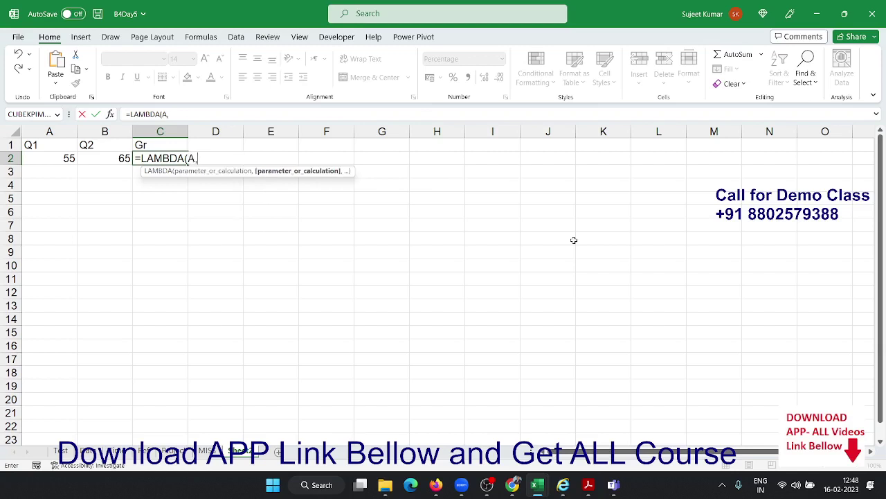
pyautogui.press('BackSpace')
pyautogui.press('BackSpace')
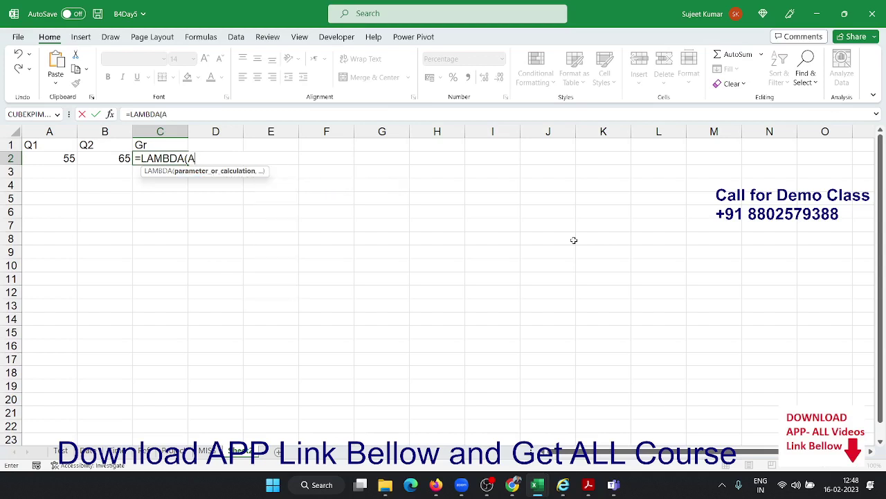
pyautogui.press('BackSpace')
pyautogui.write('OD')
pyautogui.press('BackSpace')
pyautogui.press('BackSpace')
pyautogui.write('old,n')
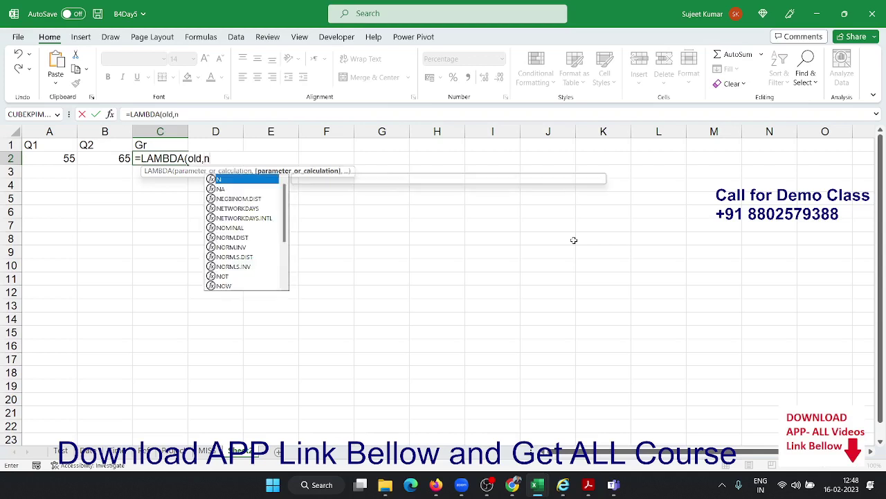
pyautogui.write('ew,')
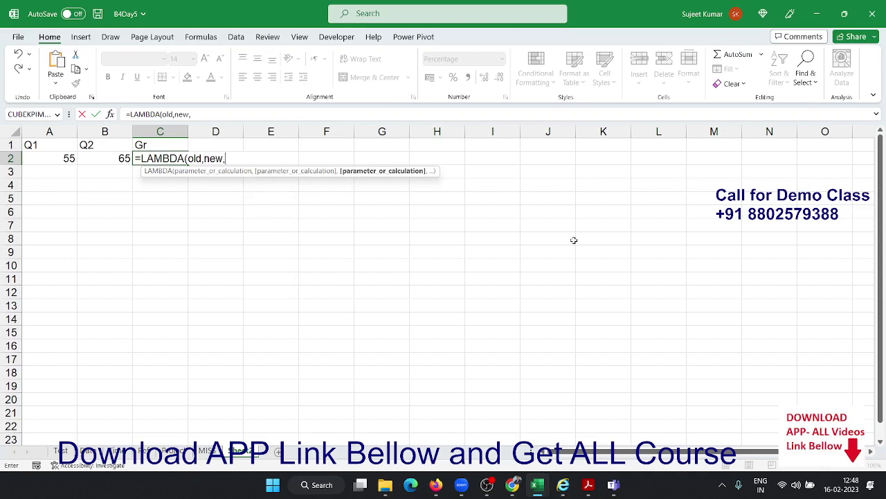
pyautogui.write('(new-old')
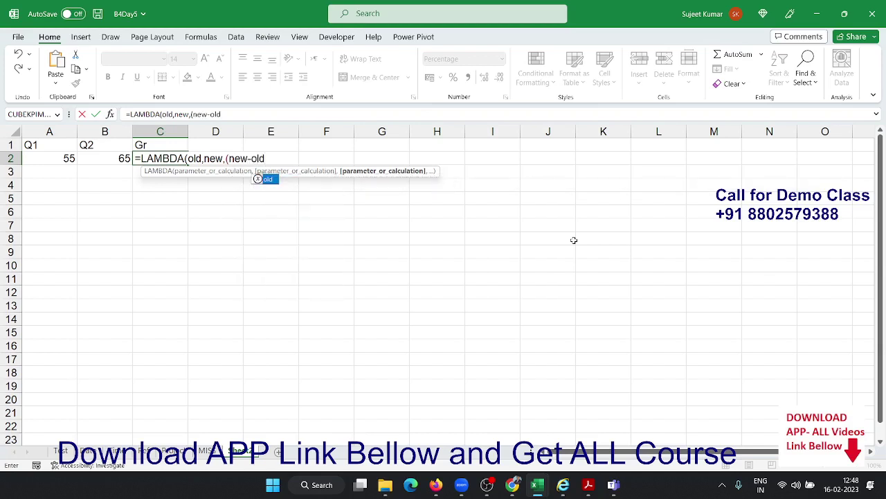
pyautogui.write(')/old')
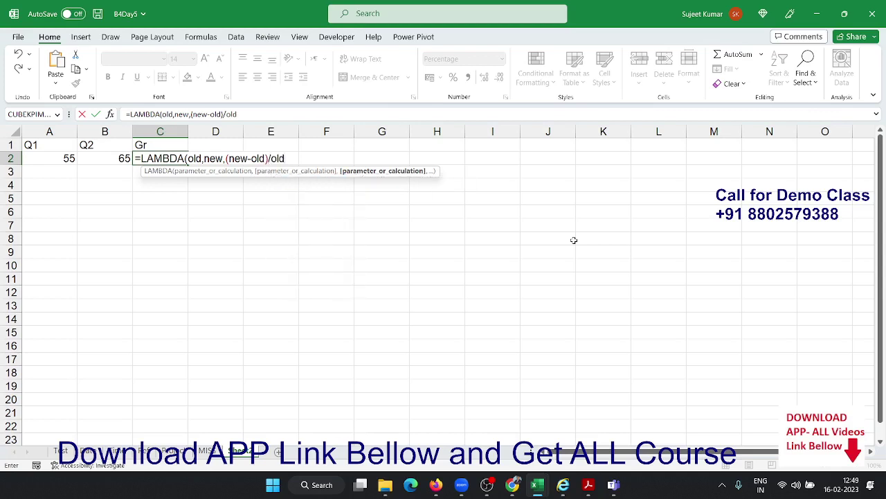
pyautogui.write(')')
pyautogui.press('Return')
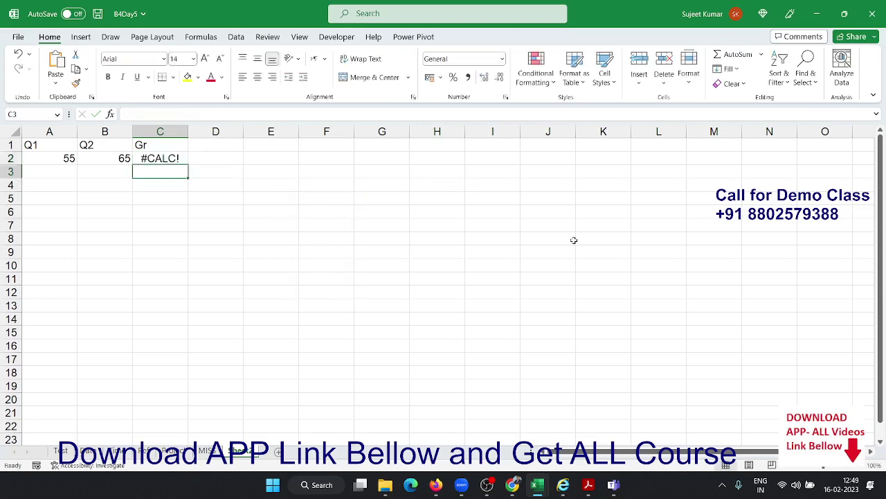
# Copy the LAMBDA formula text from C2's formula bar
pyautogui.press('Up')
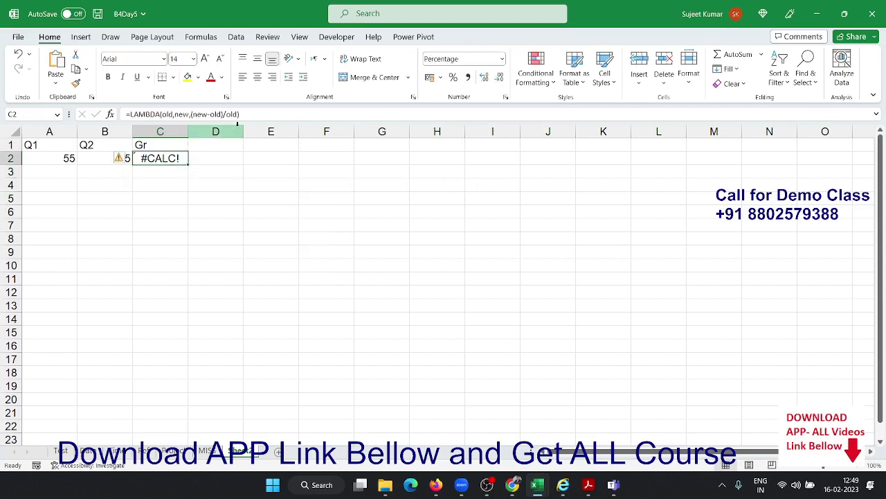
pyautogui.moveTo(239, 114); pyautogui.dragTo(126, 114)
pyautogui.hotkey('ctrl', 'c')
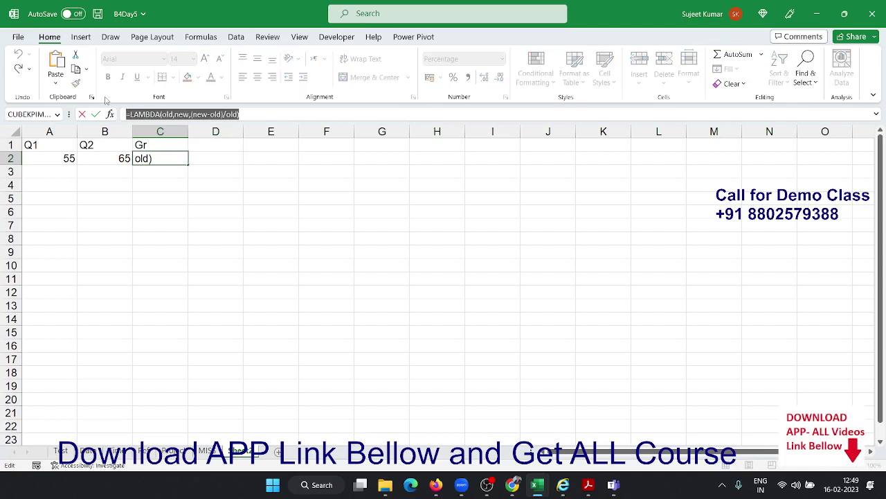
pyautogui.press('Escape')
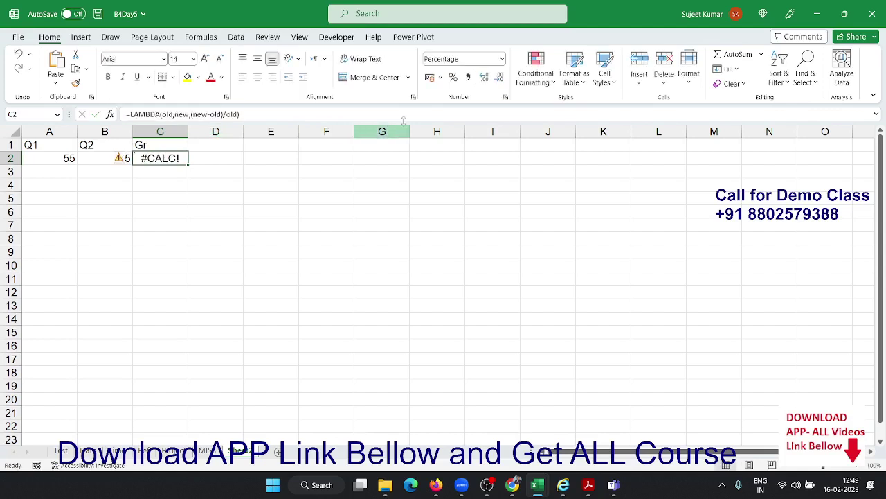
pyautogui.click(210, 37)
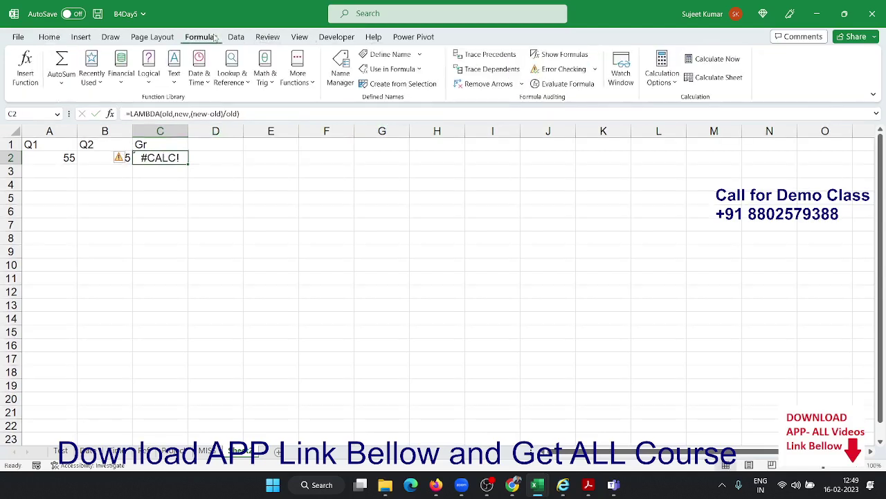
# Define the workbook name GRW as =LAMBDA(old,new,(new-old)/old) and clear C2
pyautogui.click(378, 60)
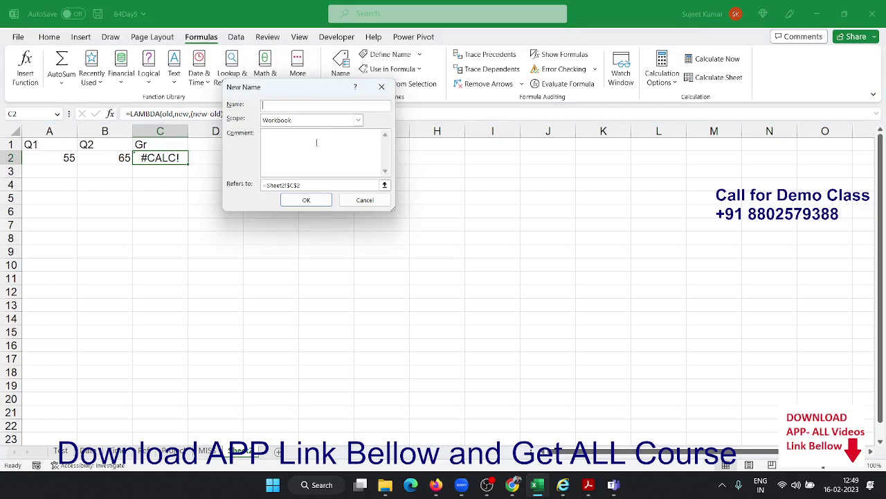
pyautogui.write('GRW')
pyautogui.moveTo(320, 185); pyautogui.dragTo(226, 178)
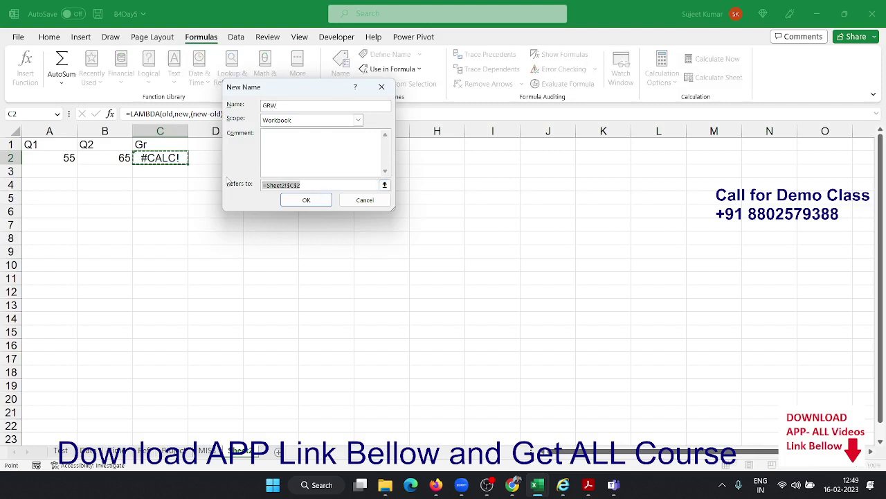
pyautogui.press('BackSpace')
pyautogui.hotkey('ctrl', 'v')
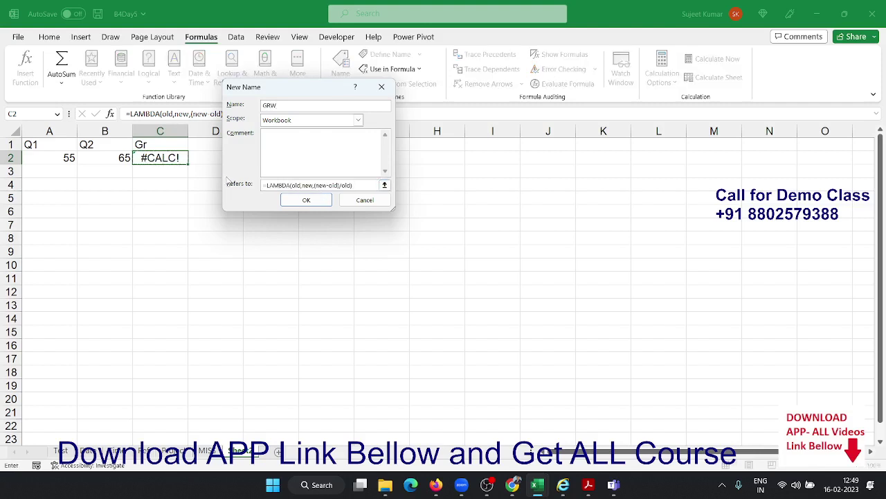
pyautogui.click(309, 201)
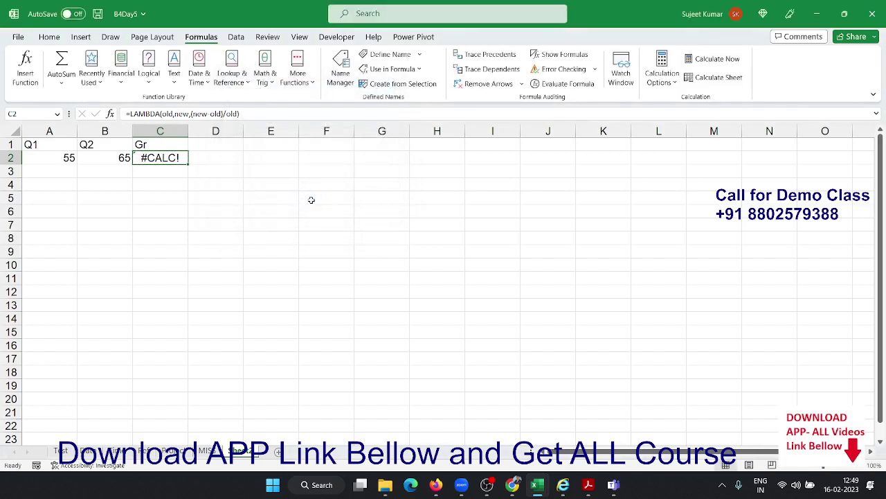
pyautogui.press('Delete')
# Enter =GRW(A2,B2) in C2 so it shows 18% growth
pyautogui.write('=')
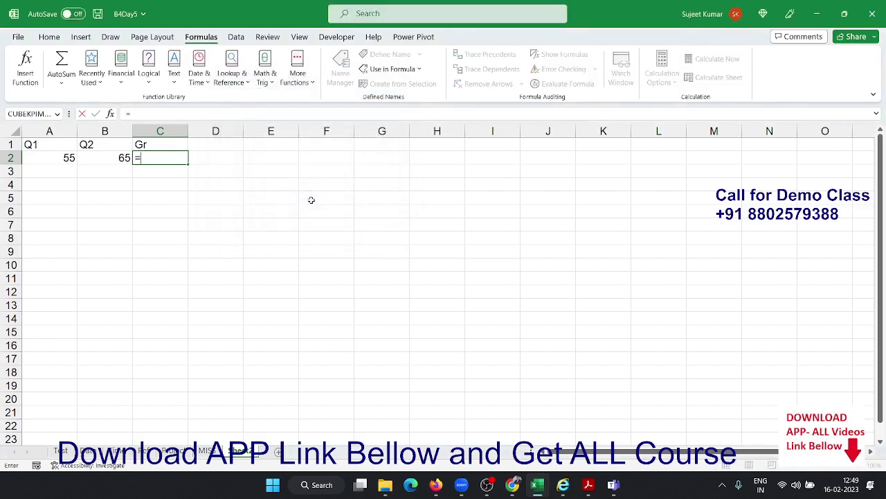
pyautogui.write('gr')
pyautogui.press('Tab')
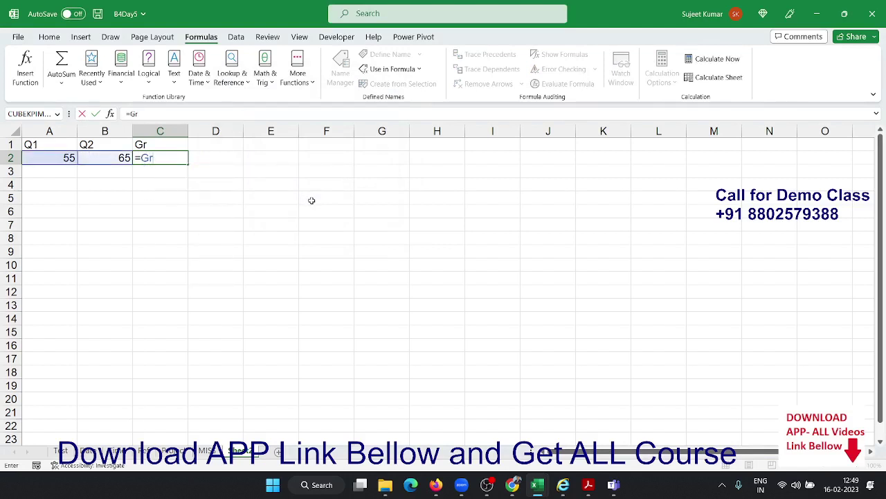
pyautogui.press('BackSpace')
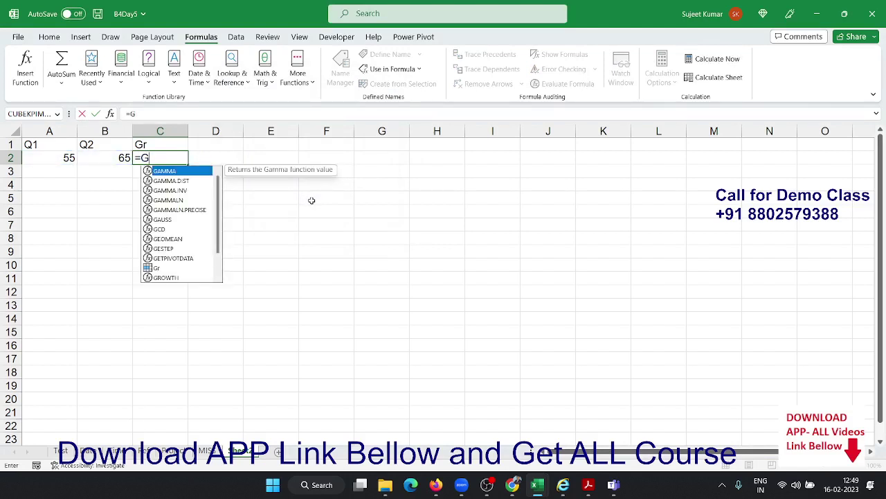
pyautogui.write('rw')
pyautogui.press('Tab')
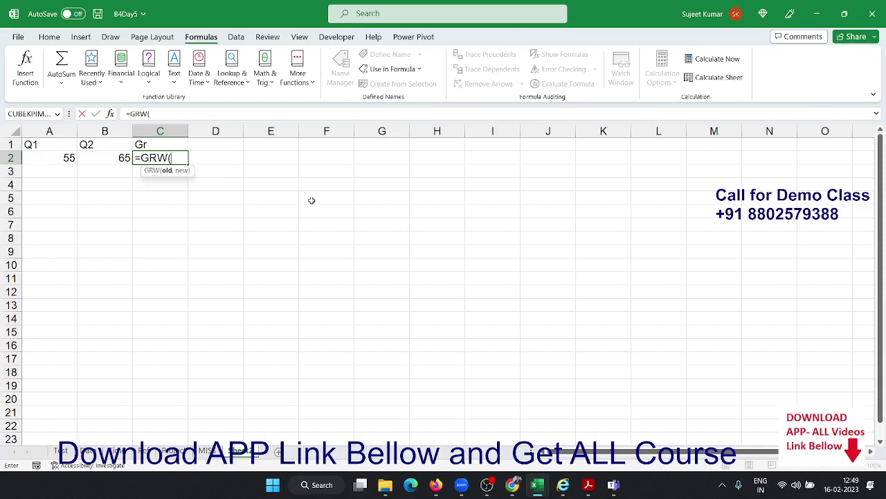
pyautogui.click(168, 172)
pyautogui.click(181, 172)
pyautogui.click(69, 158)
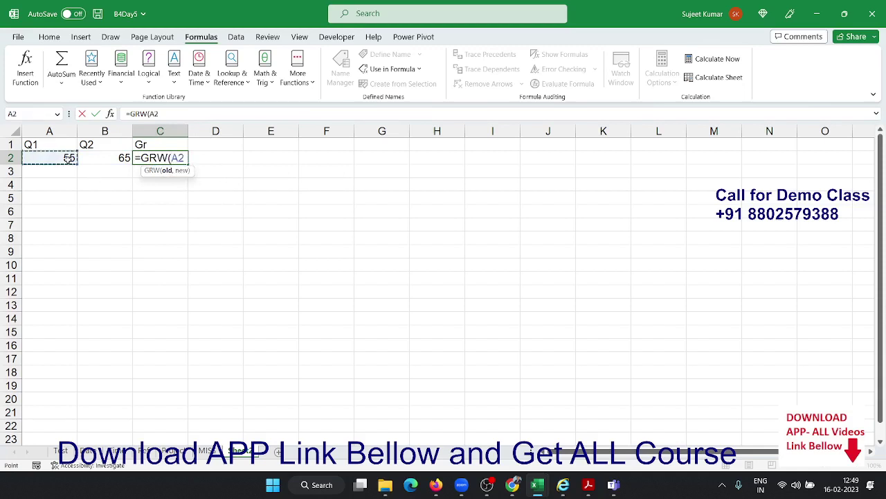
pyautogui.write(',')
pyautogui.click(102, 160)
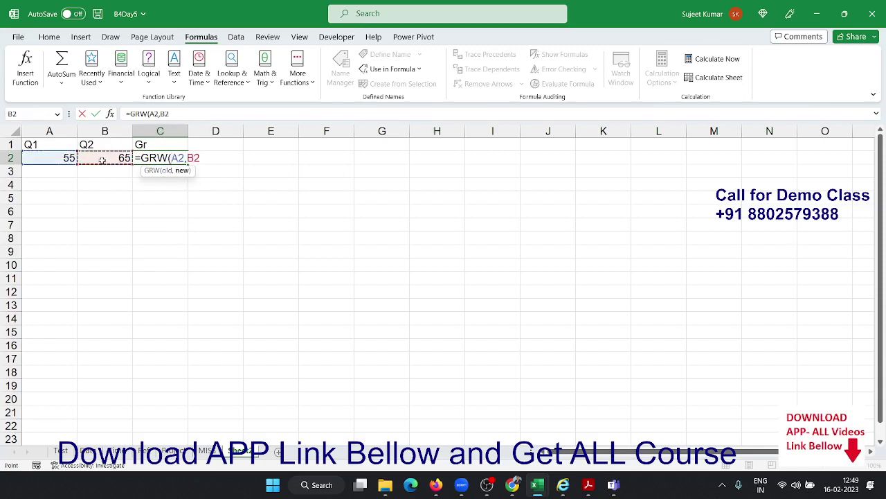
pyautogui.press('Return')
pyautogui.press('Up')
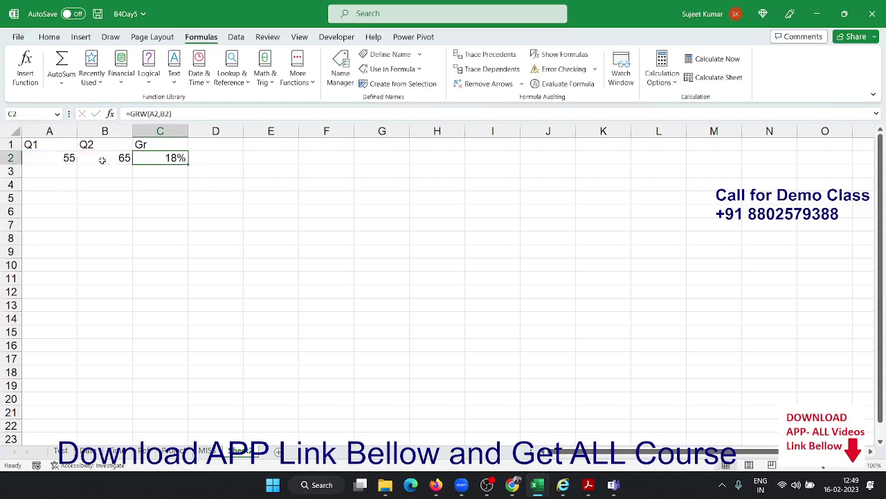
pyautogui.click(266, 188)
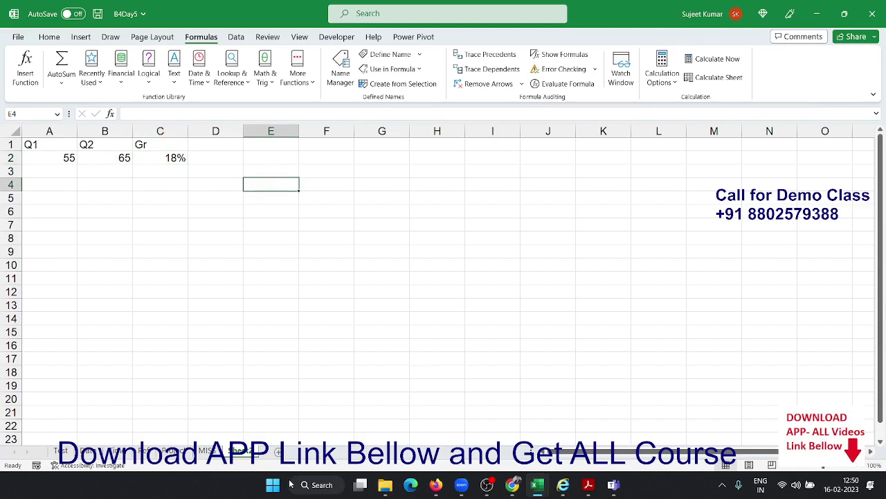
# Type the heading inc in F1
pyautogui.click(325, 144)
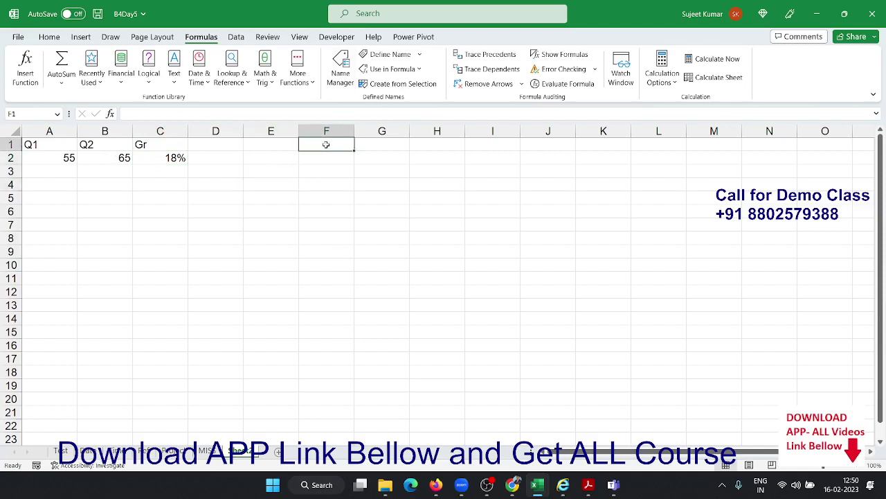
pyautogui.write('IN')
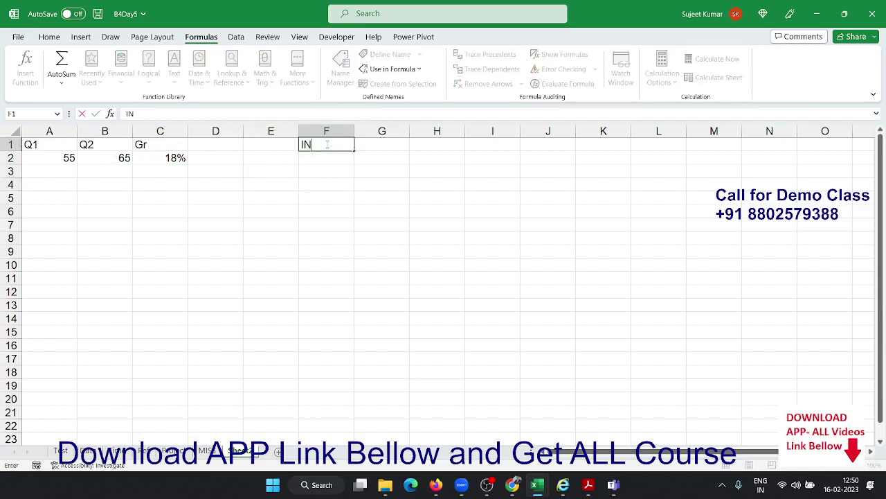
pyautogui.press('BackSpace')
pyautogui.press('BackSpace')
pyautogui.write('inc')
pyautogui.press('Return')
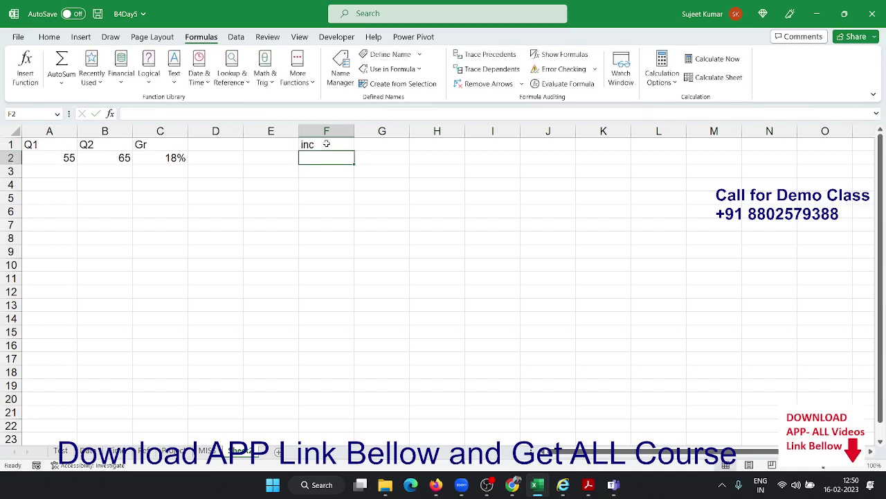
# Enter sales figures 85, 65, 52, 65, 25, 52 down F2:F7, correcting F3 to 65
pyautogui.write('85')
pyautogui.press('Return')
pyautogui.write('6')
pyautogui.press('Return')
pyautogui.write('52')
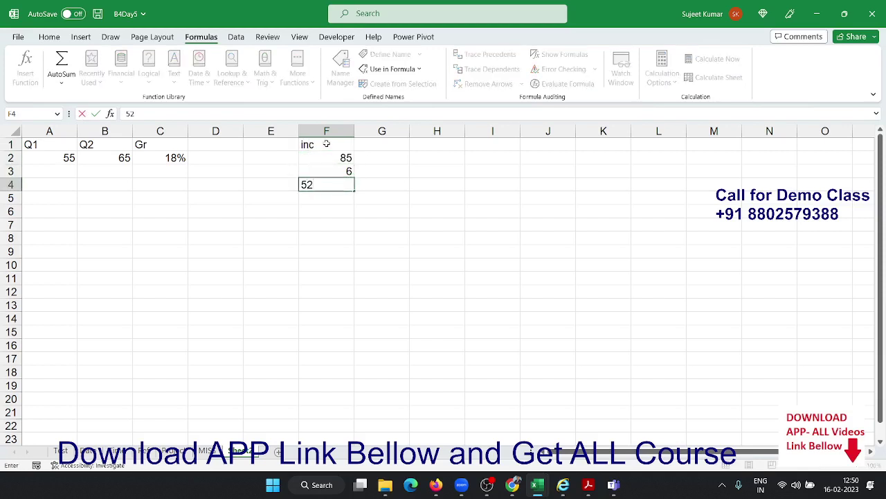
pyautogui.press('Return')
pyautogui.press('Up')
pyautogui.press('Up')
pyautogui.write('65')
pyautogui.hotkey('ctrl', 'Return')
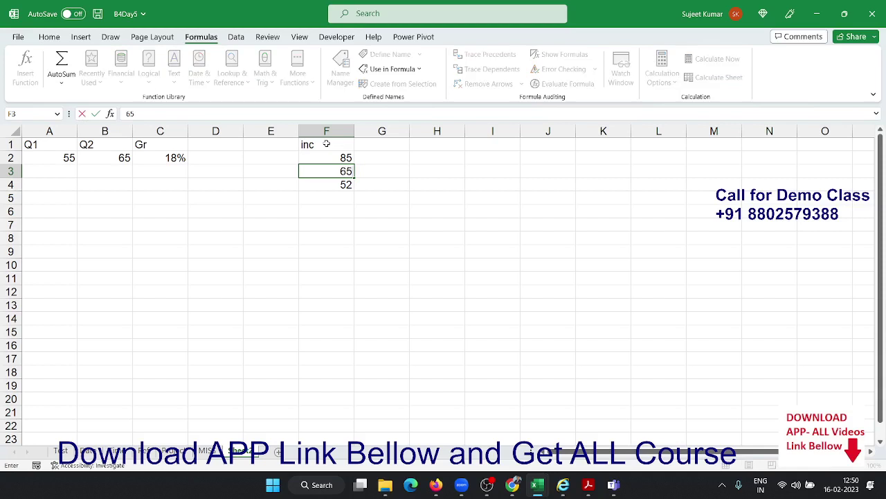
pyautogui.press('Down')
pyautogui.press('Down')
pyautogui.write('65')
pyautogui.press('Return')
pyautogui.write('2')
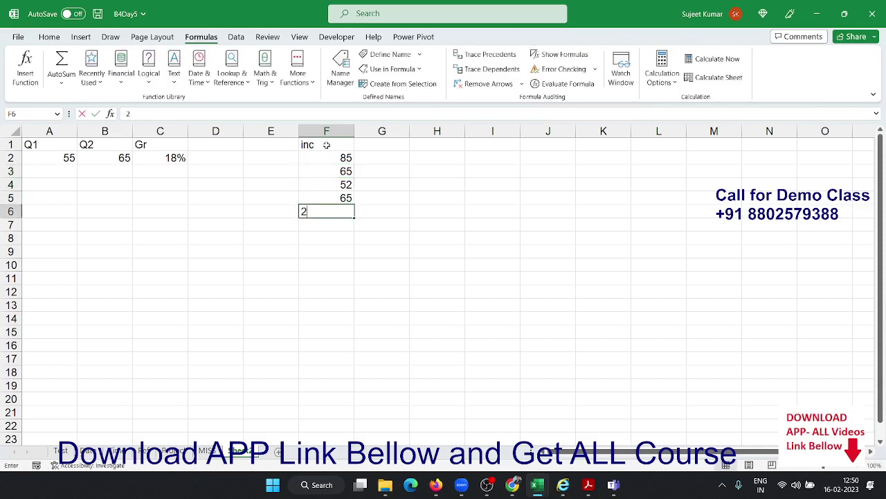
pyautogui.write('5')
pyautogui.press('Return')
pyautogui.write('5')
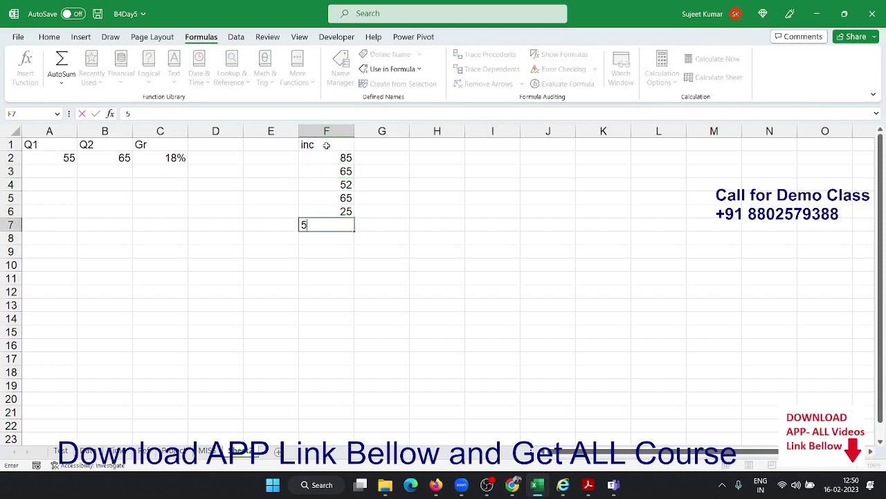
pyautogui.write('2')
pyautogui.press('Return')
# Retitle F1 as Sales and head column G with inc
pyautogui.press('Up')
pyautogui.press('Up')
pyautogui.press('Up')
pyautogui.press('Up')
pyautogui.press('Up')
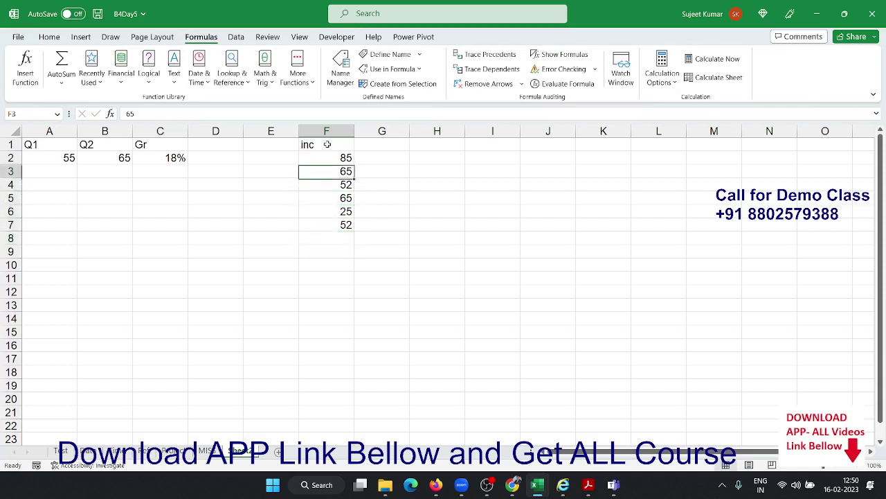
pyautogui.press('Up')
pyautogui.press('Up')
pyautogui.write('Sales')
pyautogui.press('Tab')
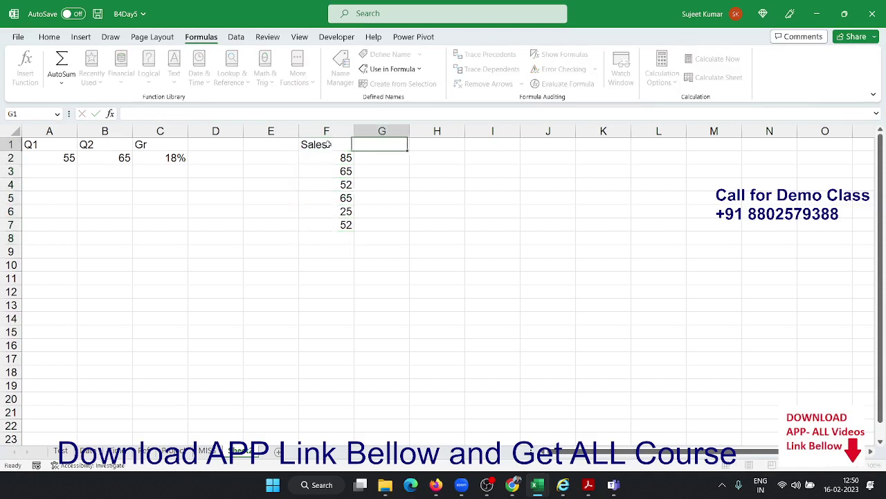
pyautogui.write('inc')
pyautogui.press('Return')
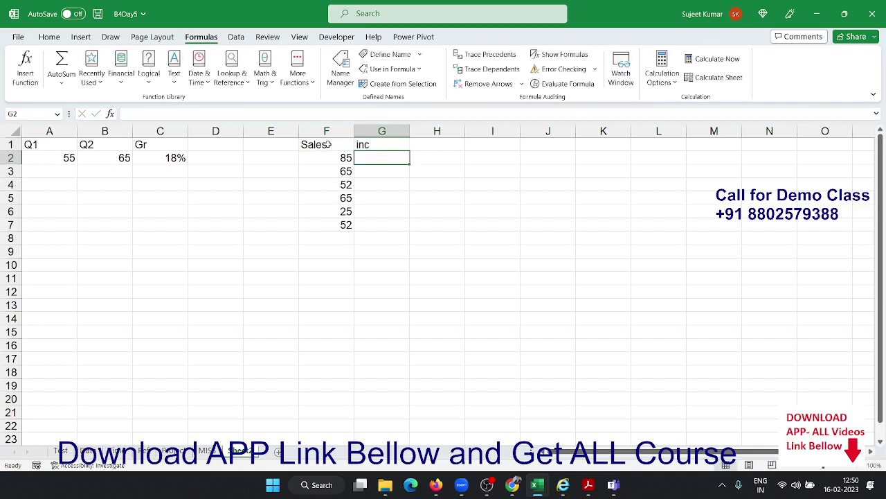
pyautogui.write('=')
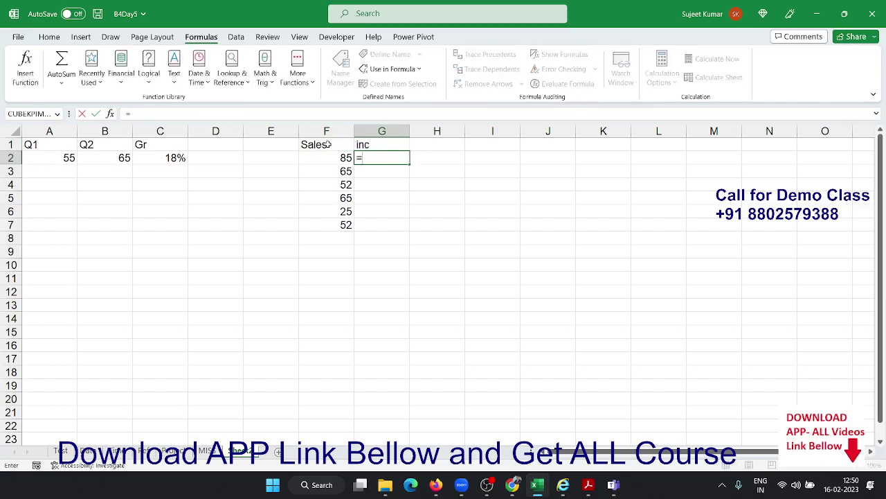
pyautogui.write('IF(')
# Start G2's IF formula with tiers F2<=40 giving 500 and F2<=80 giving 1000
pyautogui.press('Left')
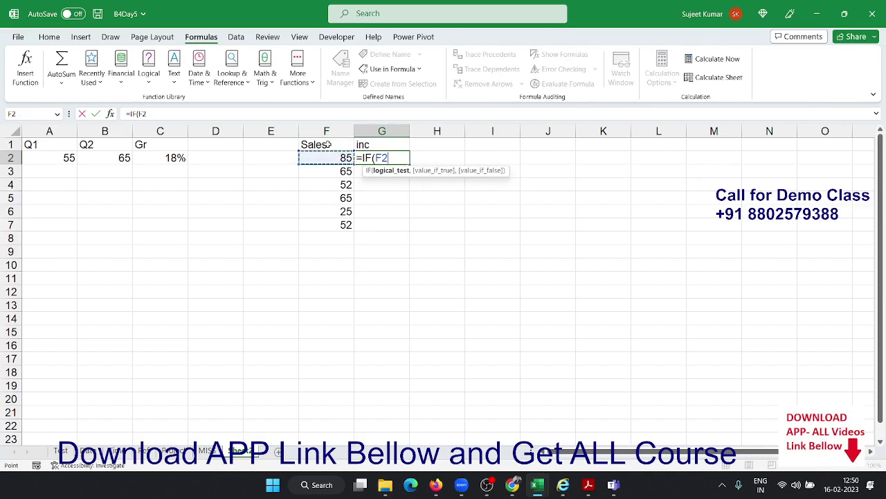
pyautogui.write('<=40,500')
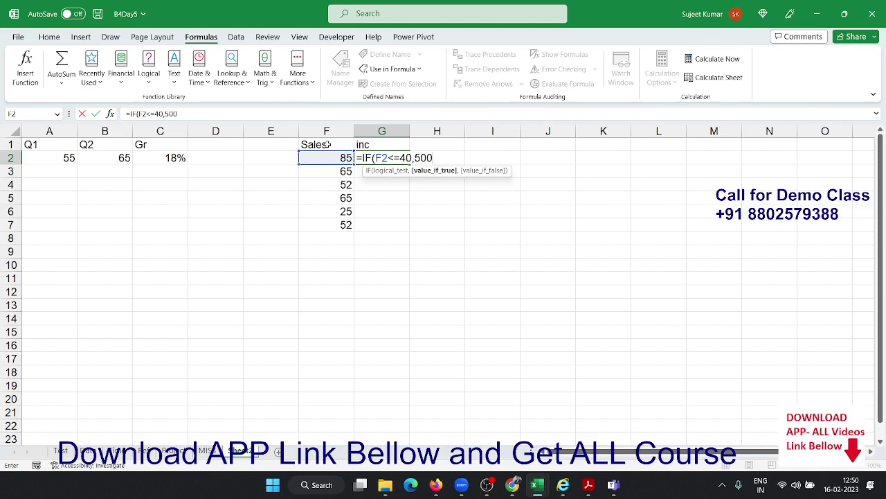
pyautogui.write(',IF(')
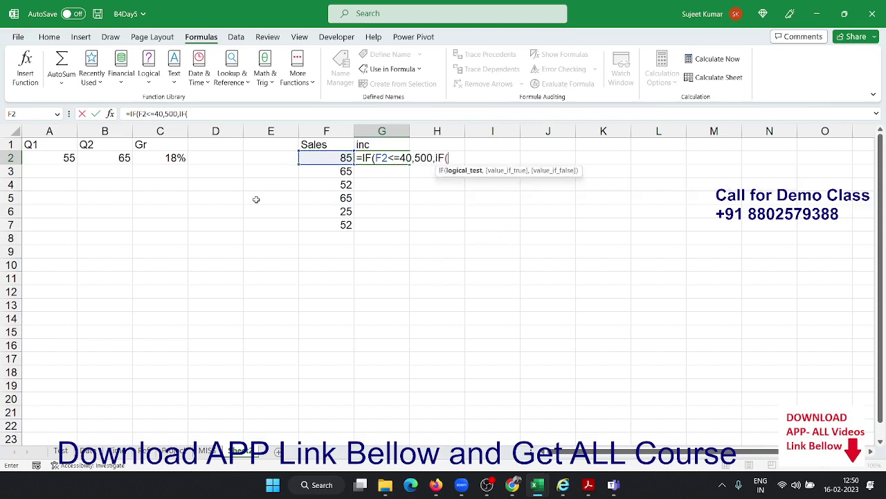
pyautogui.click(326, 157)
pyautogui.write('<=1000')
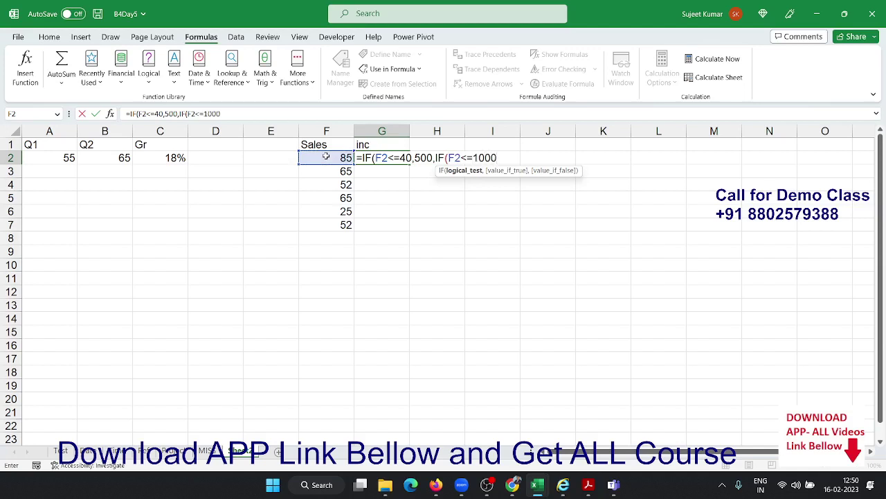
pyautogui.write(',')
pyautogui.press('BackSpace')
pyautogui.press('BackSpace')
pyautogui.press('BackSpace')
pyautogui.press('BackSpace')
pyautogui.press('BackSpace')
pyautogui.write('80,10')
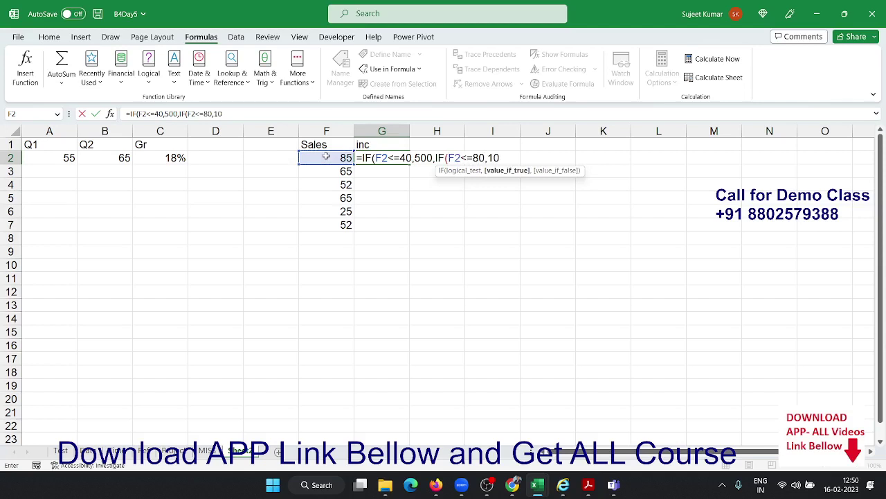
pyautogui.write('00,IF(')
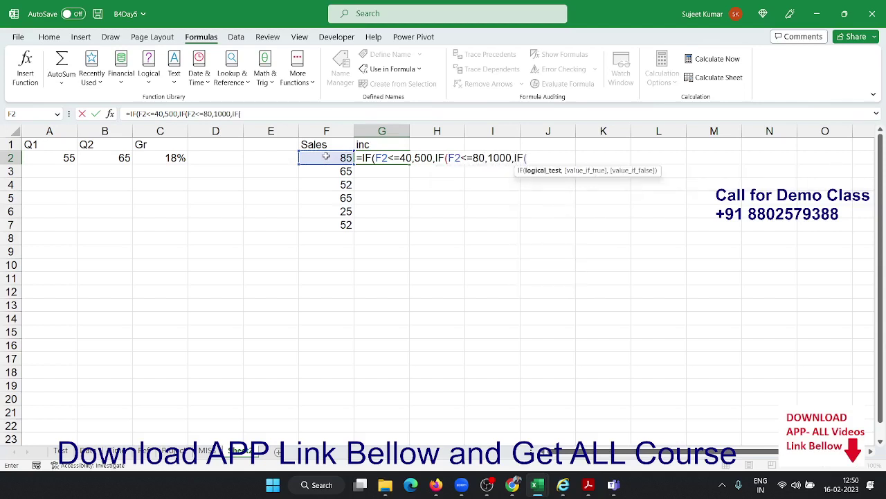
# Add tiers F2<=100 giving 1500 and F2>=10 giving 5000, entering the formula to show 1500
pyautogui.click(326, 158)
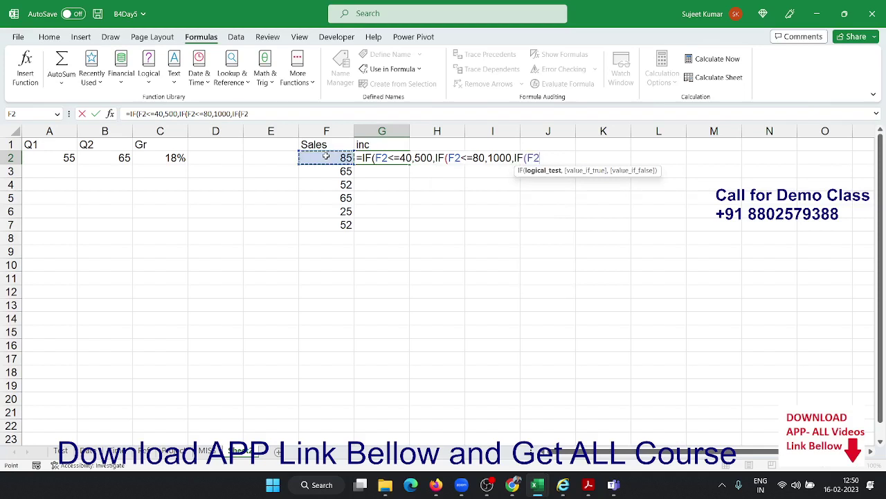
pyautogui.write('<=100')
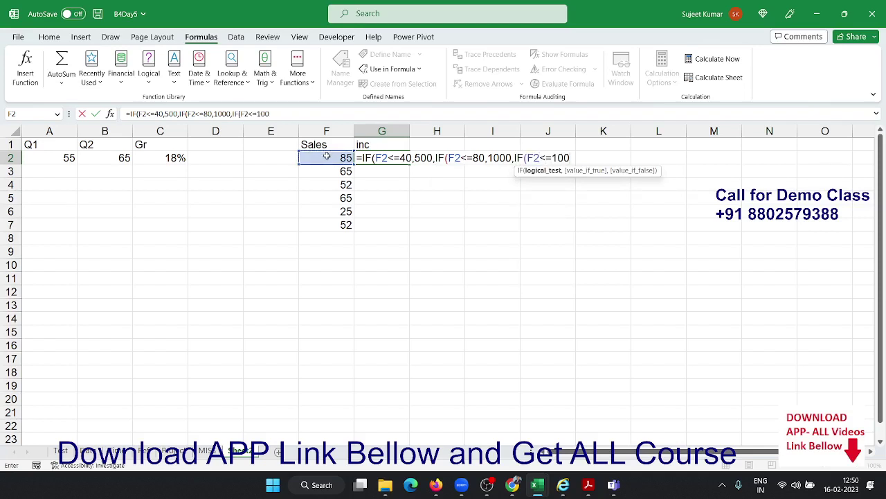
pyautogui.write(',')
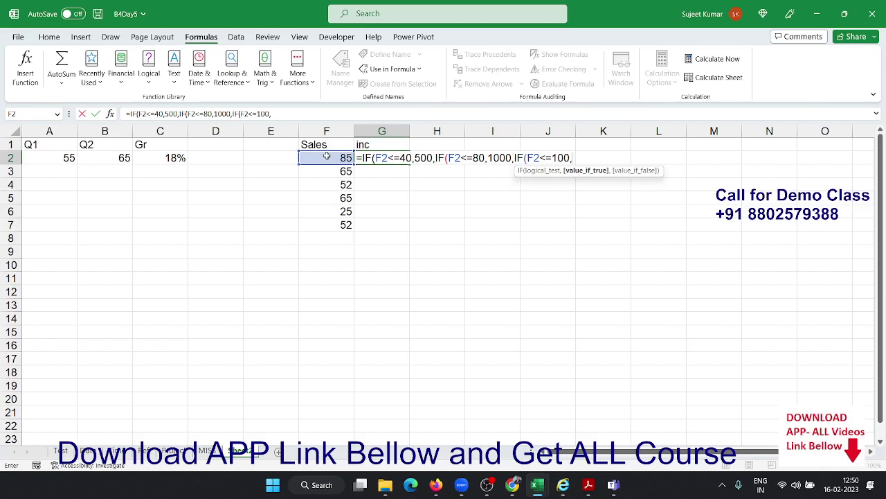
pyautogui.write('1500,')
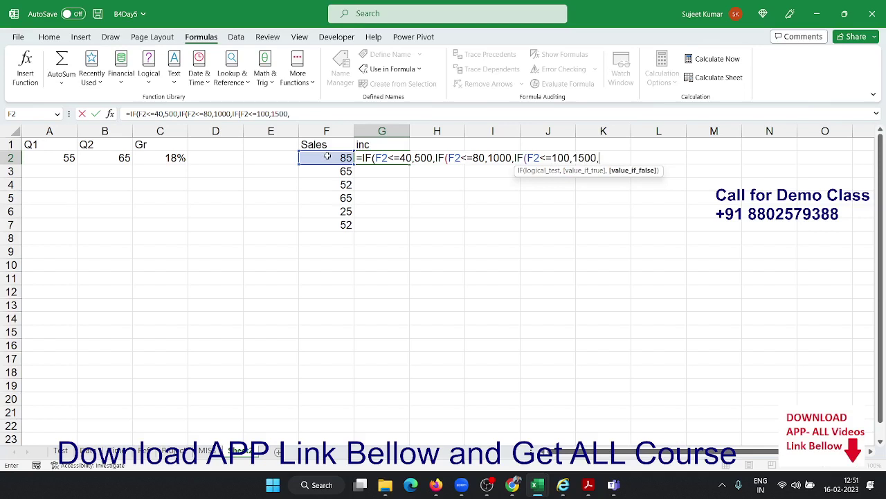
pyautogui.write('IF(')
pyautogui.click(328, 158)
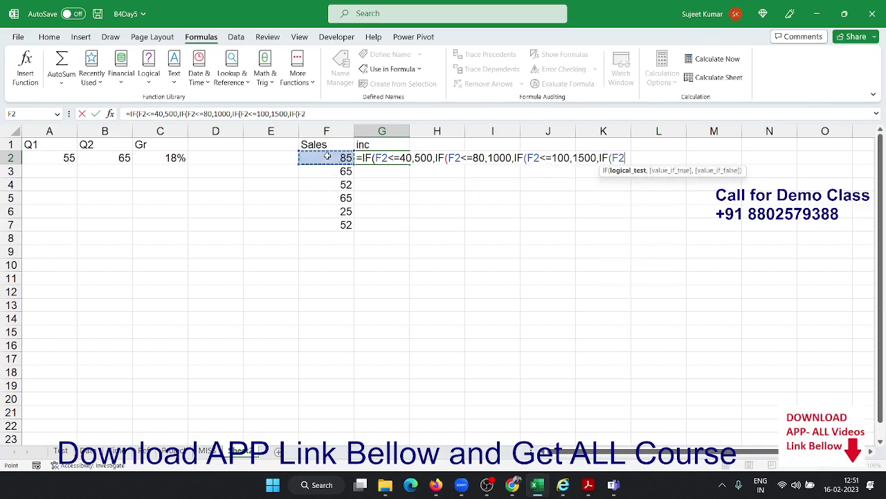
pyautogui.write('>=60')
pyautogui.press('BackSpace')
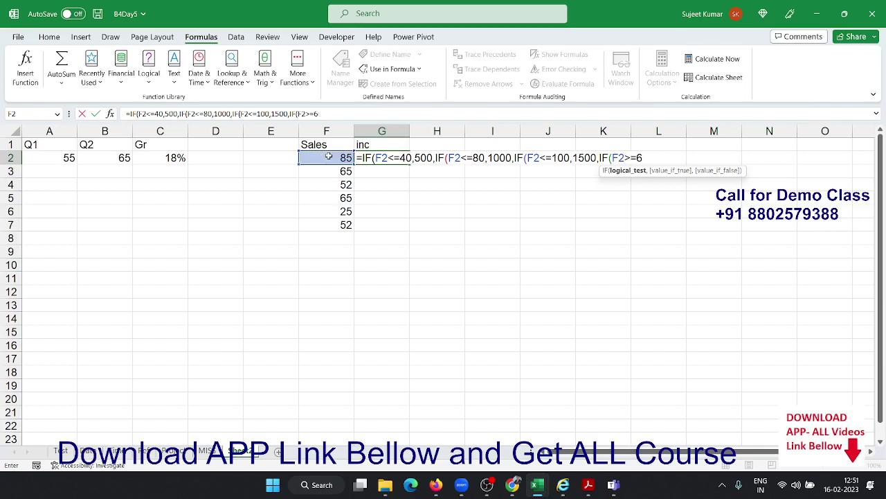
pyautogui.press('BackSpace')
pyautogui.write('10,5000')
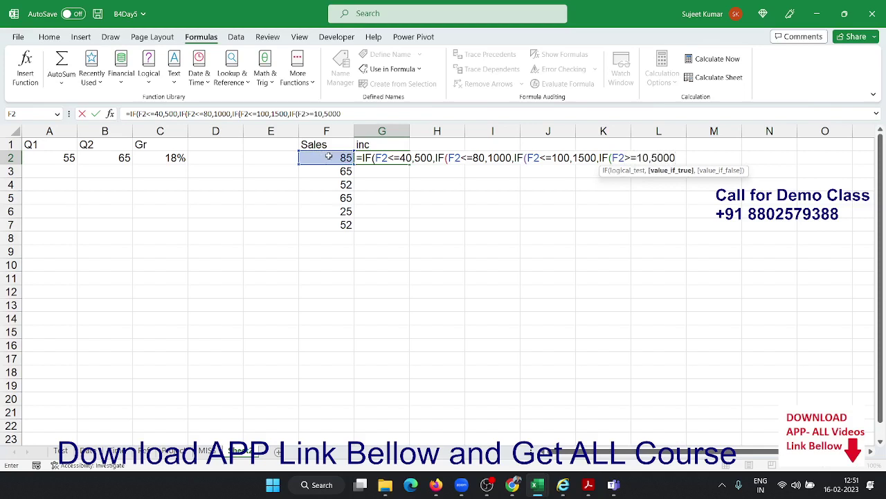
pyautogui.press('Return')
pyautogui.press('Return')
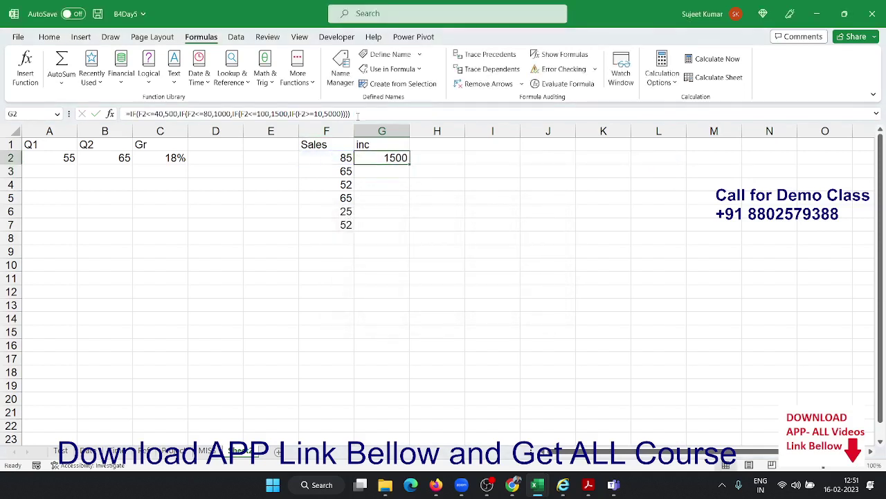
# Copy the full nested IF formula from G2's formula bar
pyautogui.moveTo(352, 114); pyautogui.dragTo(125, 113)
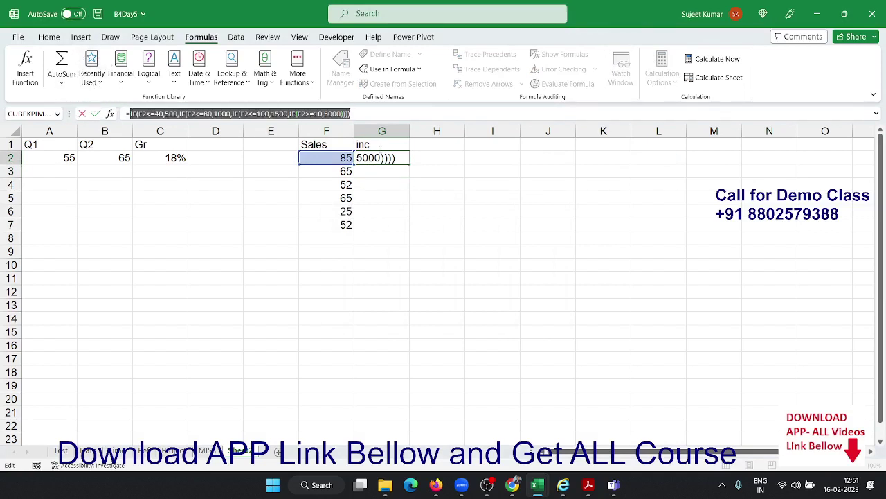
pyautogui.press('Escape')
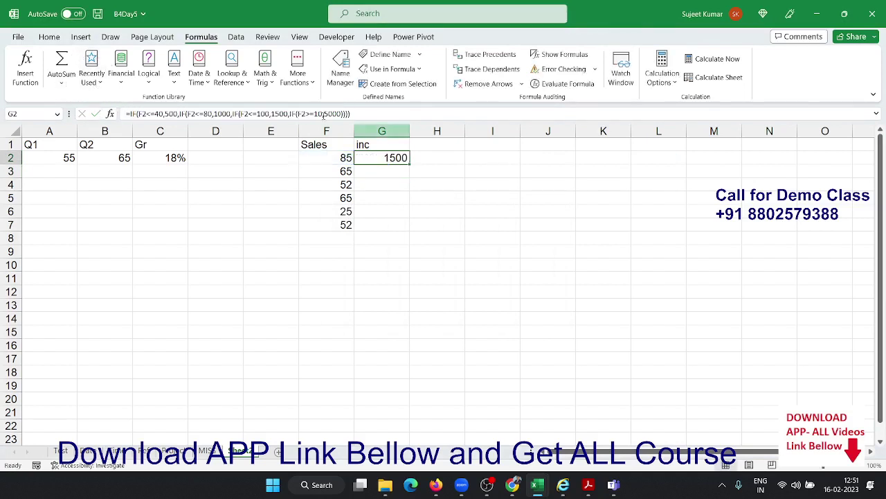
pyautogui.moveTo(351, 113); pyautogui.dragTo(298, 114)
pyautogui.moveTo(227, 99); pyautogui.dragTo(93, 89)
pyautogui.hotkey('ctrl', 'c')
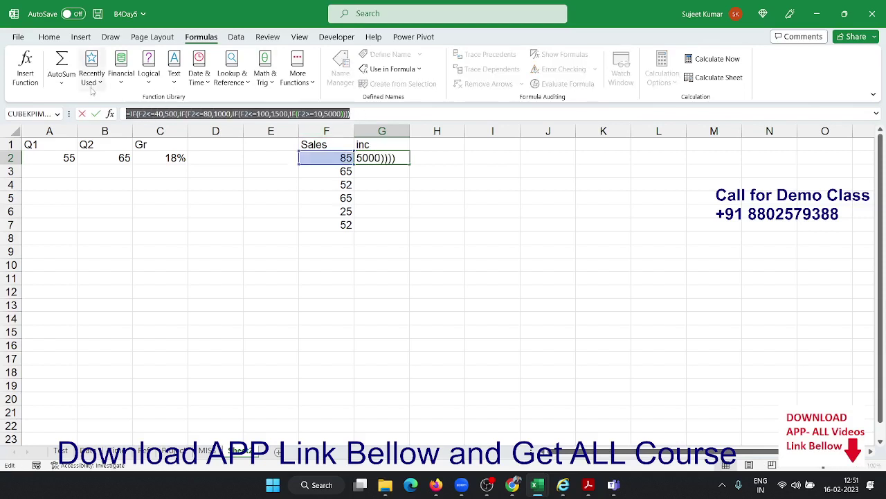
pyautogui.press('Escape')
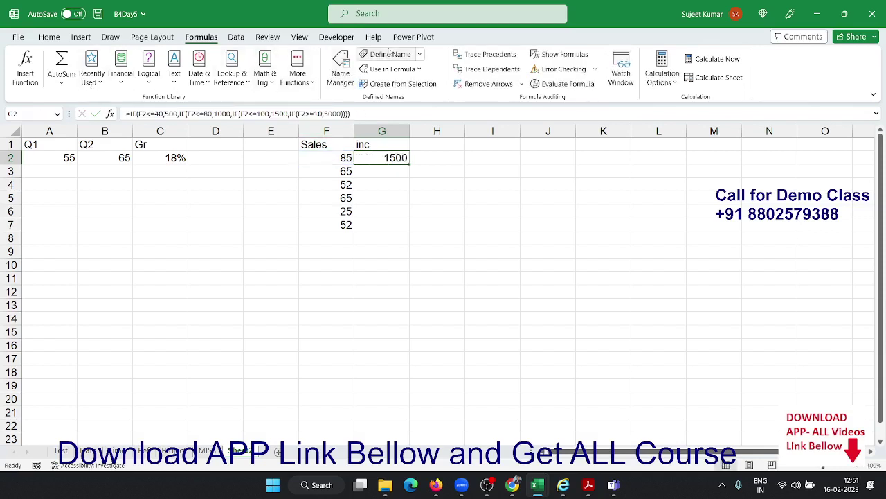
# Define a workbook name 'inc' that refers to the pasted incentive IF formula
pyautogui.click(390, 54)
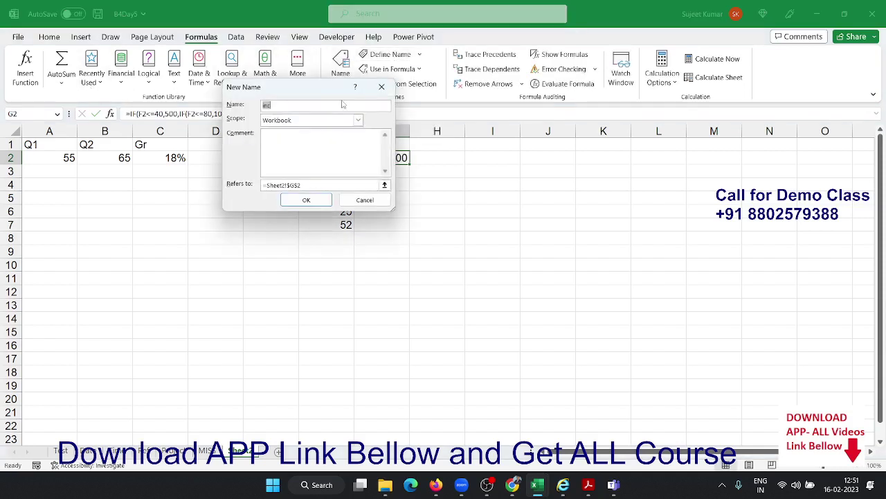
pyautogui.write('inc')
pyautogui.moveTo(341, 184); pyautogui.dragTo(89, 142)
pyautogui.write('=')
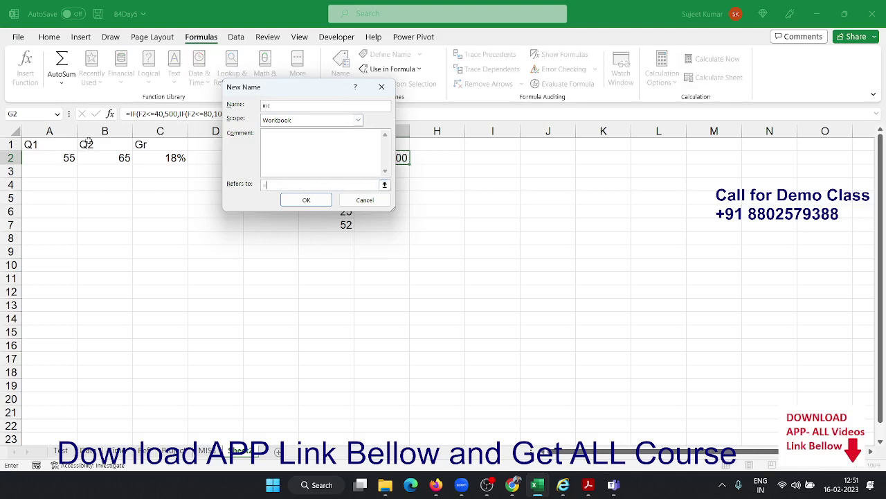
pyautogui.hotkey('ctrl', 'v')
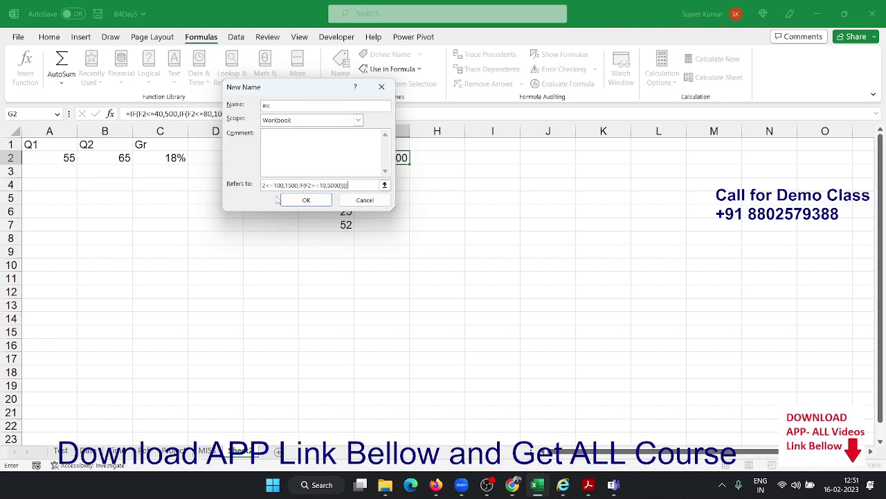
pyautogui.moveTo(354, 185); pyautogui.dragTo(164, 172)
pyautogui.hotkey('ctrl', 'c')
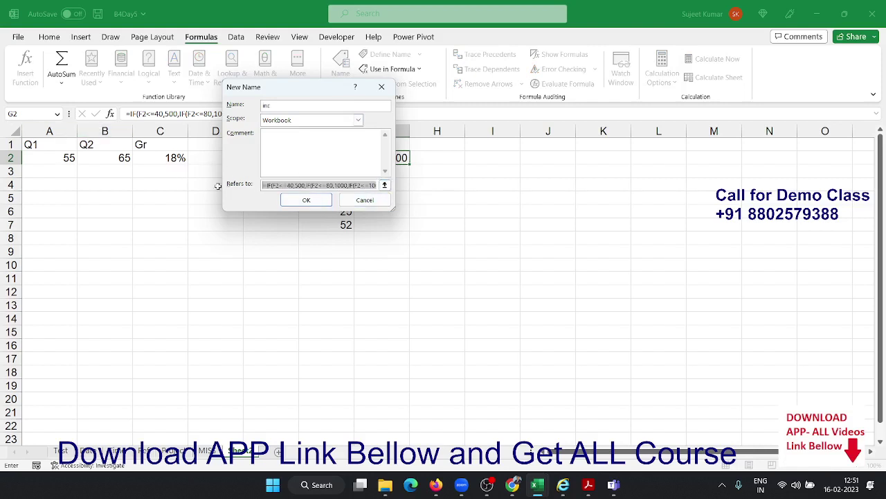
pyautogui.click(305, 200)
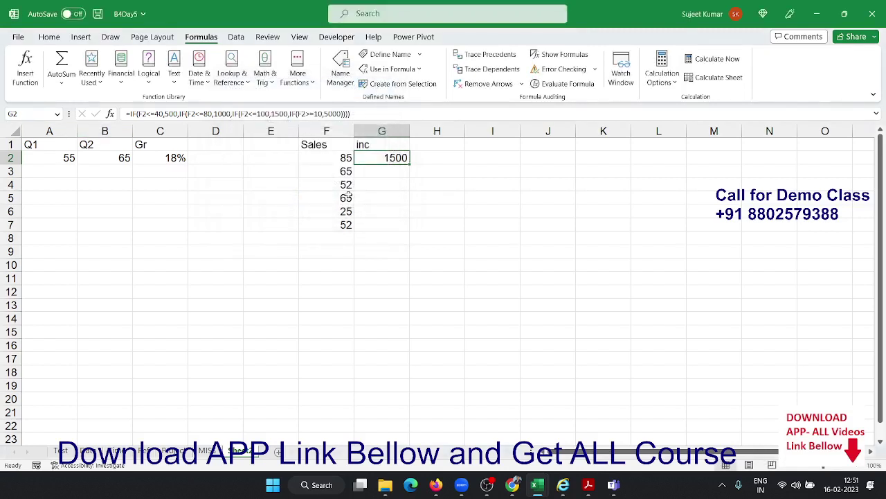
# Enter =inc in G3 so it shows the incentive of 1000
pyautogui.press('Return')
pyautogui.write('=i')
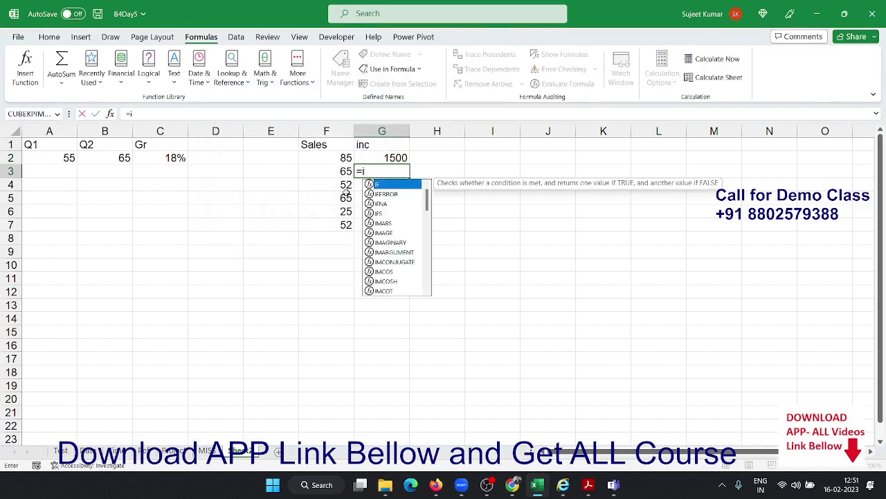
pyautogui.write('c')
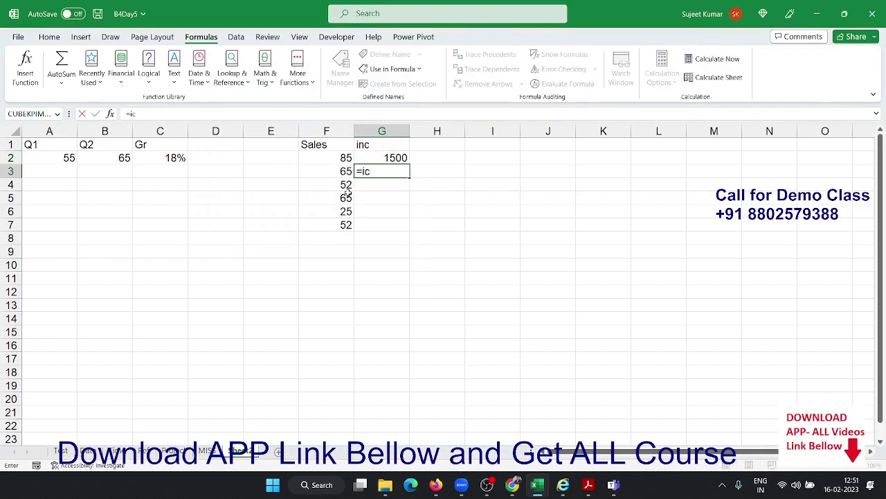
pyautogui.press('BackSpace')
pyautogui.write('nc')
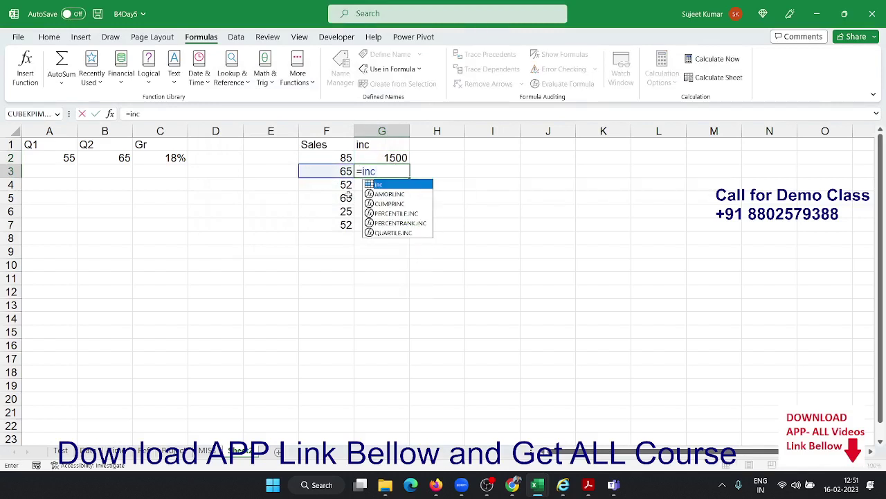
pyautogui.press('Return')
# Check G3 against the Sales value in F3, then begin a =LAMBDA formula in G4
pyautogui.press('Up')
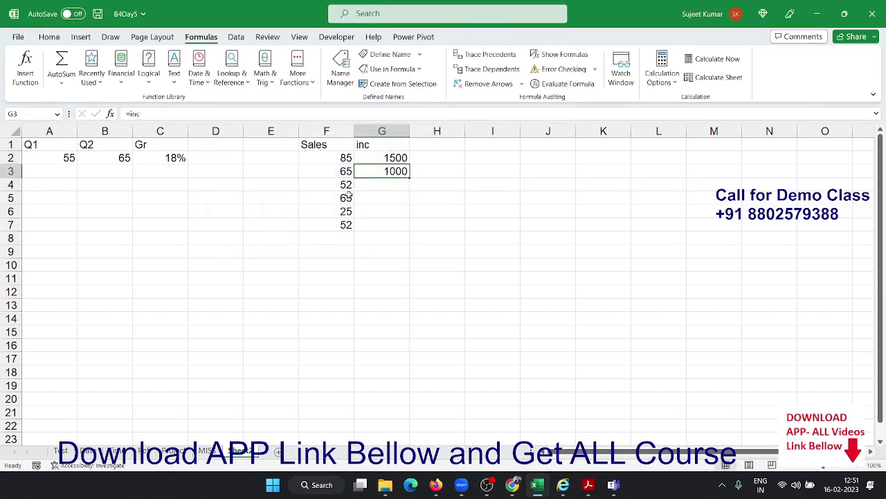
pyautogui.press('Left')
pyautogui.press('Right')
pyautogui.hotkey('shift', 'Left')
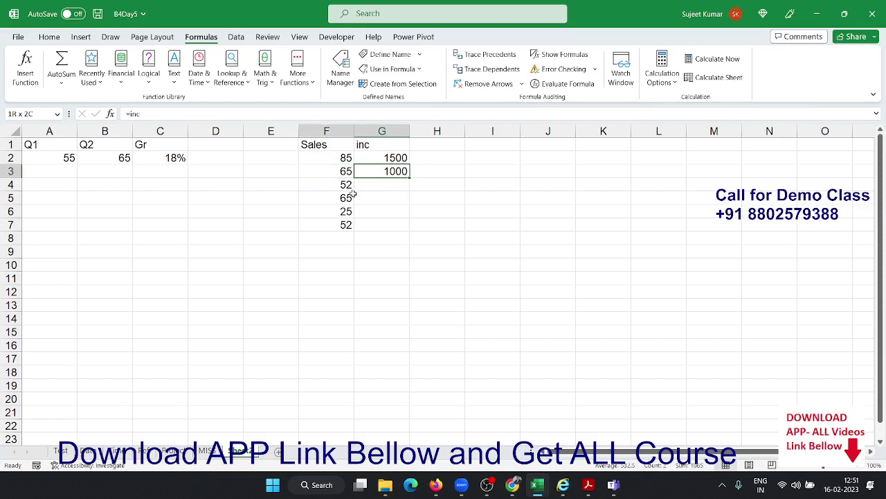
pyautogui.press('Down')
pyautogui.write('=la')
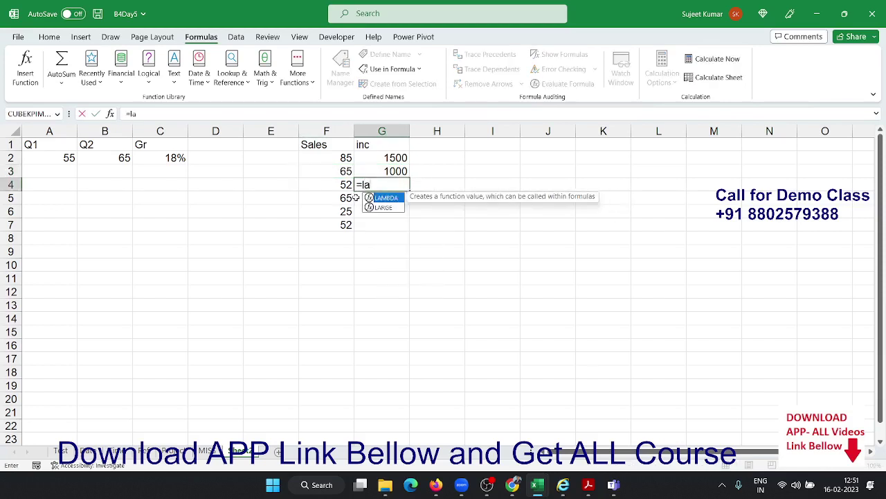
# Build =LAMBDA(s, around the pasted incentive IF formula, removing its extra equals sign
pyautogui.press('Tab')
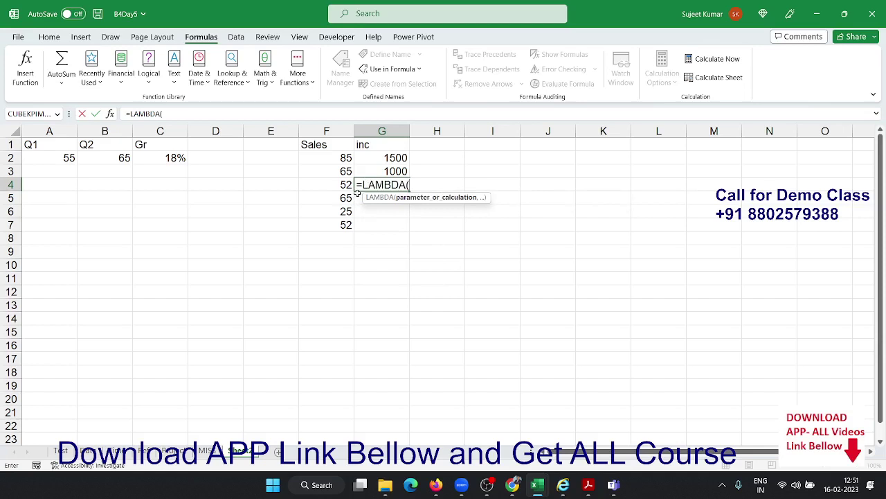
pyautogui.write('s,')
pyautogui.hotkey('ctrl', 'v')
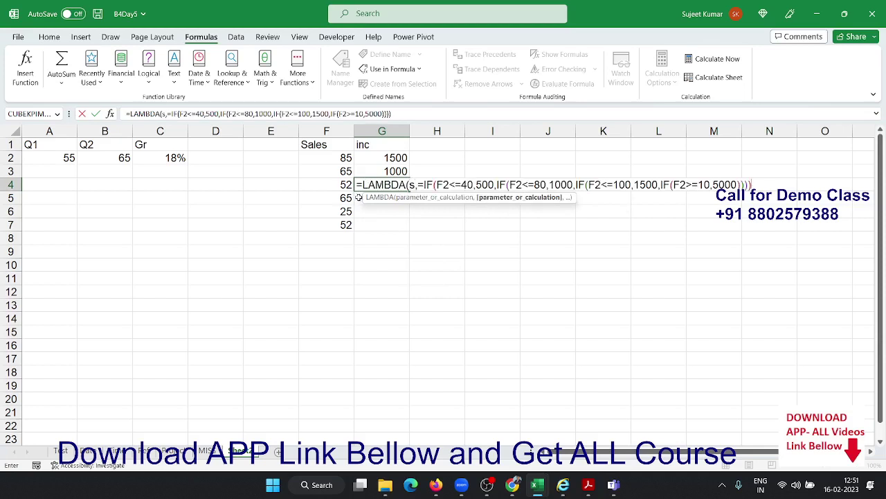
pyautogui.click(427, 184)
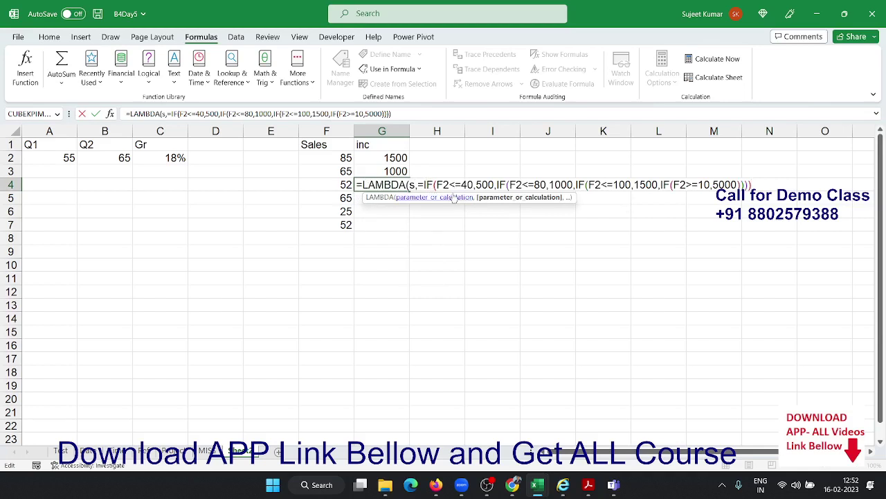
pyautogui.click(419, 184)
pyautogui.press('Delete')
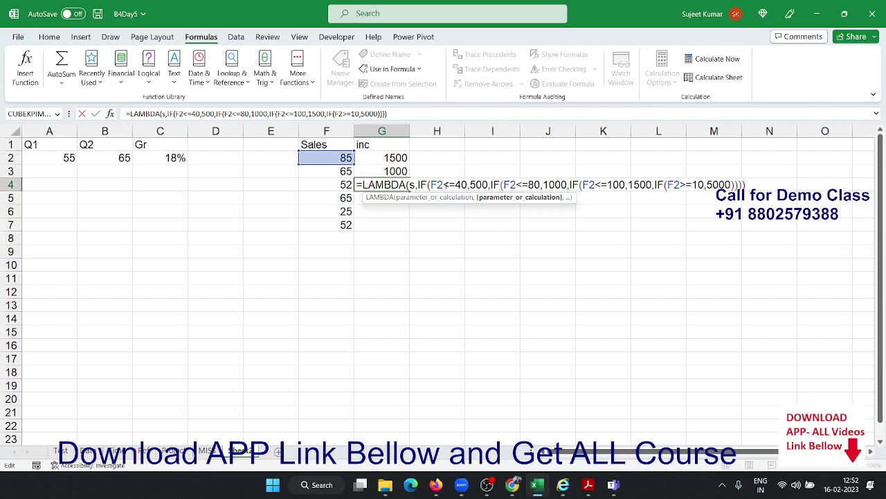
# Replace F2 with the parameter s in all four nested IFs
pyautogui.doubleClick(438, 184)
pyautogui.write('s')
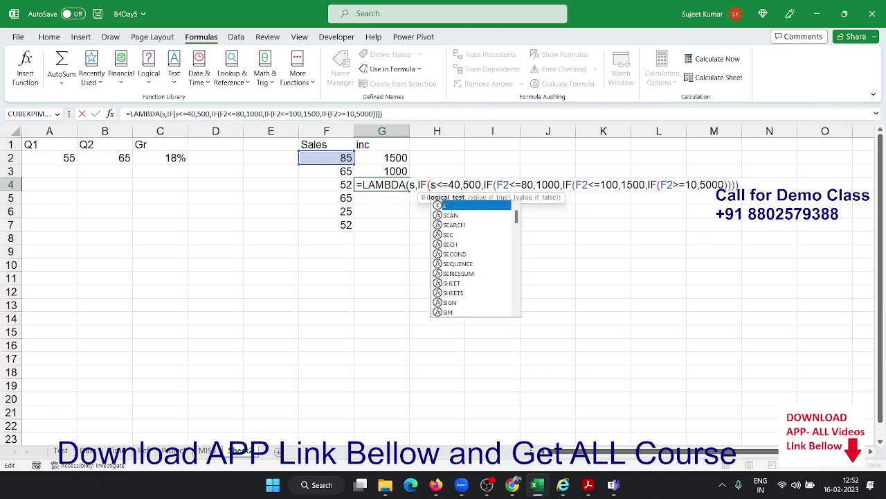
pyautogui.click(506, 184)
pyautogui.doubleClick(503, 184)
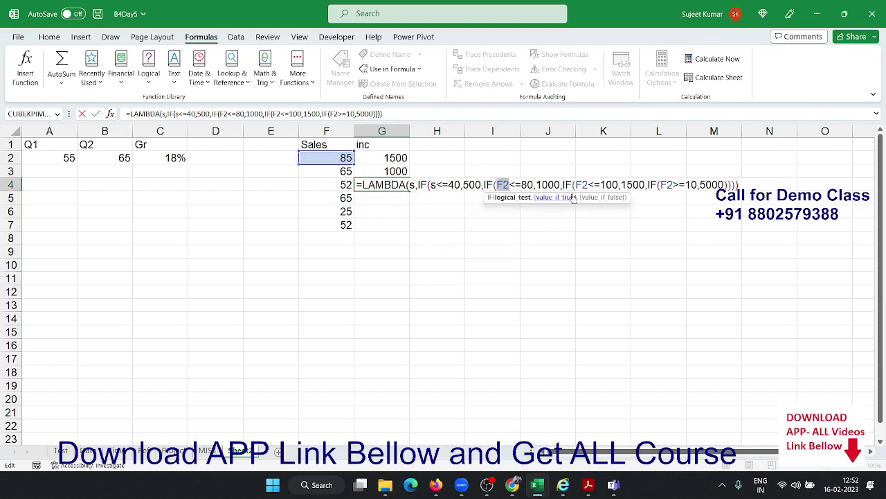
pyautogui.write('s')
pyautogui.click(577, 184)
pyautogui.doubleClick(575, 184)
pyautogui.write('s')
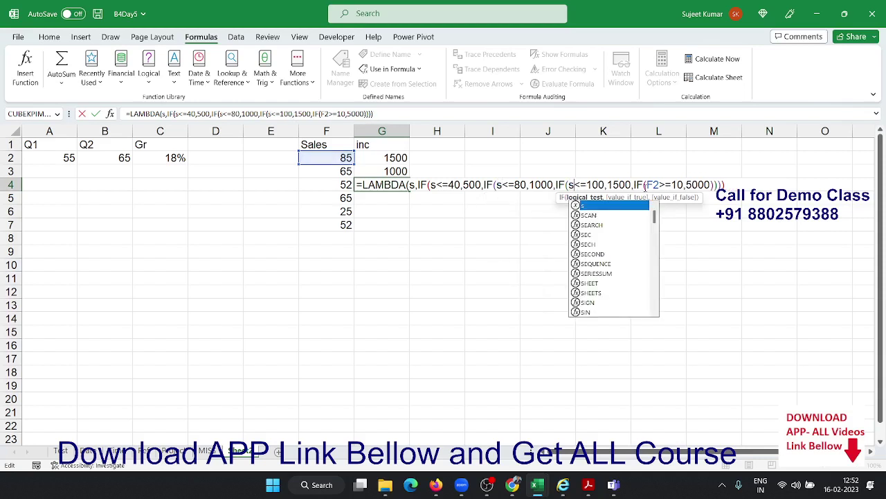
pyautogui.doubleClick(654, 184)
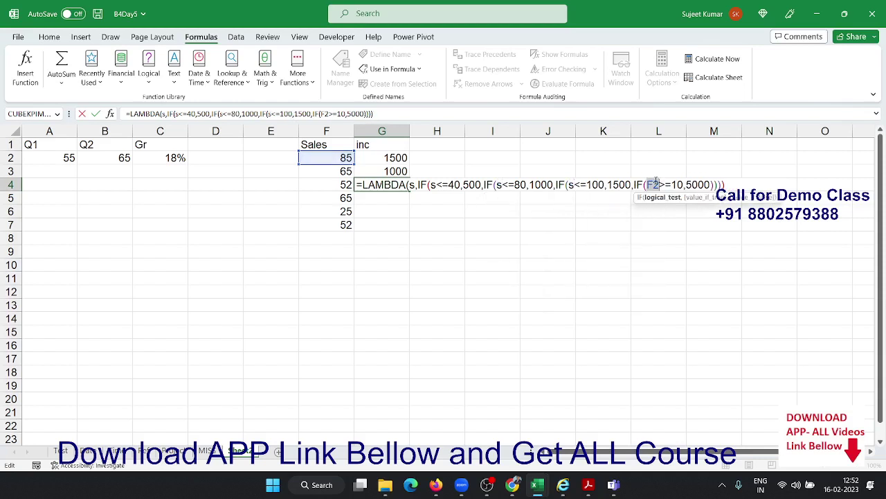
pyautogui.write('s')
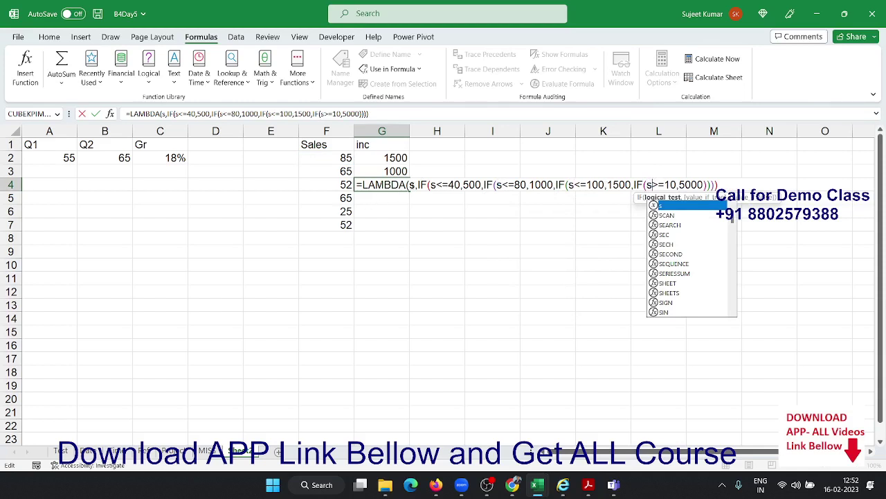
# Commit the LAMBDA in G4, which shows #CALC!, and copy its formula text
pyautogui.press('Return')
pyautogui.press('Return')
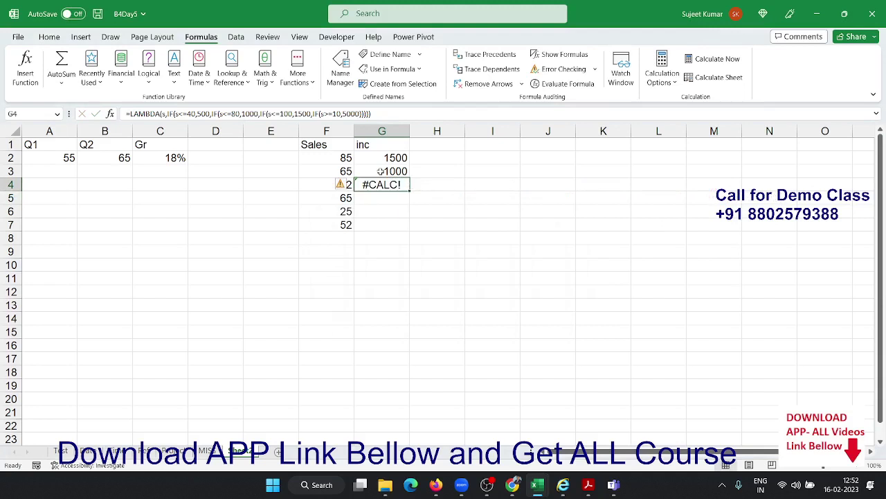
pyautogui.moveTo(389, 113); pyautogui.dragTo(2, 64)
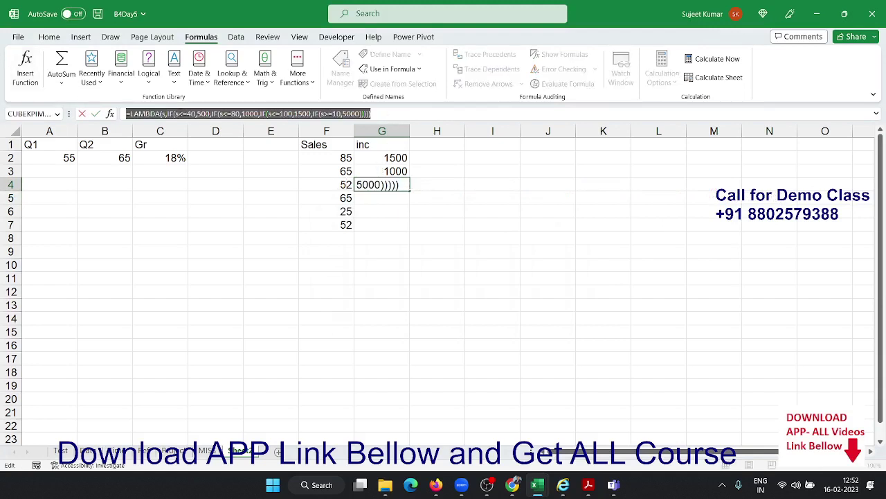
pyautogui.press('Escape')
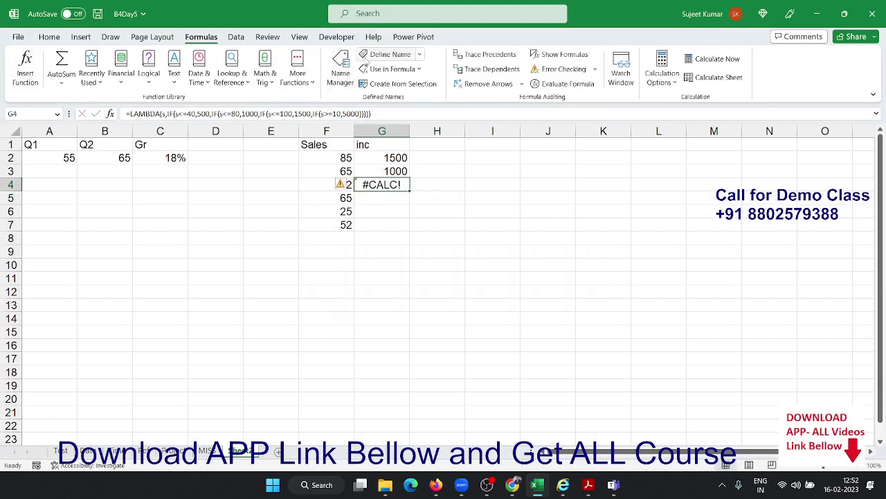
pyautogui.click(363, 58)
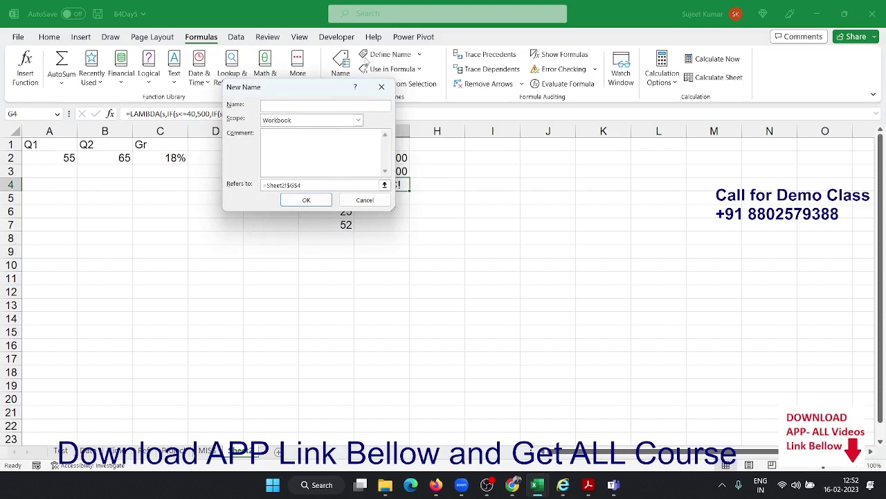
# Name the pasted LAMBDA(s,…) incentive formula INCT and confirm the New Name dialog
pyautogui.write('INCT')
pyautogui.click(346, 185)
pyautogui.write('=LAMBDA(s,IF(s<=40,500,IF(s<=100,1500,IF(s>100,5000))))')
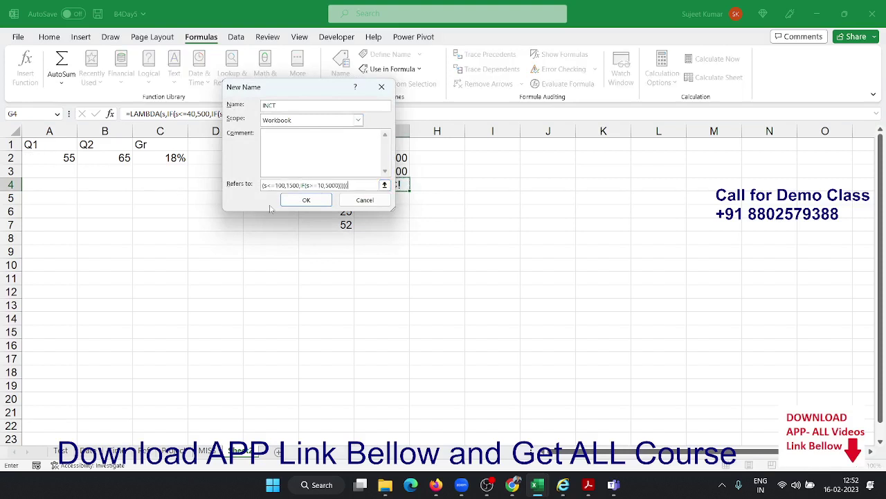
pyautogui.click(296, 201)
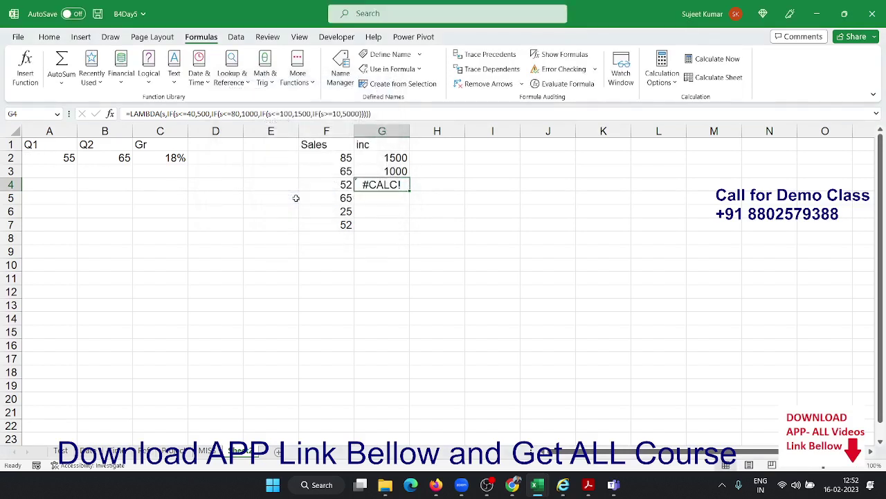
# Replace G4 with =INCT(F4) so it shows the incentive of 1000
pyautogui.press('Delete')
pyautogui.write('=inc')
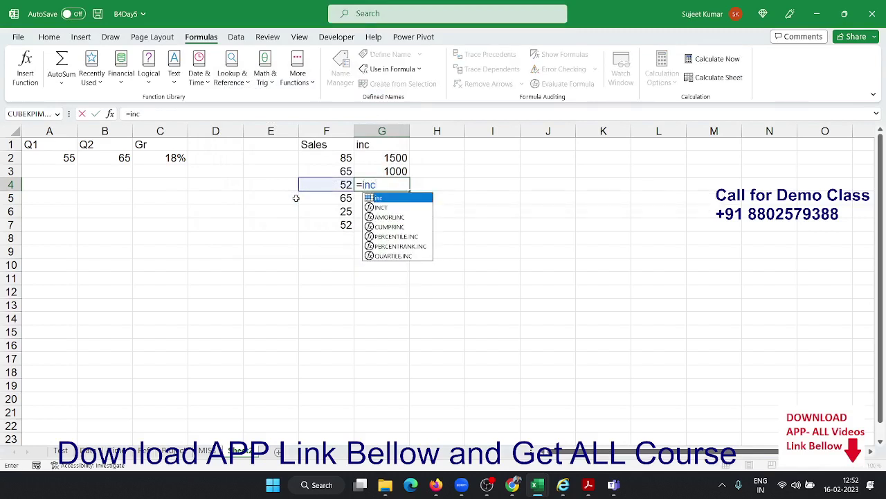
pyautogui.press('Down')
pyautogui.press('Tab')
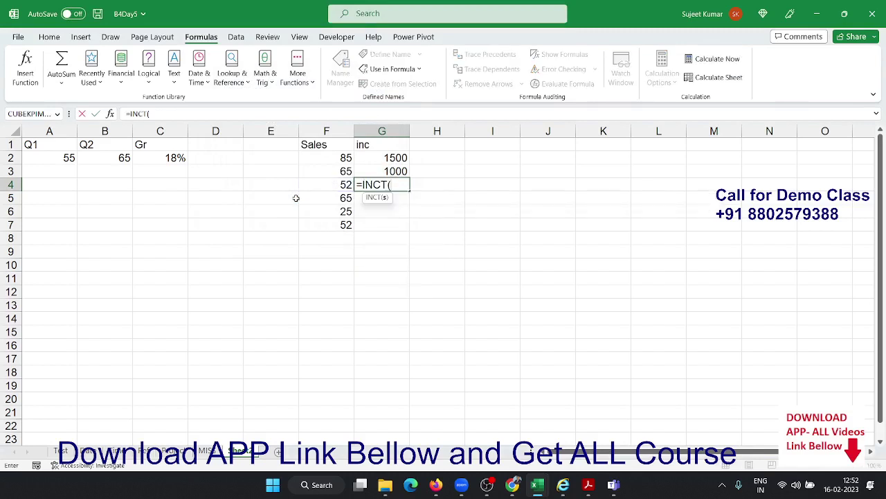
pyautogui.click(324, 185)
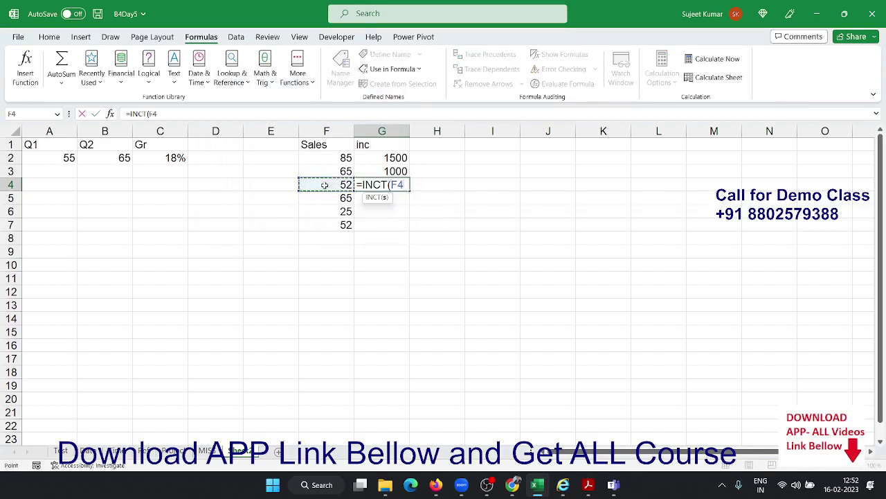
pyautogui.press('Return')
pyautogui.press('Up')
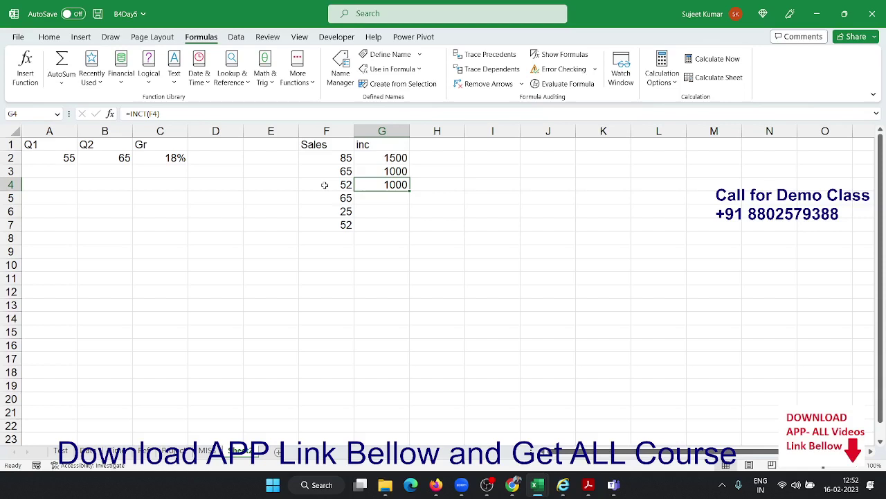
# Save the B4Day5 workbook, minimize it, and bring up the Windows Start menu
pyautogui.hotkey('ctrl', 's')
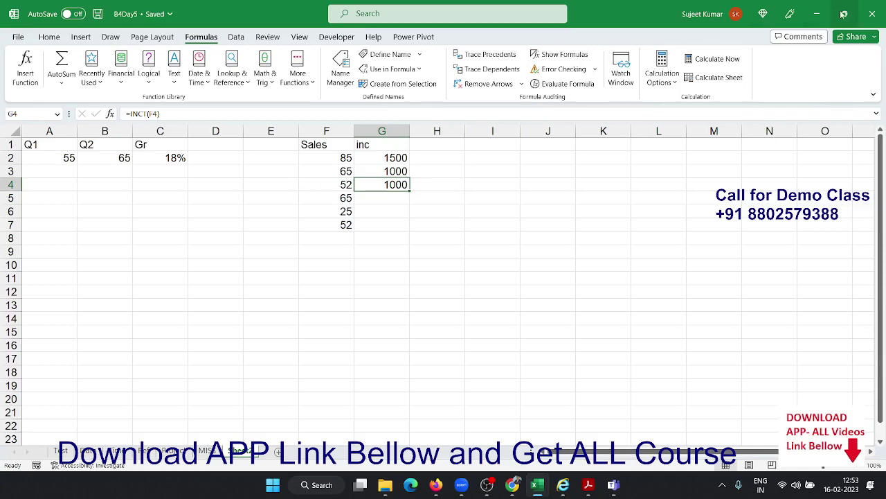
pyautogui.click(819, 14)
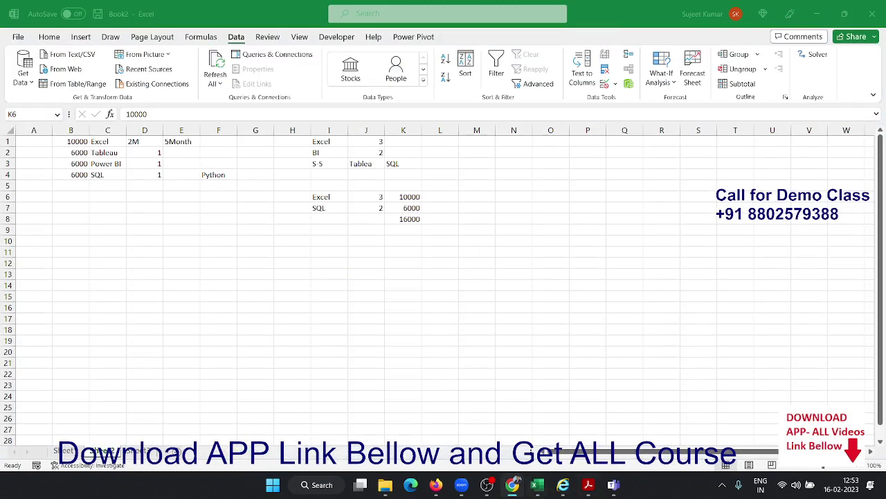
pyautogui.press('super')
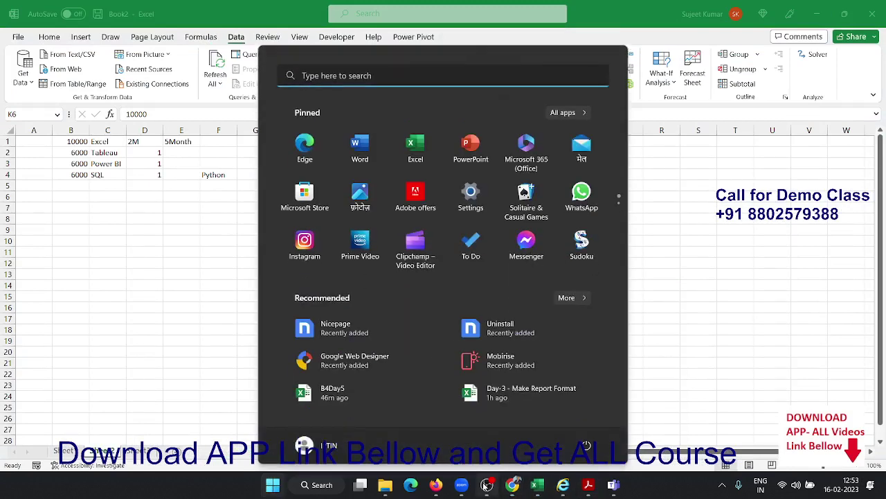